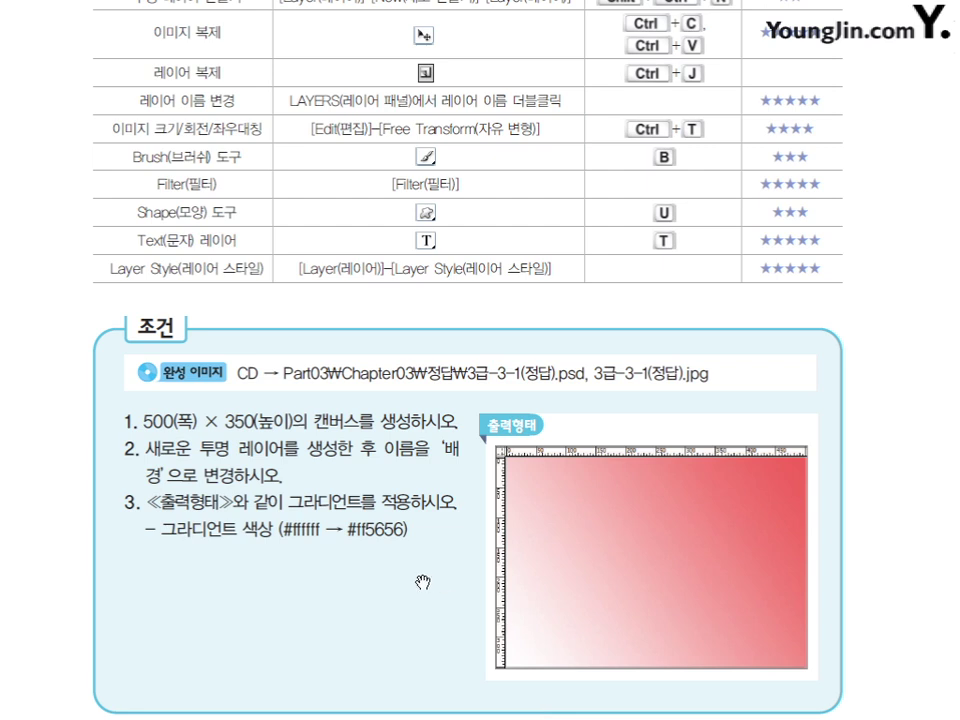
left_click_drag(160, 374, 222, 374)
left_click(193, 251)
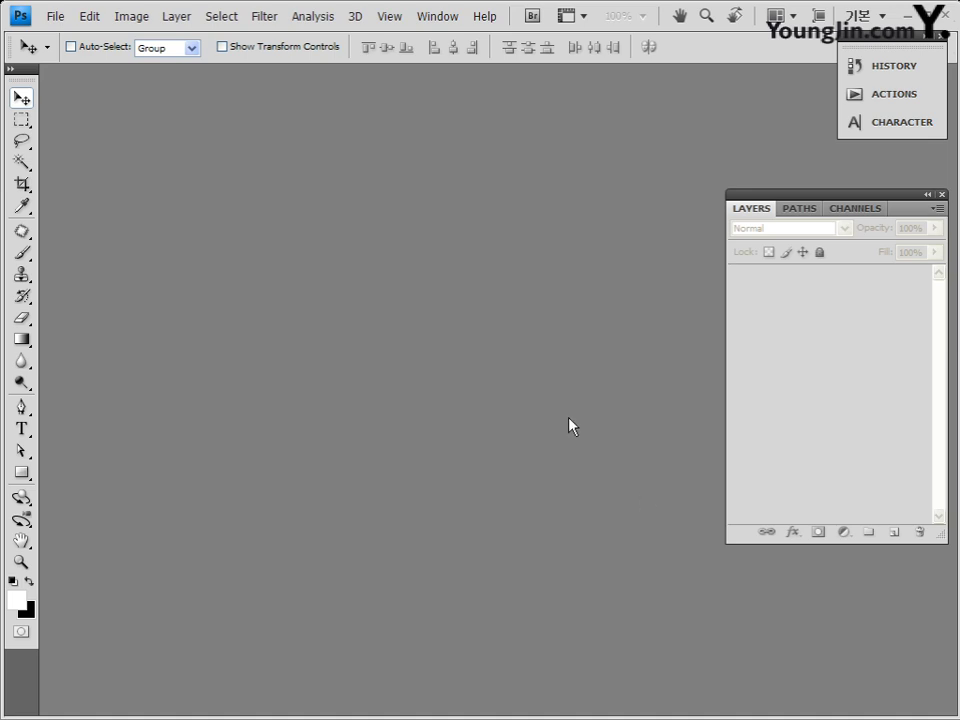
Create a new white RGB document 500 pixels wide and 350 pixels high at 72 pixels/inch
key("ctrl+n")
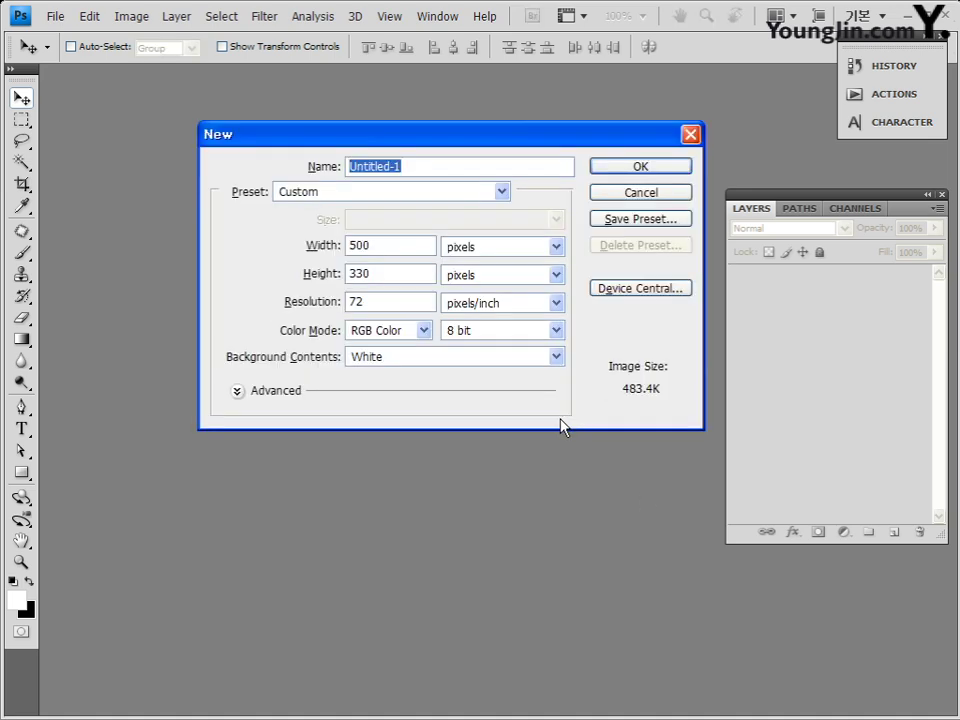
left_click_drag(410, 138, 357, 126)
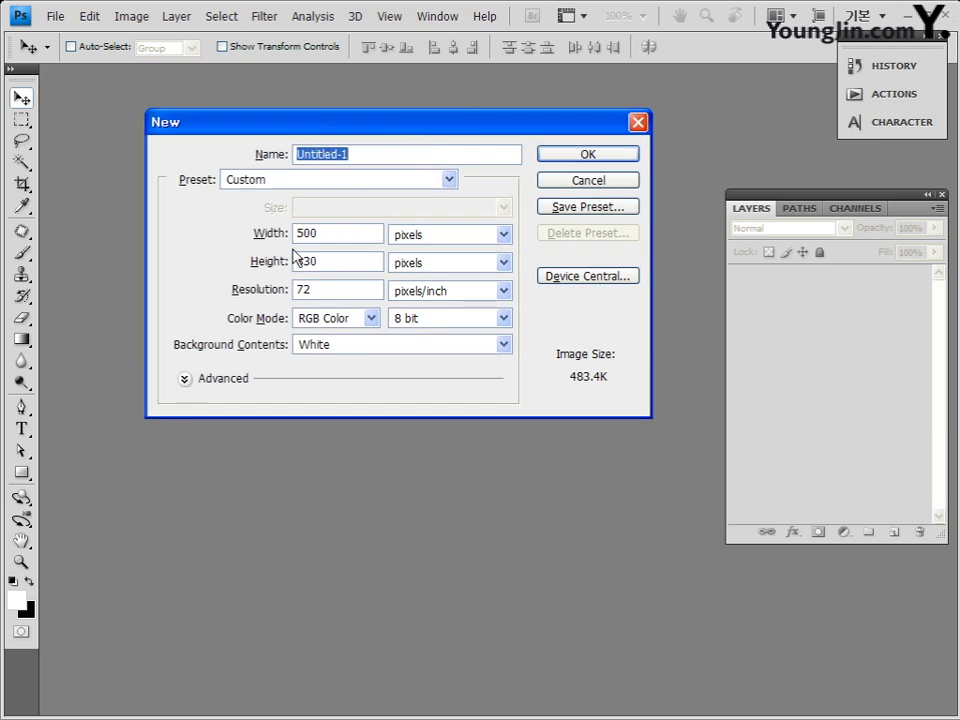
left_click_drag(352, 237, 212, 234)
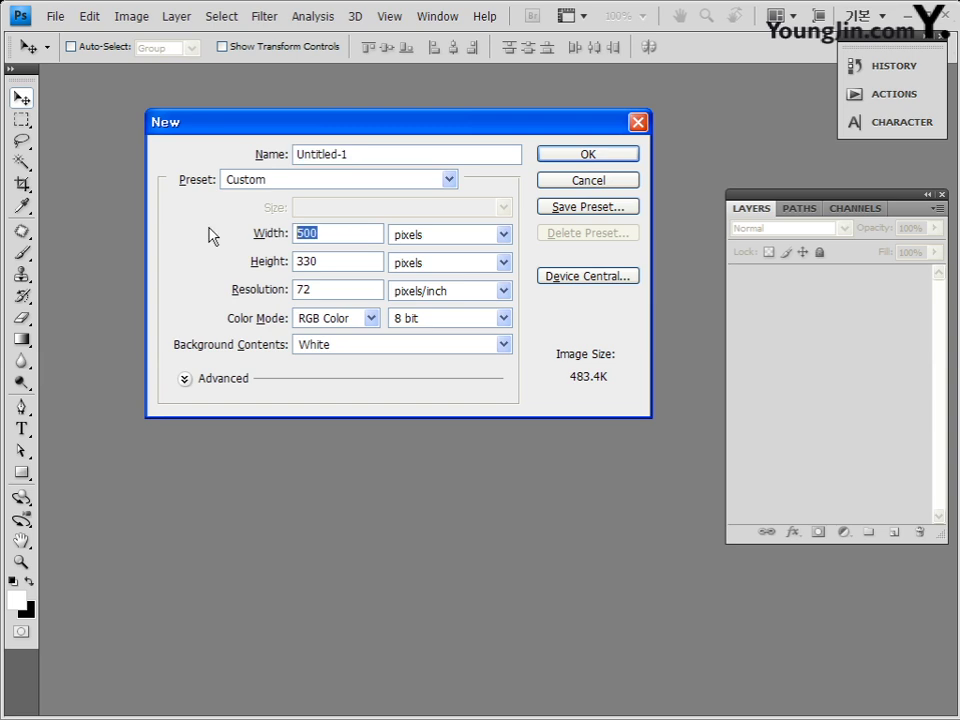
double_click(336, 260)
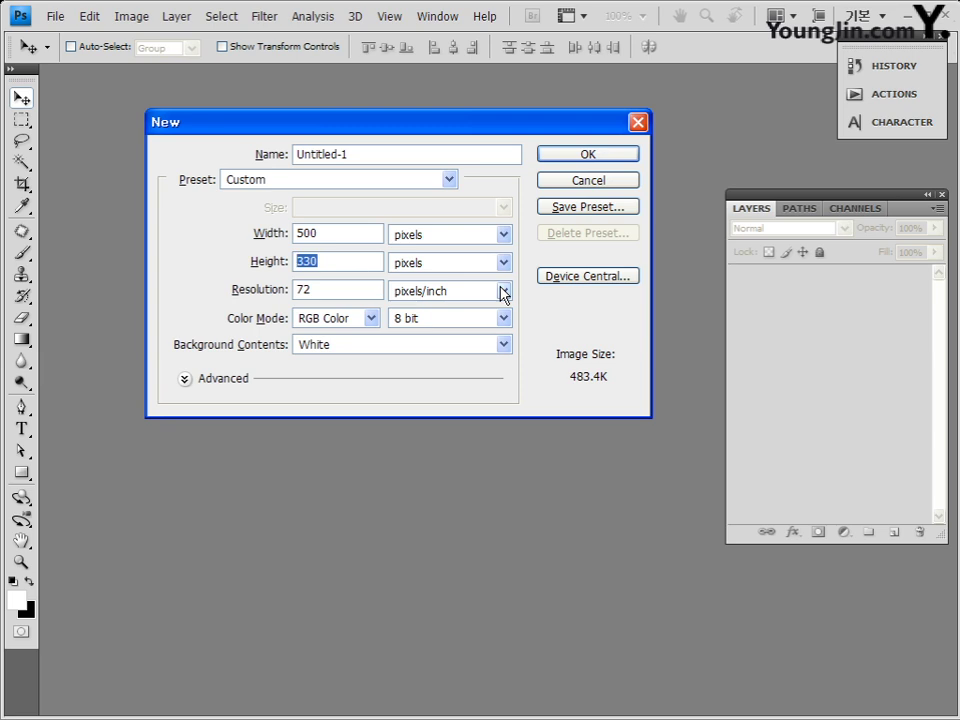
type("350")
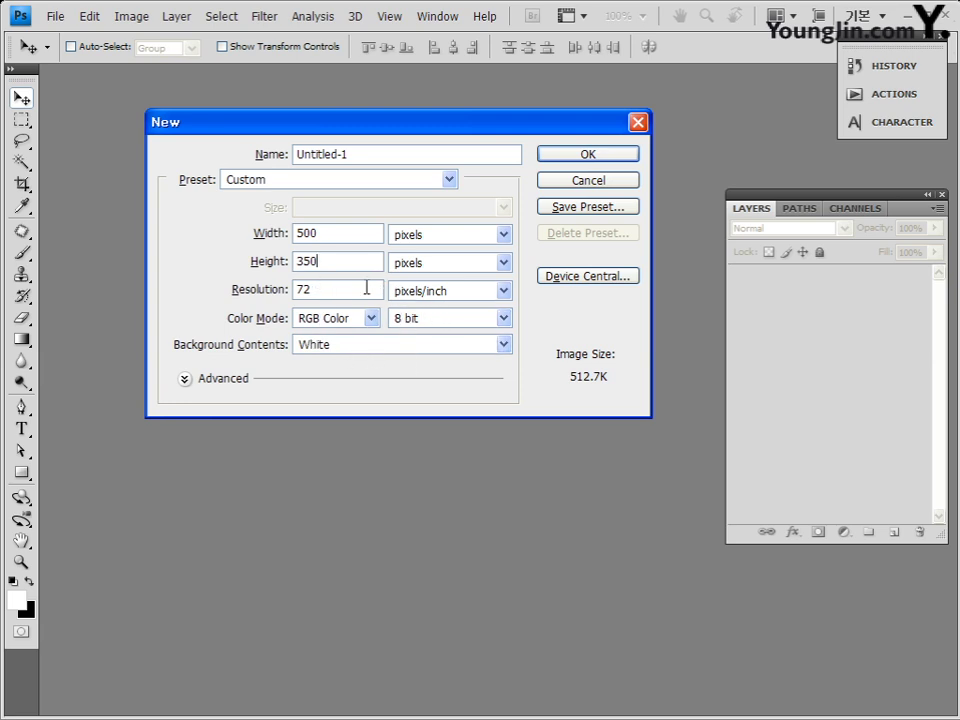
left_click(587, 153)
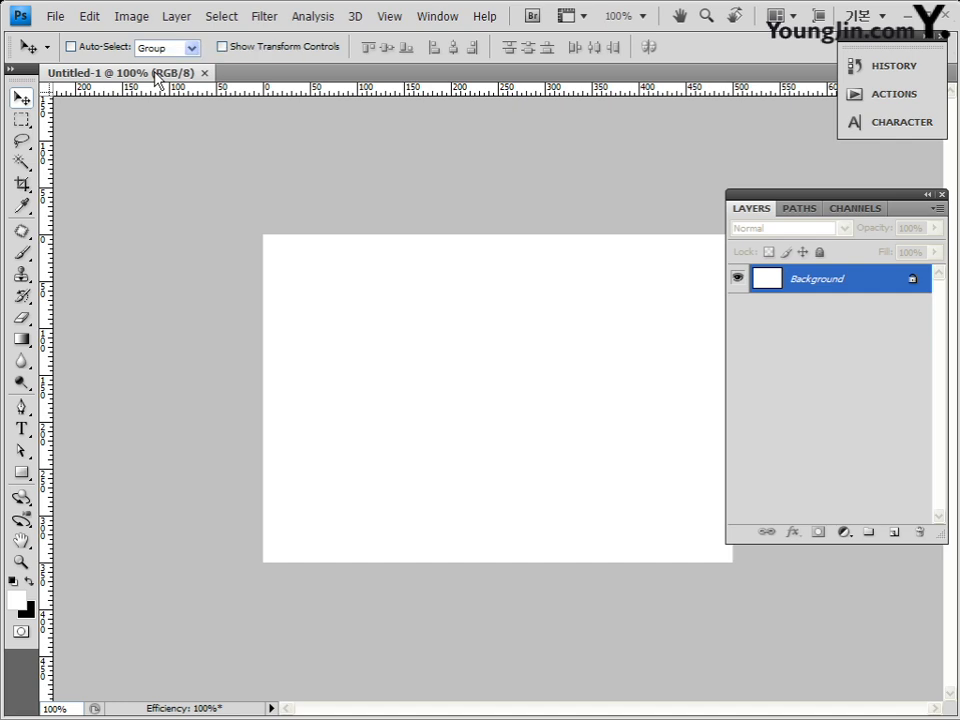
Float the new document in its own window and enlarge the window to show the whole canvas with a margin
left_click_drag(157, 79, 229, 161)
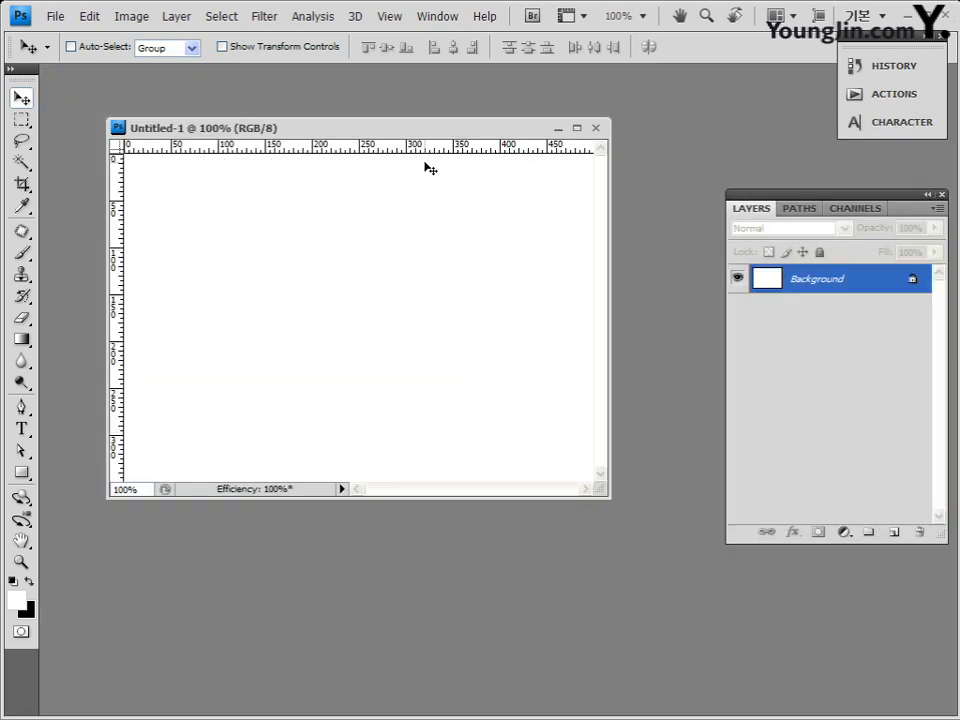
left_click_drag(414, 128, 352, 112)
left_click_drag(547, 477, 610, 532)
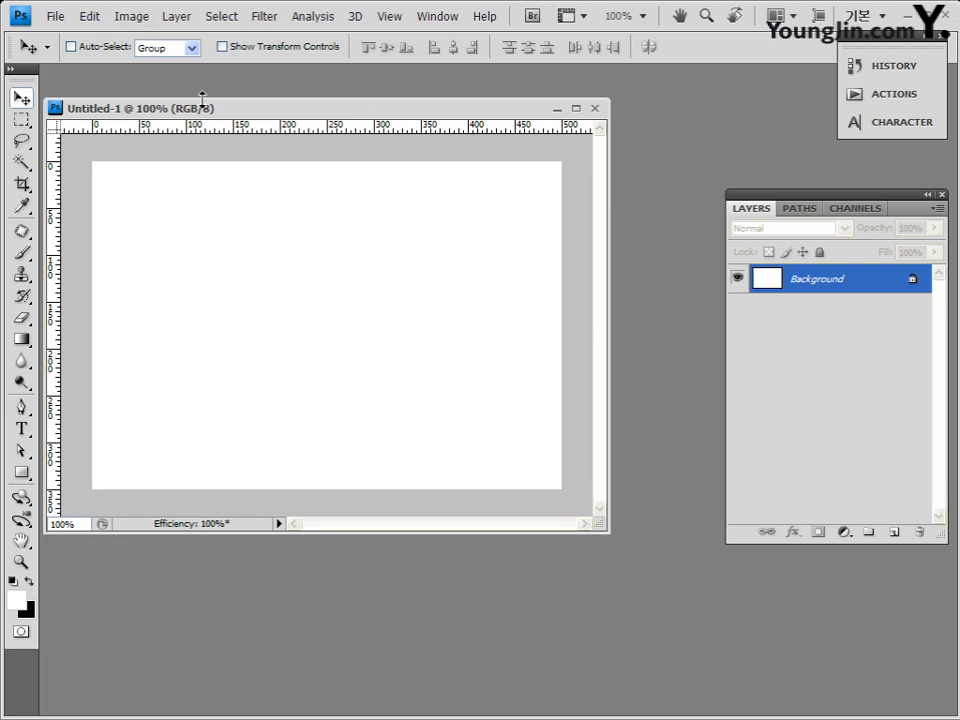
Start saving the document in the GTQ folder, reusing the existing "-2원본" file's name with its number changed to 3
left_click(55, 16)
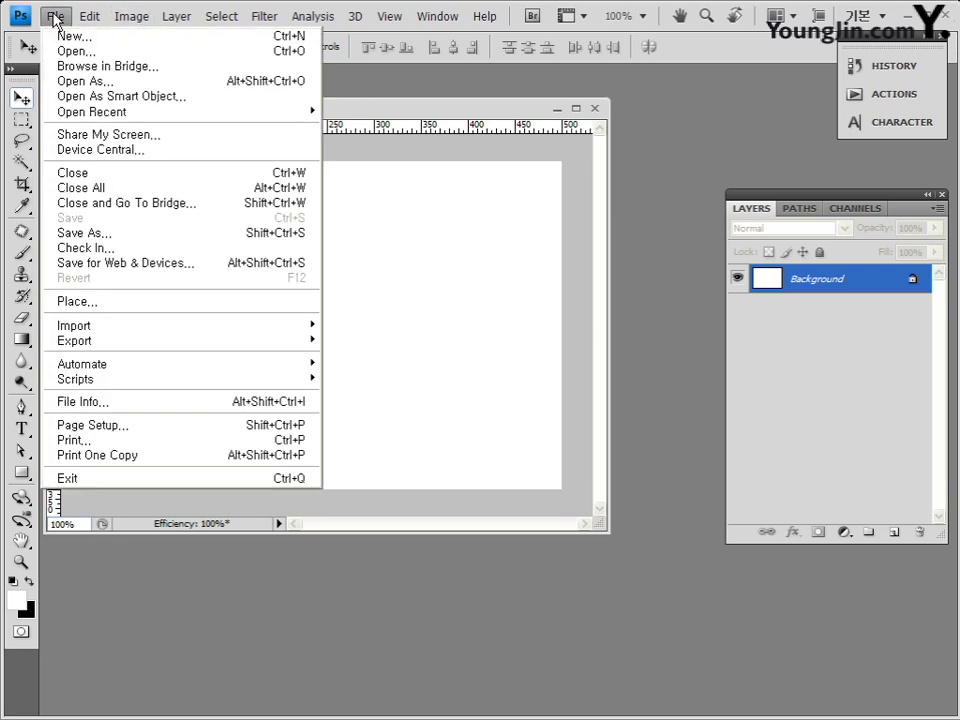
left_click(100, 235)
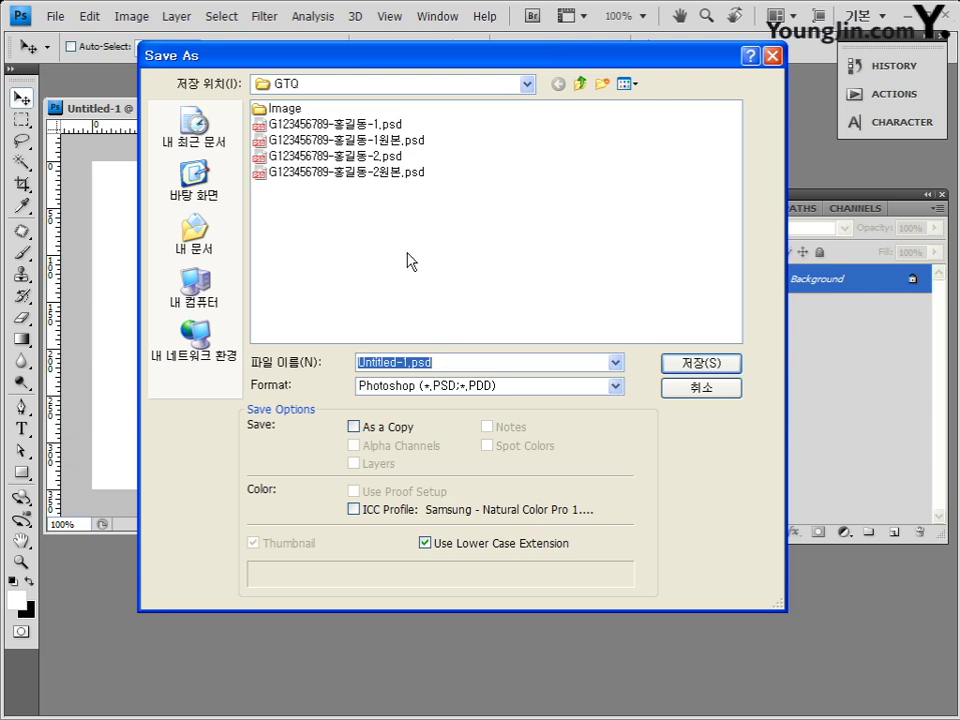
left_click(406, 175)
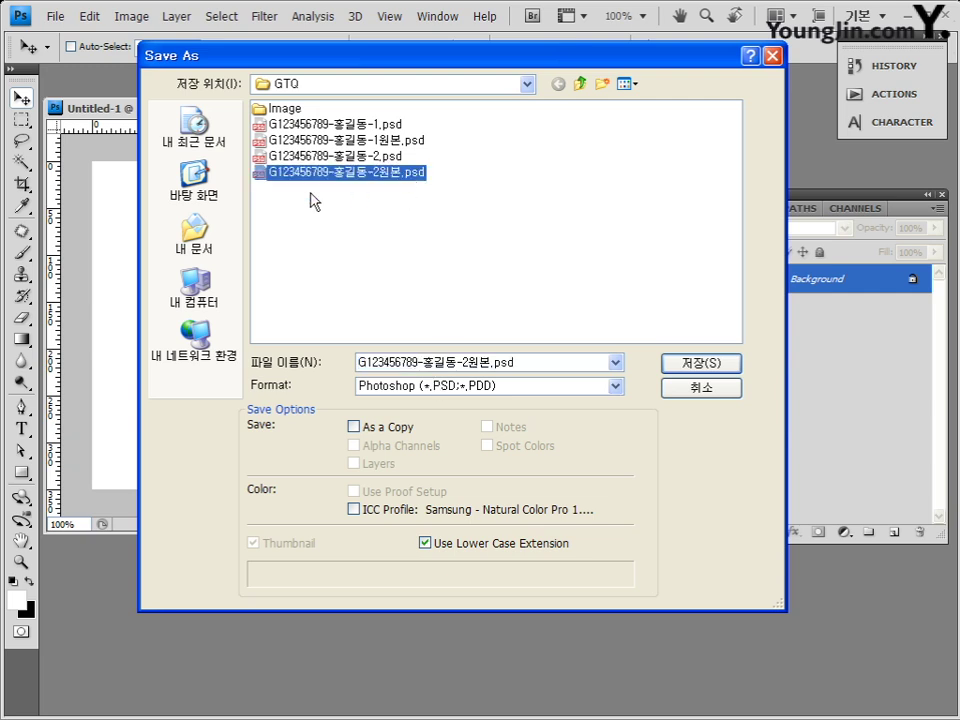
left_click(358, 366)
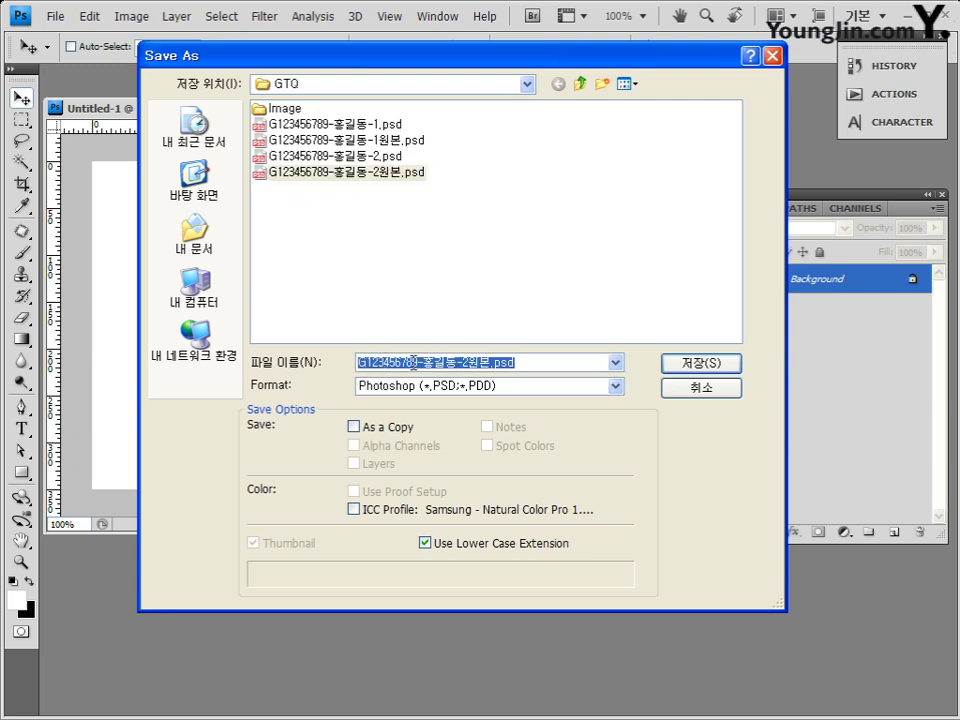
left_click_drag(421, 363, 328, 379)
key("Right")
key("shift+Right")
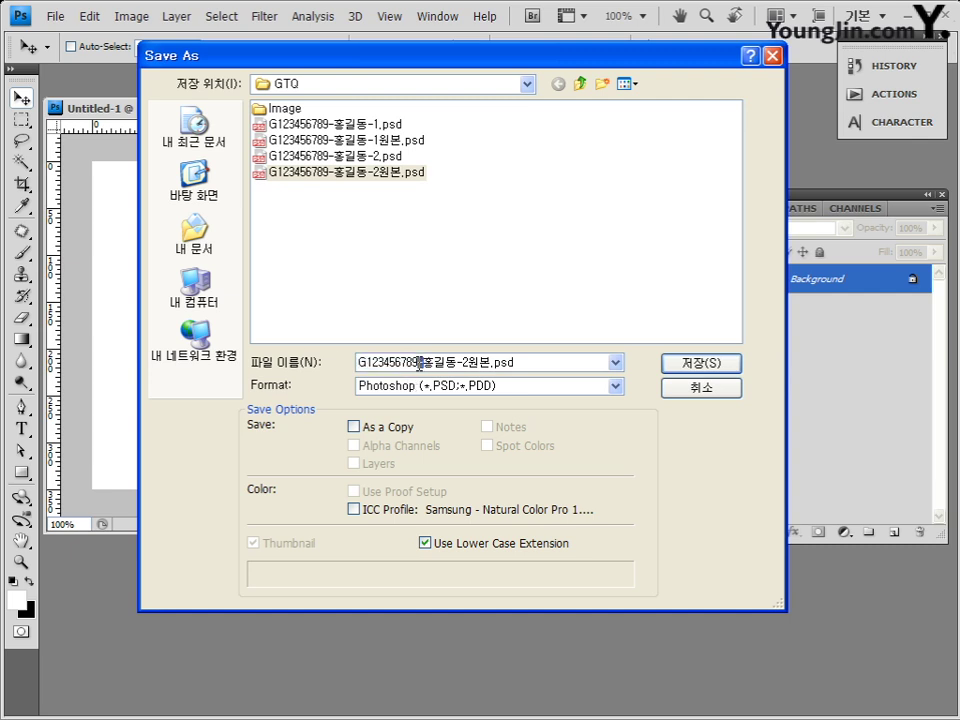
left_click_drag(421, 362, 464, 362)
left_click(464, 362)
key("Delete")
type("3")
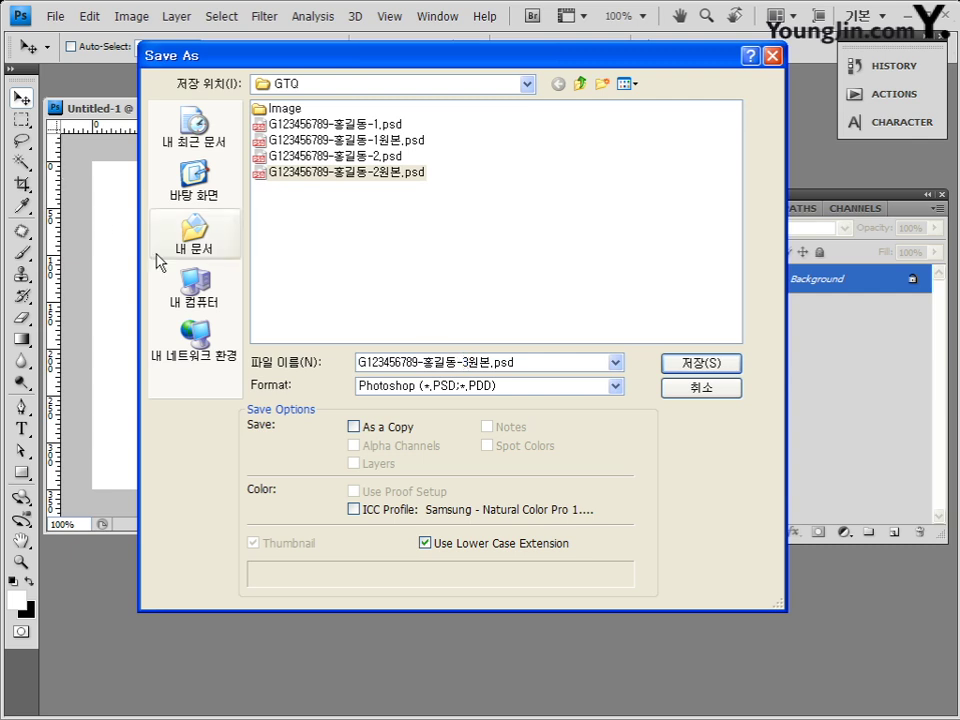
Try the JPEG save format and return the format to Photoshop (*.PSD;*.PDD)
left_click(447, 386)
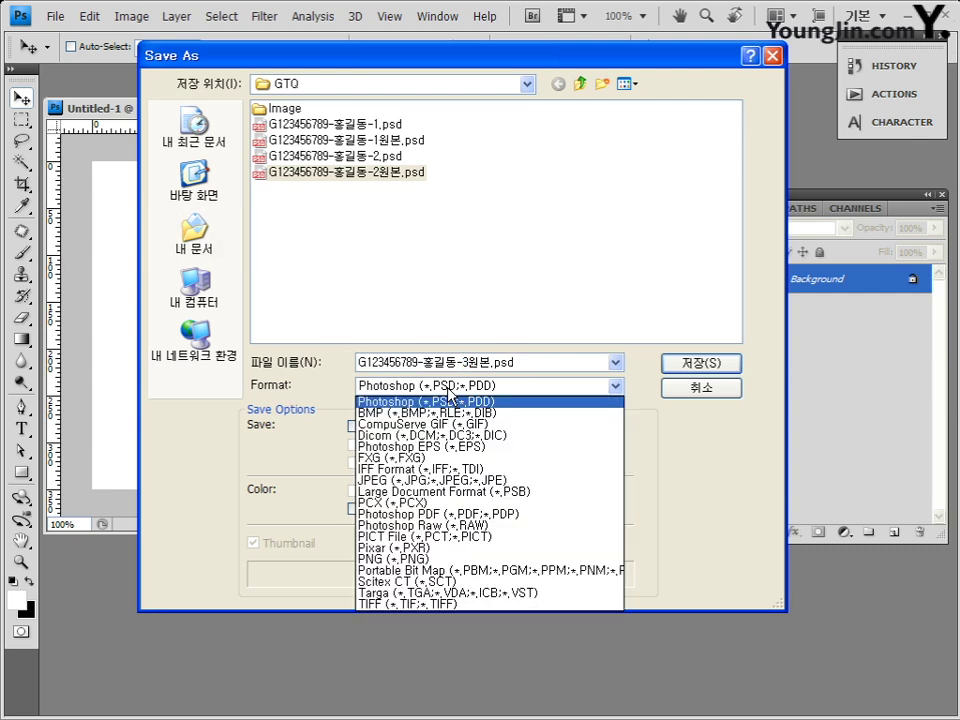
left_click(450, 480)
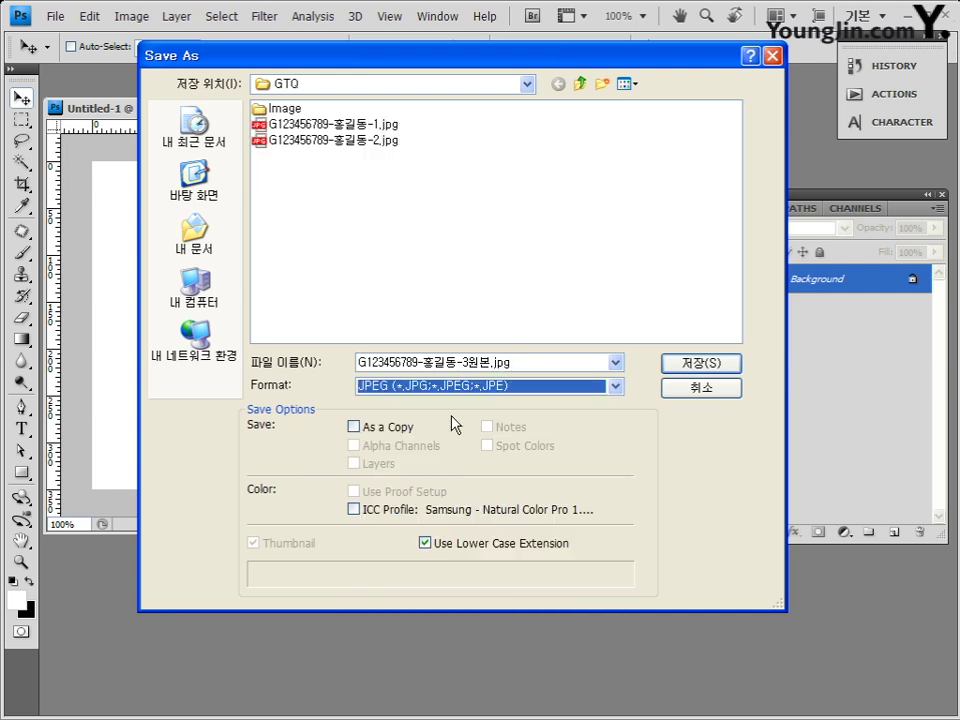
left_click(378, 390)
left_click(466, 392)
left_click(466, 392)
left_click(555, 400)
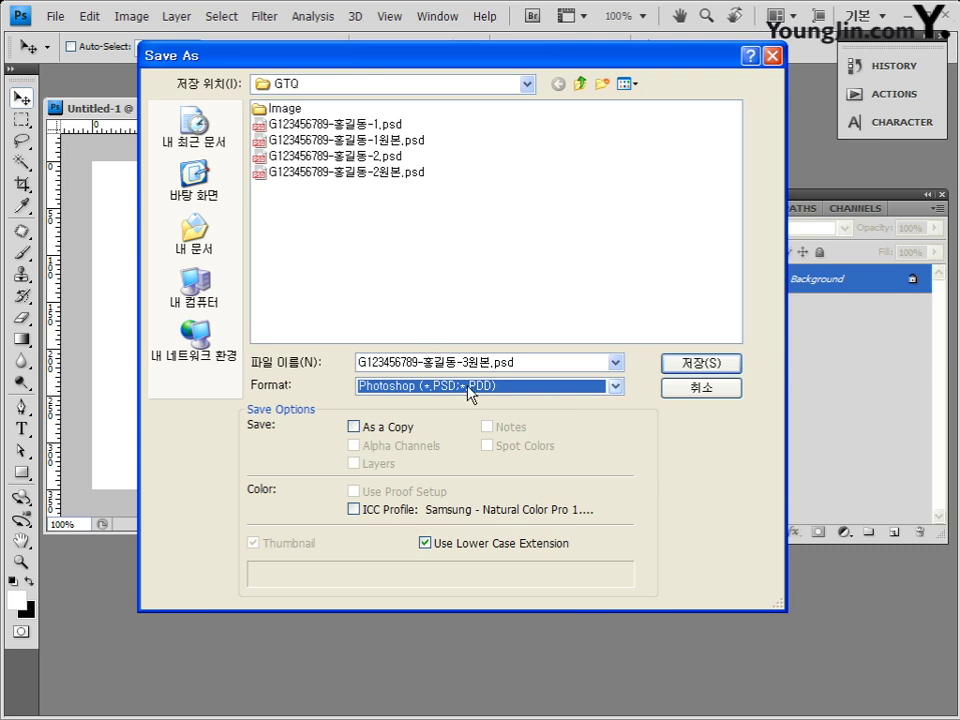
Save the document as a Photoshop PSD under the file name ending in "-3원본"
left_click_drag(566, 362, 350, 373)
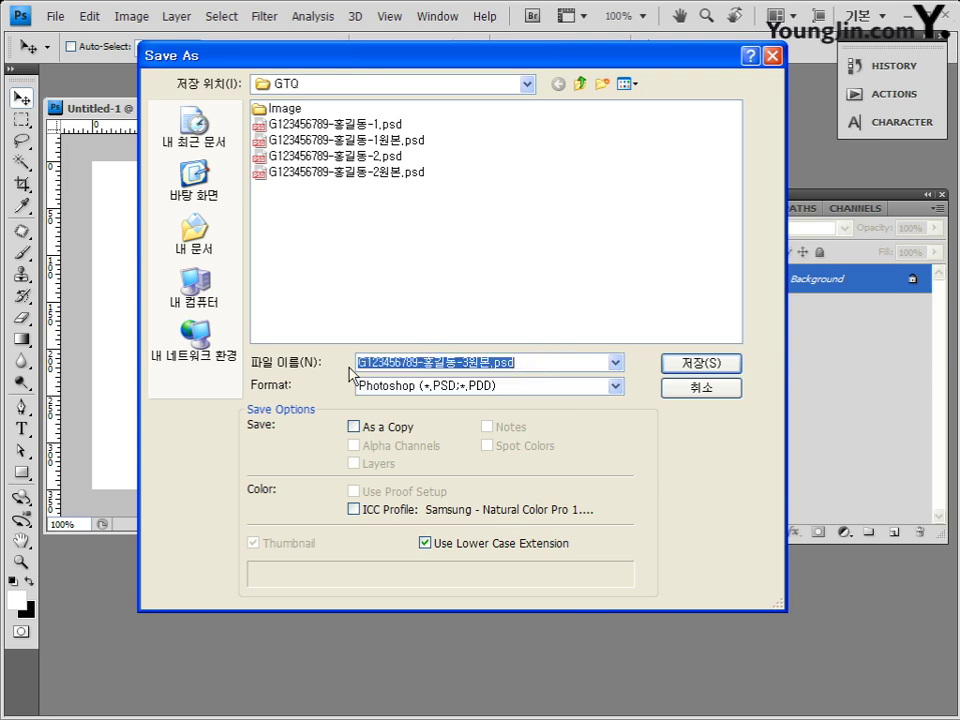
left_click(712, 366)
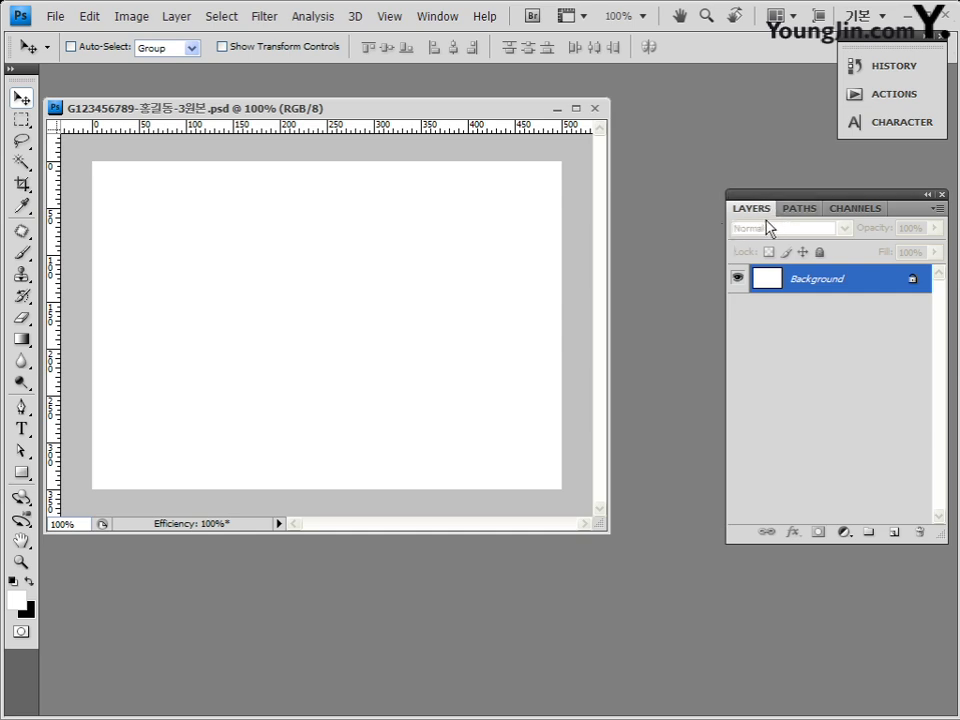
Add a new transparent layer above the Background and name it 배경
left_click(893, 533)
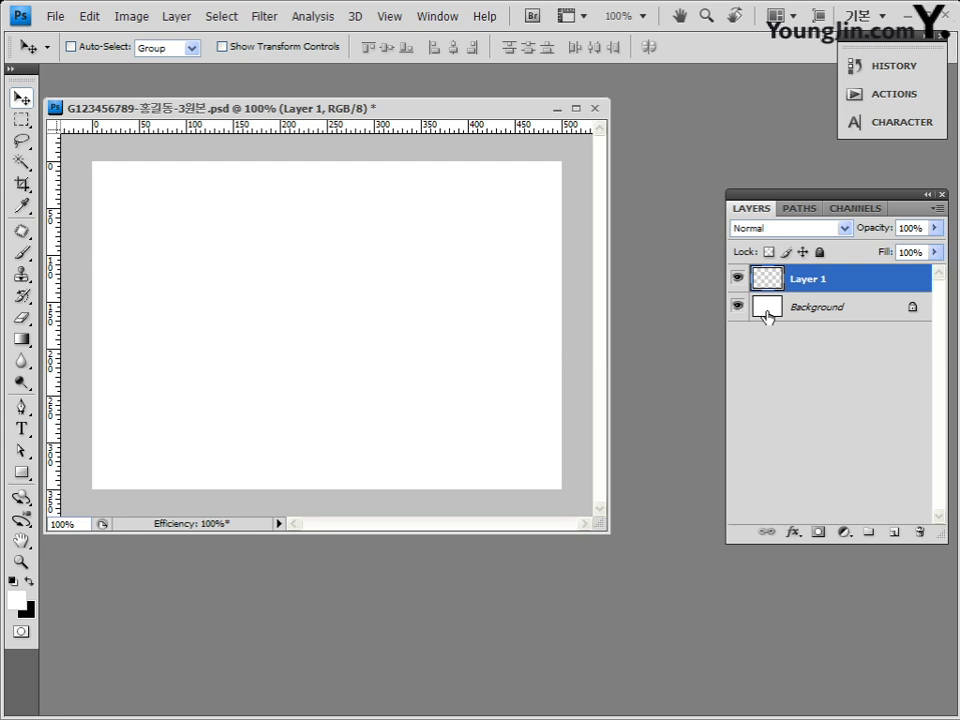
double_click(809, 281)
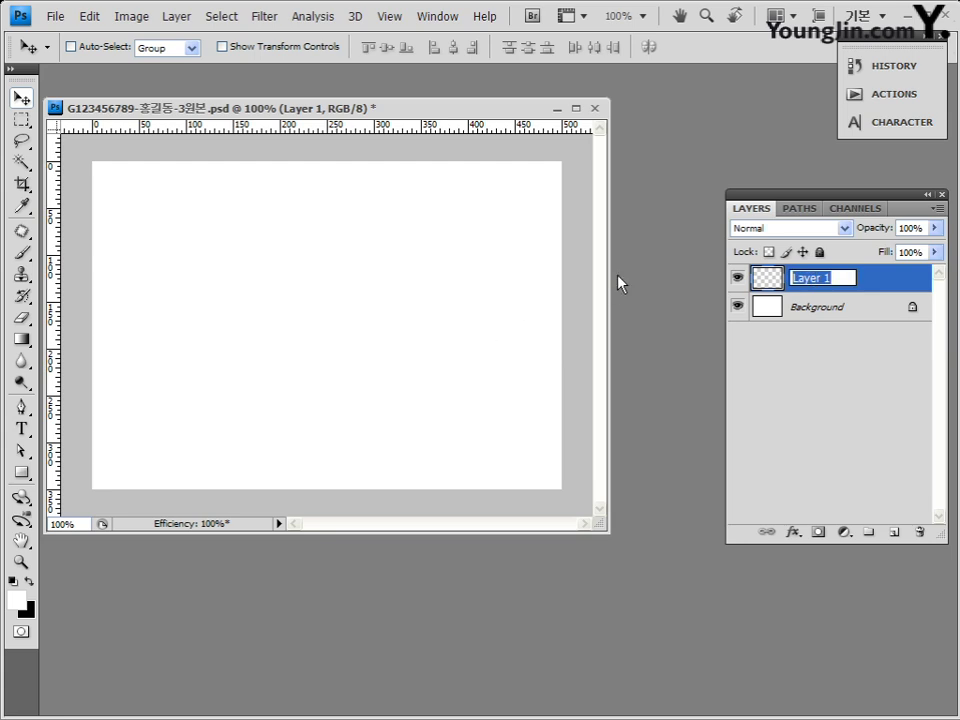
type("배경")
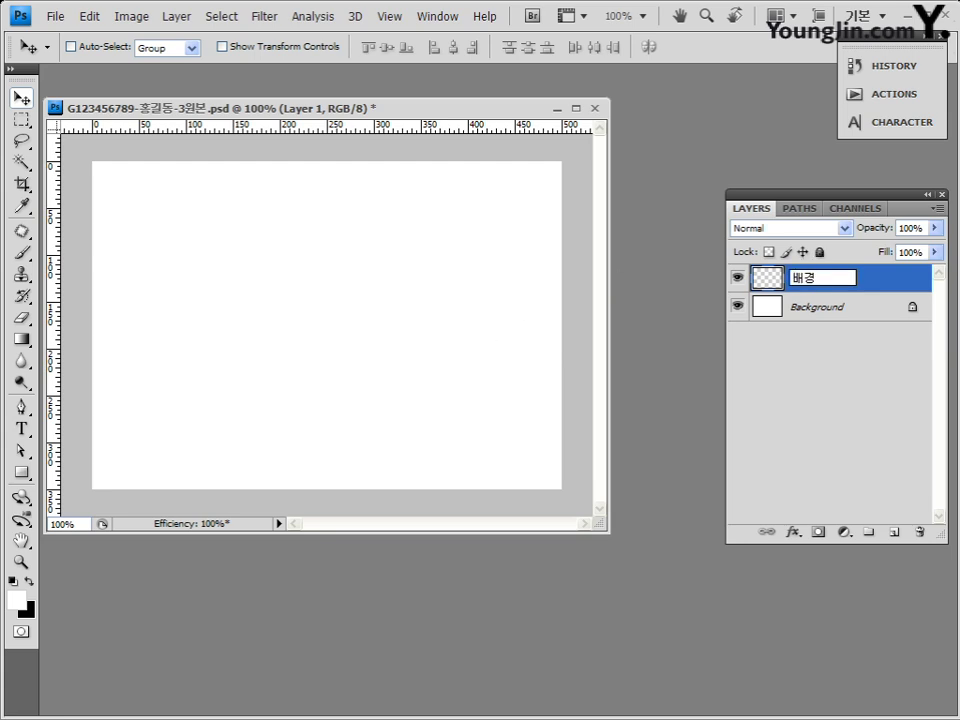
key("Return")
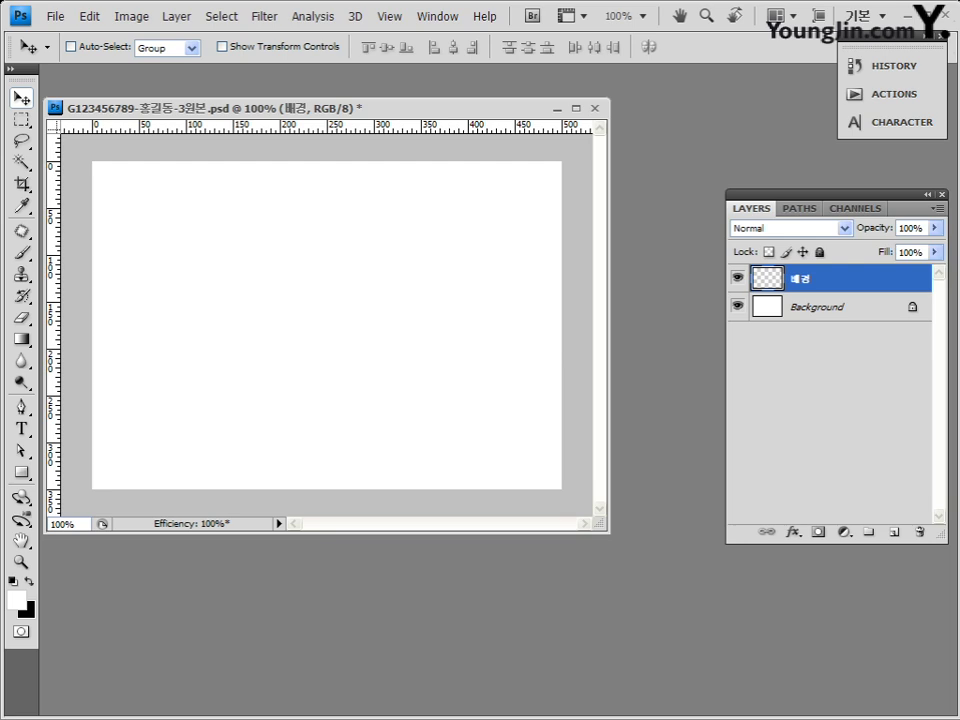
Select the Gradient Tool for filling the 배경 layer
key("g")
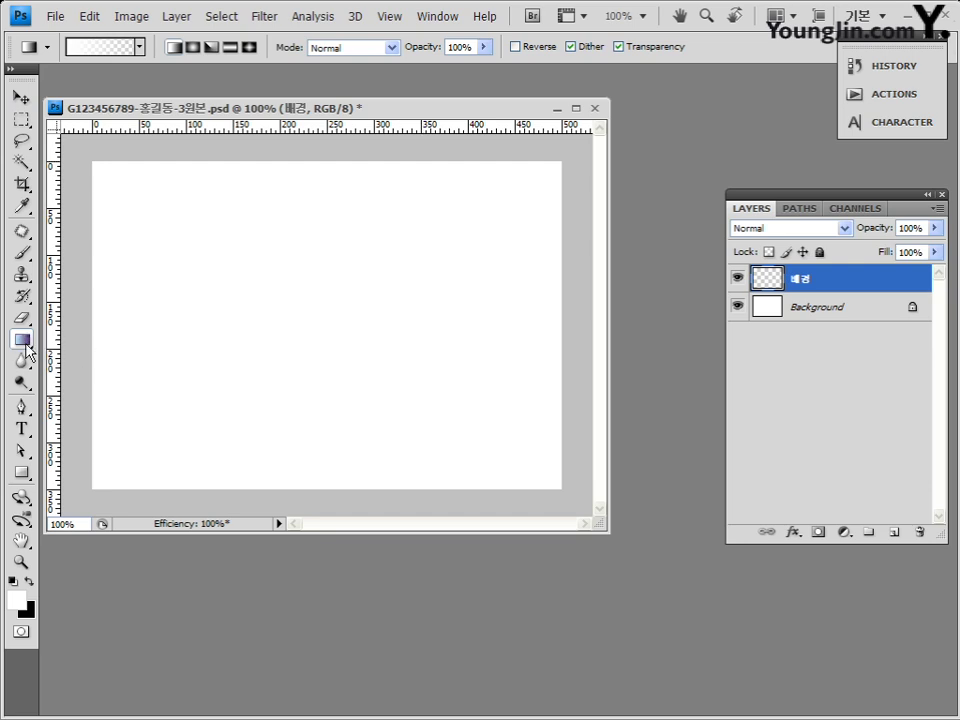
mouse_move(22, 340)
left_mouse_down()
mouse_move(64, 360)
mouse_move(100, 356)
left_mouse_up()
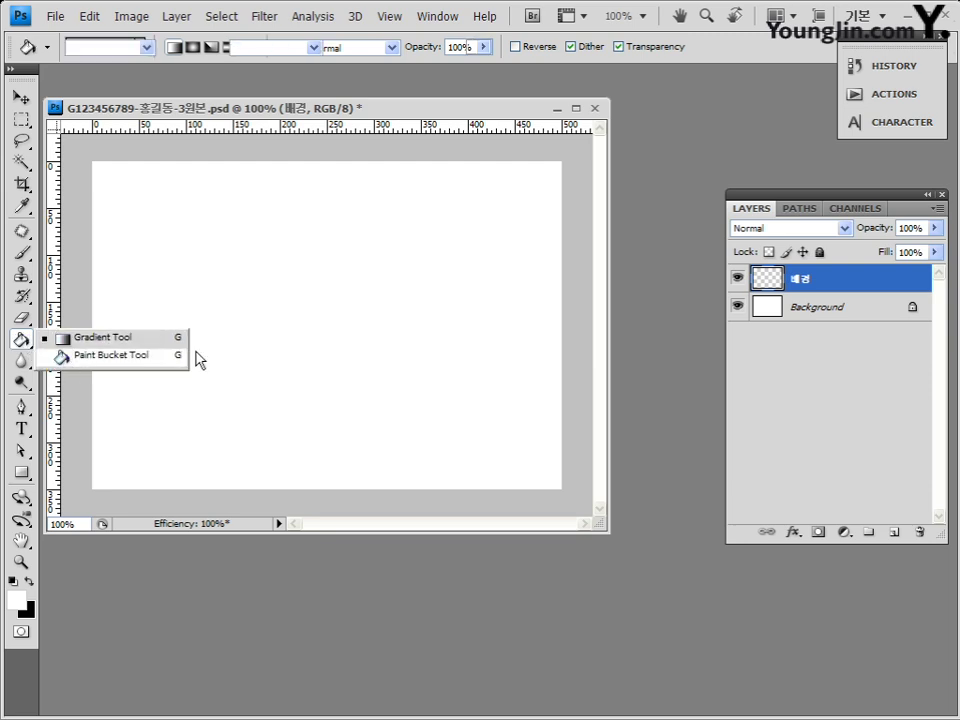
left_click(24, 343)
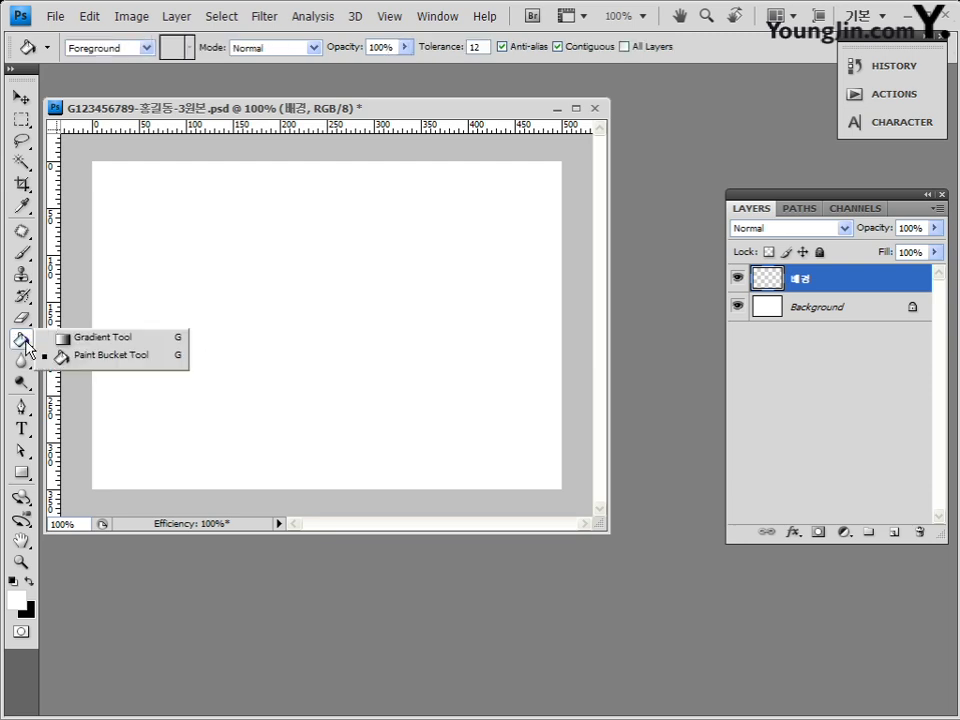
left_click(105, 338)
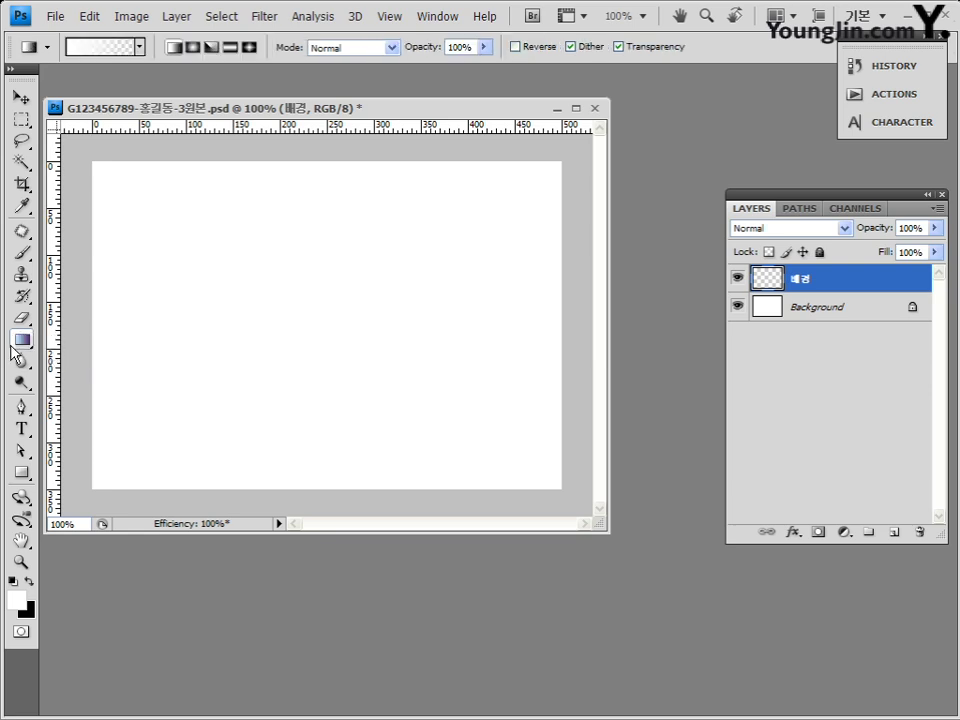
Set the gradient to the Foreground to Background preset in the Gradient Editor
left_click(108, 48)
left_click_drag(122, 32, 336, 69)
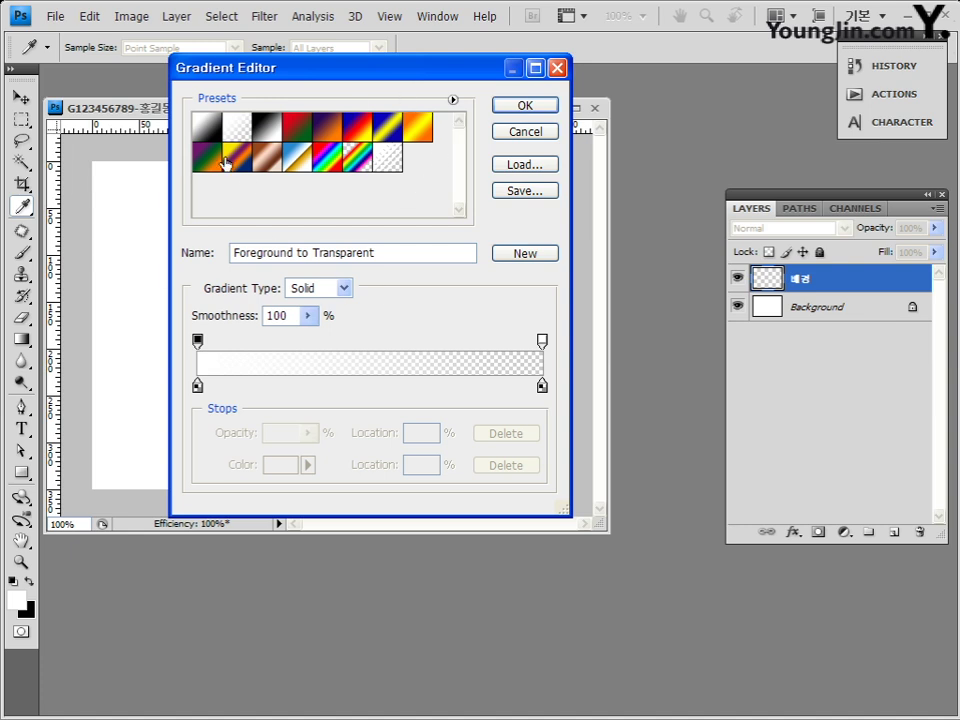
left_click(207, 127)
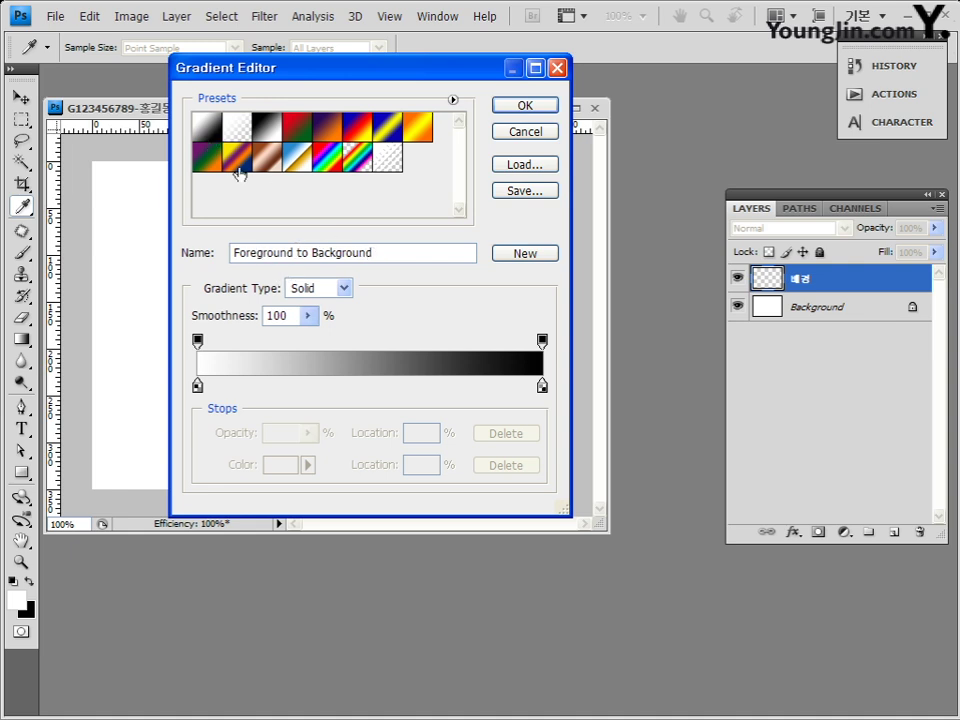
left_click(274, 142)
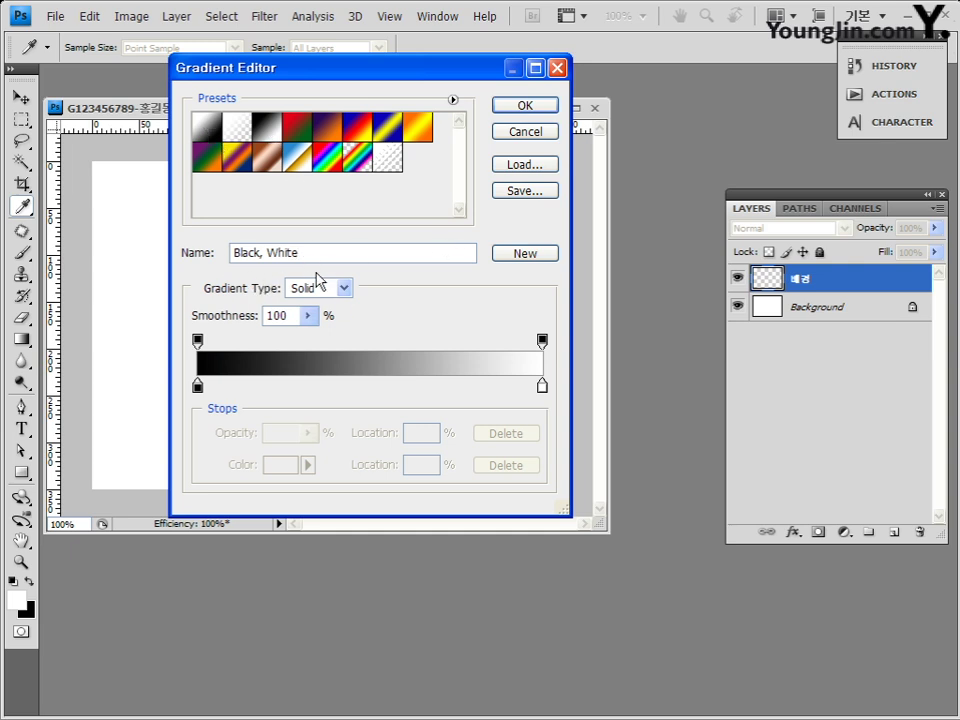
left_click(207, 127)
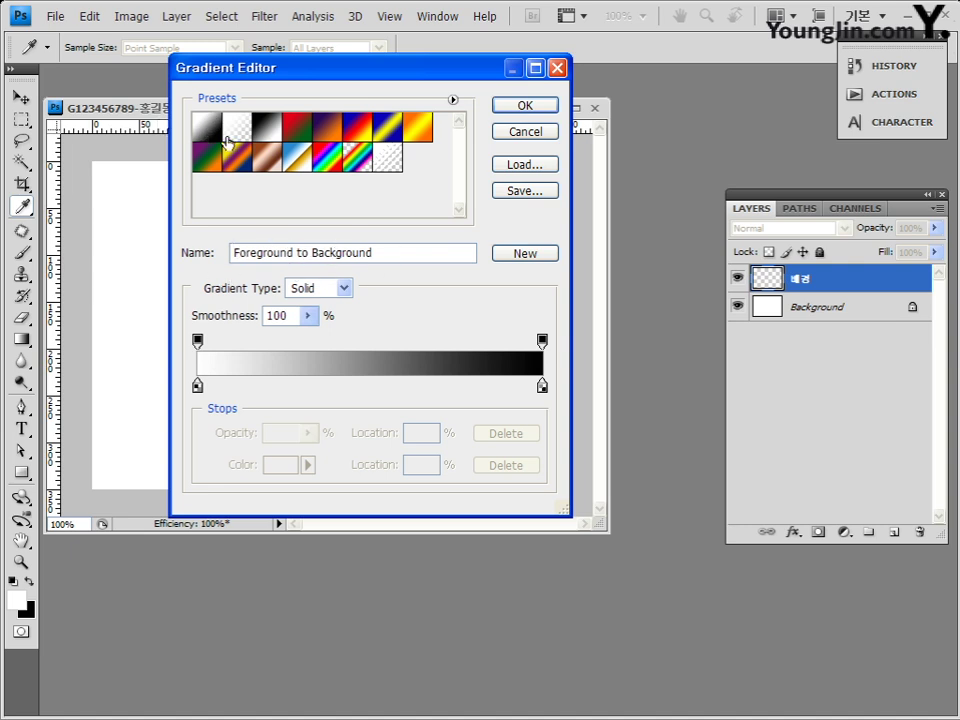
left_click(525, 106)
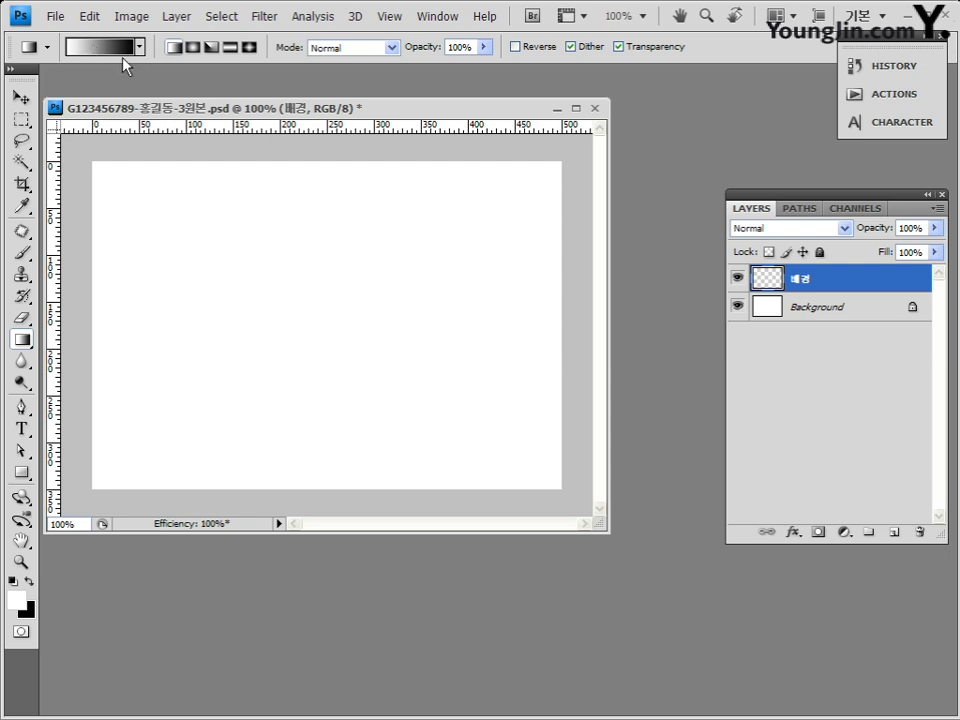
Replace the current gradient presets with the Metals gradient library
left_click(140, 47)
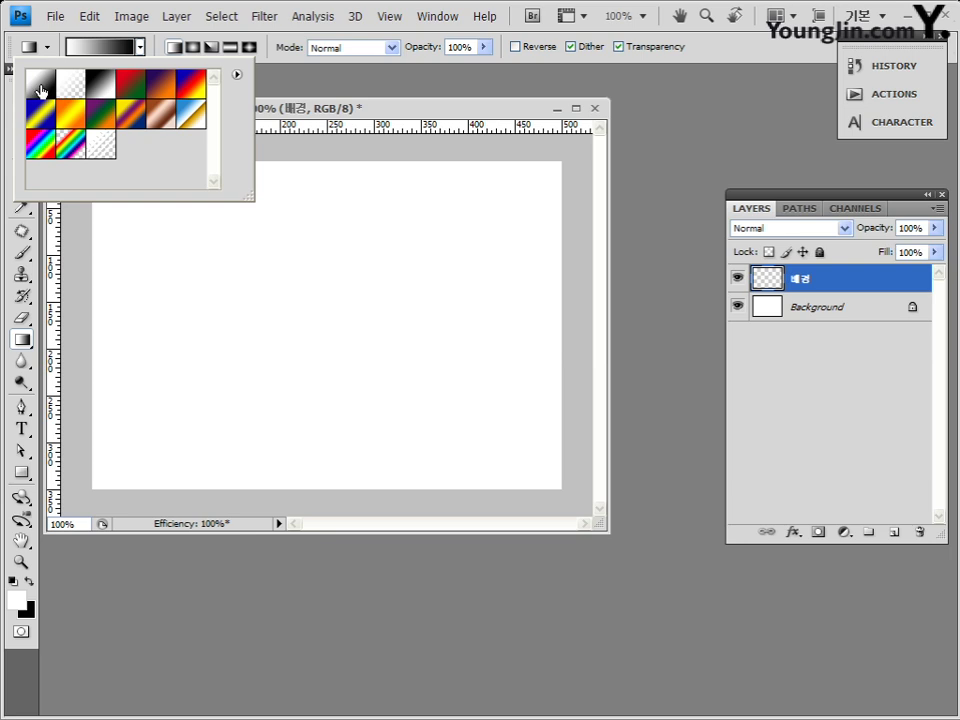
left_click(237, 75)
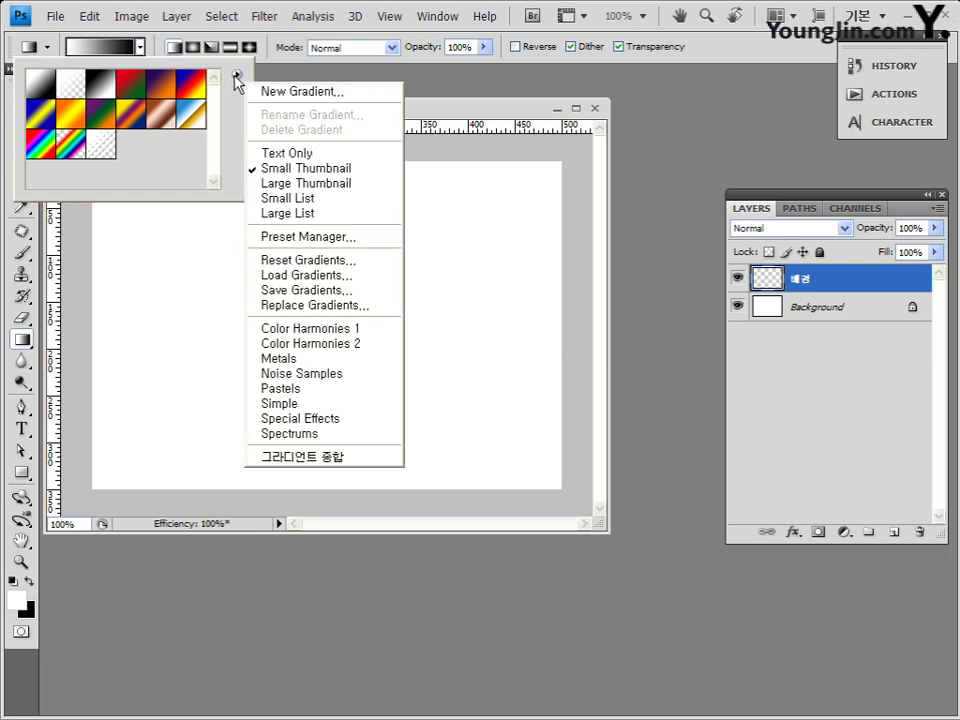
left_click(310, 359)
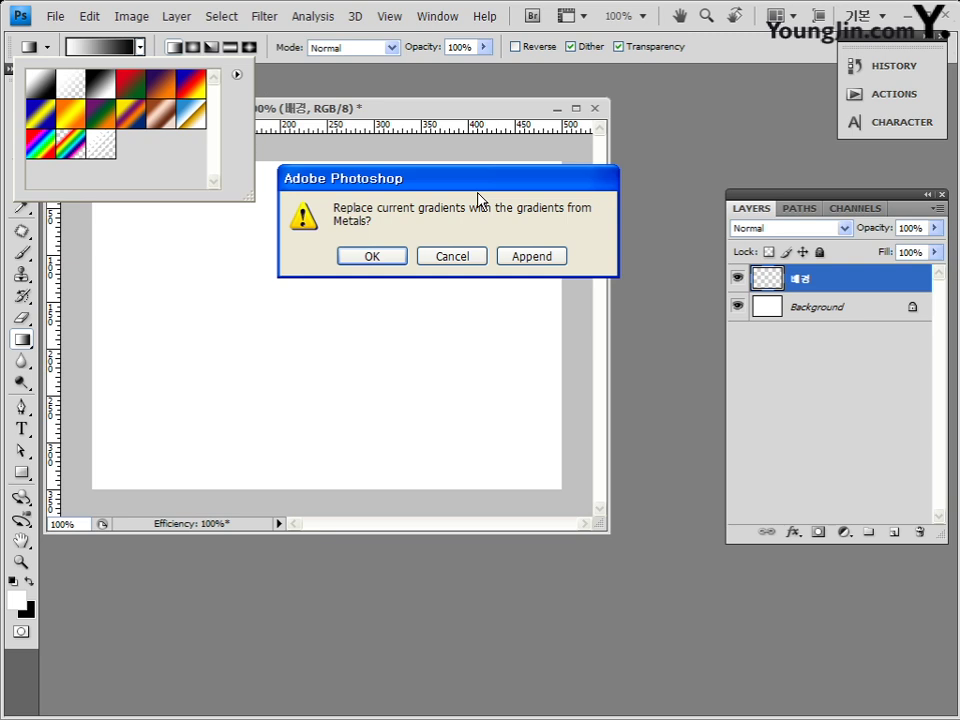
left_click(394, 258)
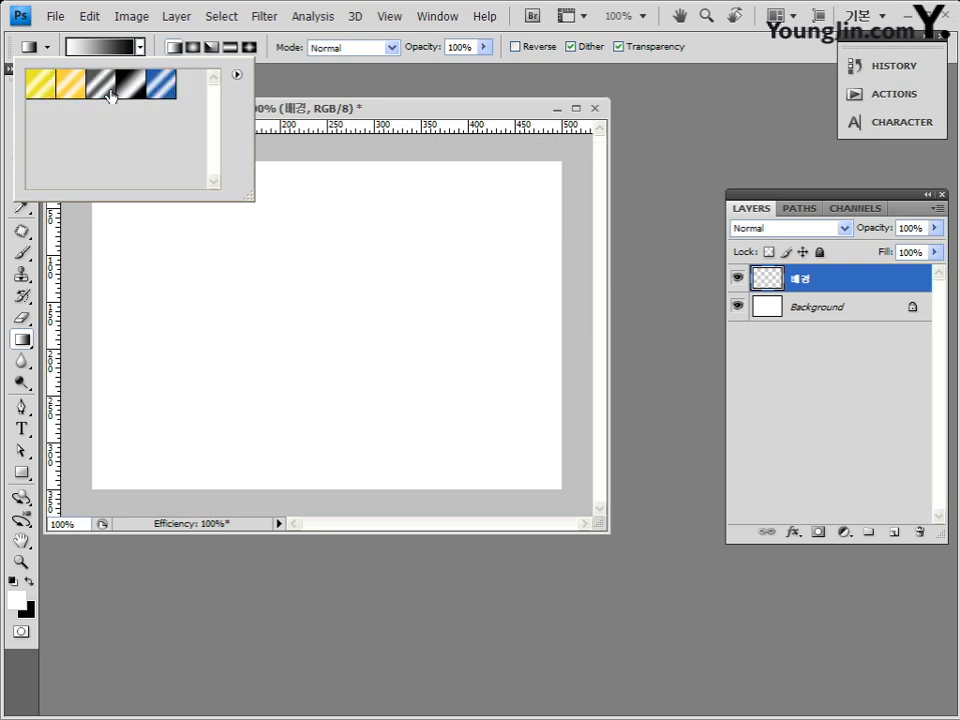
Reset the gradient presets to the default set, replacing the Metals gradients
left_click(237, 76)
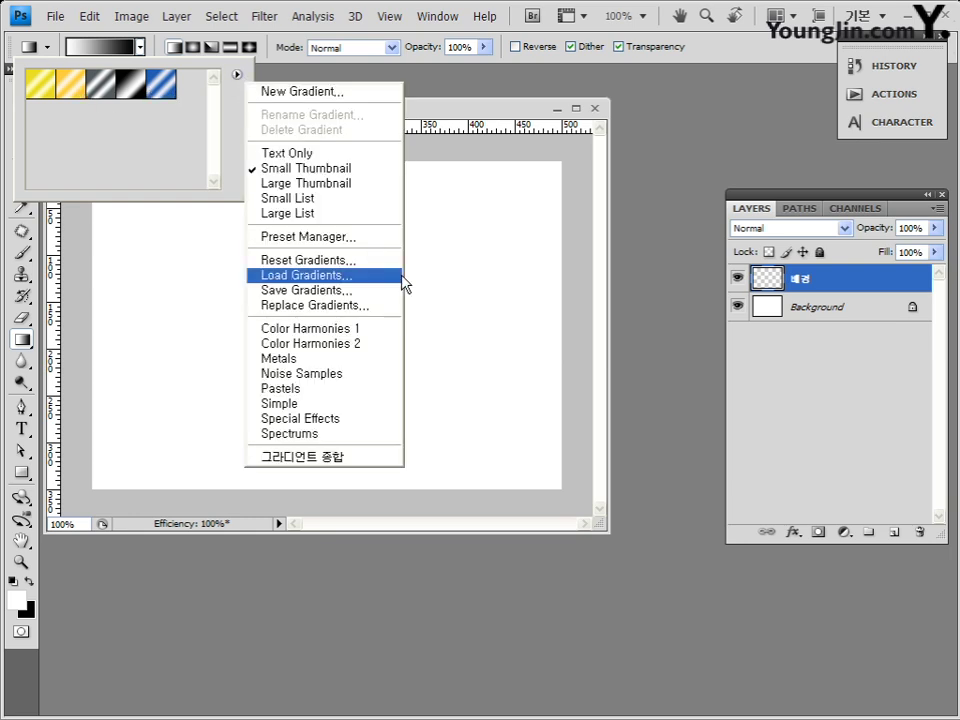
left_click(372, 262)
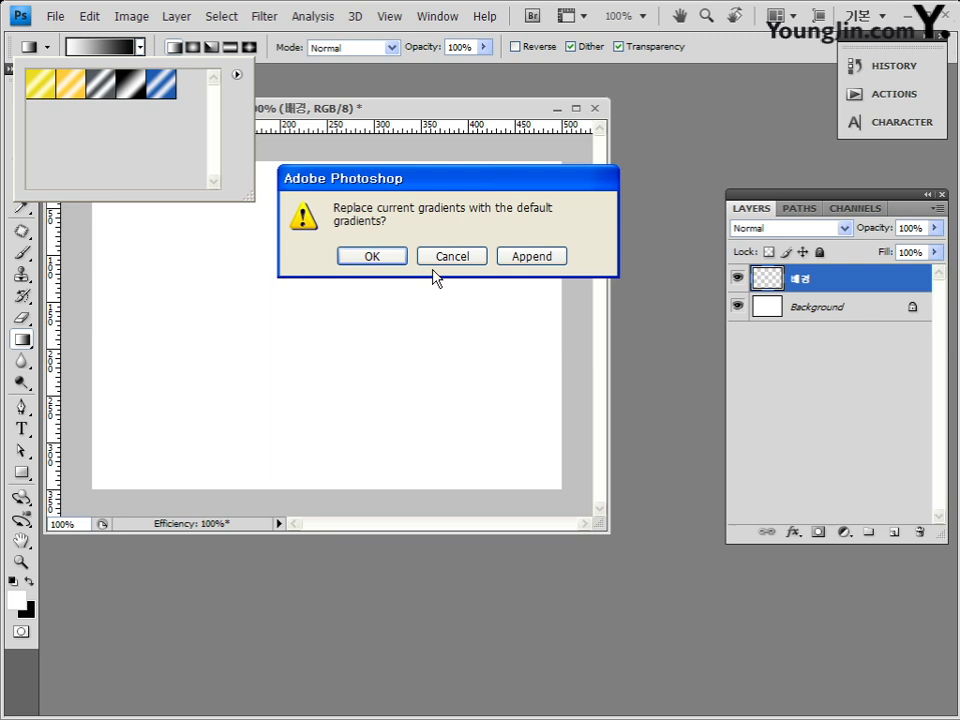
left_click(369, 259)
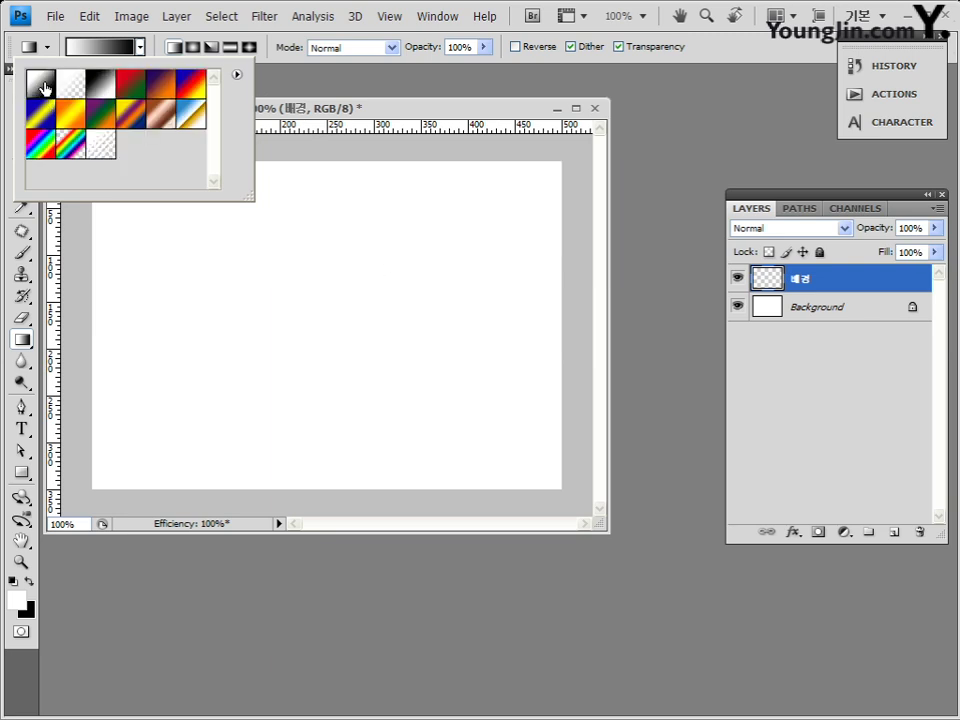
left_click(140, 47)
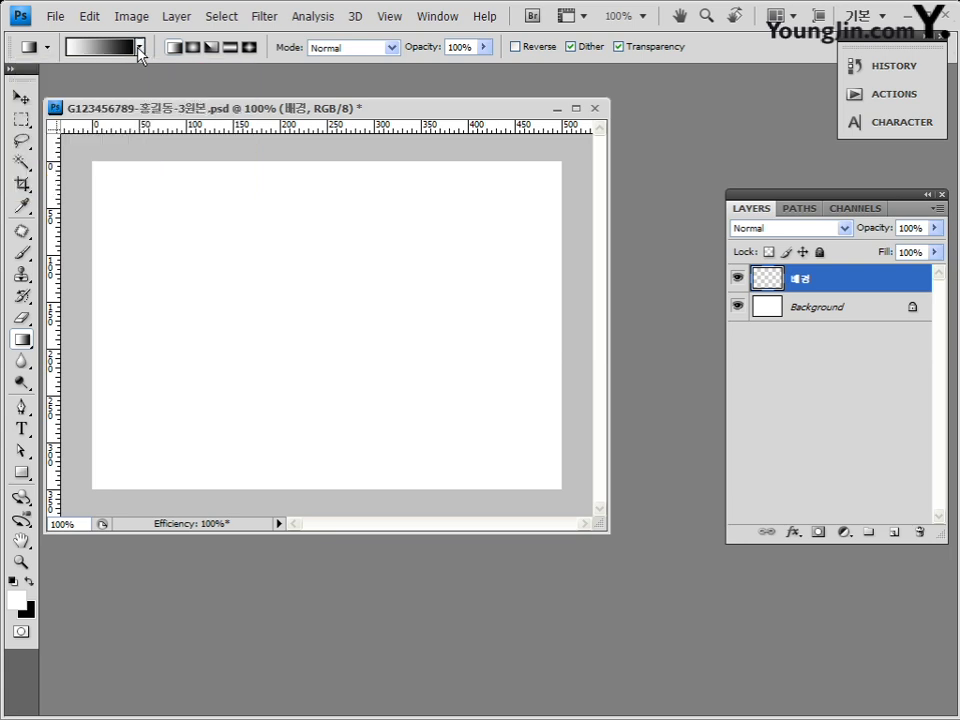
Swap the foreground and background colors to black and white, and check the Foreground to Background preset in the gradient presets
left_click(140, 47)
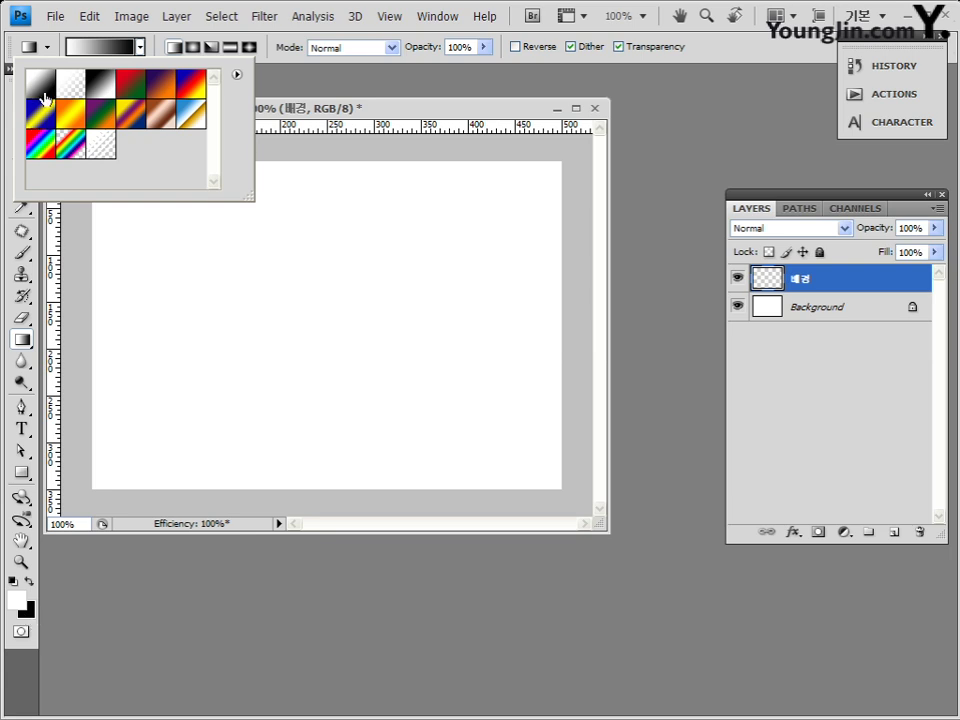
left_click(33, 582)
left_click(31, 582)
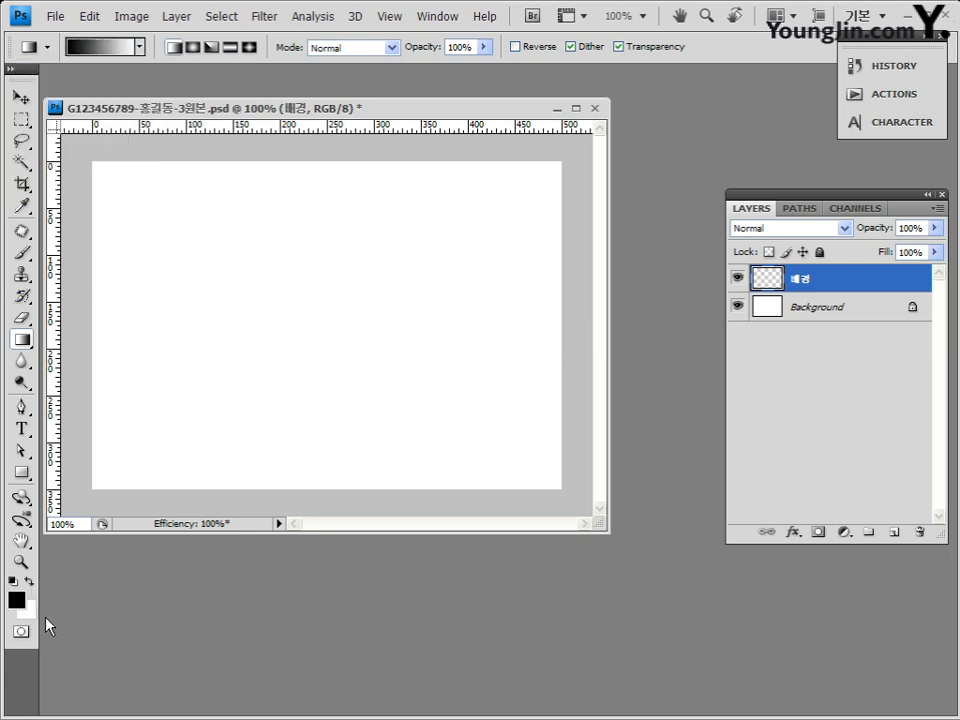
left_click(139, 47)
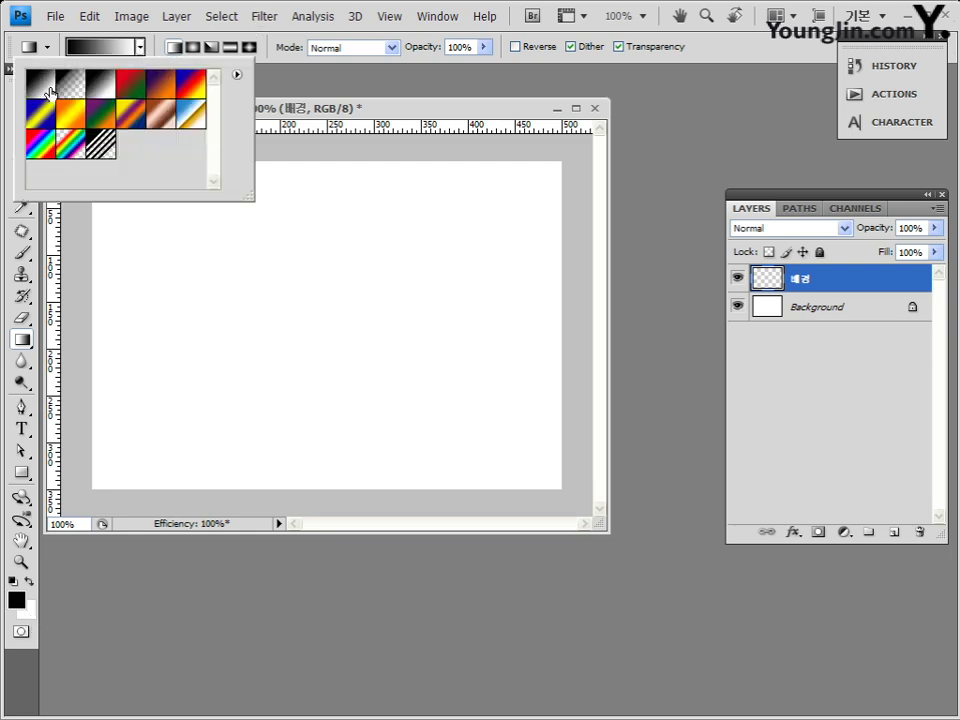
left_click(303, 117)
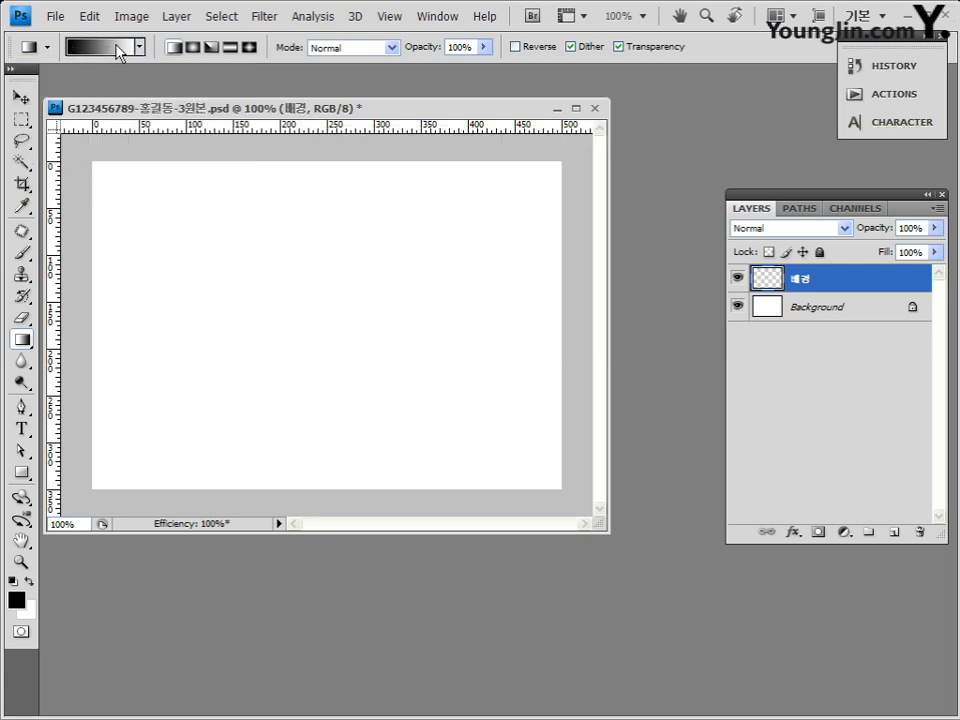
Swap back to a white foreground and black background, and review the gradient presets again
left_click(29, 581)
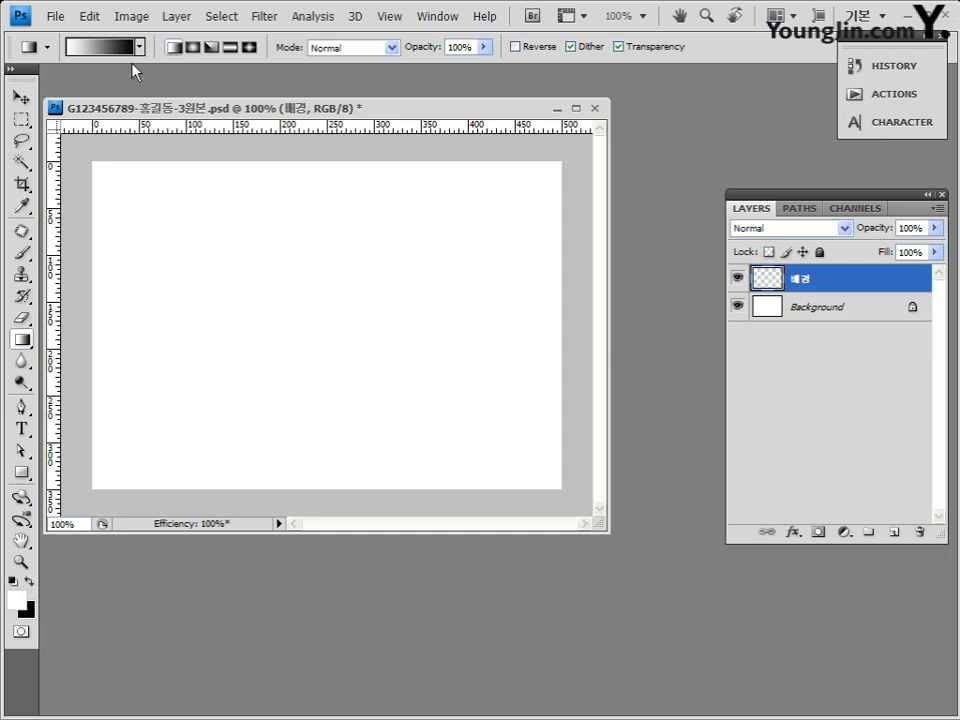
left_click(139, 47)
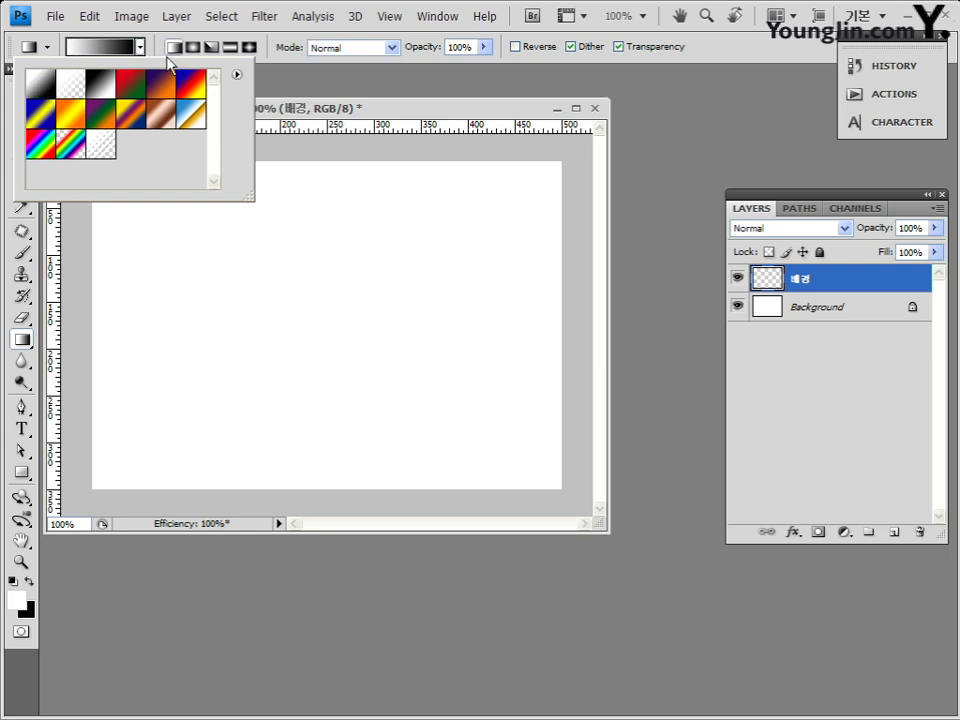
left_click(276, 85)
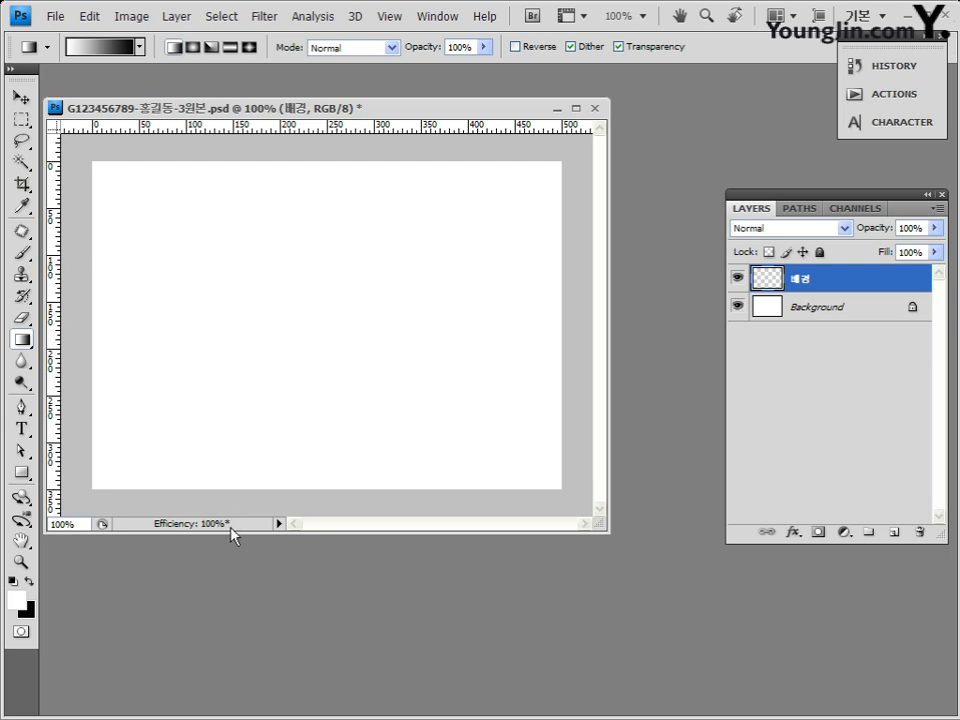
left_click(140, 47)
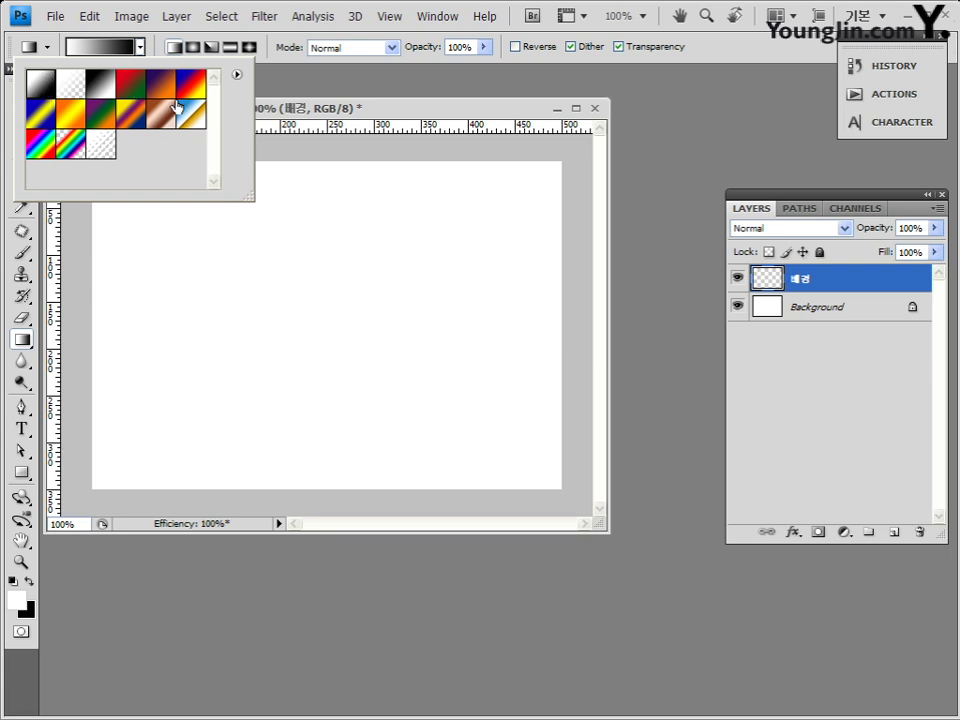
left_click(265, 45)
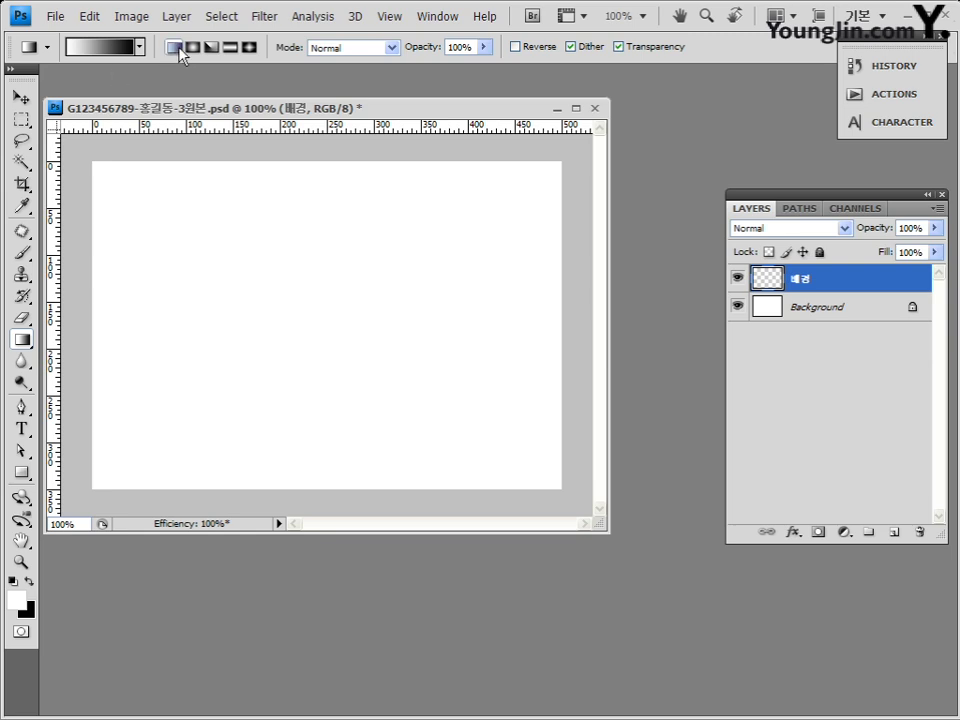
Try a red foreground with a near-black background for the gradient, and restore the default colors
left_click(20, 605)
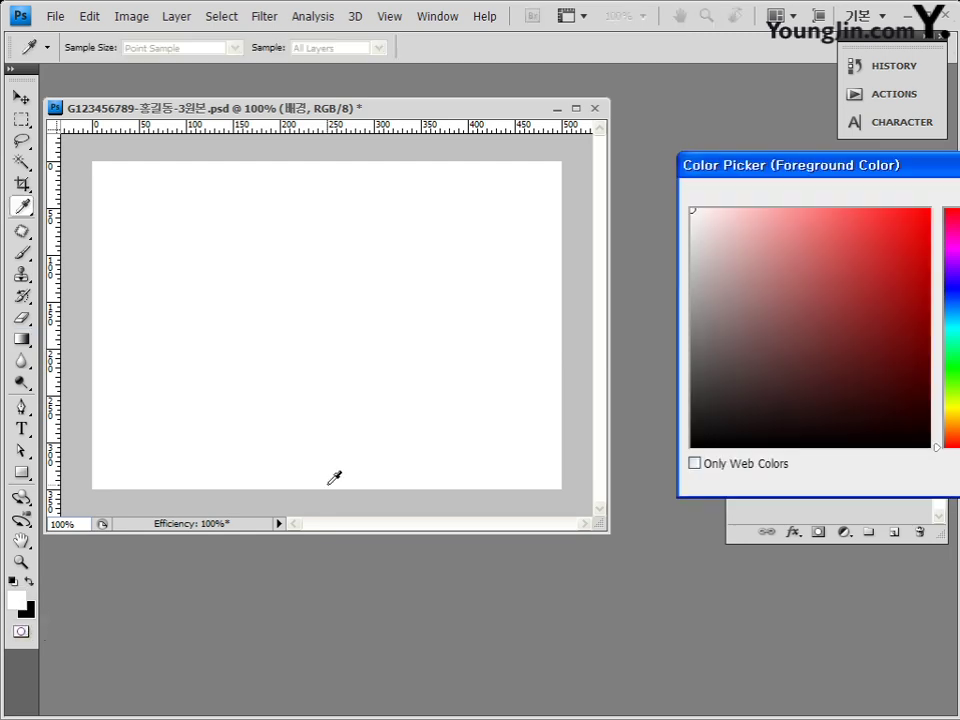
left_click(881, 236)
key("Return")
key("g")
left_click(28, 610)
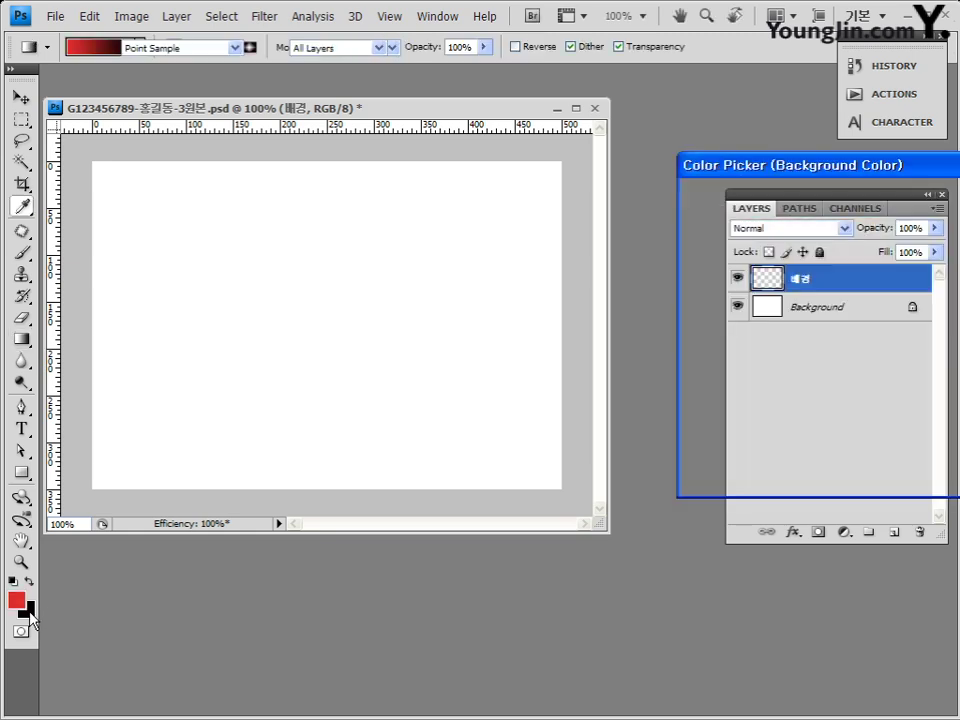
key("Return")
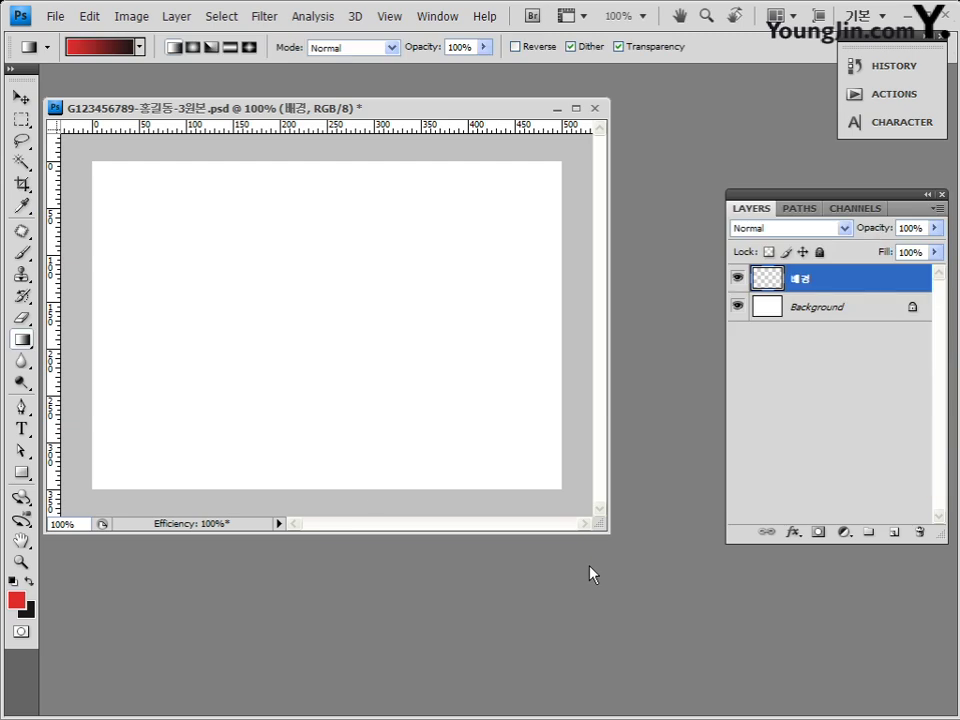
left_click(13, 581)
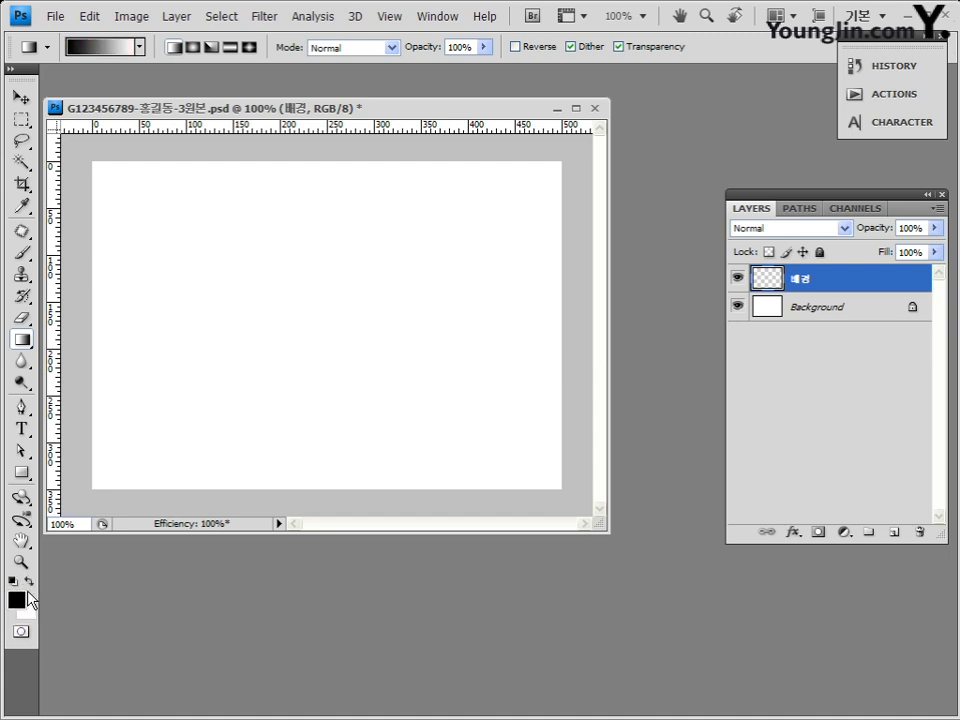
Try a deeper red foreground color against the white background, and reset both colors to default
left_click(25, 597)
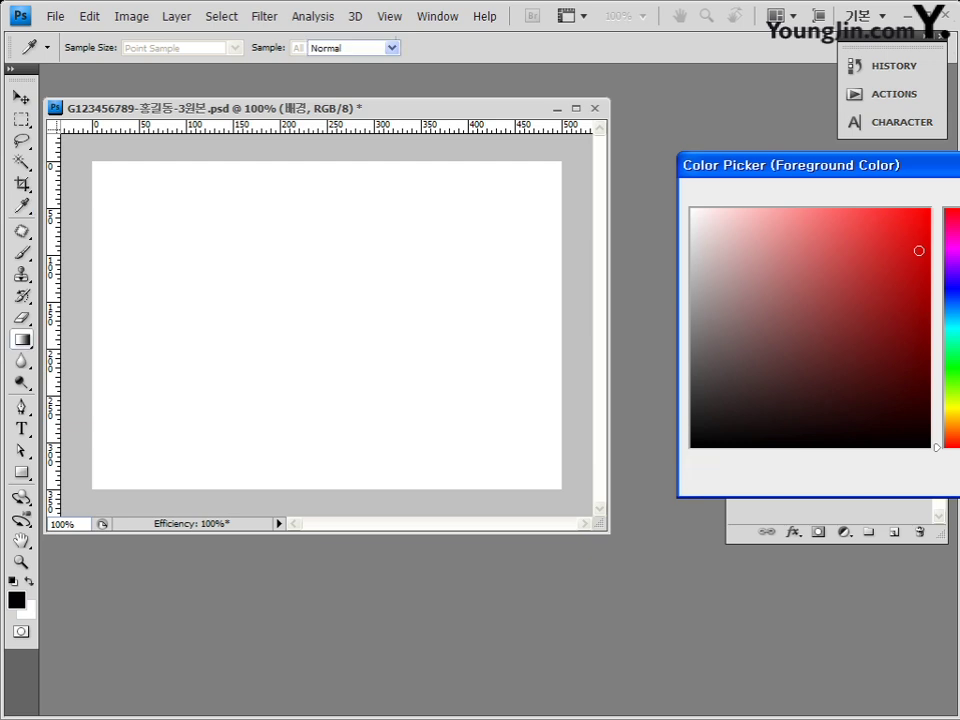
key("Return")
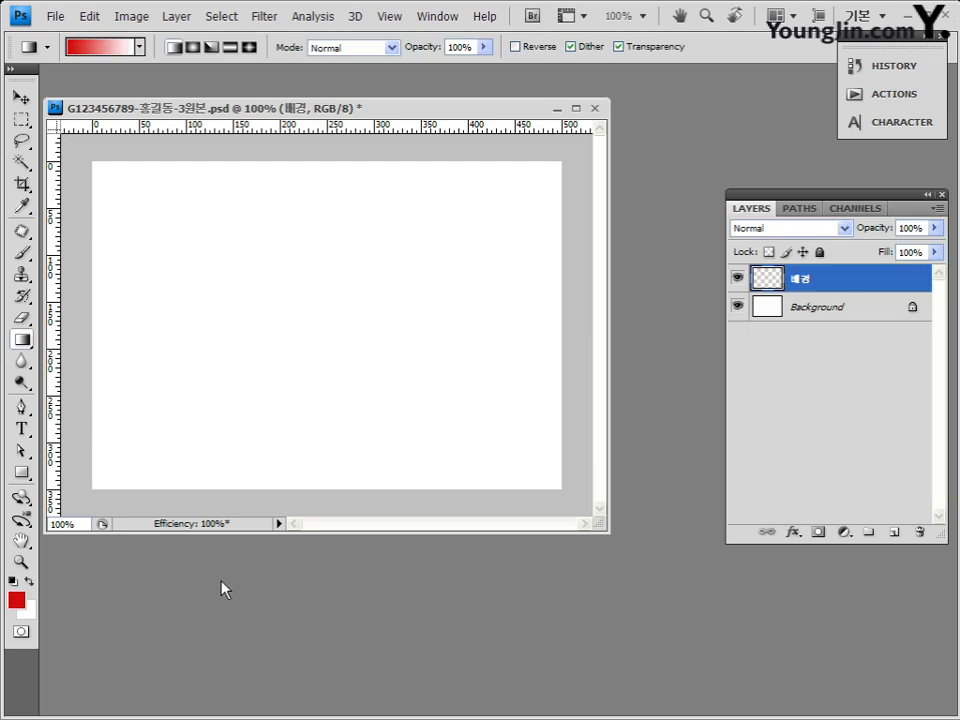
key("d")
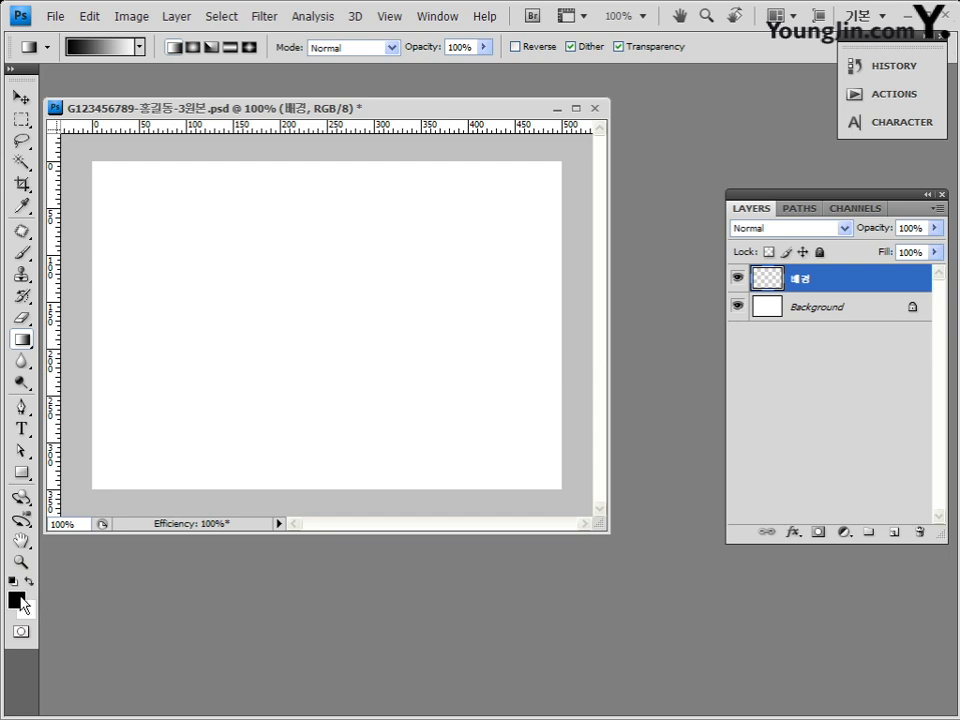
Enter ffffff as the foreground color's hex code in the Color Picker
left_click(22, 605)
left_click_drag(924, 176, 431, 144)
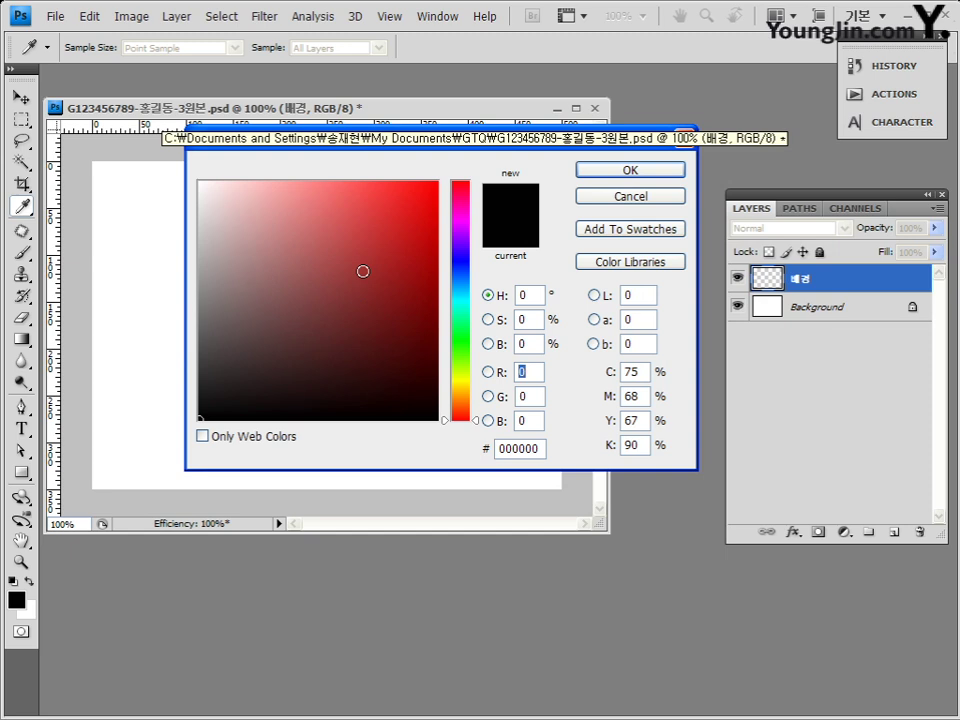
left_click_drag(543, 448, 398, 455)
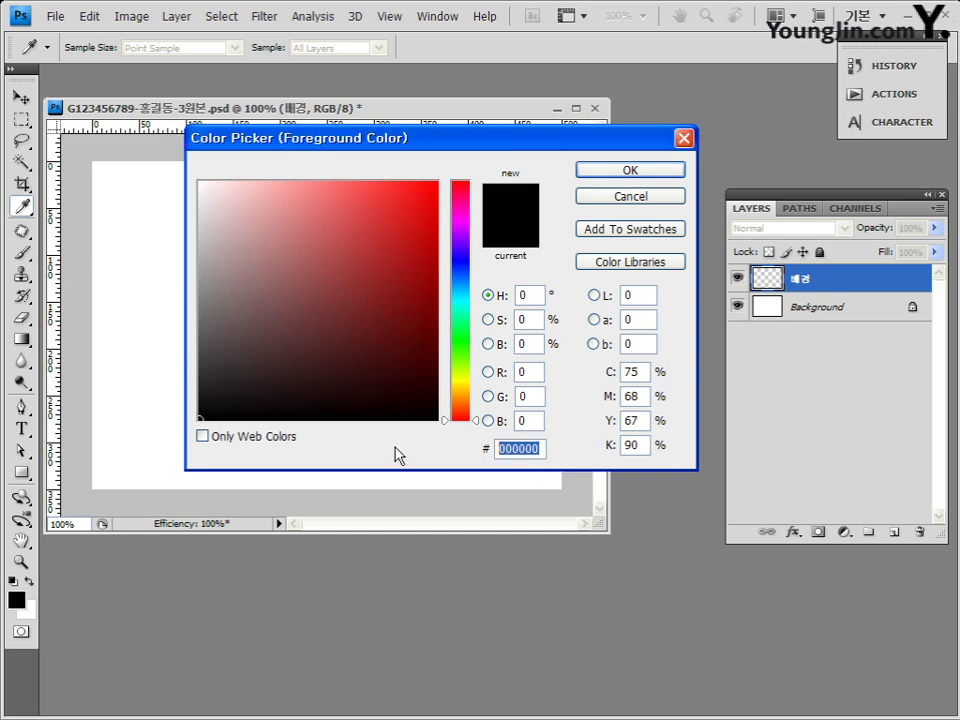
type("f")
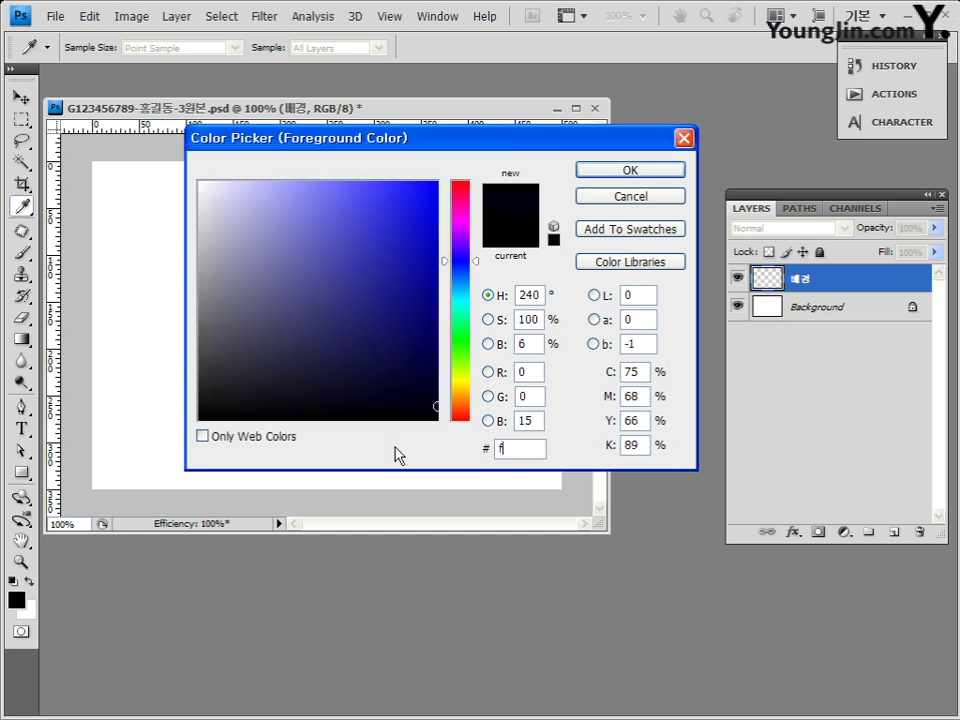
type("fffff")
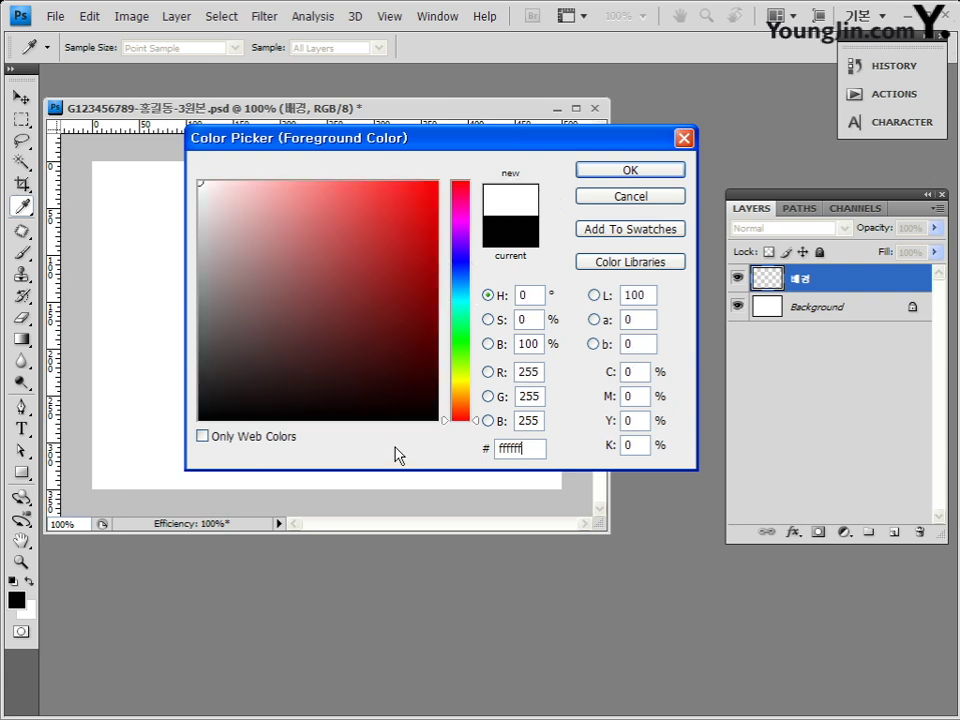
Clear the foreground color's hex code, try the Korean character ㄹ in its place, and close the Color Picker
key("BackSpace")
key("BackSpace")
key("BackSpace")
key("BackSpace")
key("BackSpace")
key("BackSpace")
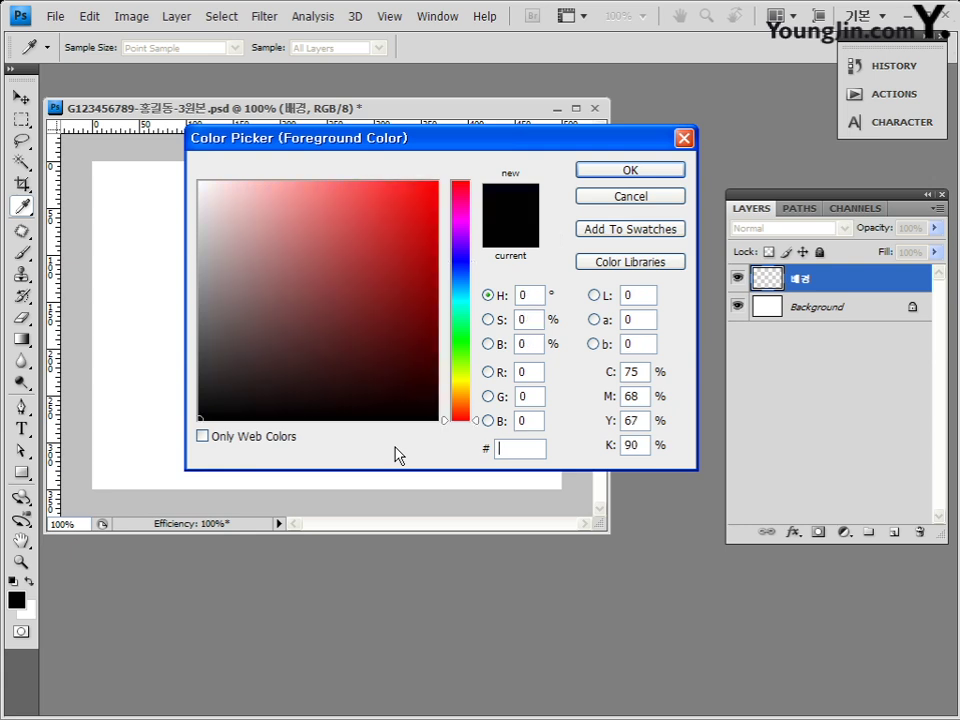
type("ㄹ")
left_click(607, 171)
key("g")
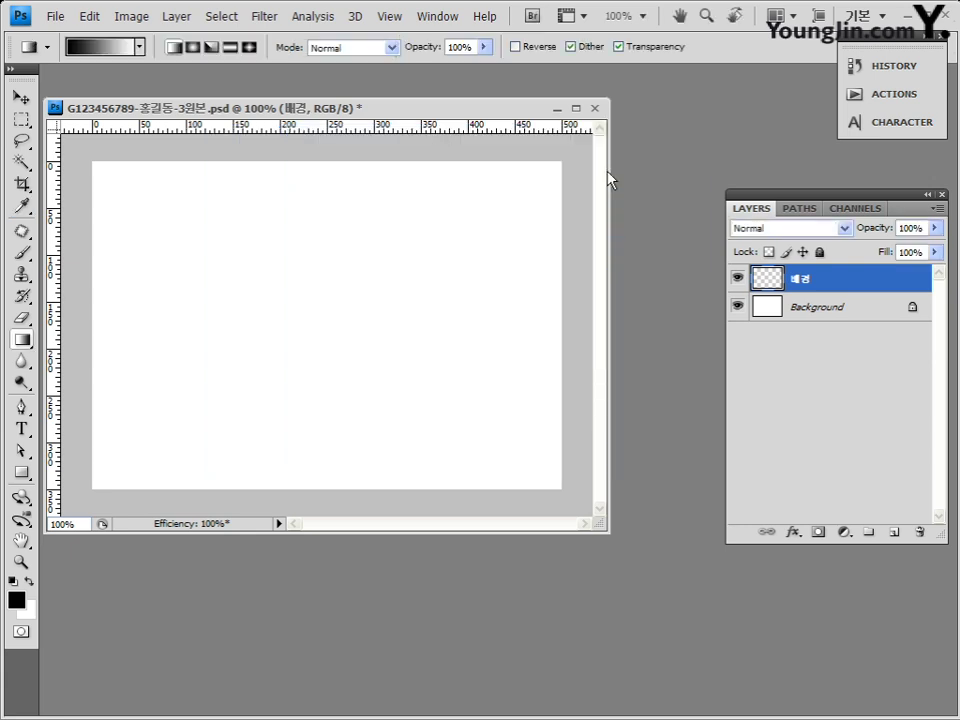
Set the foreground color to #ffffff and return to the Gradient Tool
left_click(16, 600)
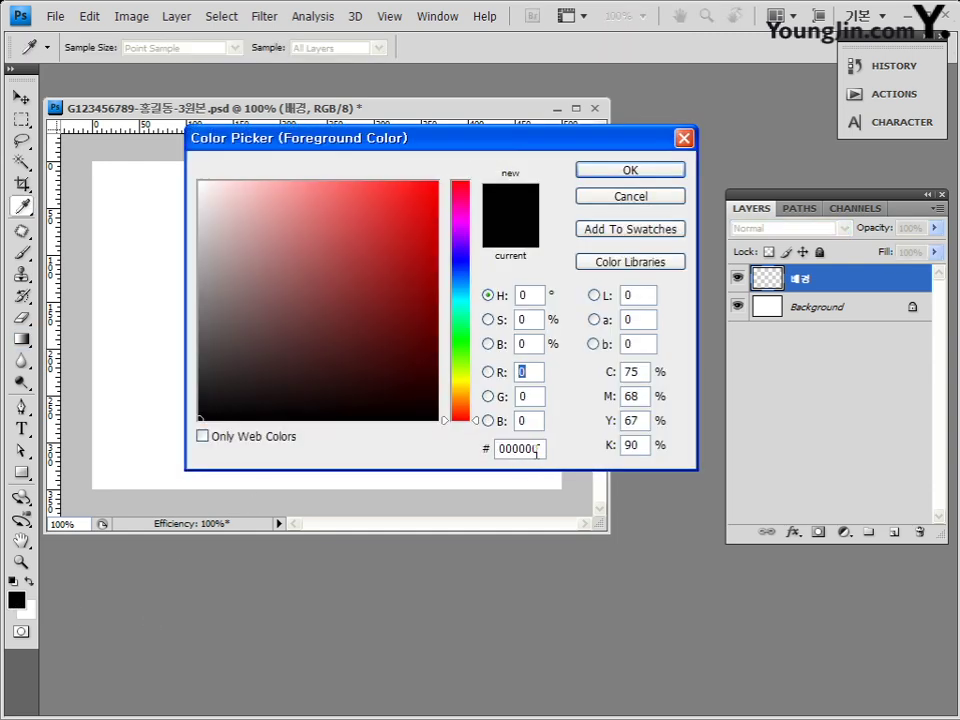
left_click_drag(536, 450, 417, 448)
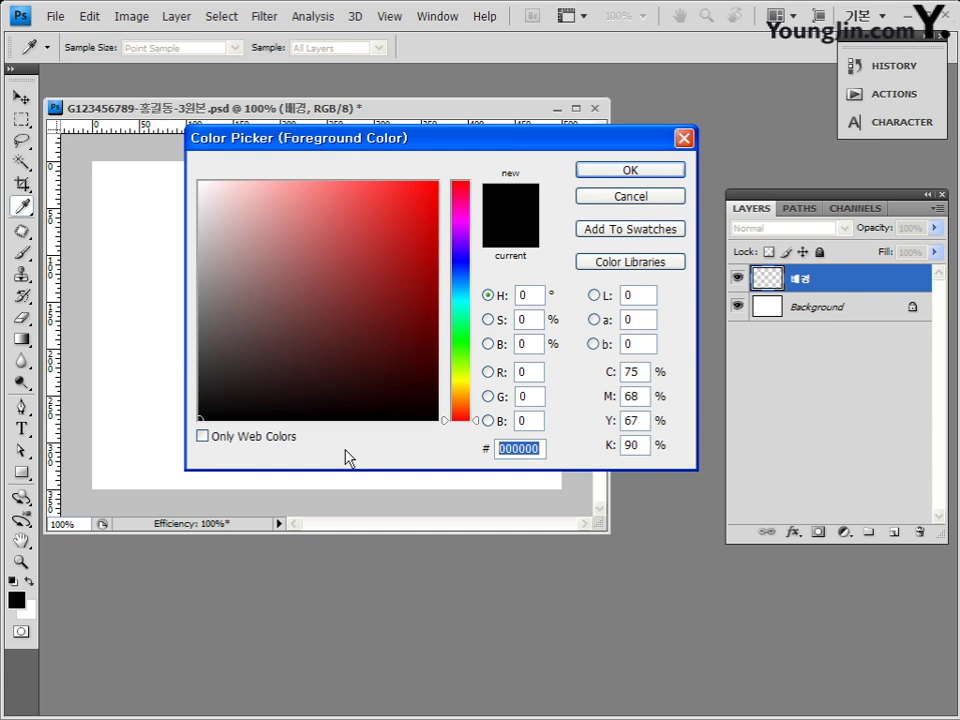
type("ffffff")
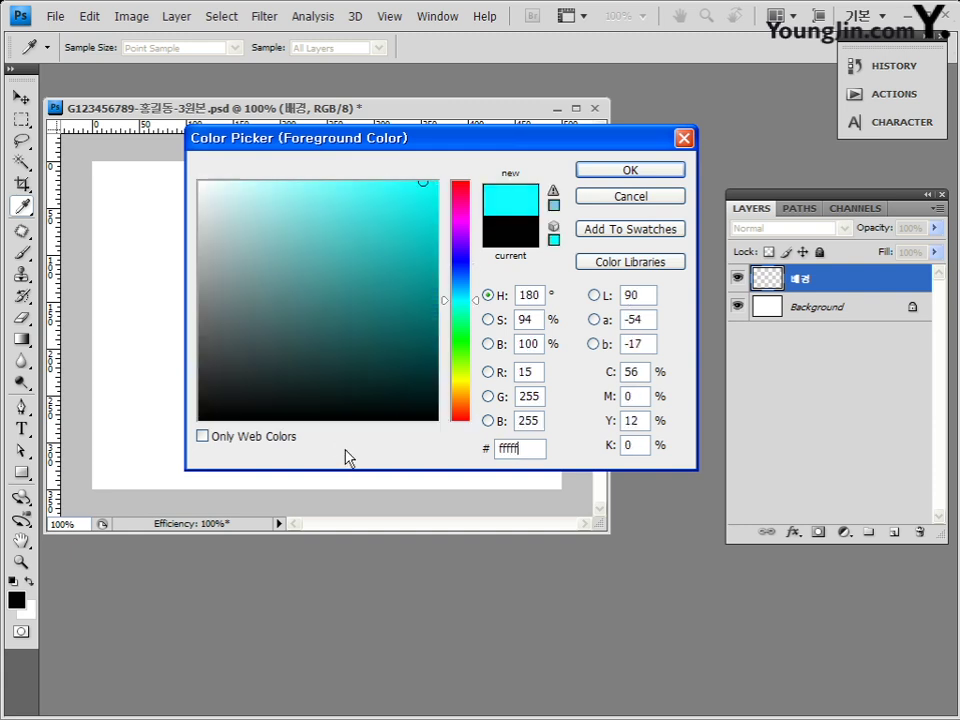
left_click(628, 172)
key("g")
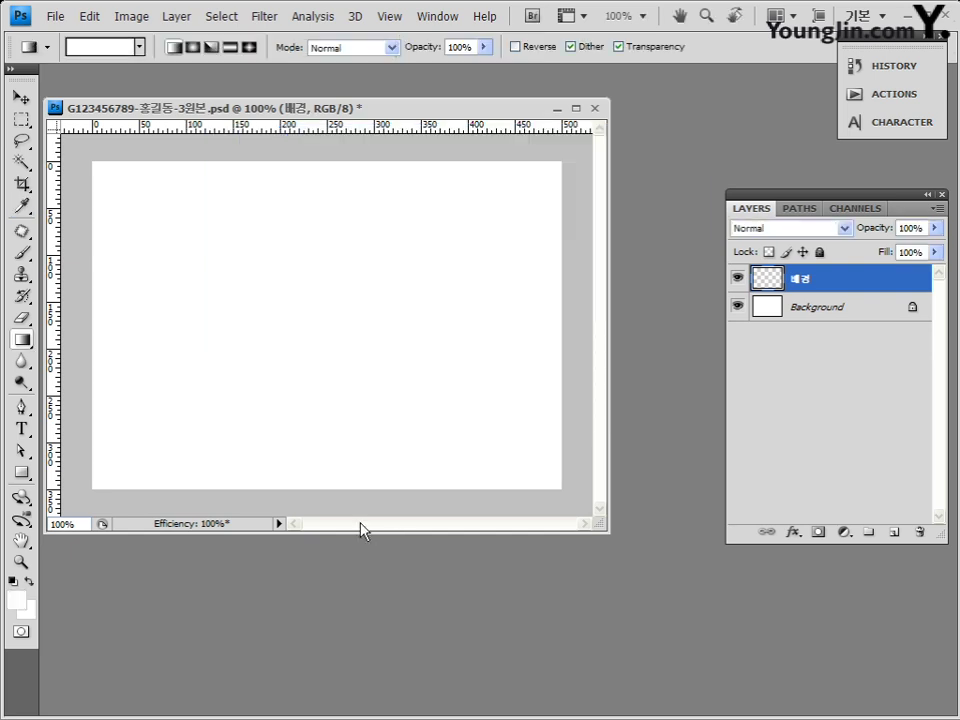
Set the background color to #ff5656
left_click(30, 616)
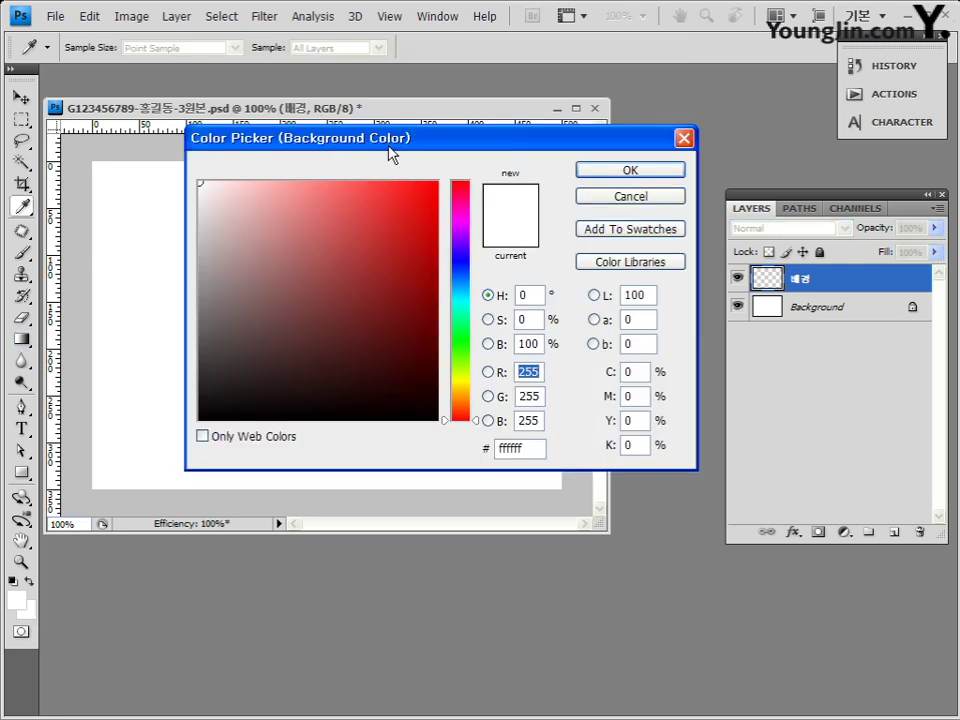
double_click(520, 450)
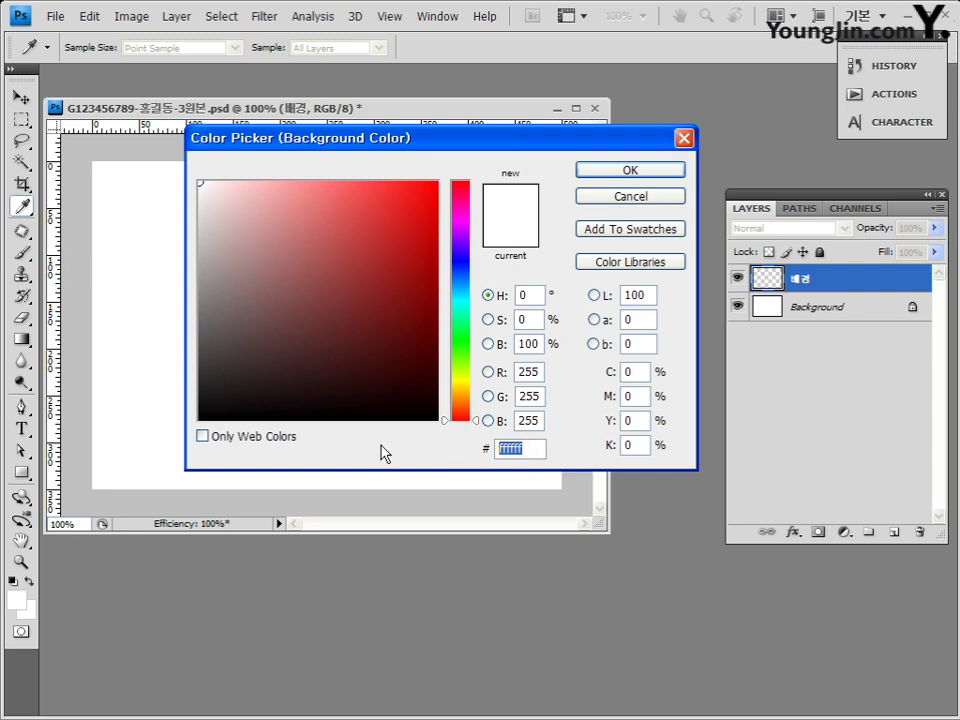
type("ff")
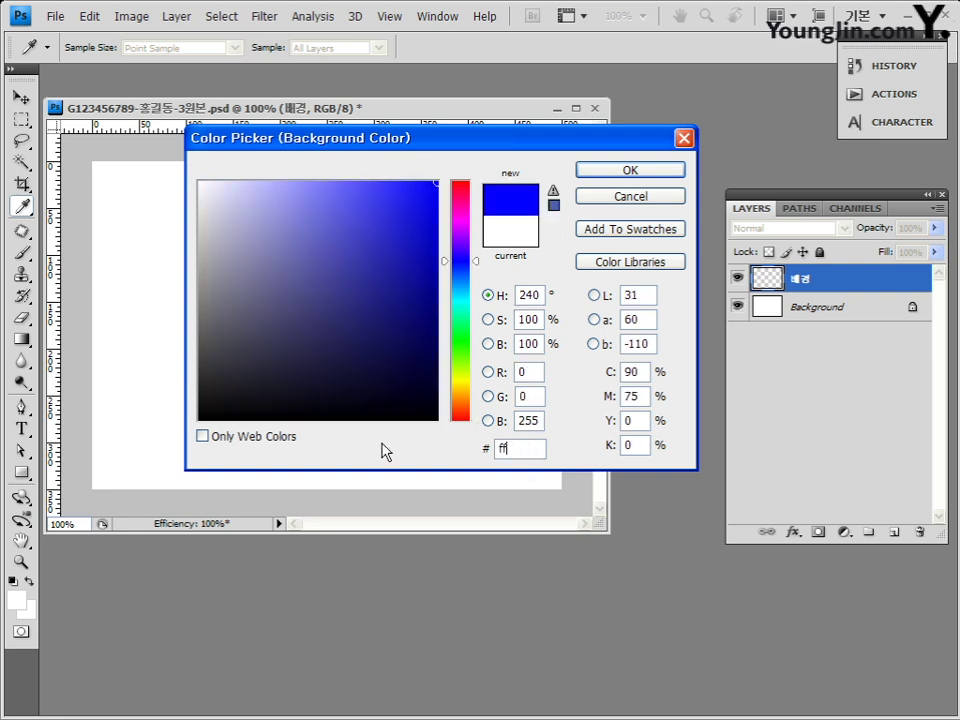
type("5656")
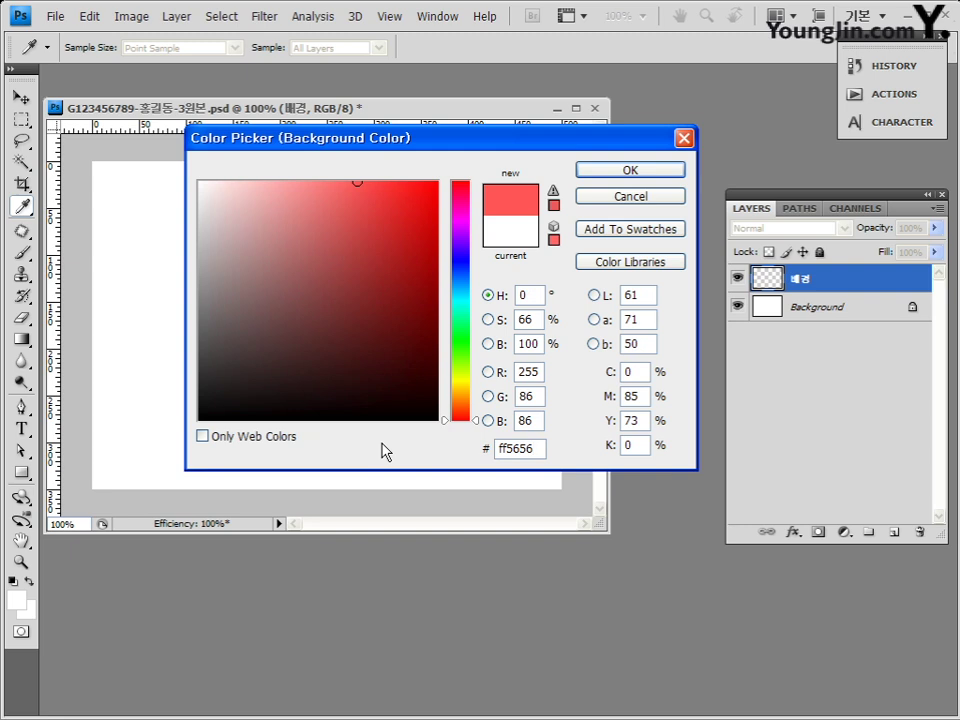
left_click(643, 170)
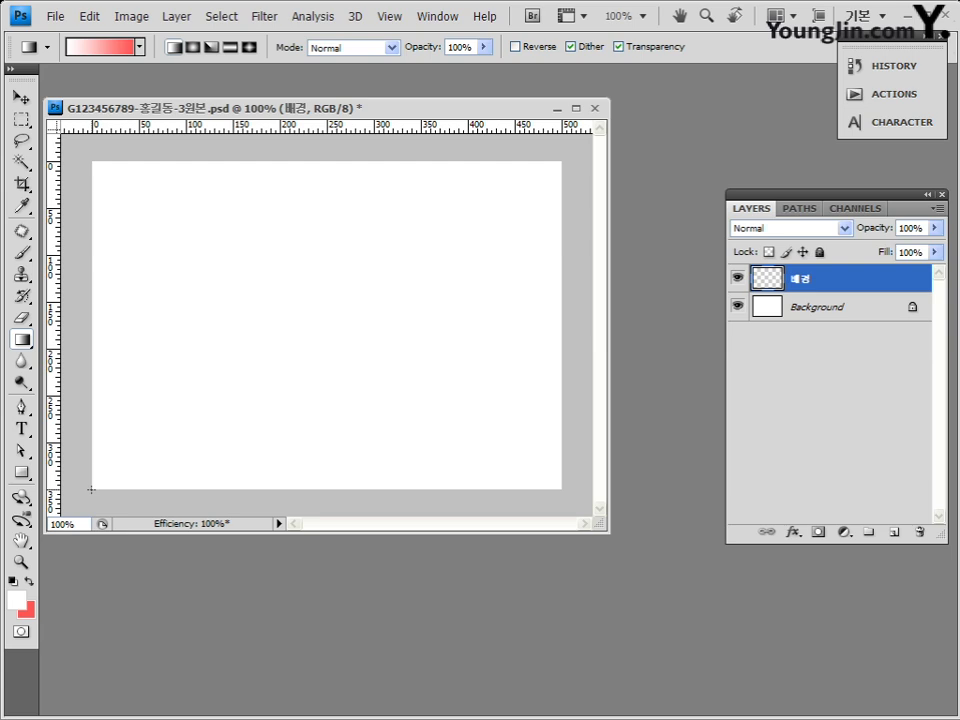
Try diagonal, vertical and horizontal gradients of different lengths on the 배경 layer, ending with a diagonal one using swapped foreground and background colors
left_click_drag(91, 489, 562, 161)
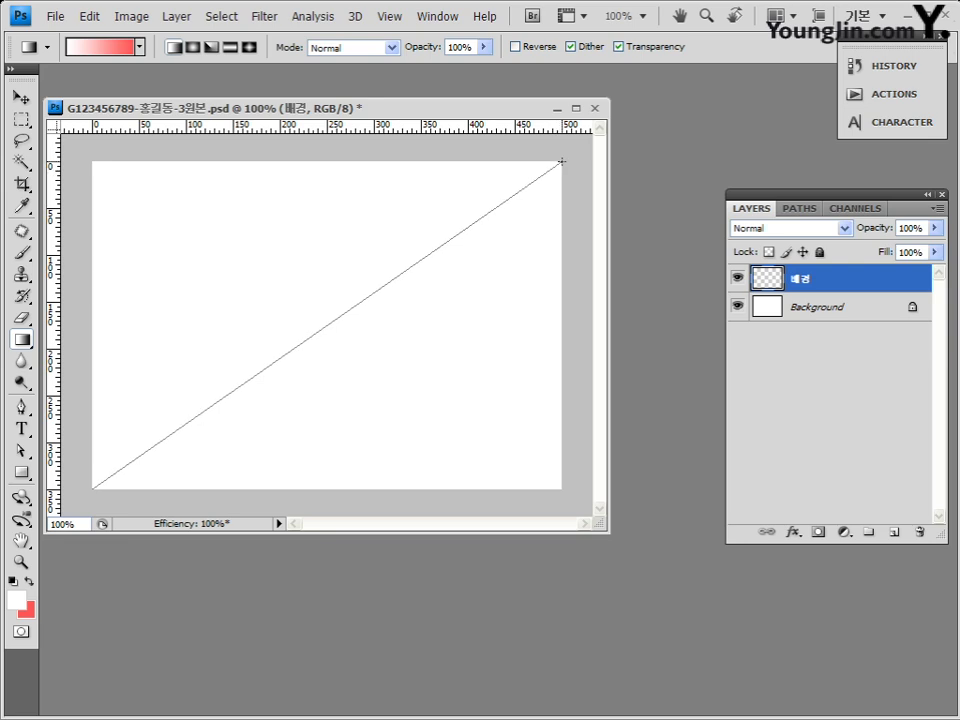
left_click_drag(562, 161, 562, 161)
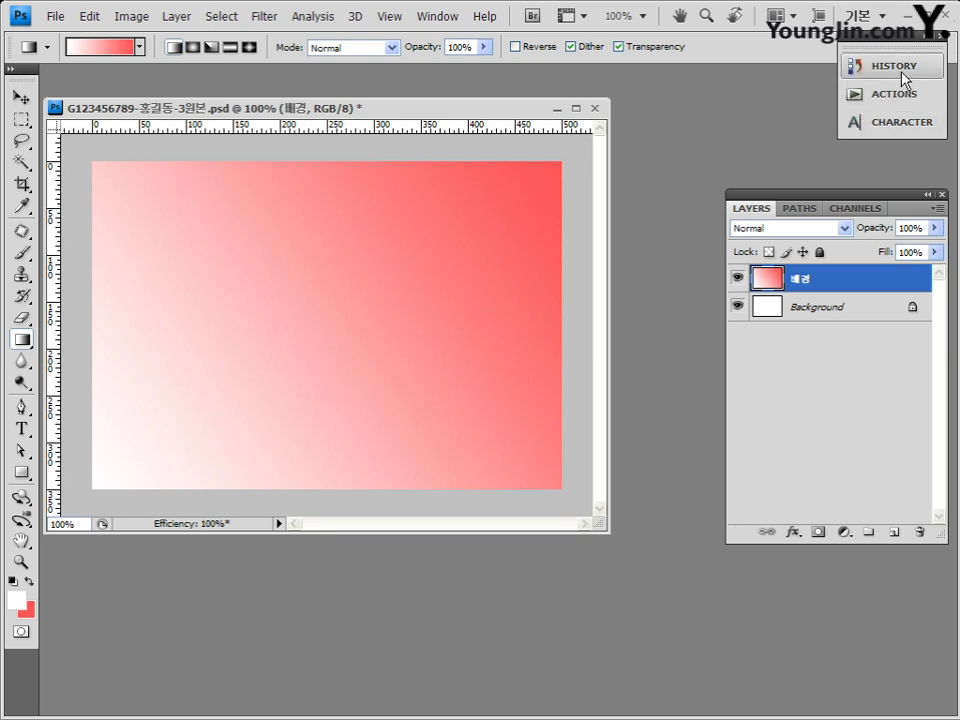
left_click_drag(94, 489, 184, 424)
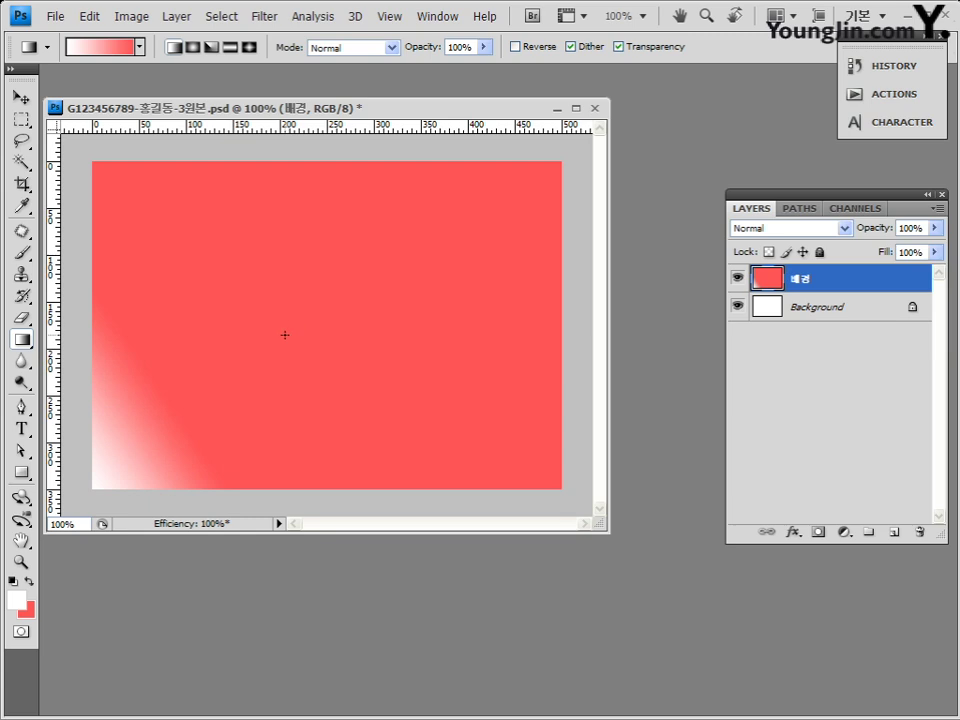
left_click_drag(286, 334, 561, 165)
left_click_drag(332, 490, 338, 232)
left_click_drag(322, 165, 330, 361)
left_click_drag(97, 308, 392, 309)
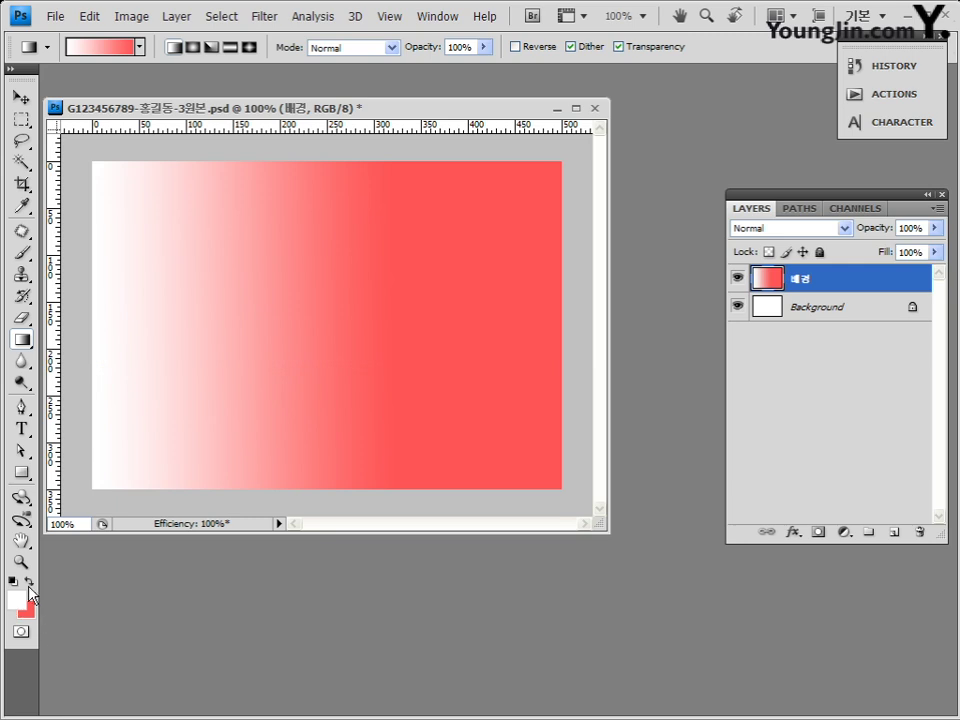
left_click(29, 583)
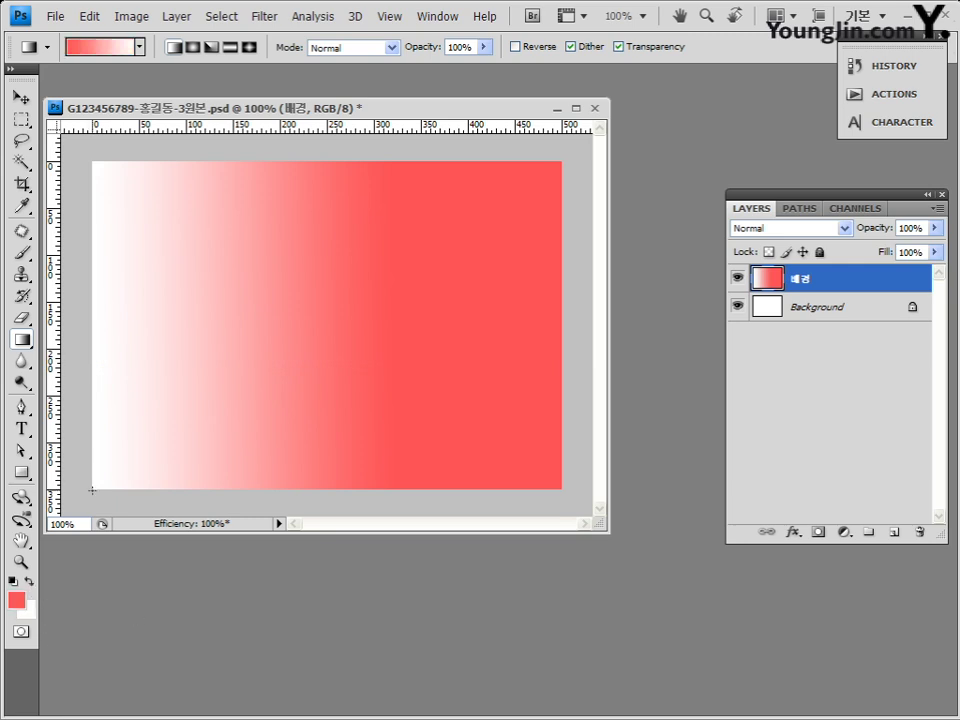
left_click_drag(92, 489, 562, 162)
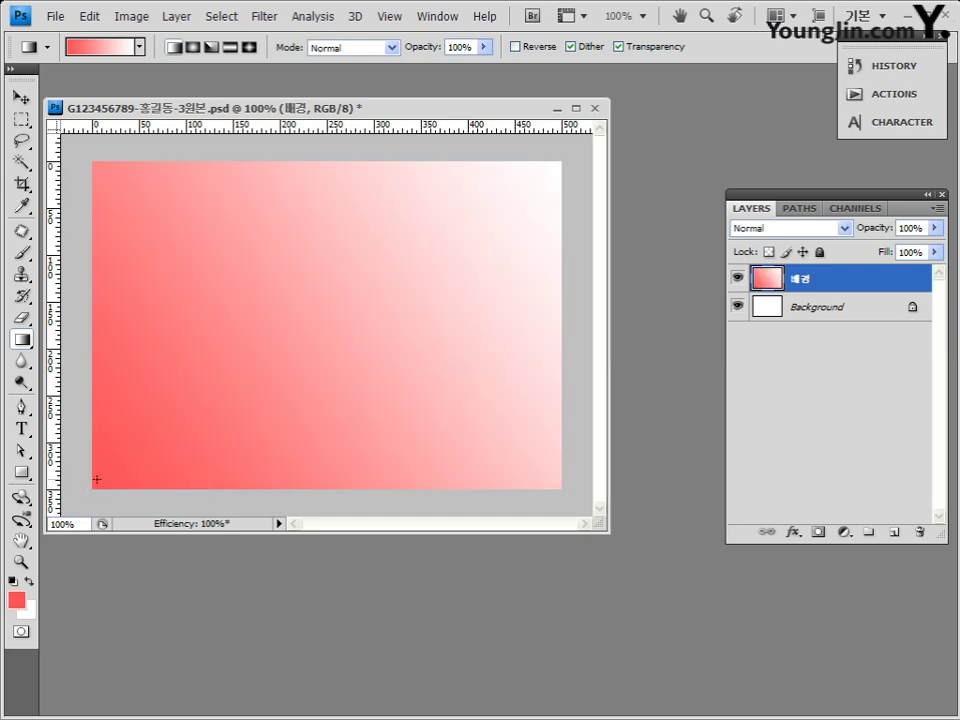
Fill the 배경 layer with a white-to-red gradient from the canvas's lower-left corner to its upper-right corner, and save the document
left_click(29, 580)
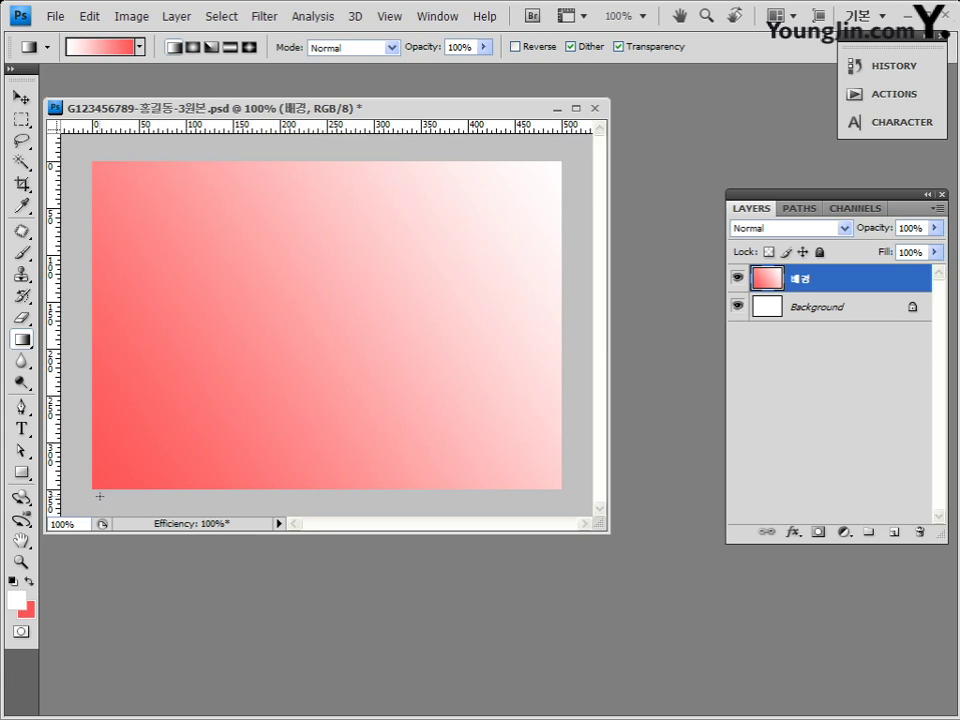
left_click_drag(93, 488, 562, 161)
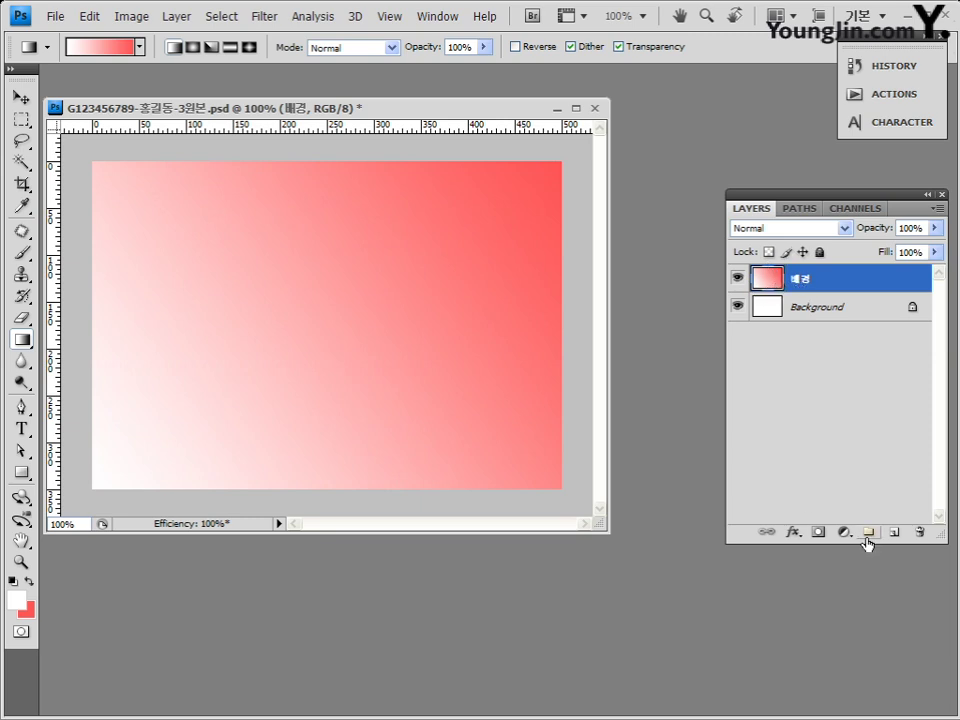
left_click(55, 16)
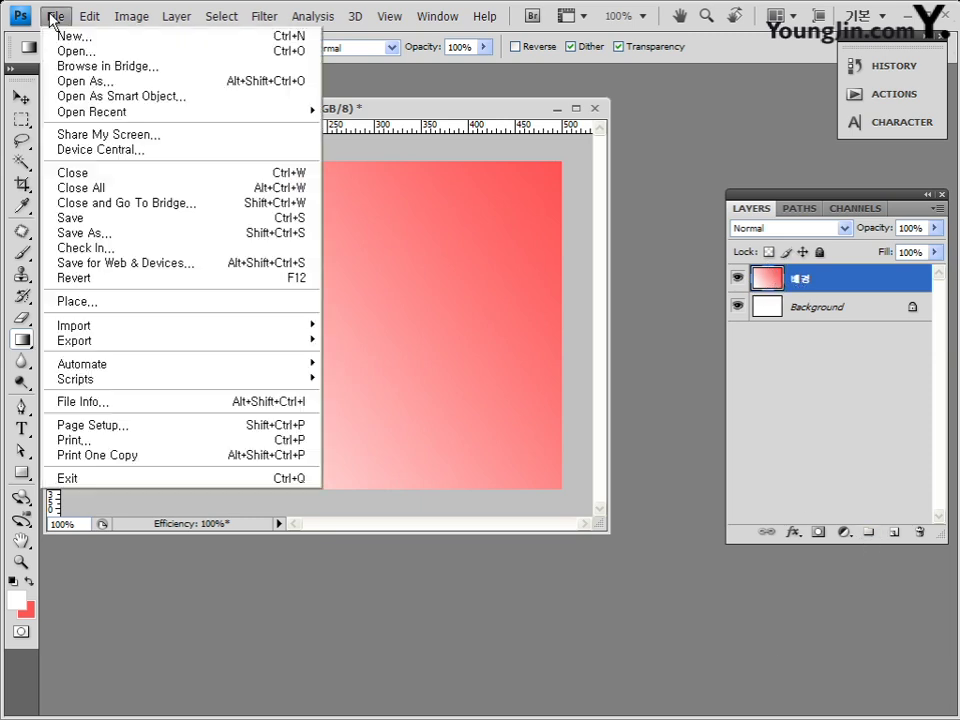
left_click(75, 218)
left_click(580, 212)
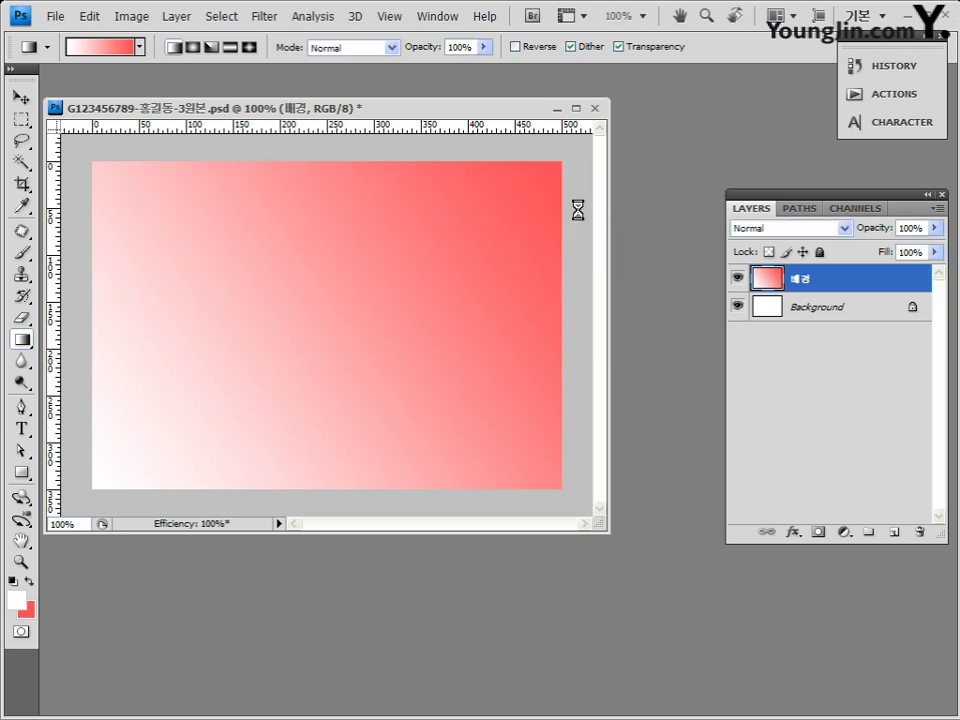
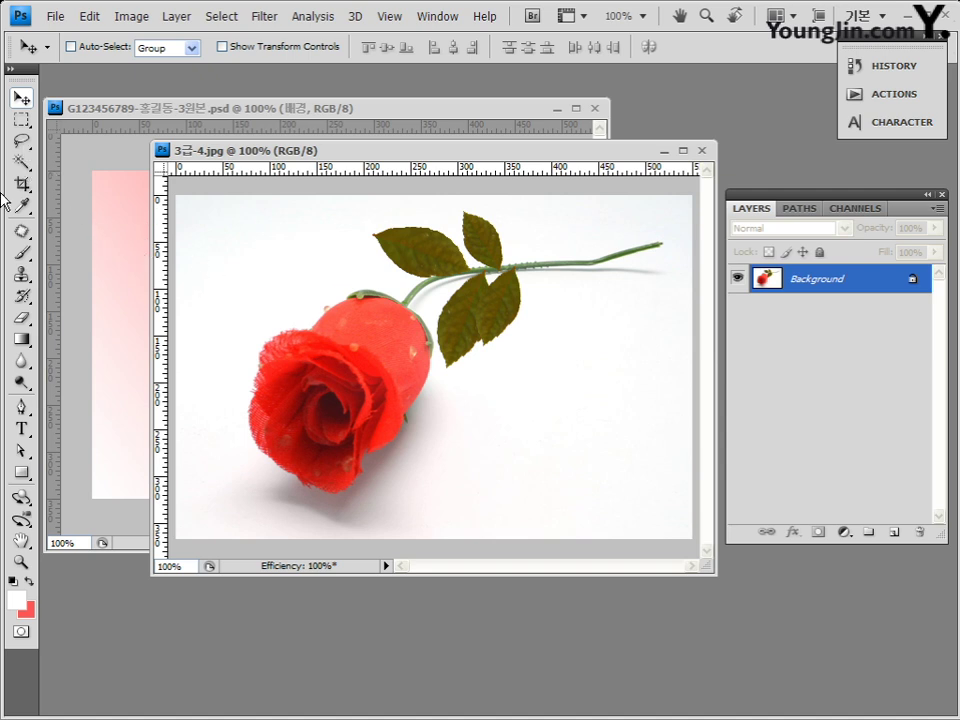
Select the white background of 3급-4.jpg with the Magic Wand and add the shadow beneath the rose blossom to the selection
left_click(22, 163)
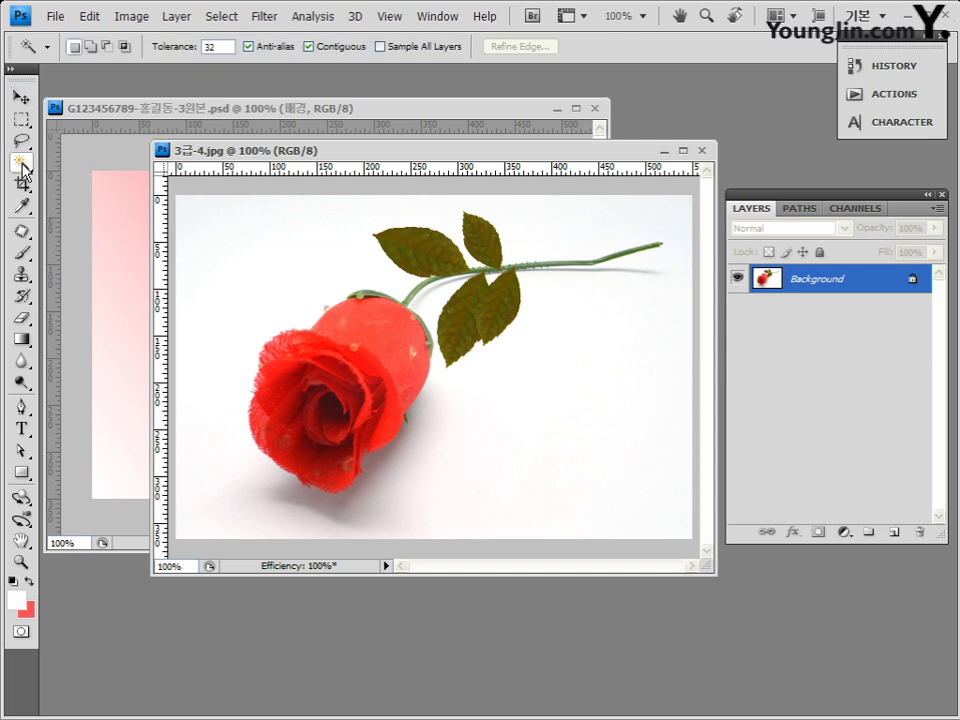
left_click(172, 50)
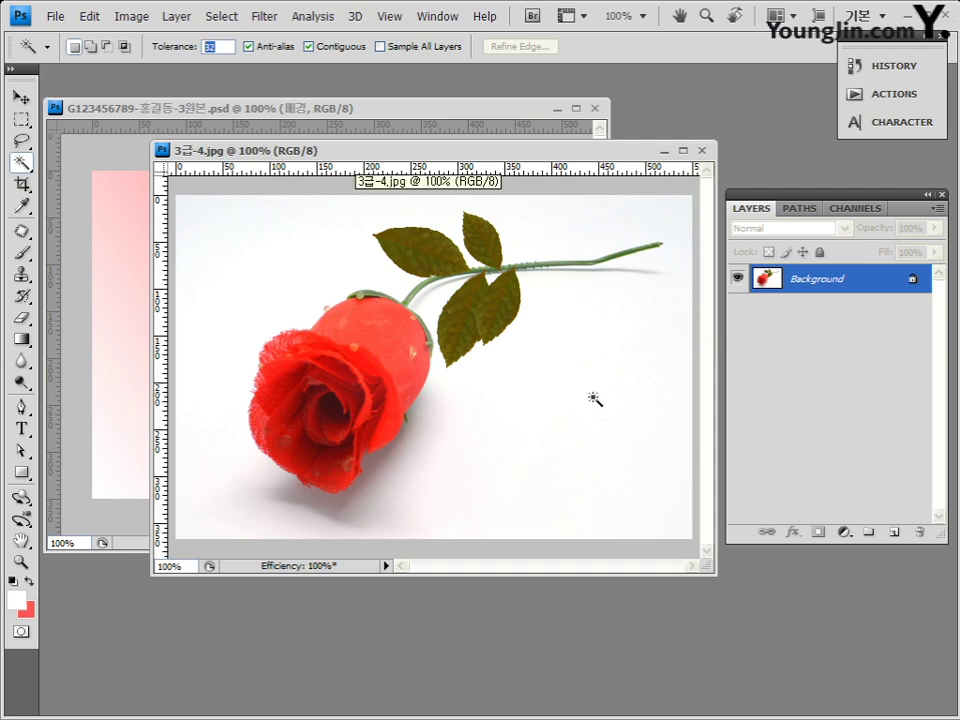
left_click(557, 364)
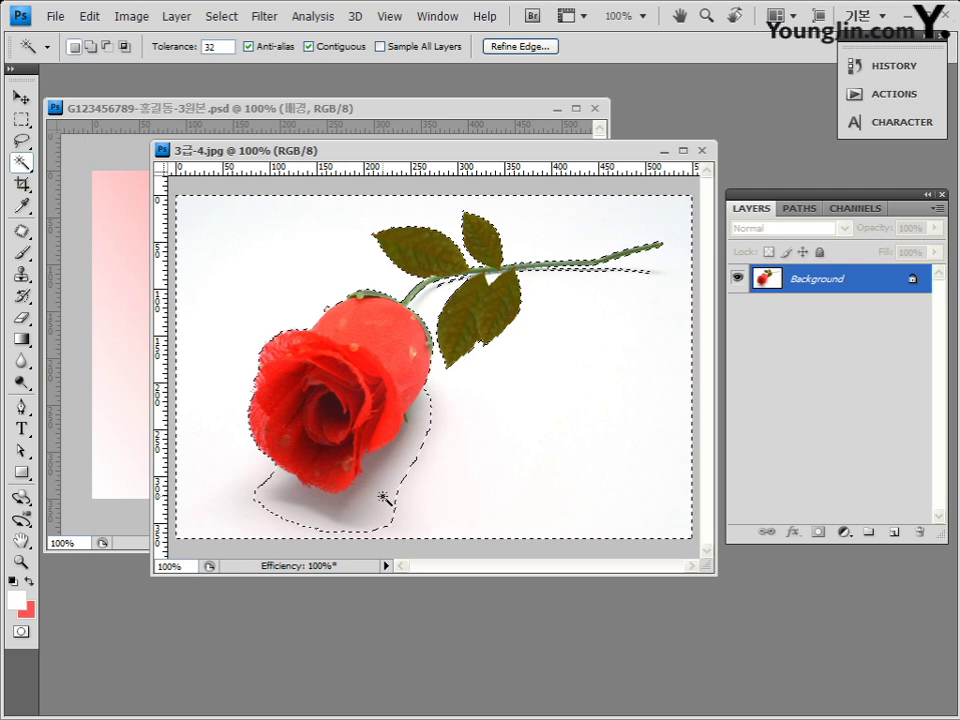
key("shift")
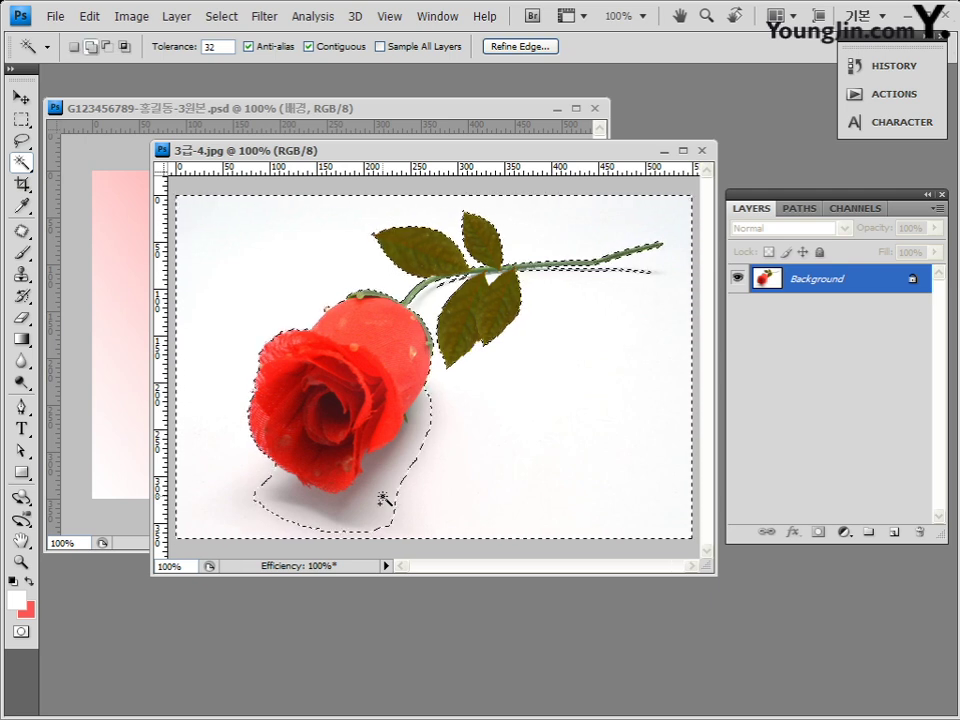
left_click(305, 508, "shift")
key("ctrl+z")
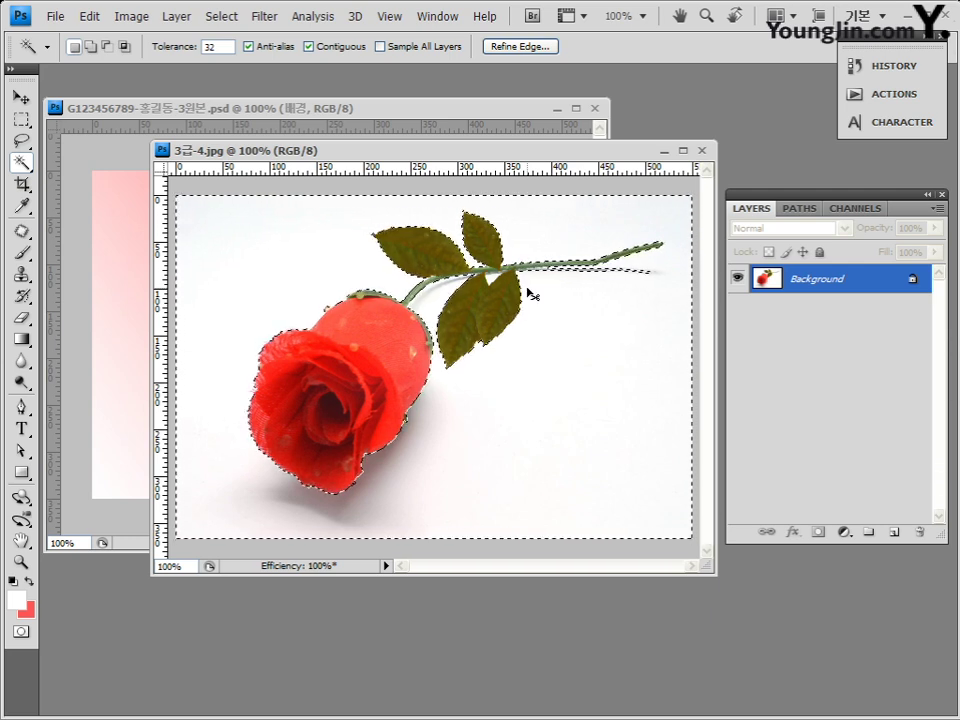
Add the thin shadow below the rose's stem to the background selection
key("ctrl+plus")
left_click_drag(712, 347, 711, 282)
left_click_drag(561, 566, 632, 572)
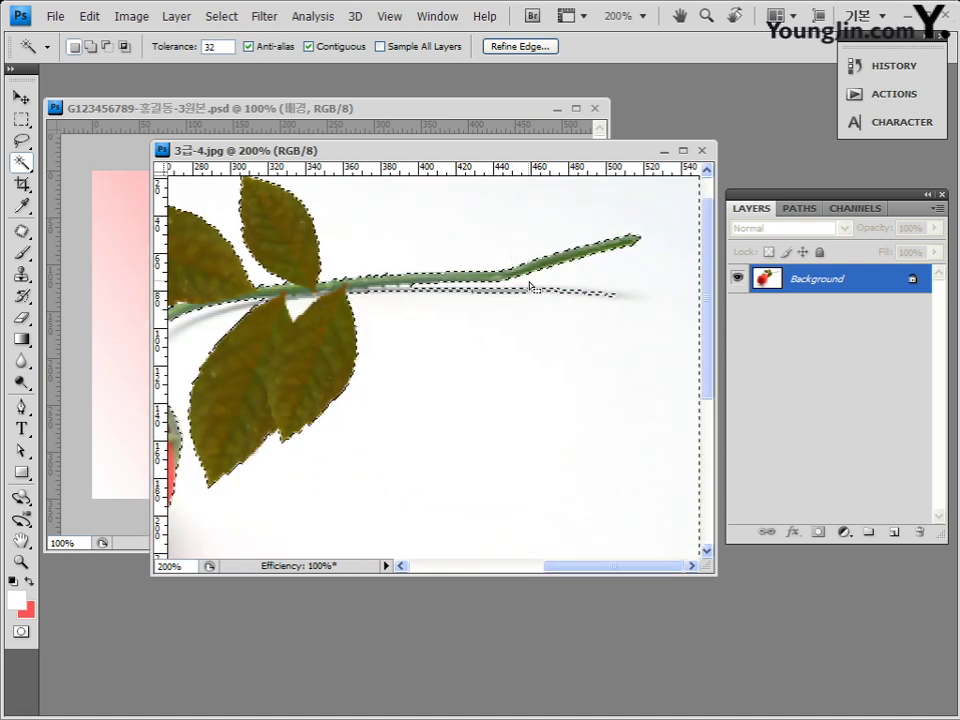
left_click(364, 294, "alt")
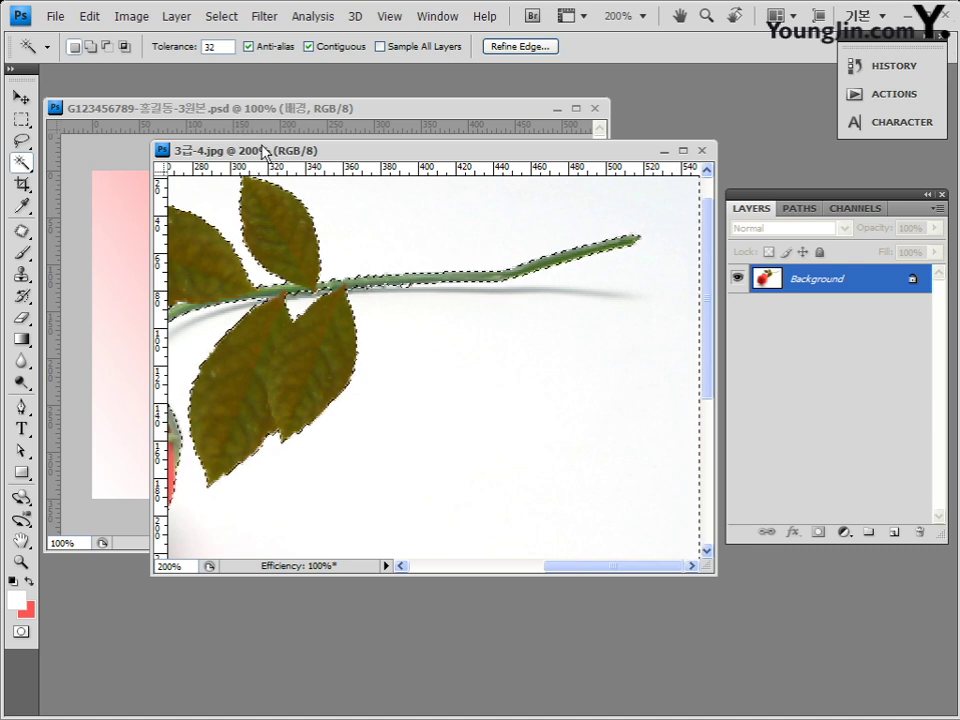
Invert the selection so that it covers the rose with its stem and leaves
key("ctrl+minus")
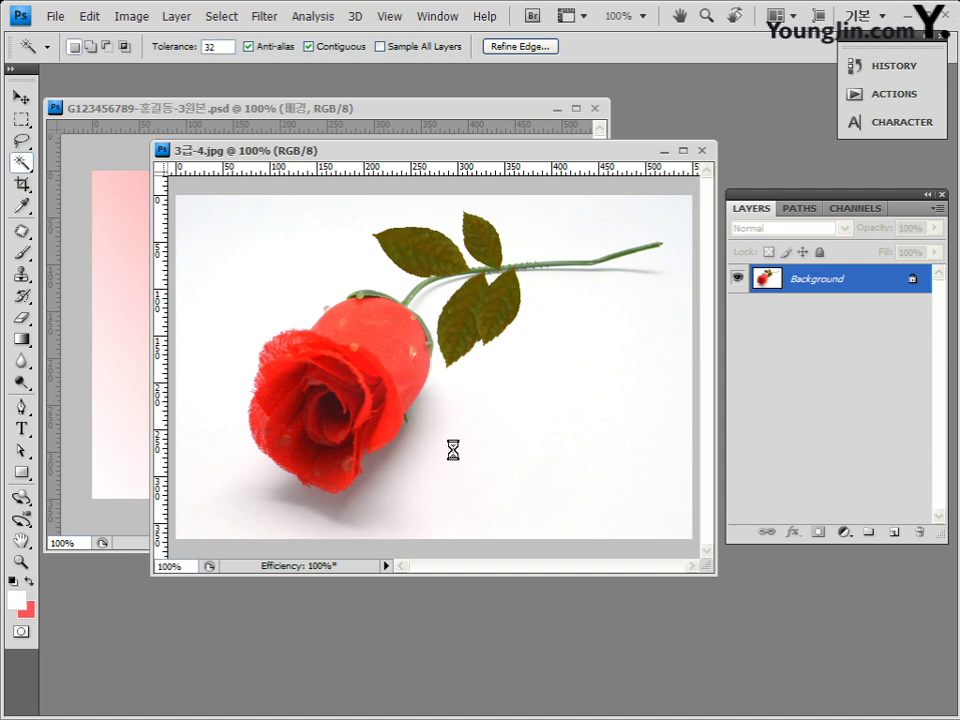
left_click(221, 16)
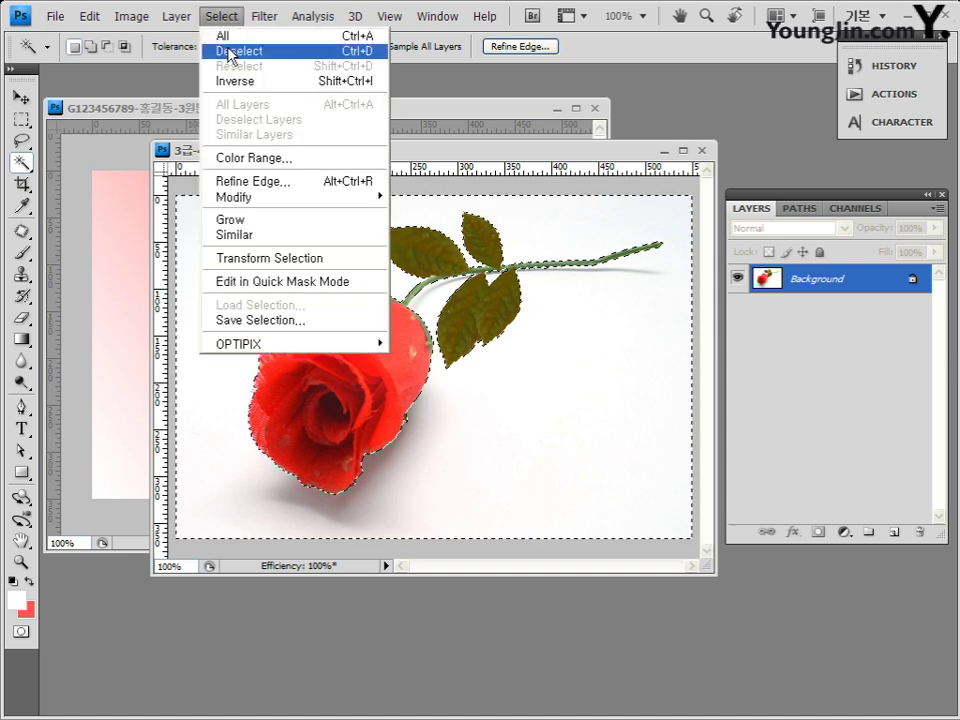
left_click(370, 82)
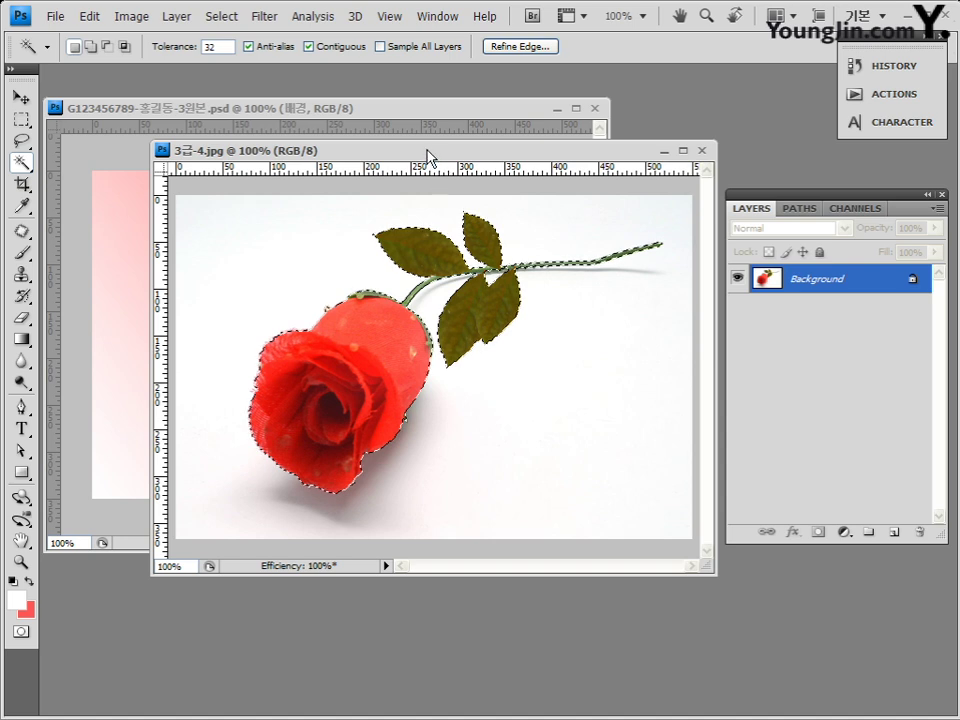
Copy the selected rose into the gradient document with the Move Tool, and close 3급-4.jpg
left_click_drag(430, 157, 622, 157)
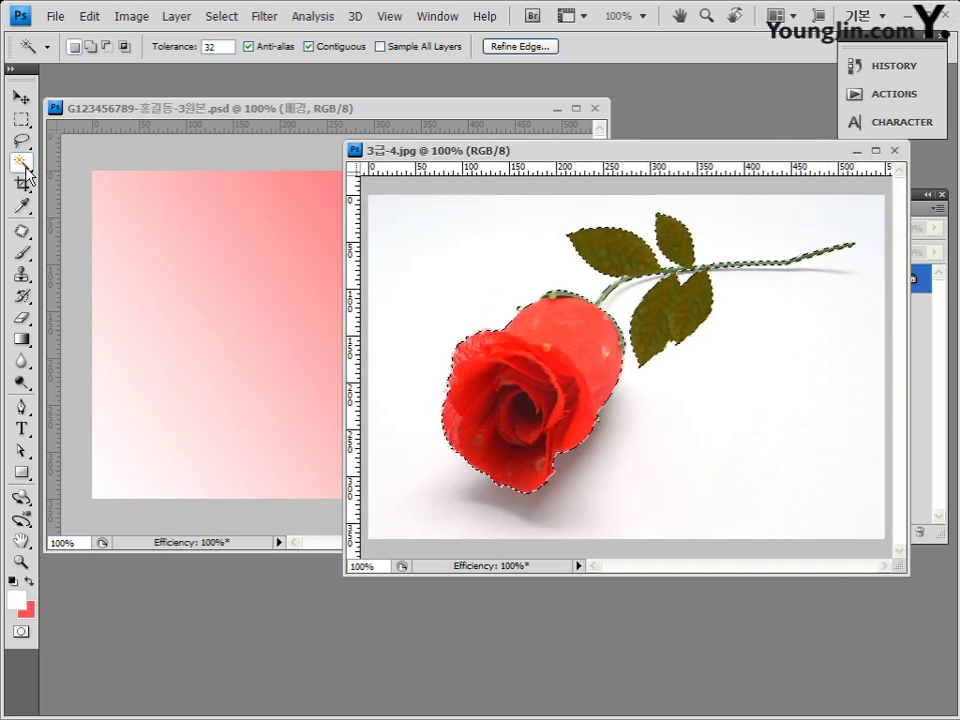
left_click(22, 98)
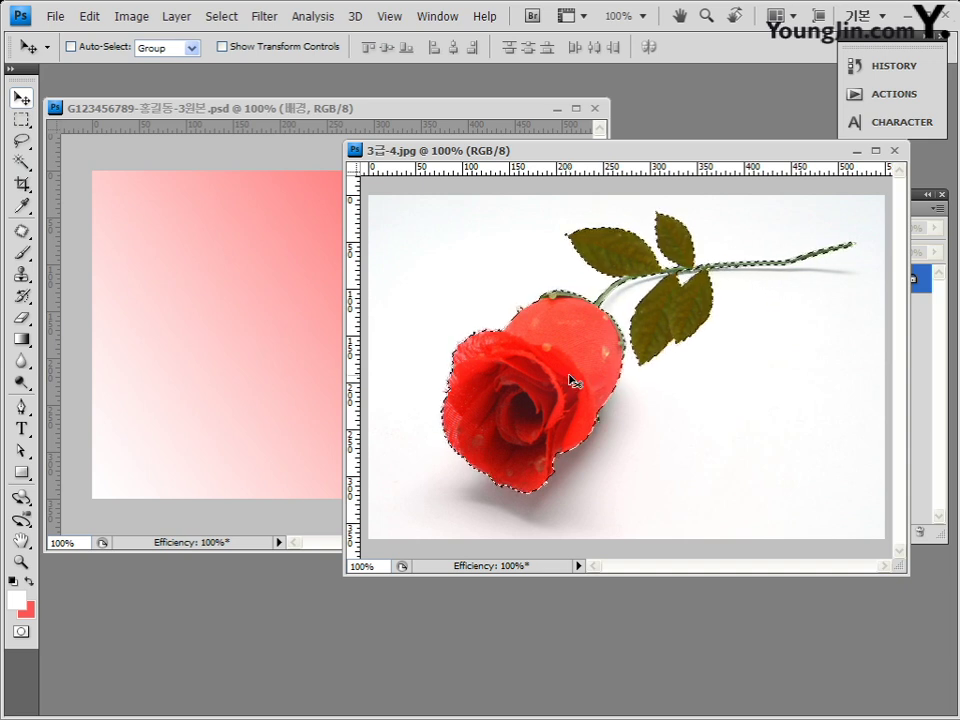
left_click_drag(568, 377, 219, 321)
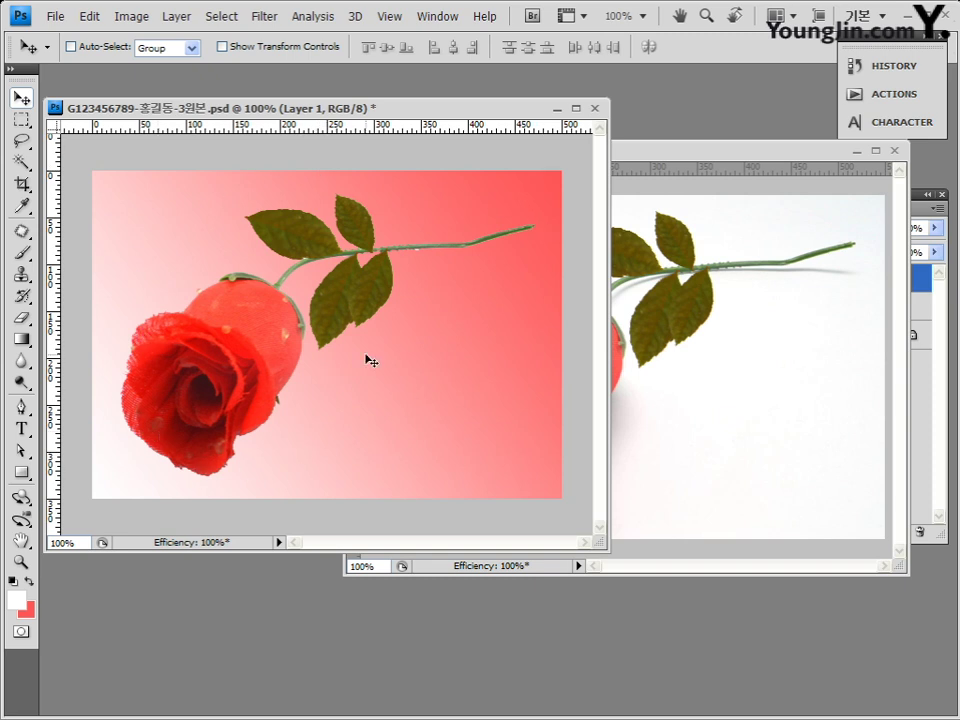
left_click(790, 160)
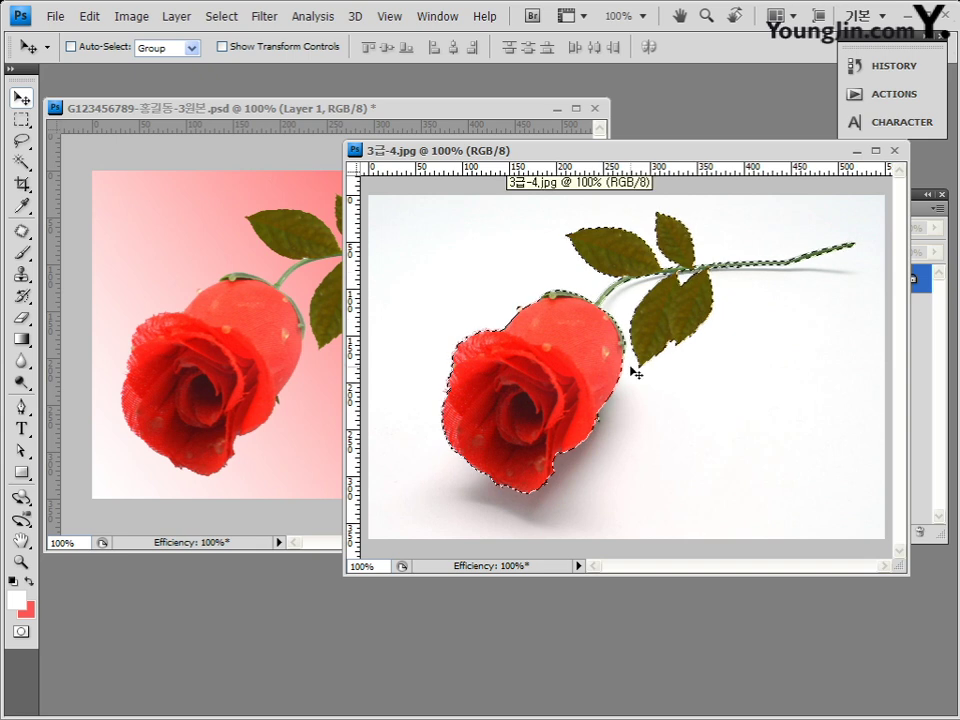
left_click(894, 152)
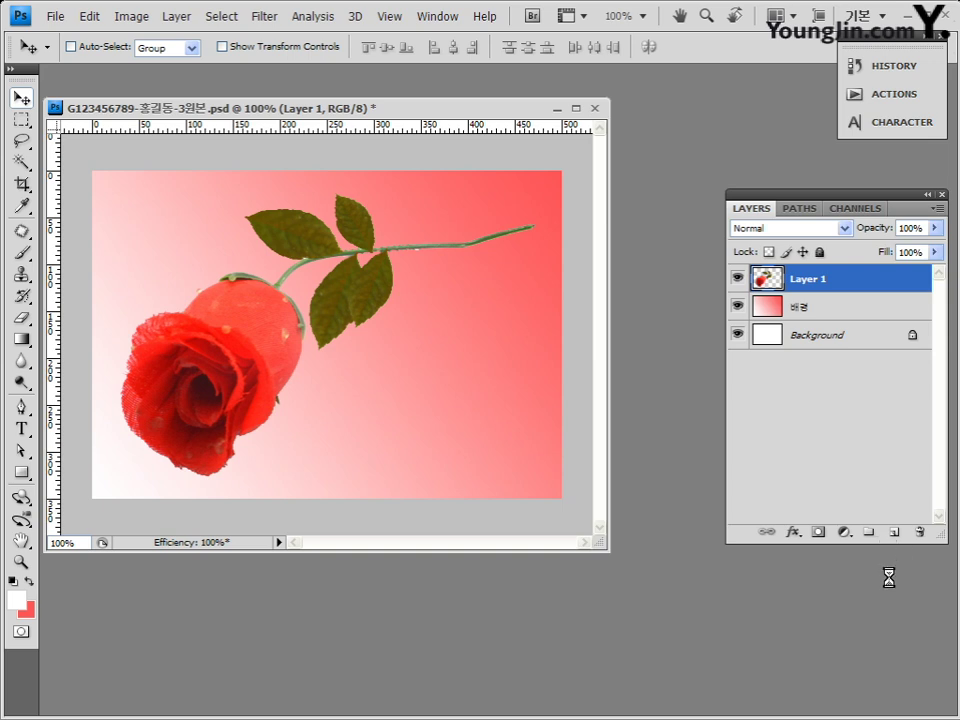
Rename the rose's layer as 장미
double_click(806, 282)
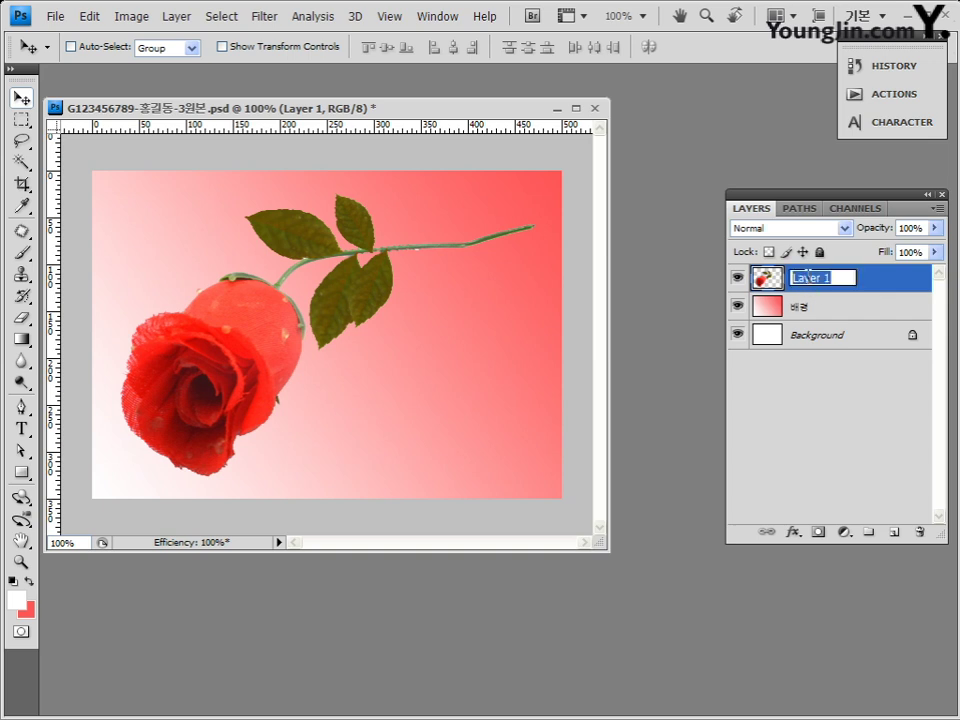
type("wkdkdal")
key("Return")
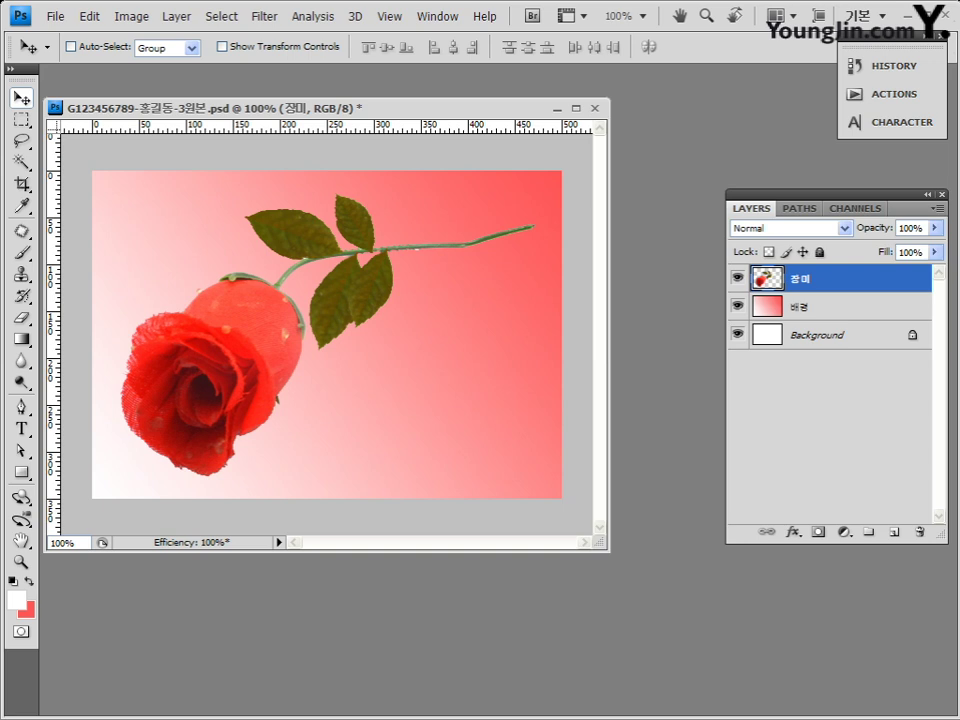
left_click(90, 17)
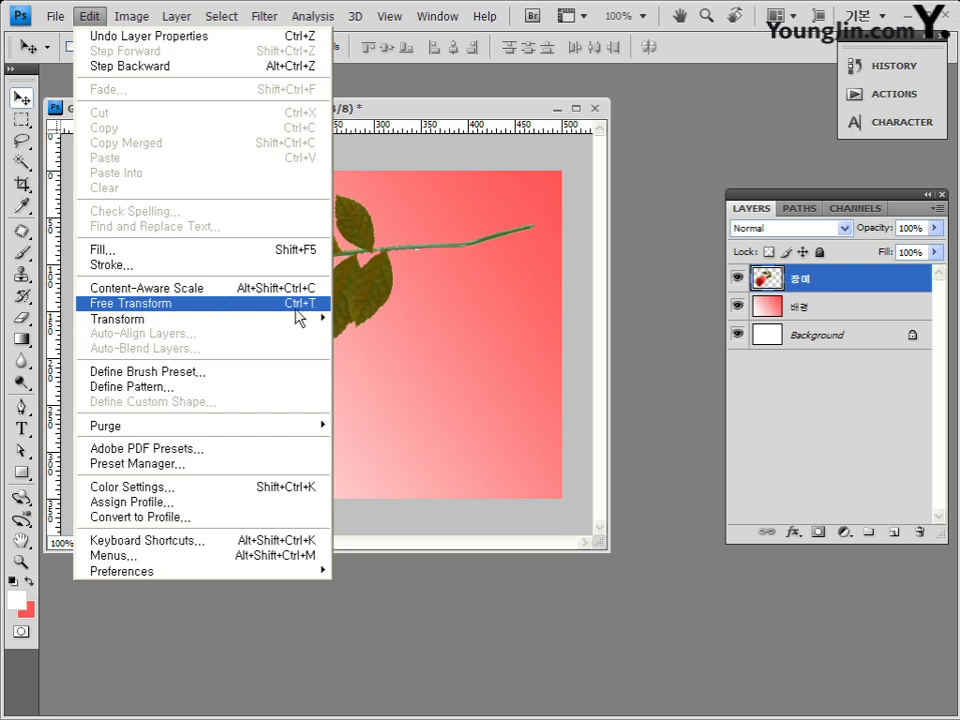
left_click(474, 118)
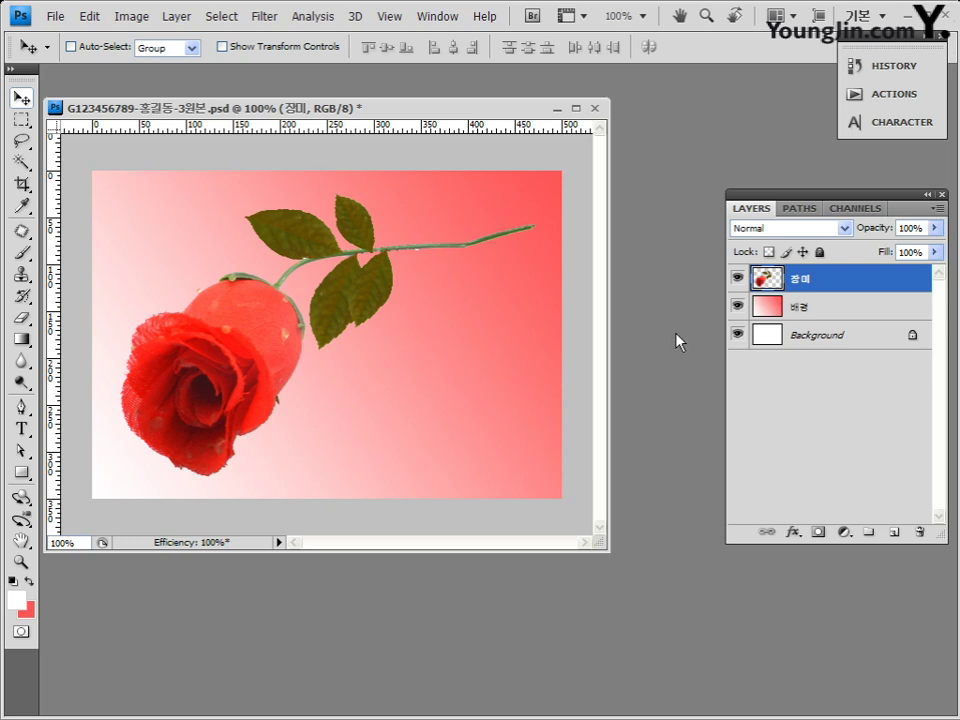
Flip the rose on layer 장미 horizontally
left_click(101, 17)
mouse_move(145, 324)
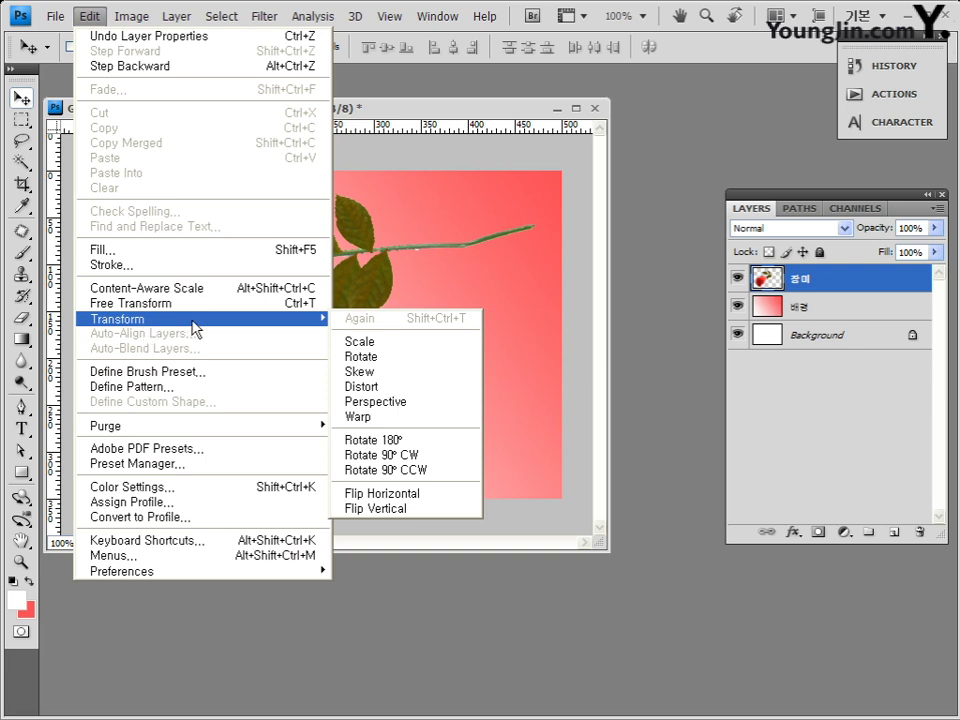
left_click(414, 496)
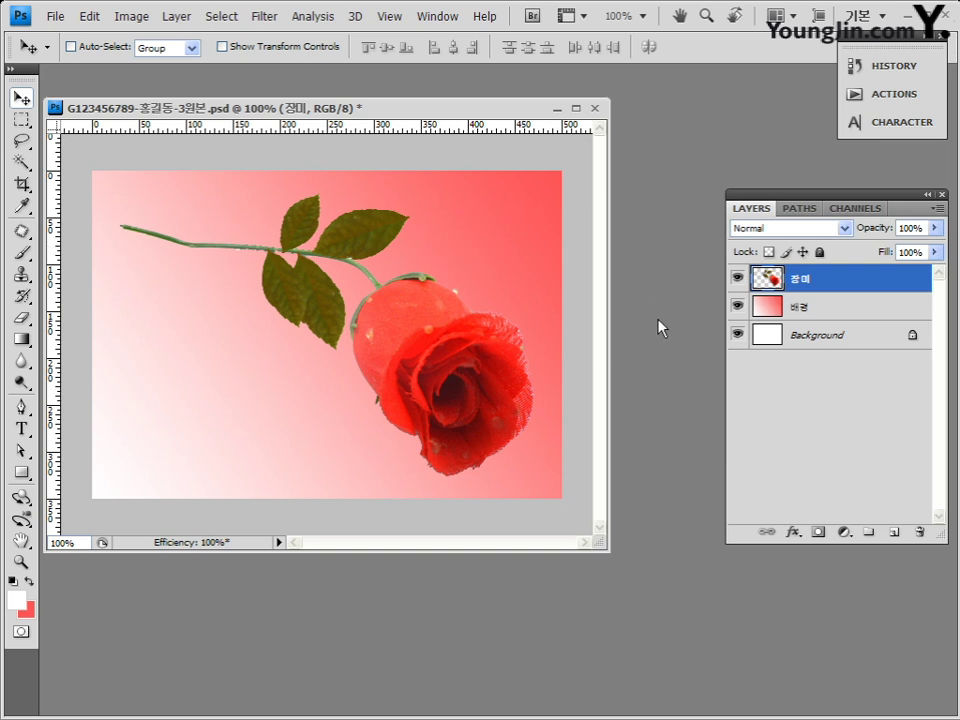
Scale the rose proportionally to about 67.7% with Free Transform and move it to the lower right of the canvas, slightly above the bottom edge
key("ctrl+t")
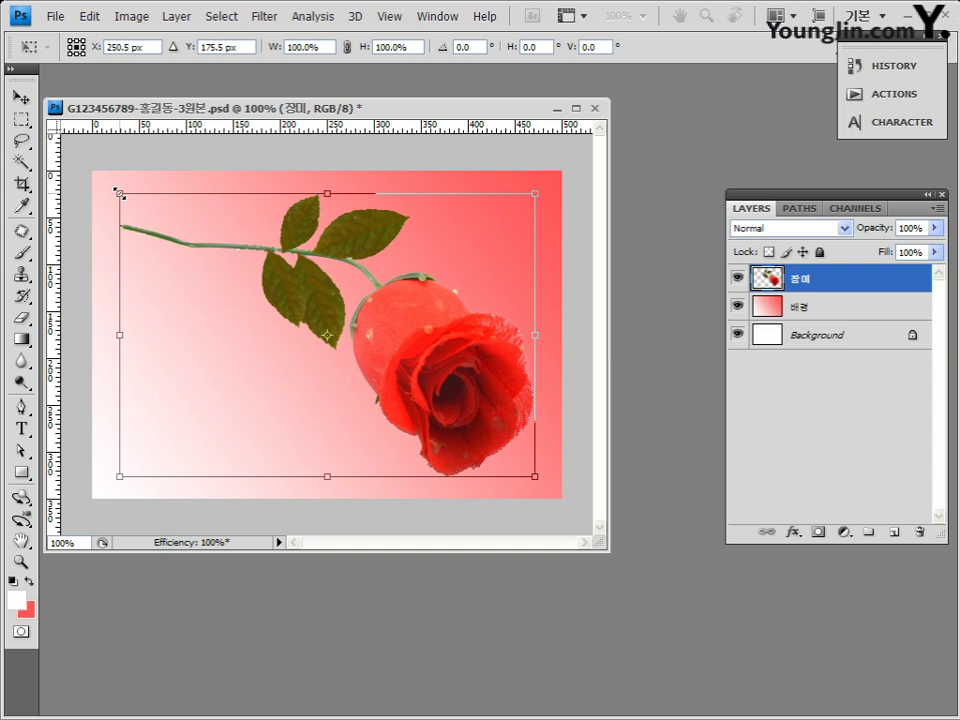
left_click_drag(119, 193, 259, 276)
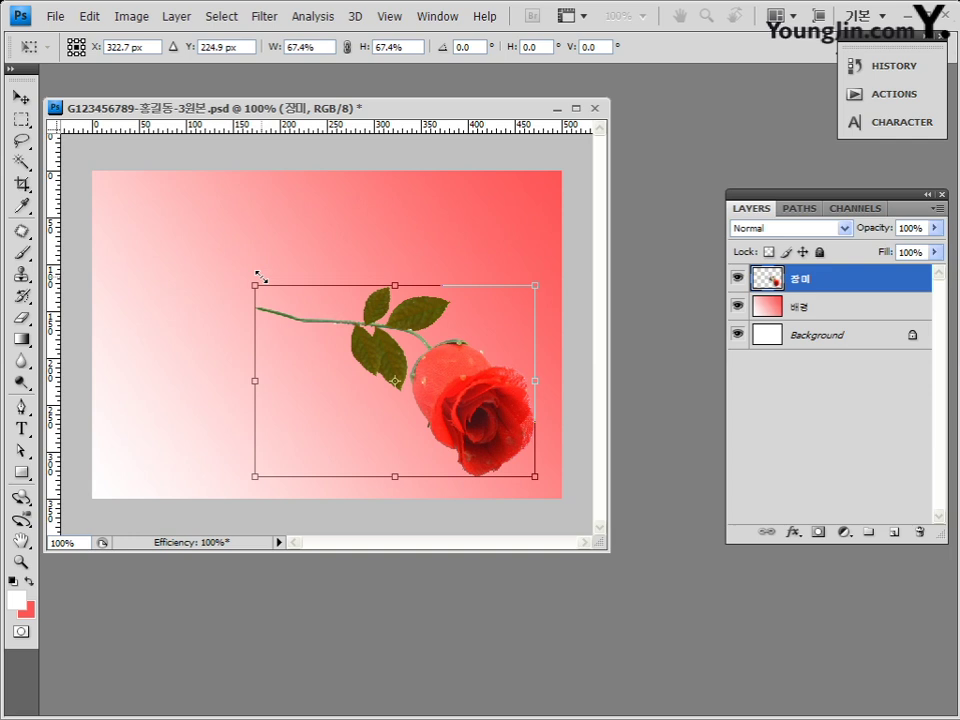
left_click_drag(259, 276, 264, 279)
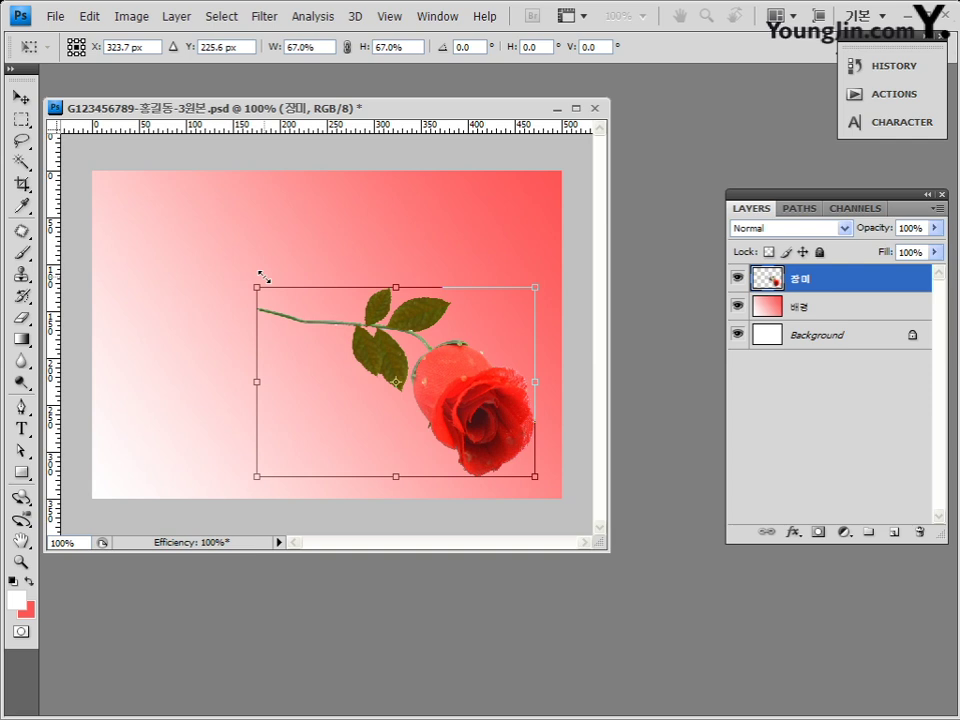
left_click_drag(264, 277, 264, 277)
left_click_drag(264, 277, 268, 287)
key("shift")
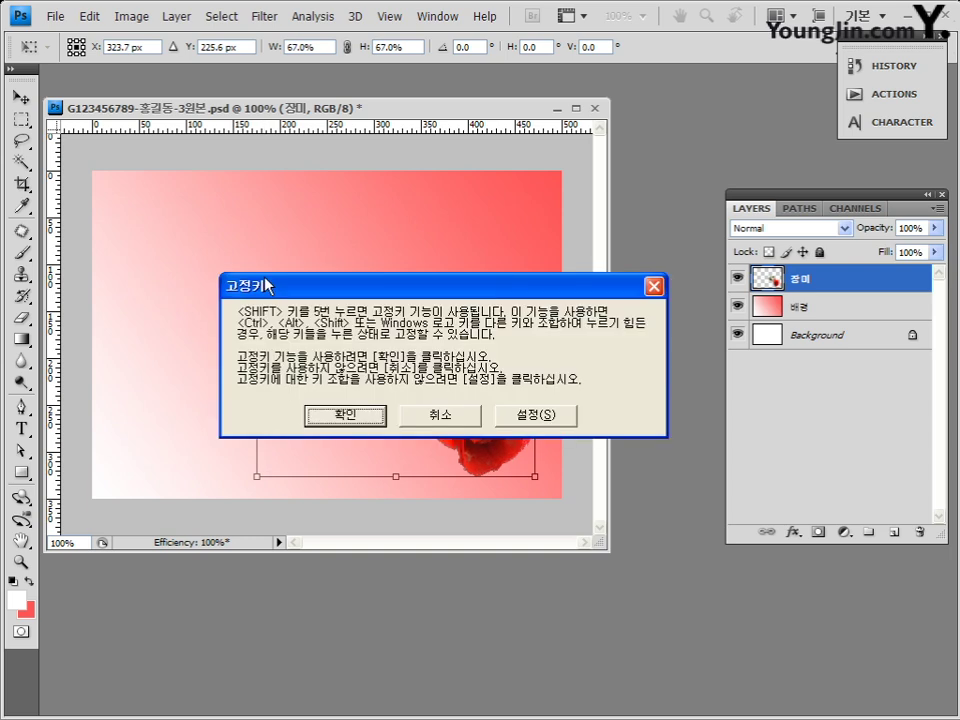
key("Escape")
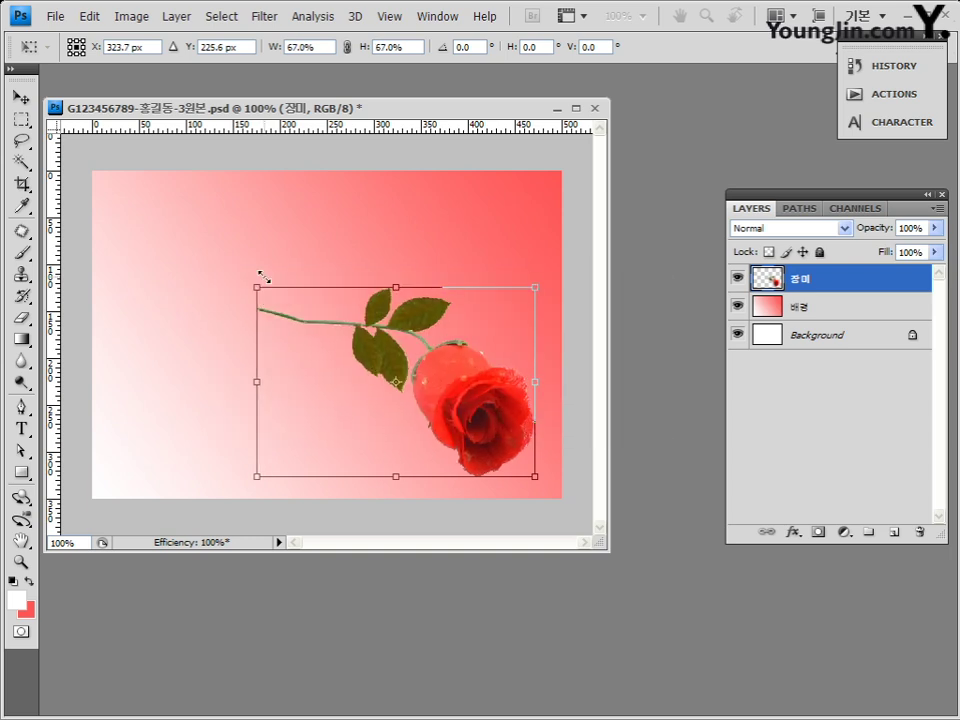
left_click_drag(264, 277, 250, 283)
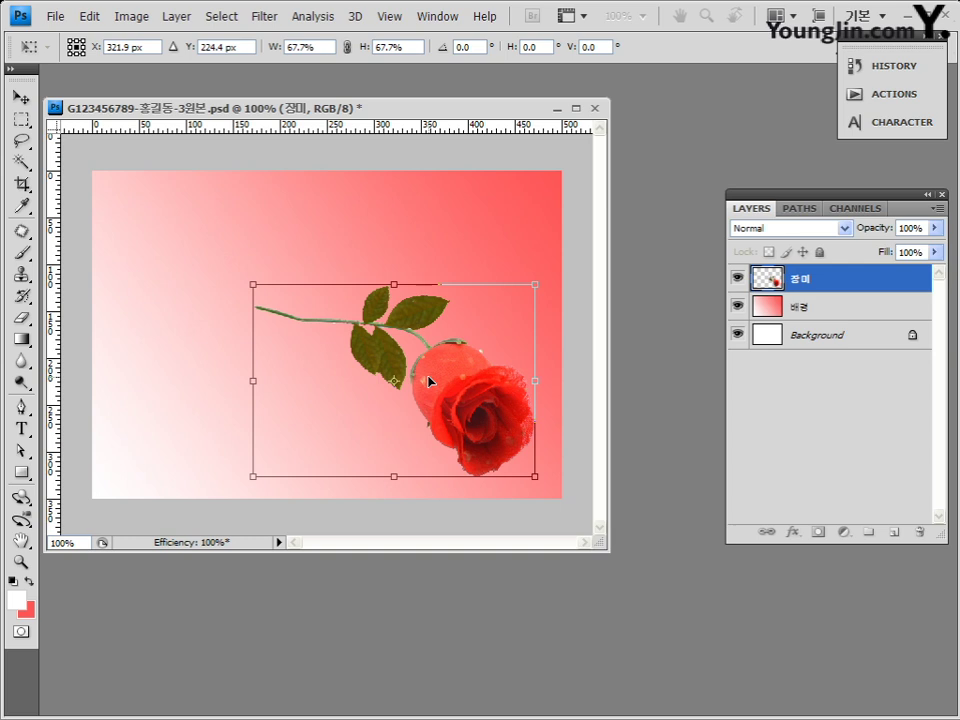
key("Return")
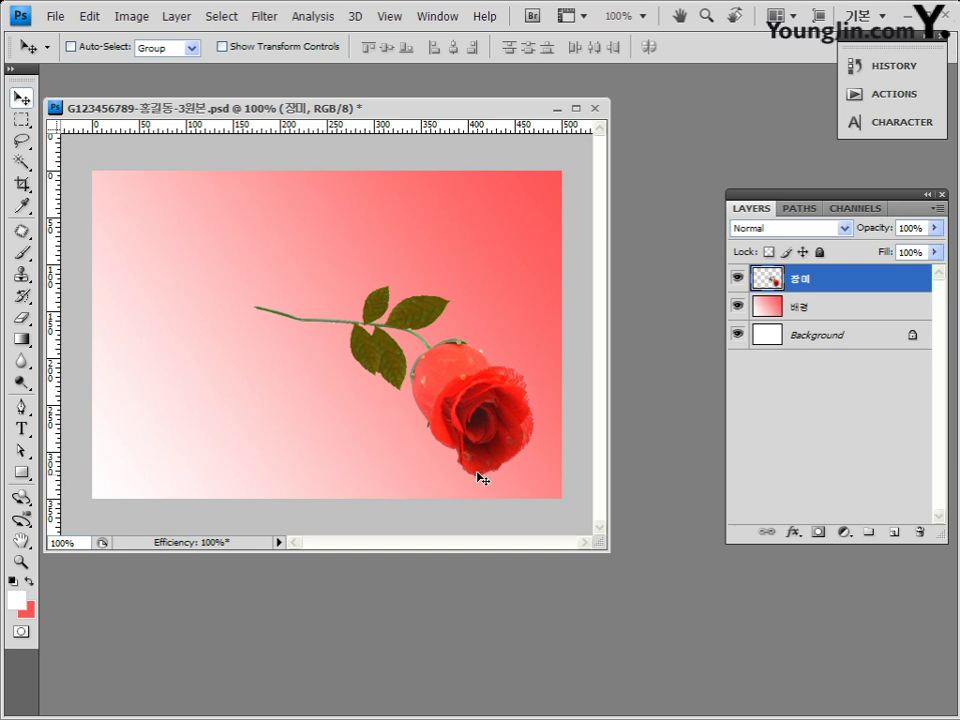
left_click_drag(480, 444, 480, 452)
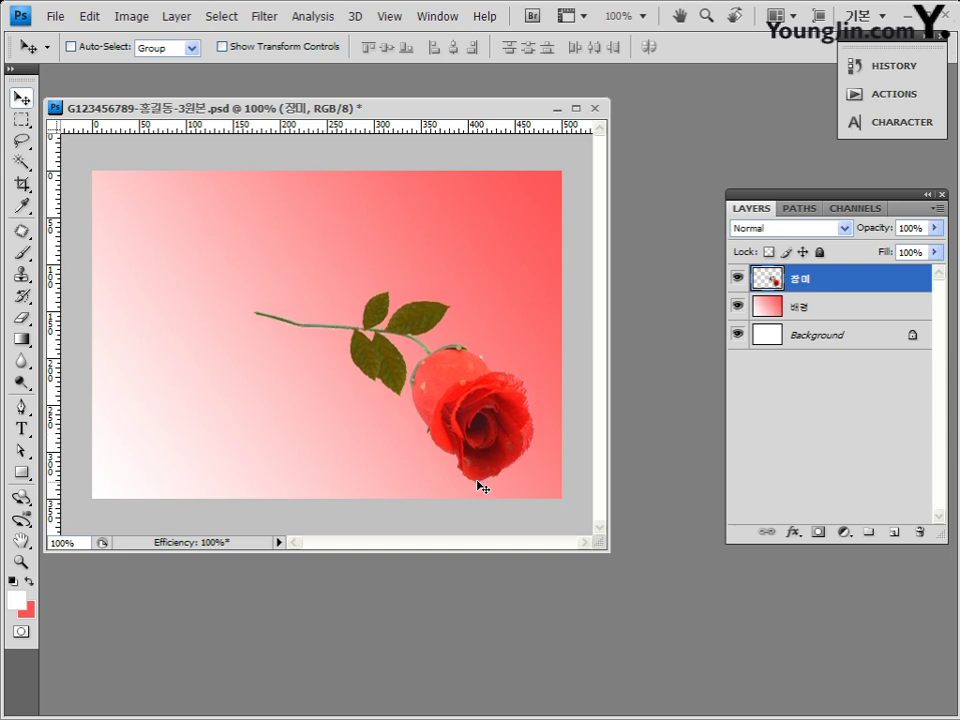
left_click_drag(480, 484, 477, 455)
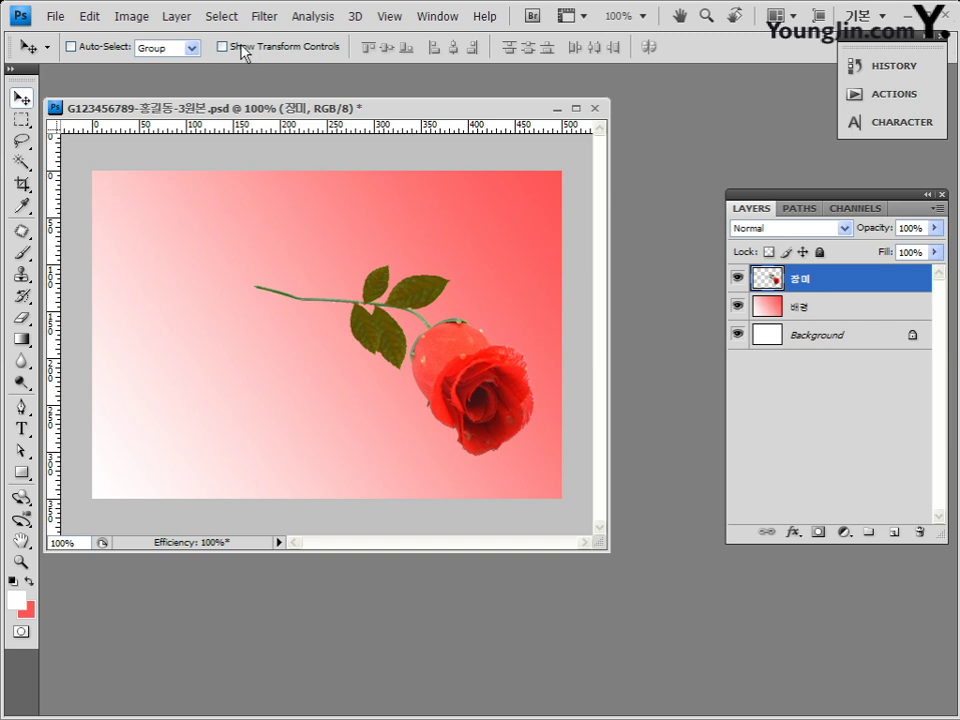
Apply the Texturizer filter to the rose with the Sandstone texture, 100% scaling and a relief of 4
left_click(264, 16)
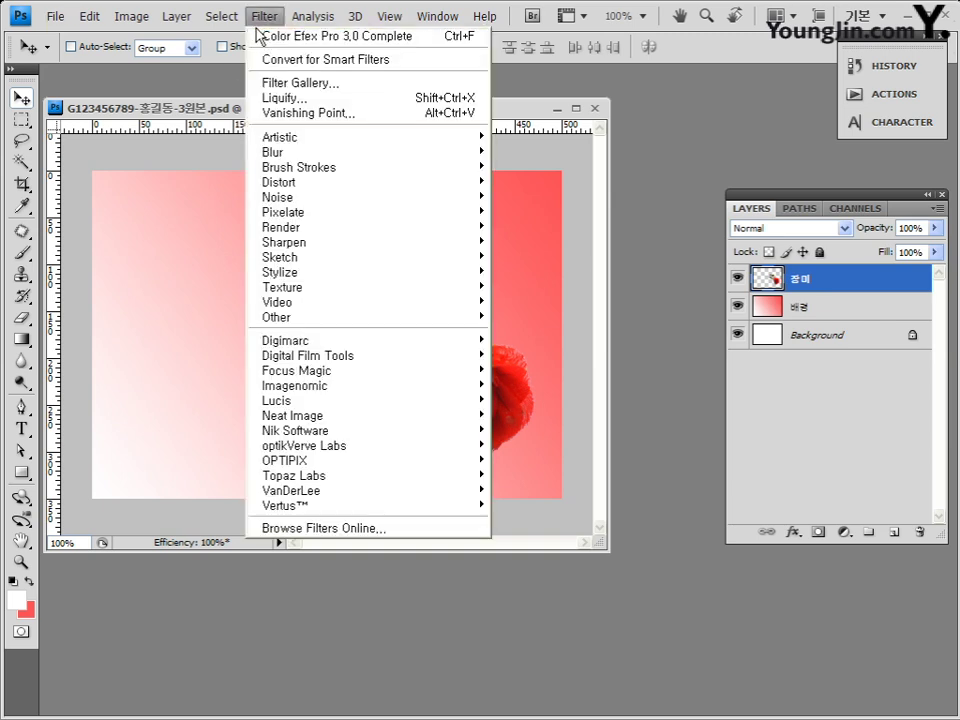
mouse_move(300, 288)
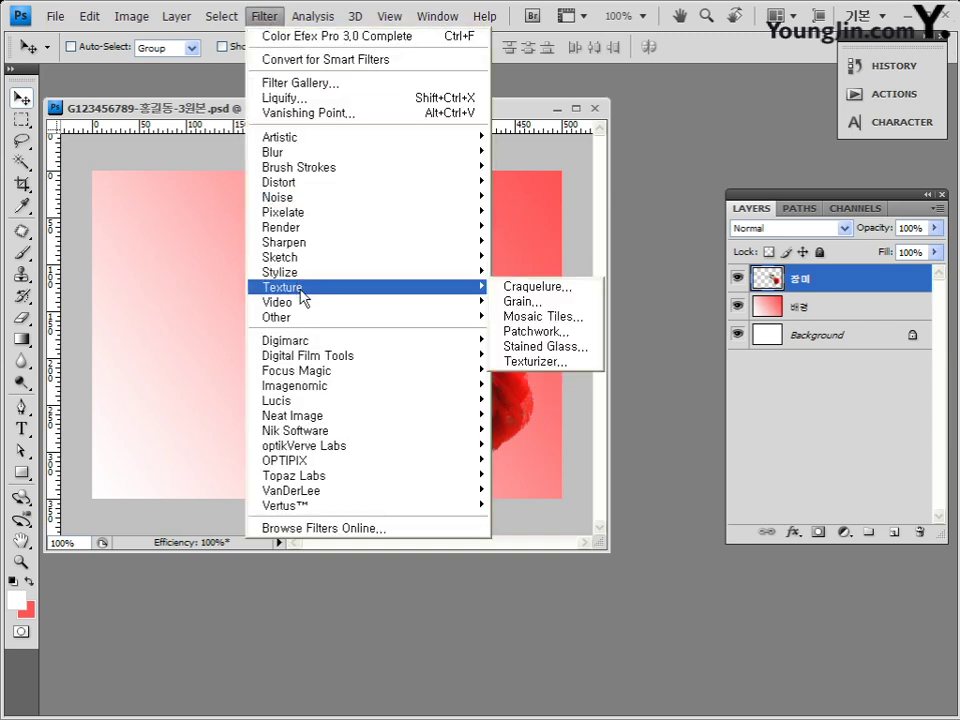
left_click(553, 362)
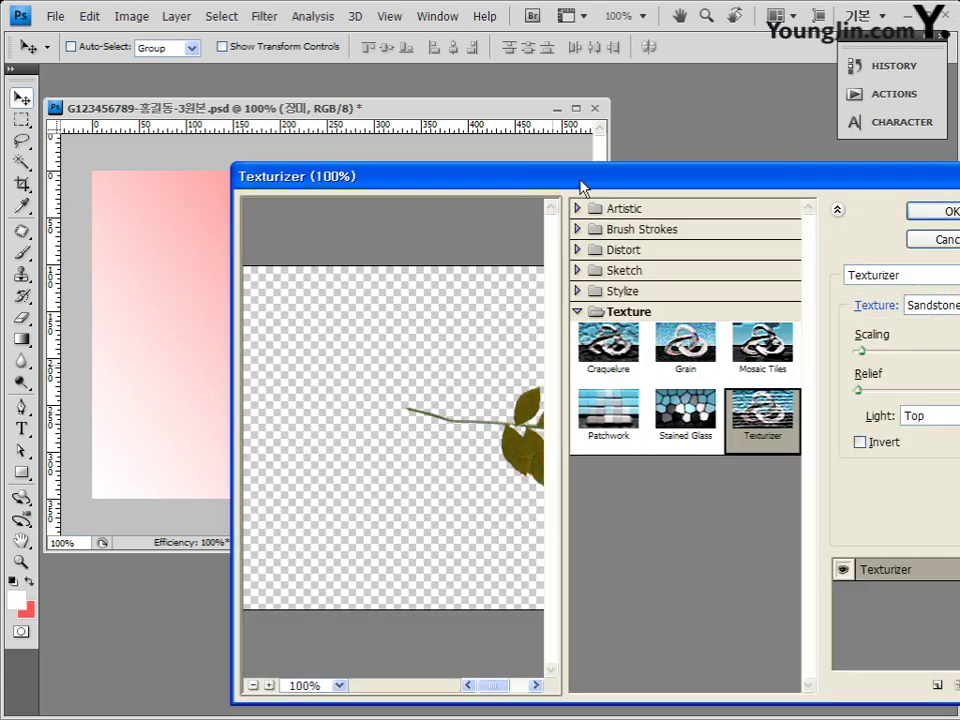
left_click_drag(579, 183, 423, 102)
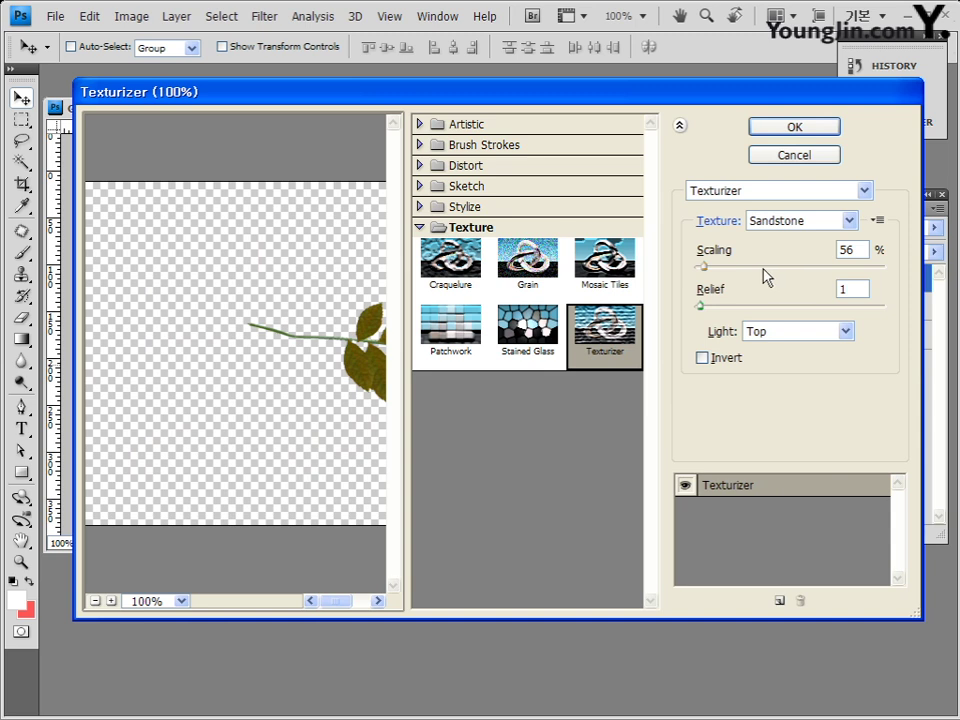
left_click_drag(369, 349, 203, 349)
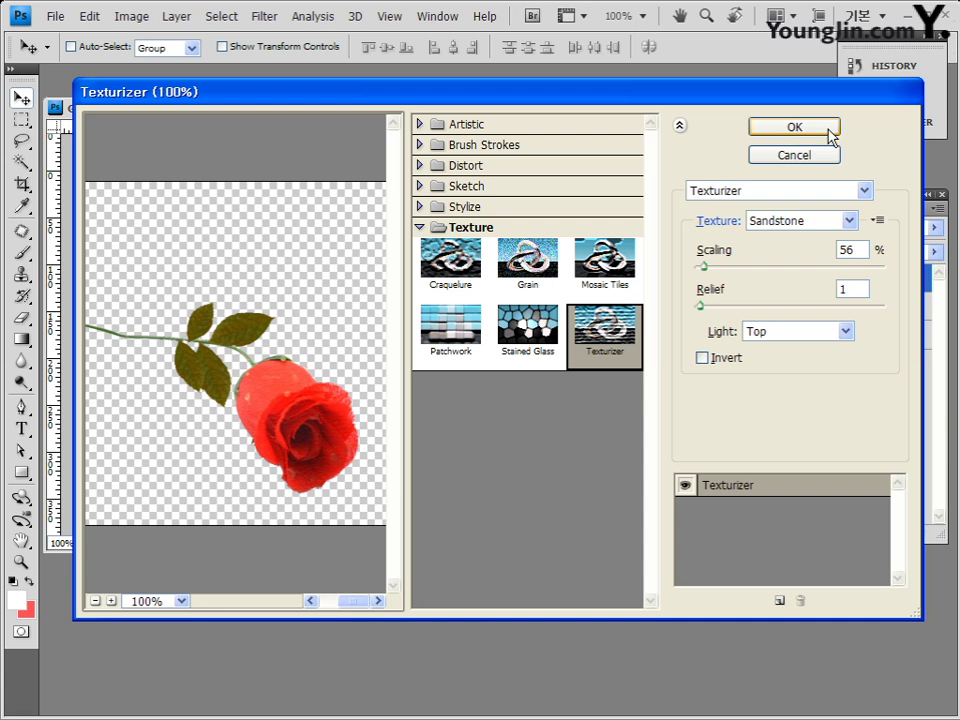
double_click(848, 249)
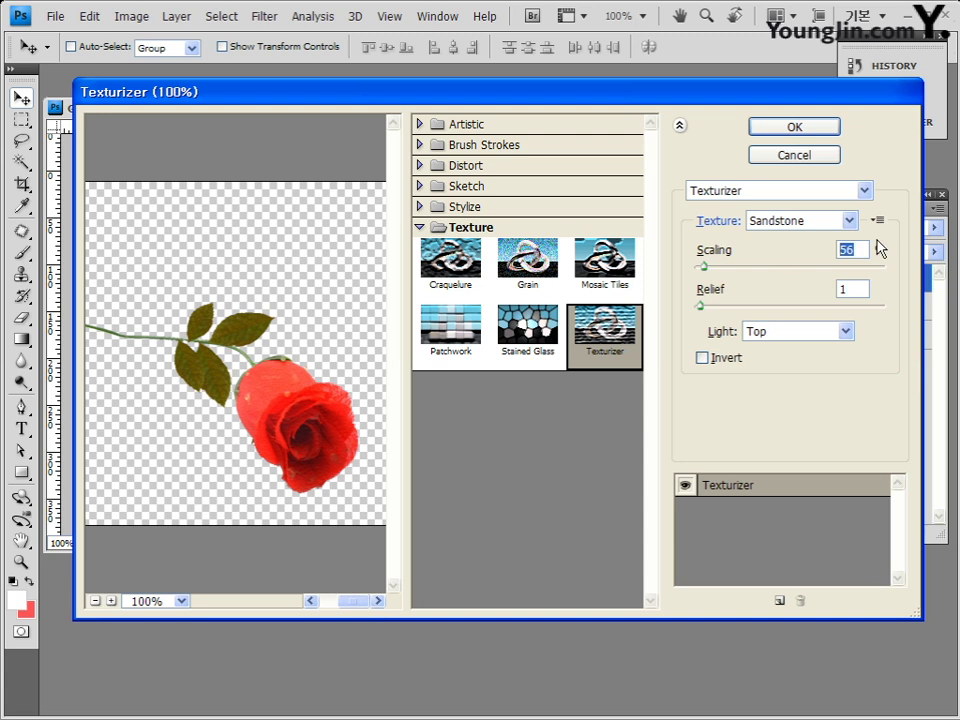
type("100")
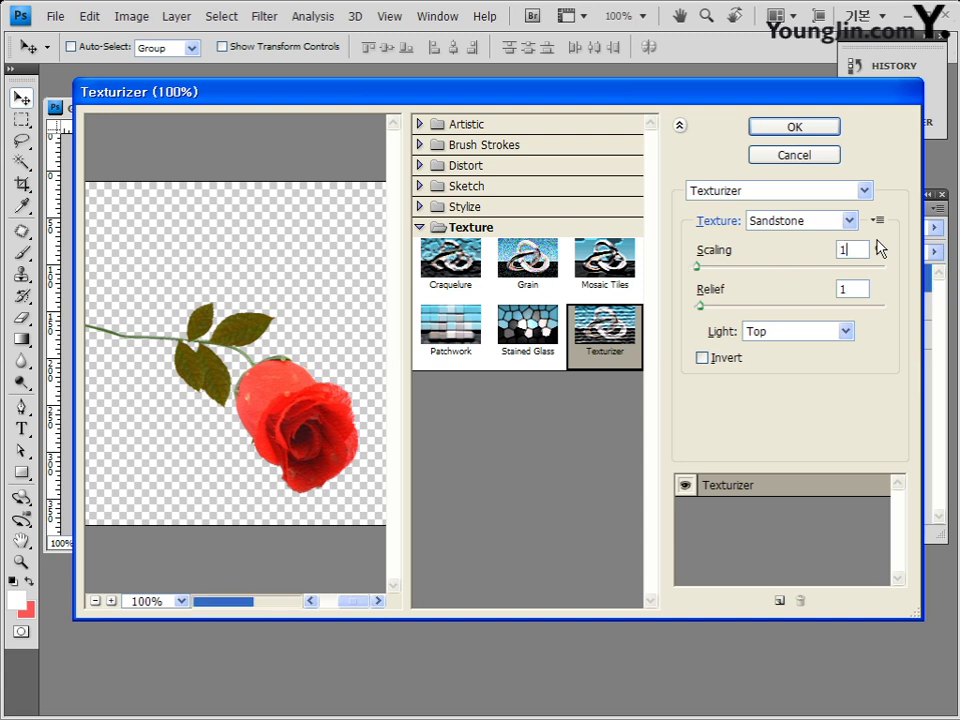
double_click(852, 289)
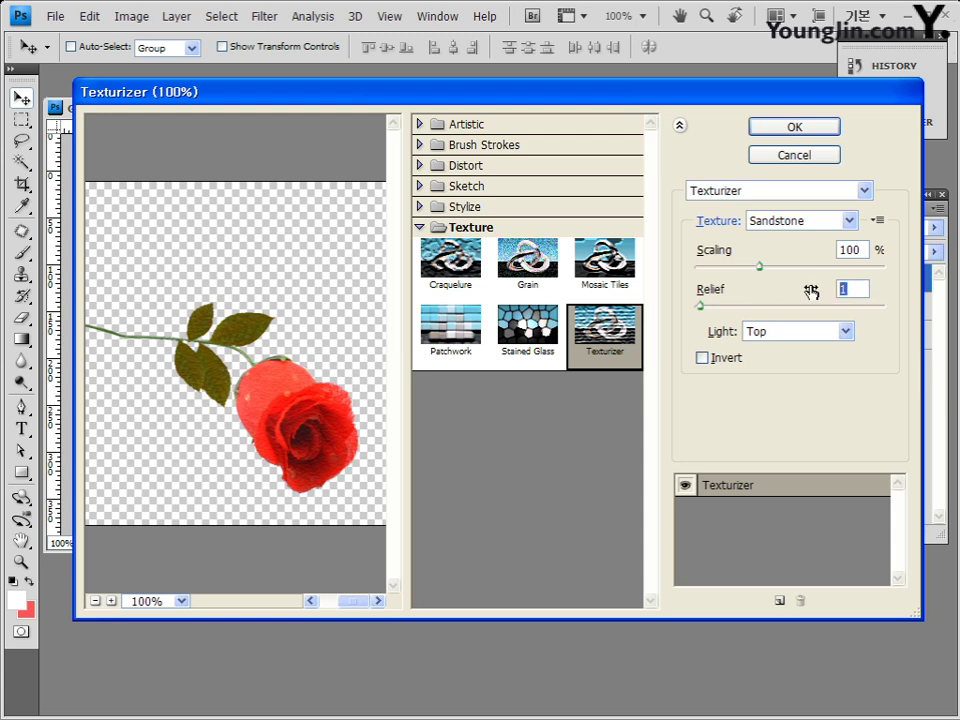
type("4")
left_click(813, 131)
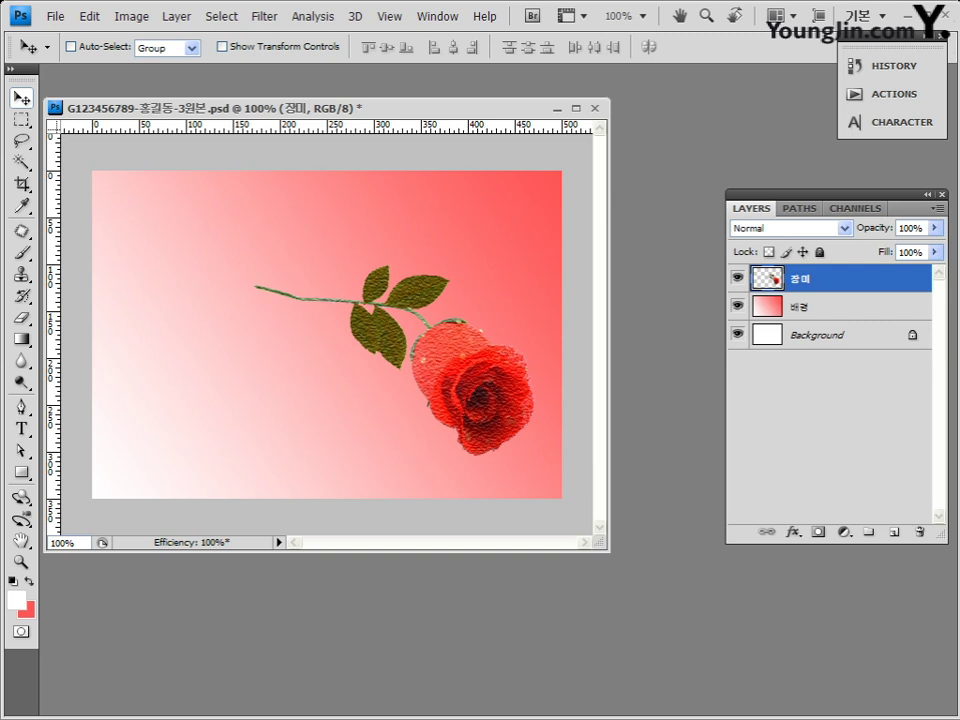
Revert the document to the Move state in its history, before the Texturizer filter
left_click_drag(888, 45, 886, 75)
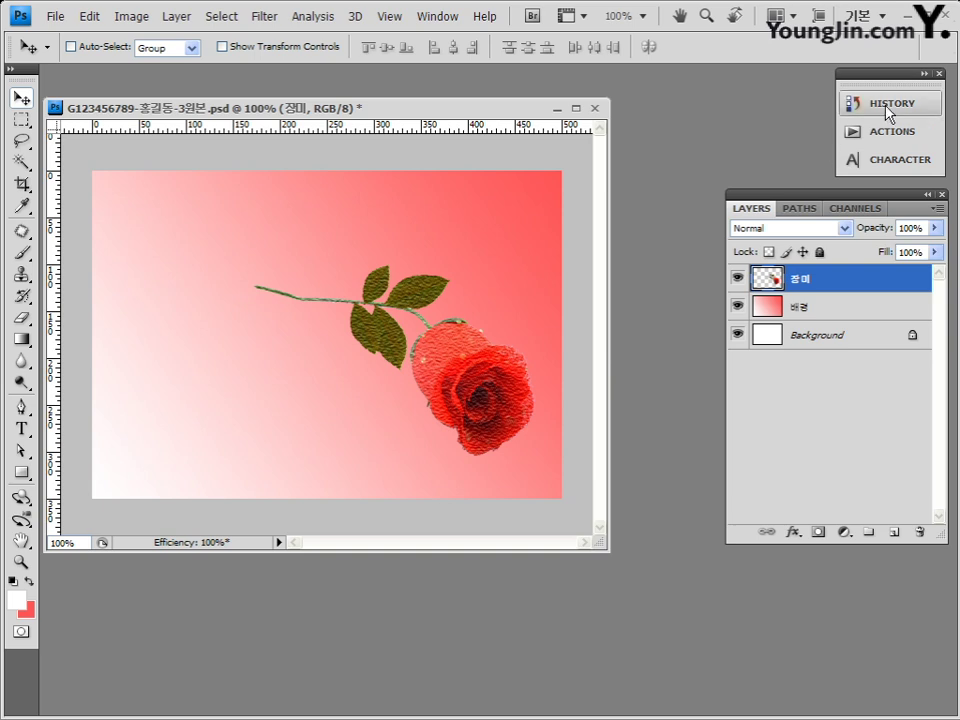
left_click(886, 108)
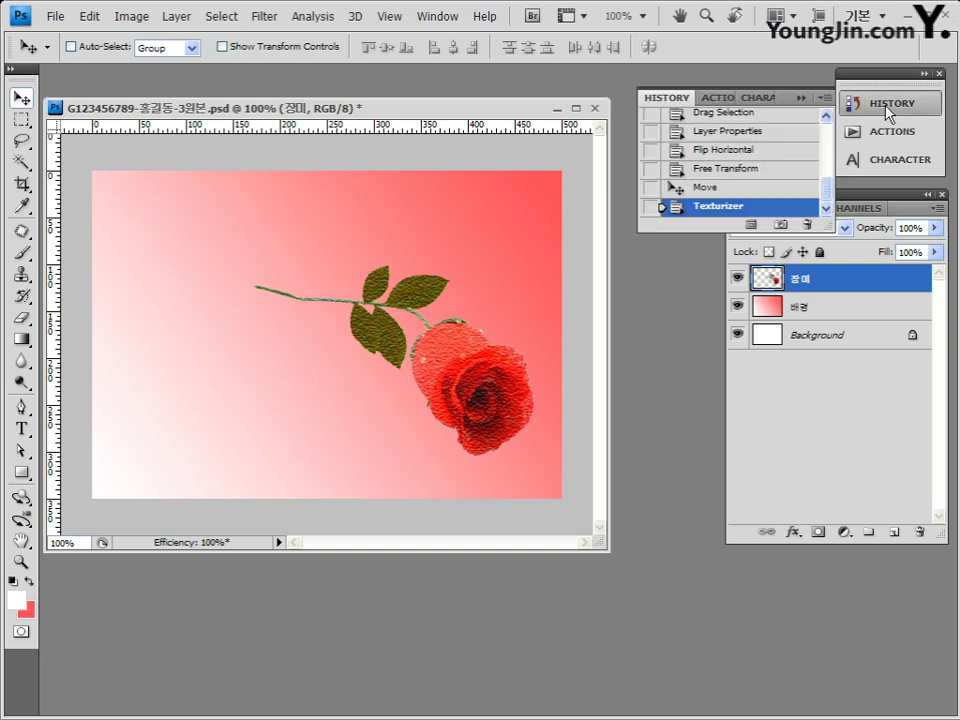
left_click(716, 190)
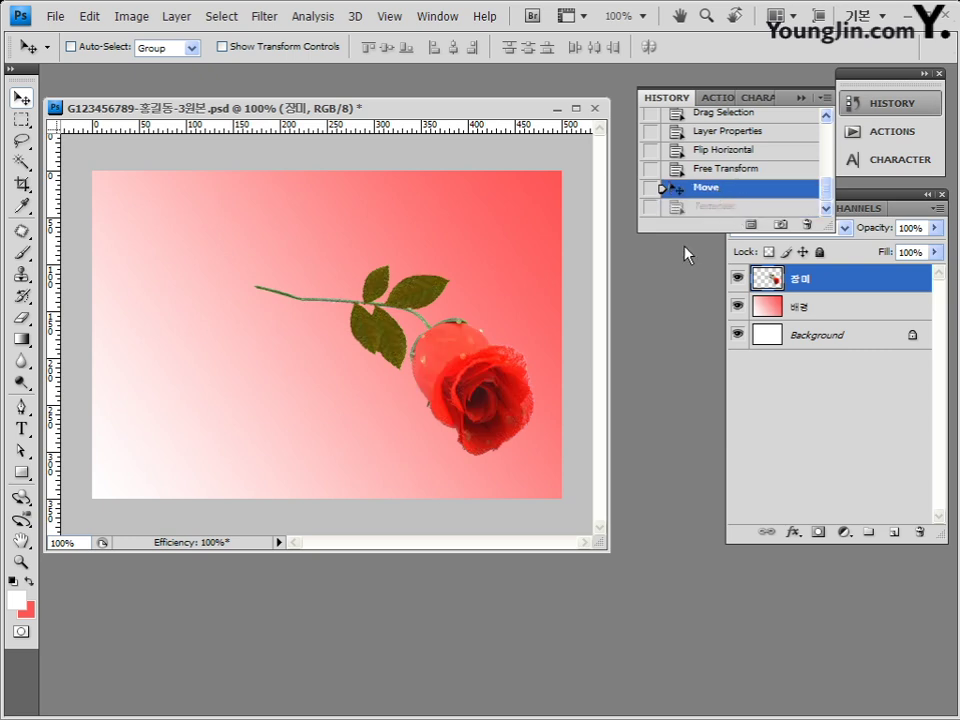
Start the Texturizer filter on the rose again, bring the flower into the preview and set the texture to Canvas
left_click(265, 17)
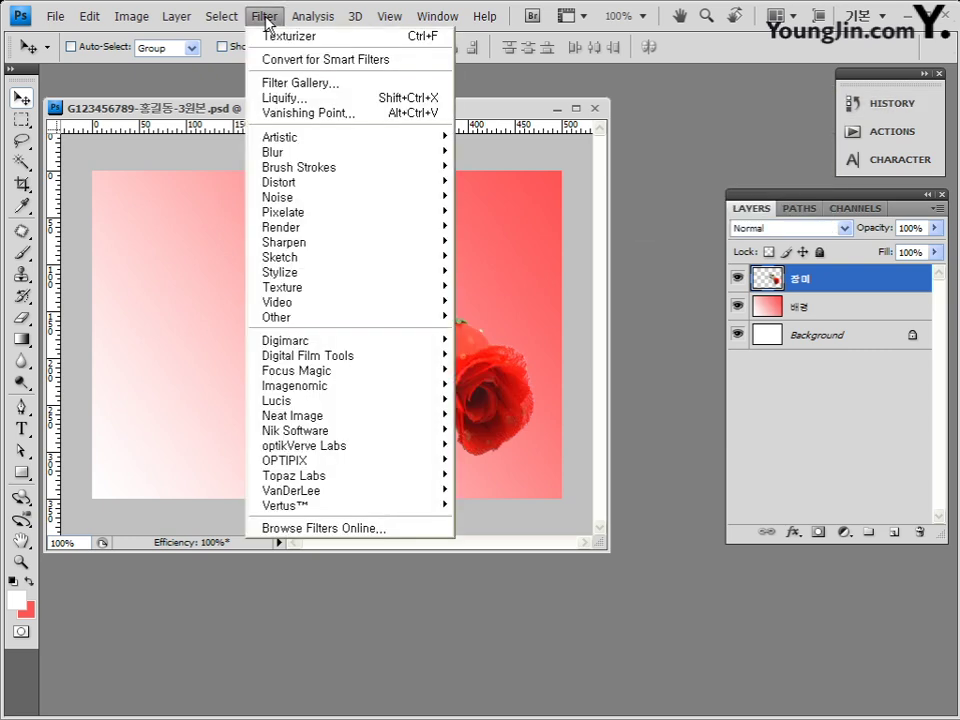
mouse_move(324, 290)
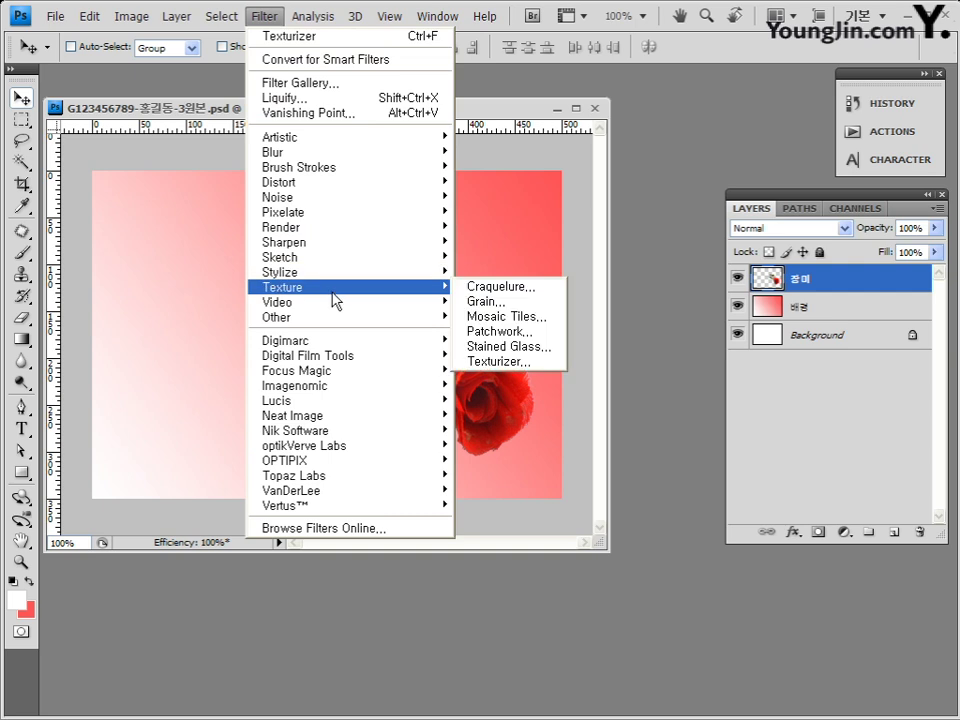
left_click(510, 362)
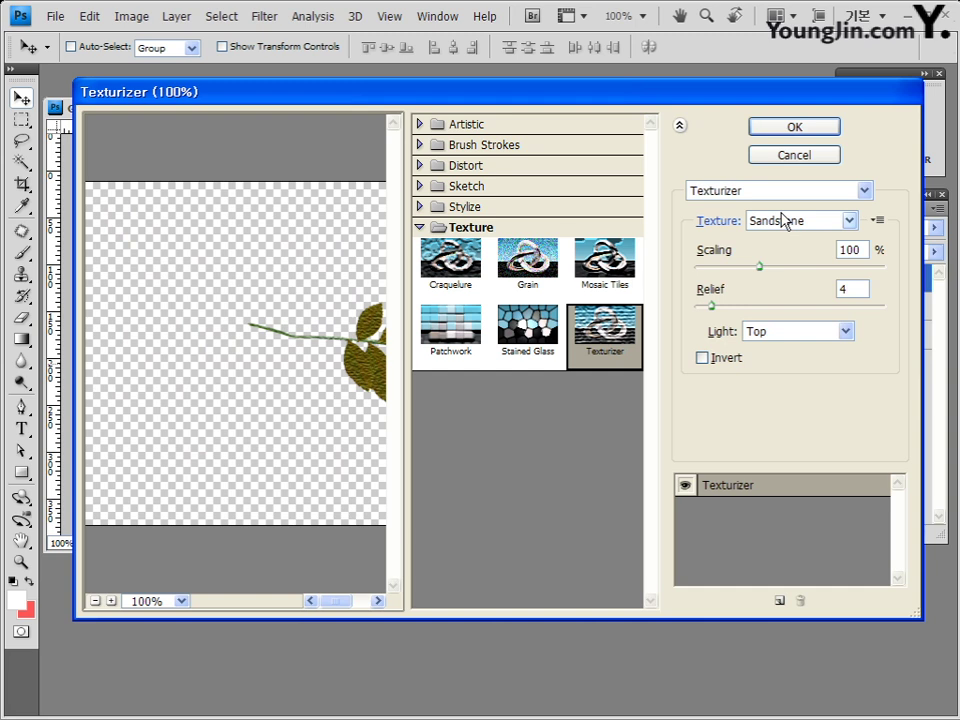
left_click_drag(385, 476, 221, 431)
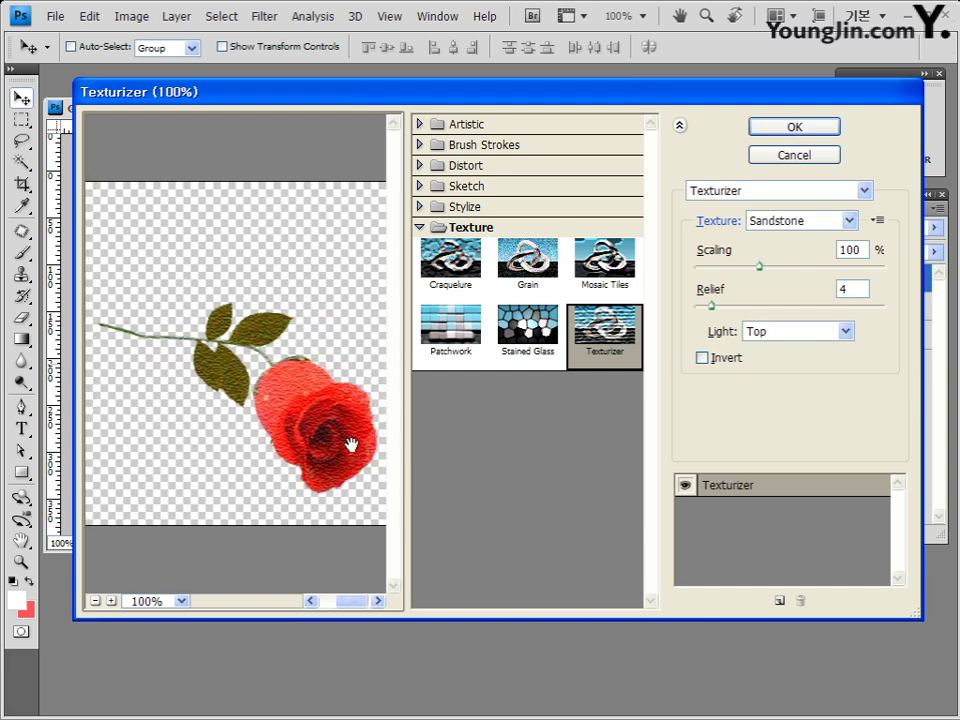
left_click(818, 222)
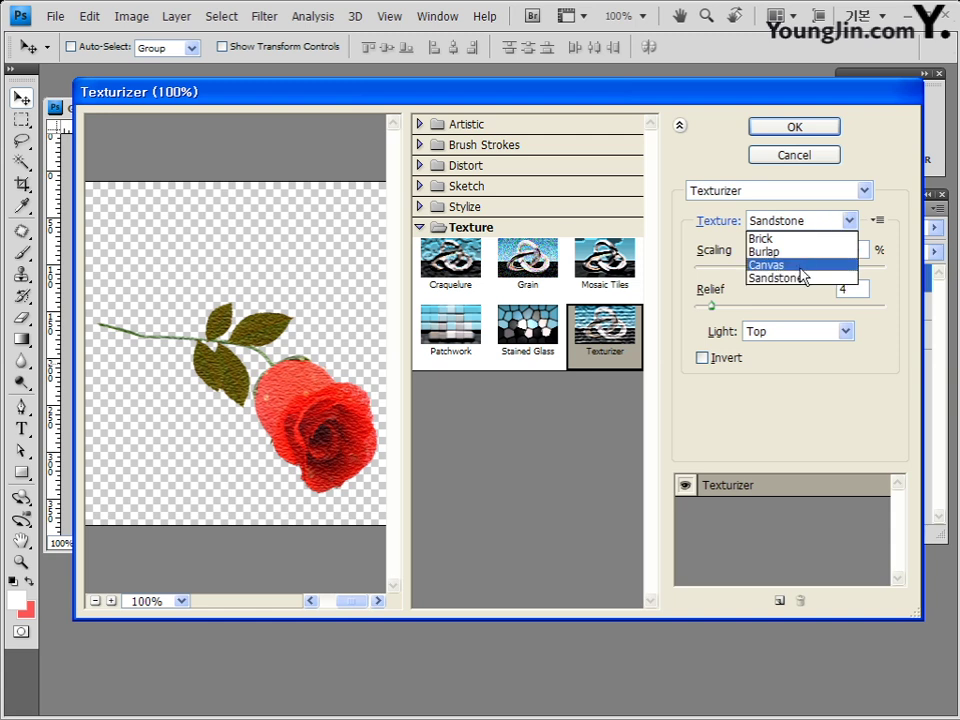
left_click(801, 266)
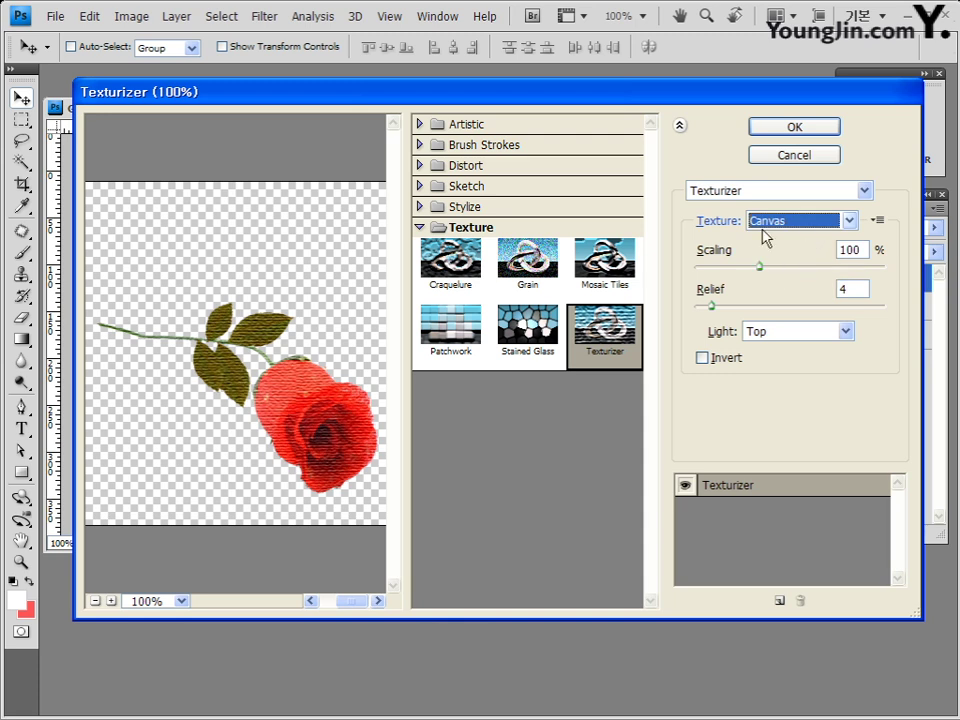
Compare the Brick, Burlap, Canvas and Sandstone textures on the previewed rose, ending with Canvas selected
left_click(845, 222)
left_click(785, 236)
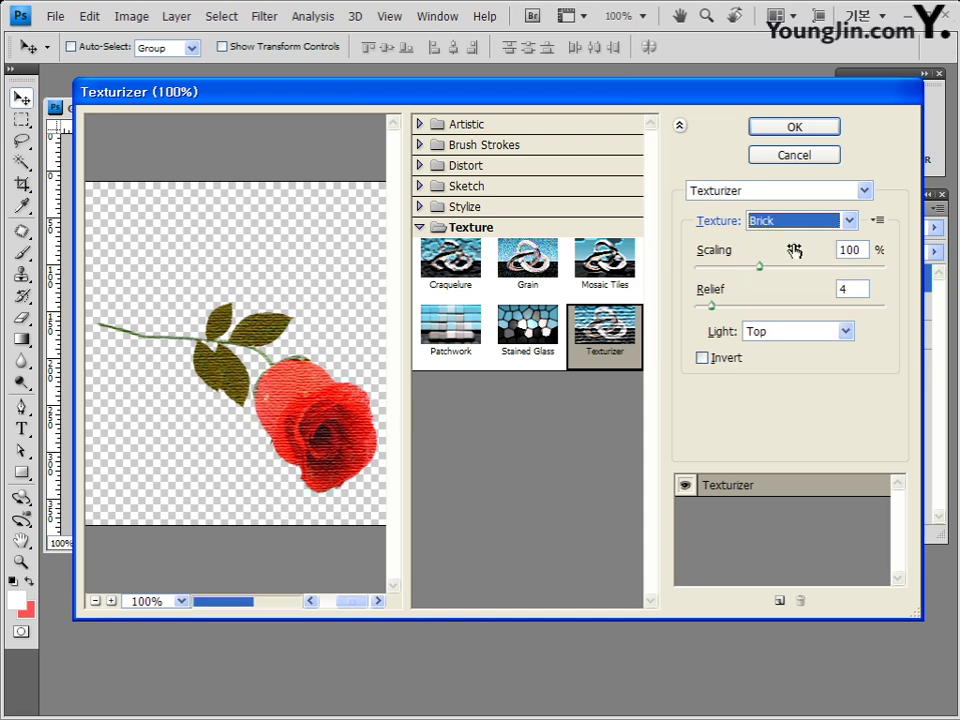
left_click(793, 221)
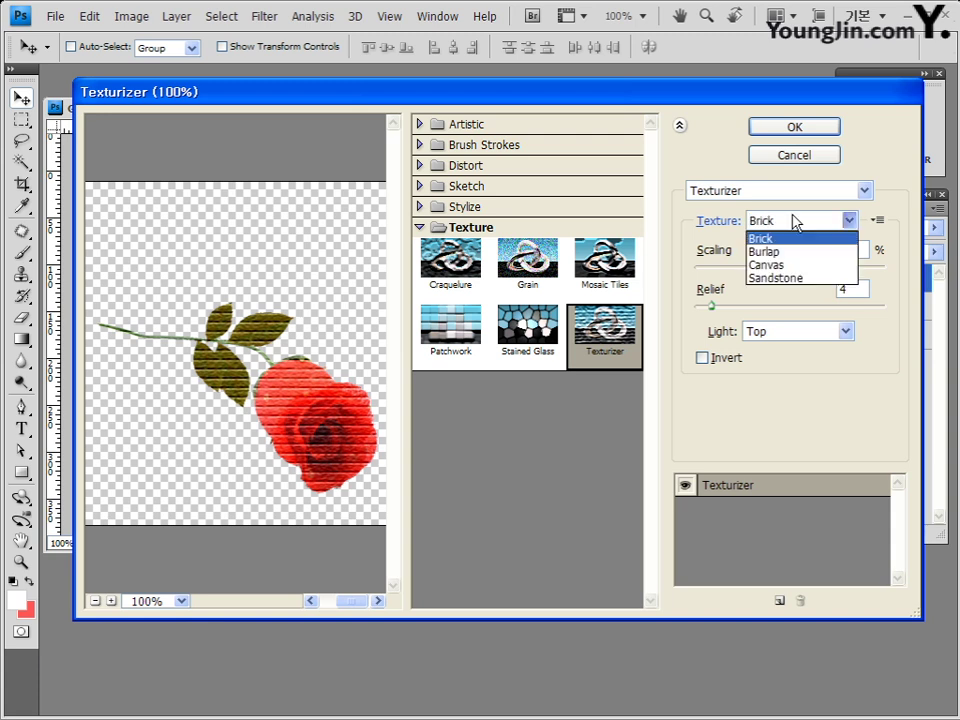
left_click(792, 252)
left_click(795, 222)
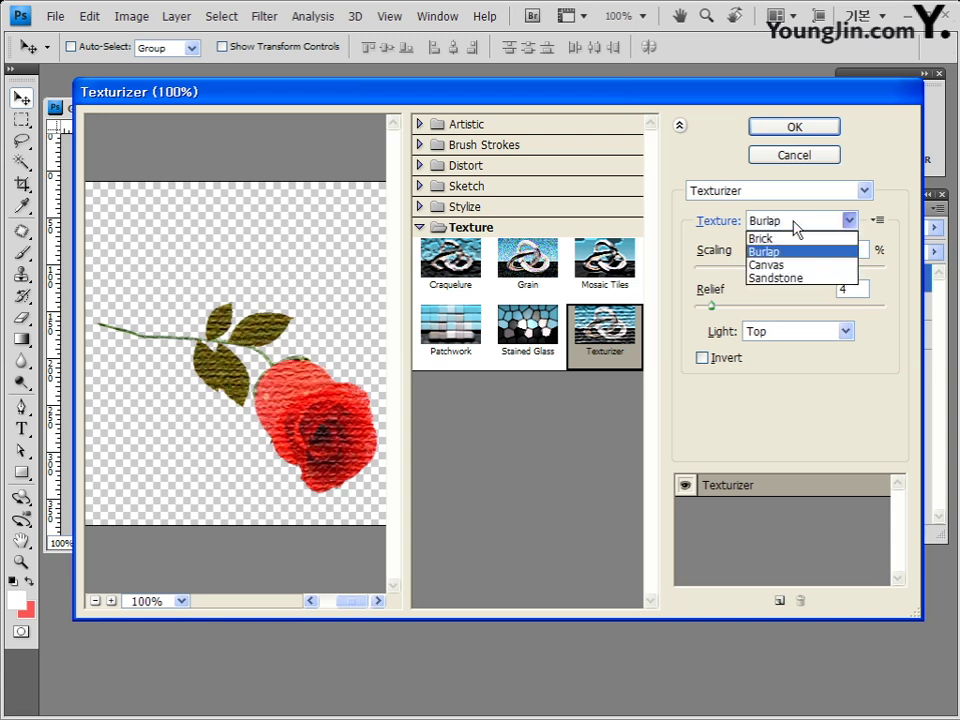
left_click(790, 266)
left_click(795, 222)
left_click(790, 277)
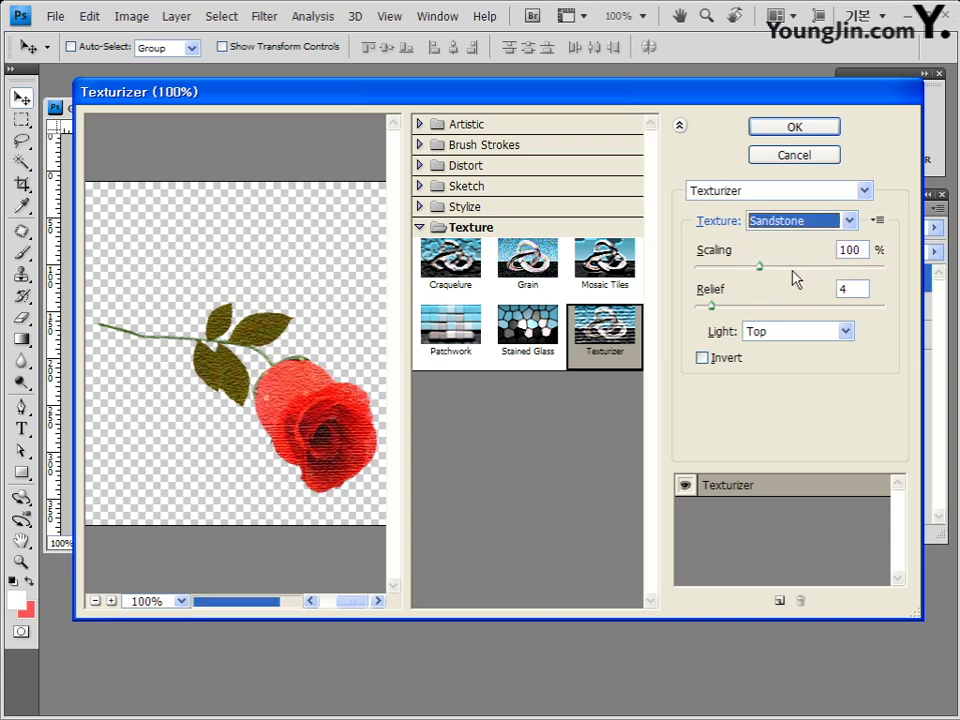
left_click(795, 222)
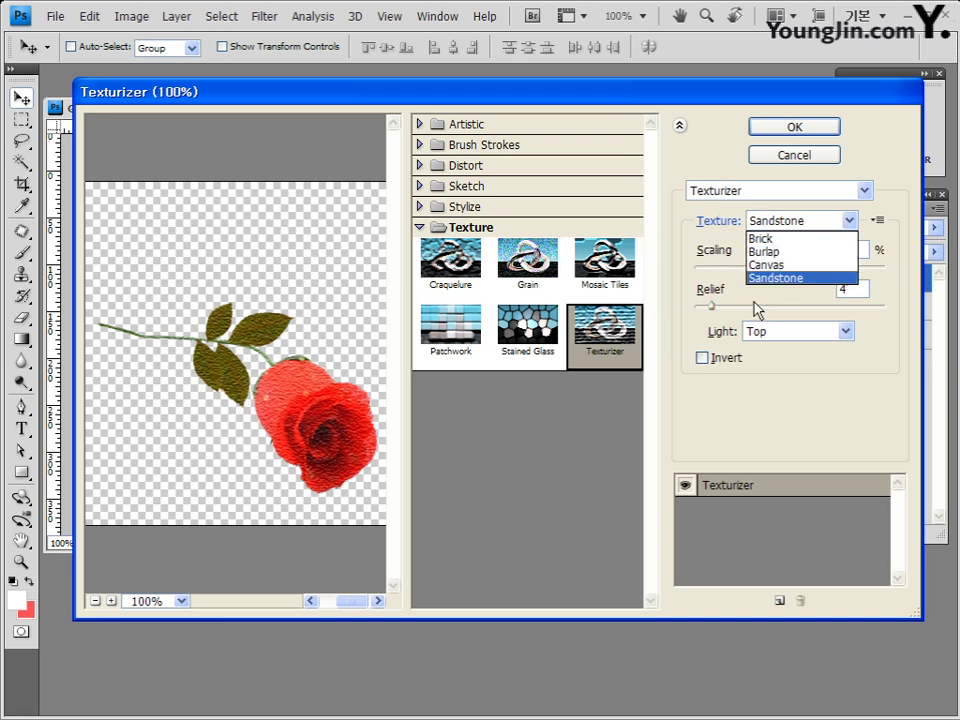
left_click(768, 266)
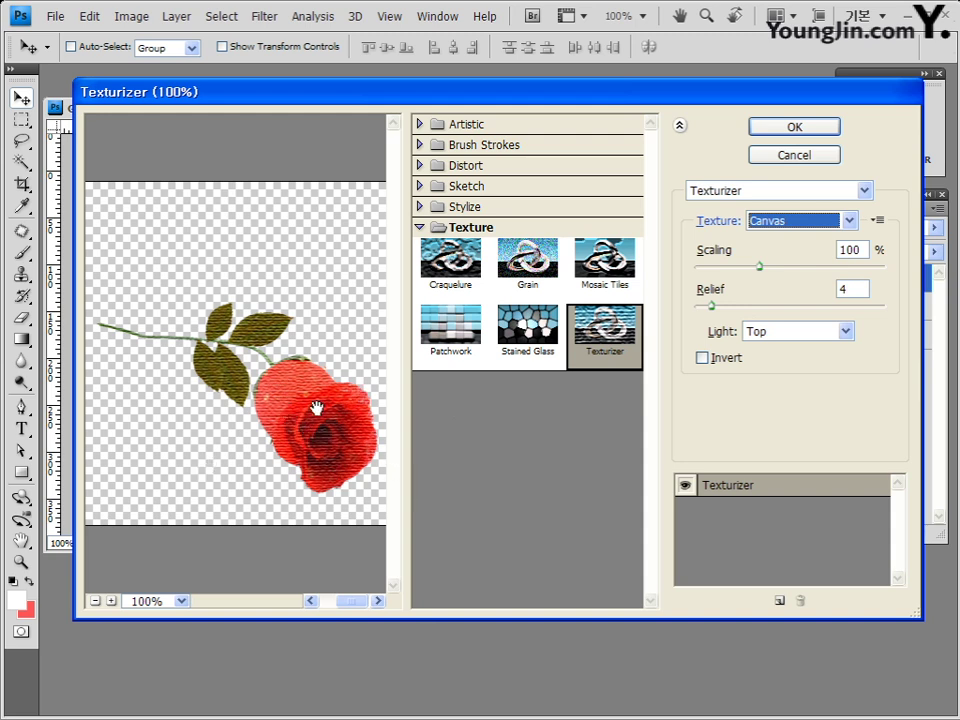
Apply the Texturizer filter to the rose with the Canvas texture, 100% scaling and a relief of 4, and save the document
left_click(795, 130)
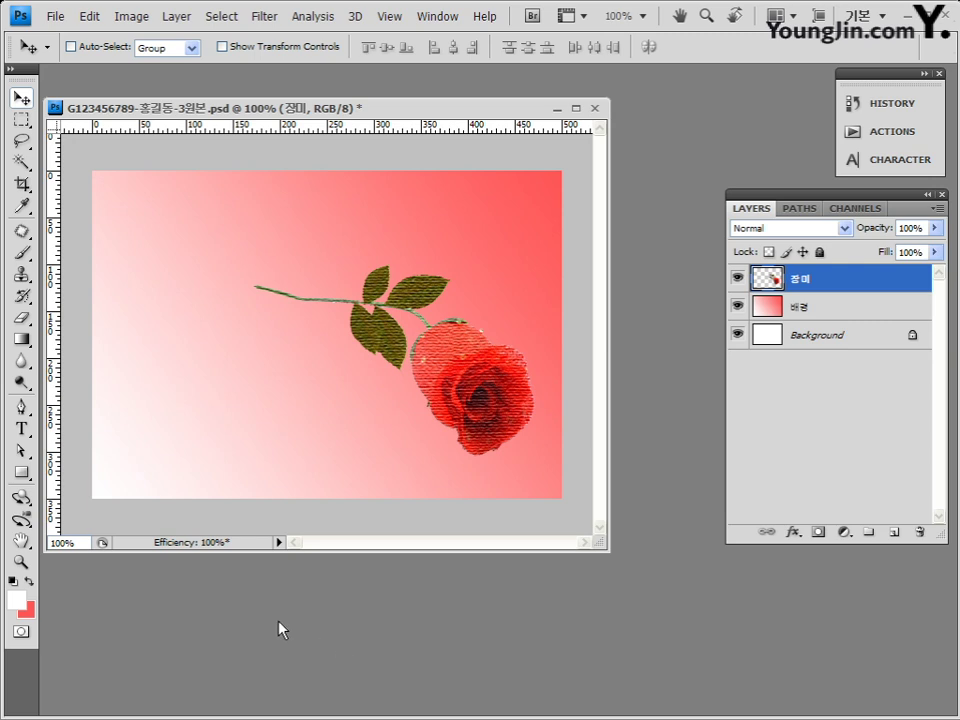
left_click(55, 16)
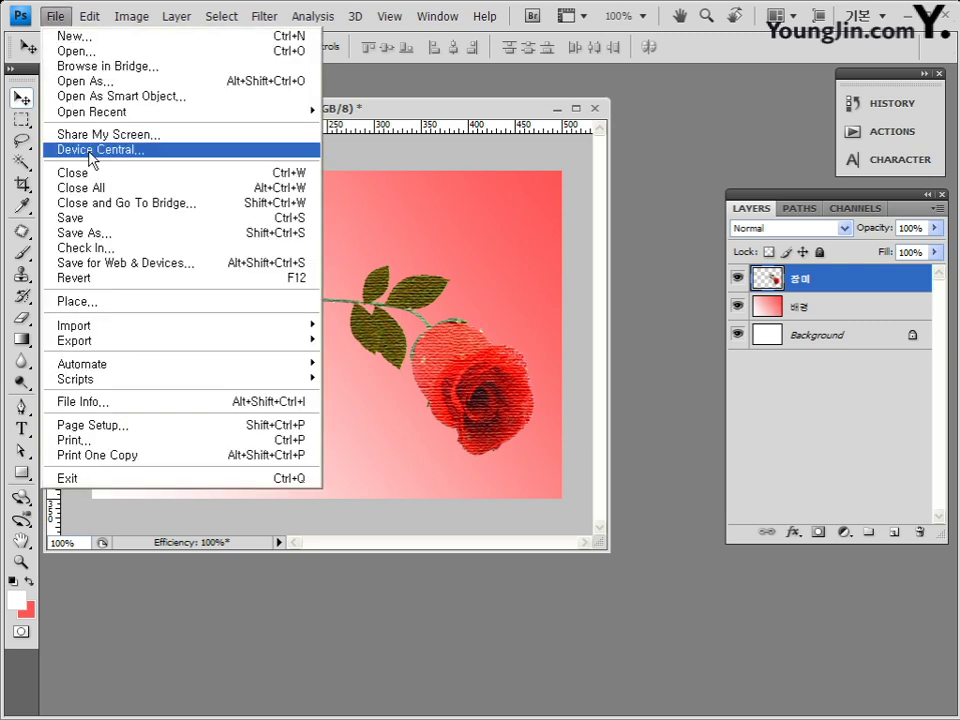
left_click(103, 217)
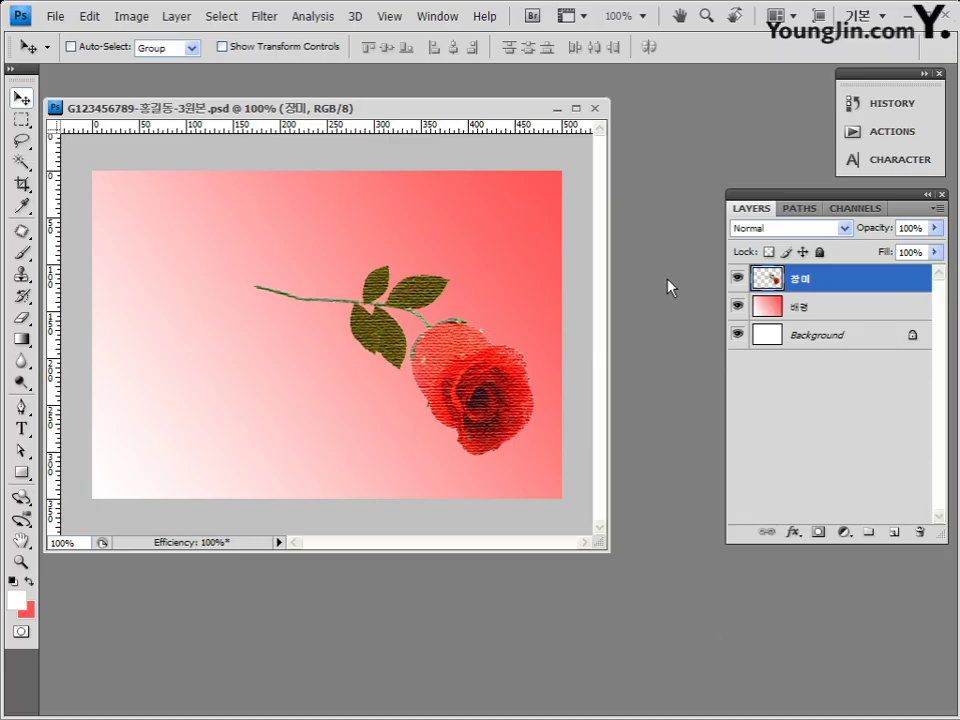
Open the image 3급-5.jpg and place its window over the rose document
key("ctrl+o")
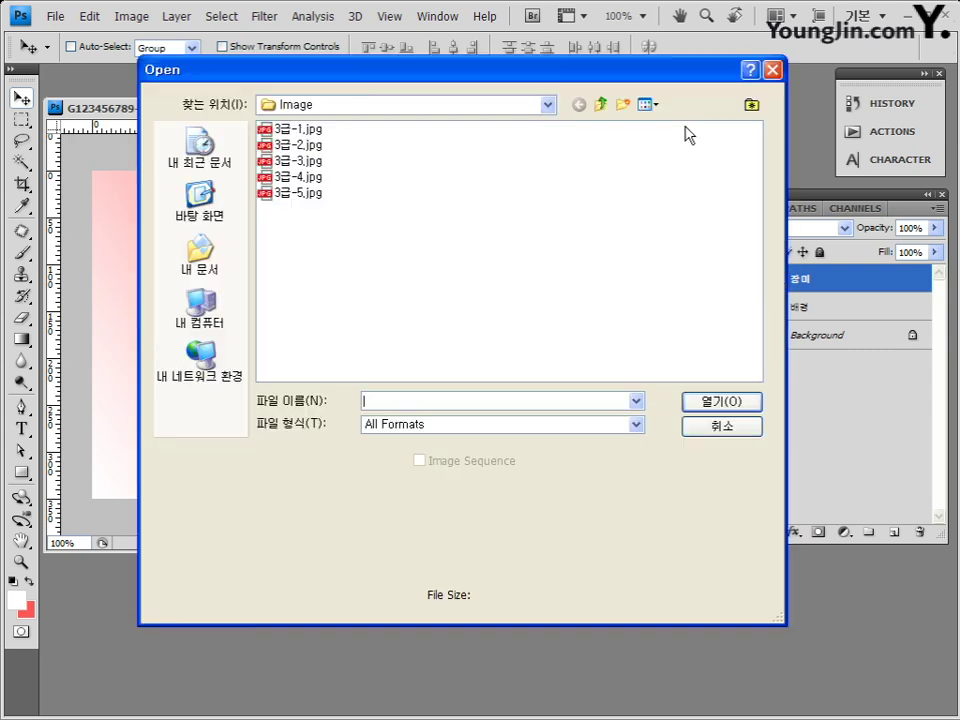
double_click(312, 200)
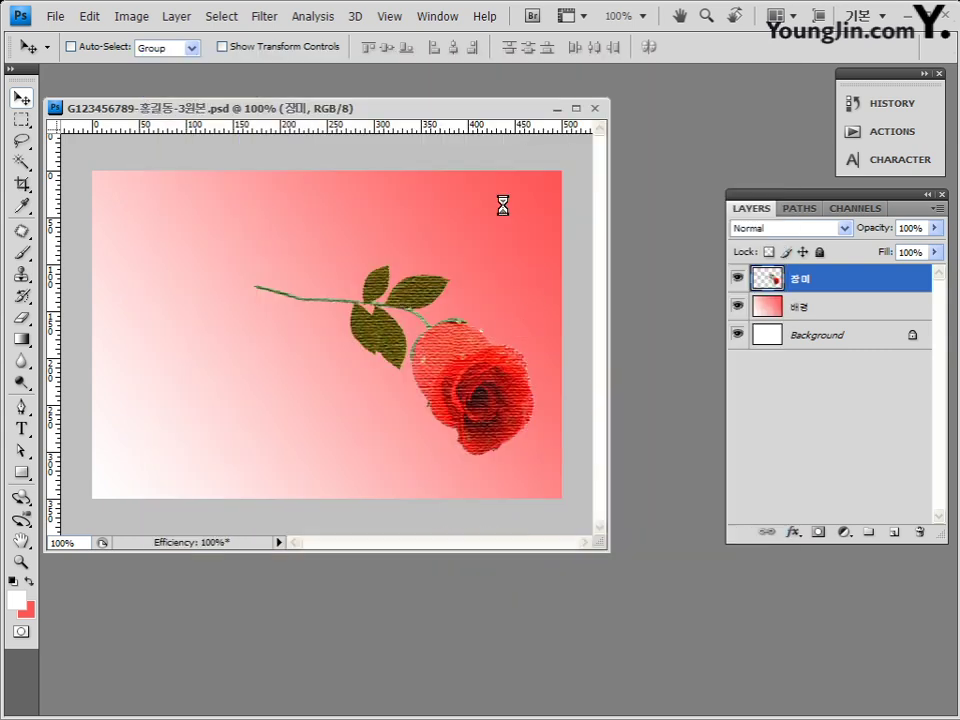
left_click_drag(410, 129, 394, 215)
left_click_drag(583, 217, 372, 163)
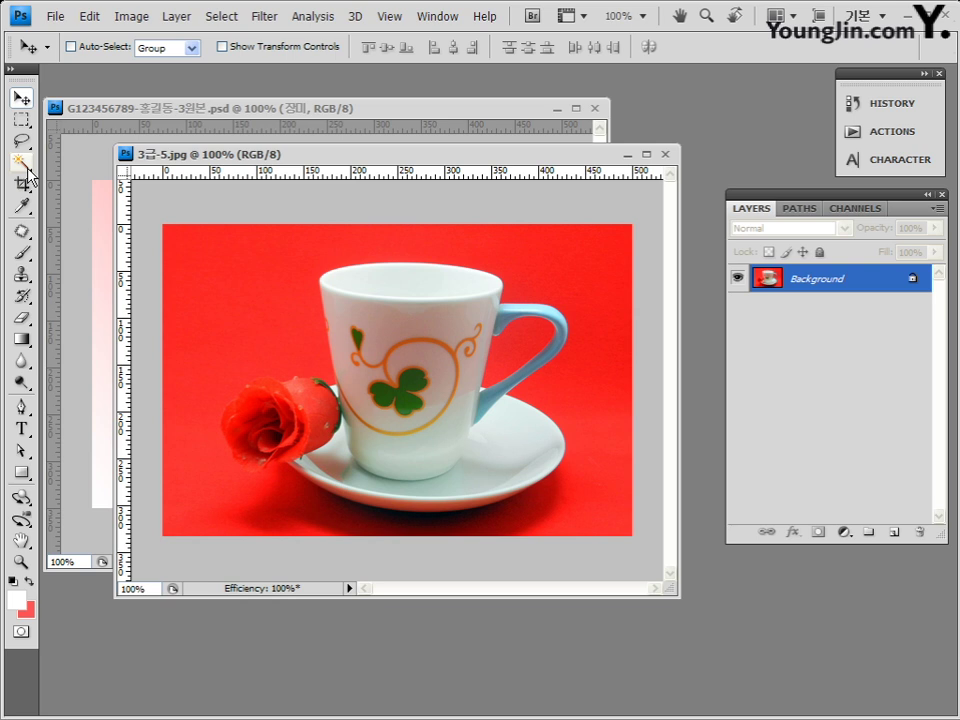
Select the cup, saucer and rose in 3급-5.jpg as one outline with the Magnetic Lasso
key("l")
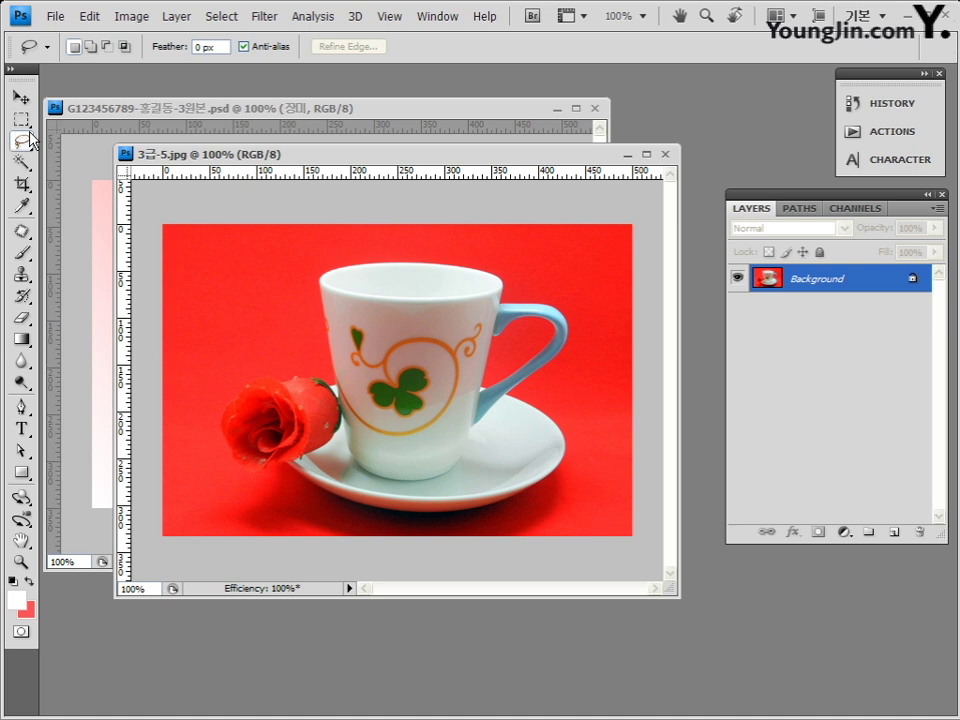
left_click(22, 142)
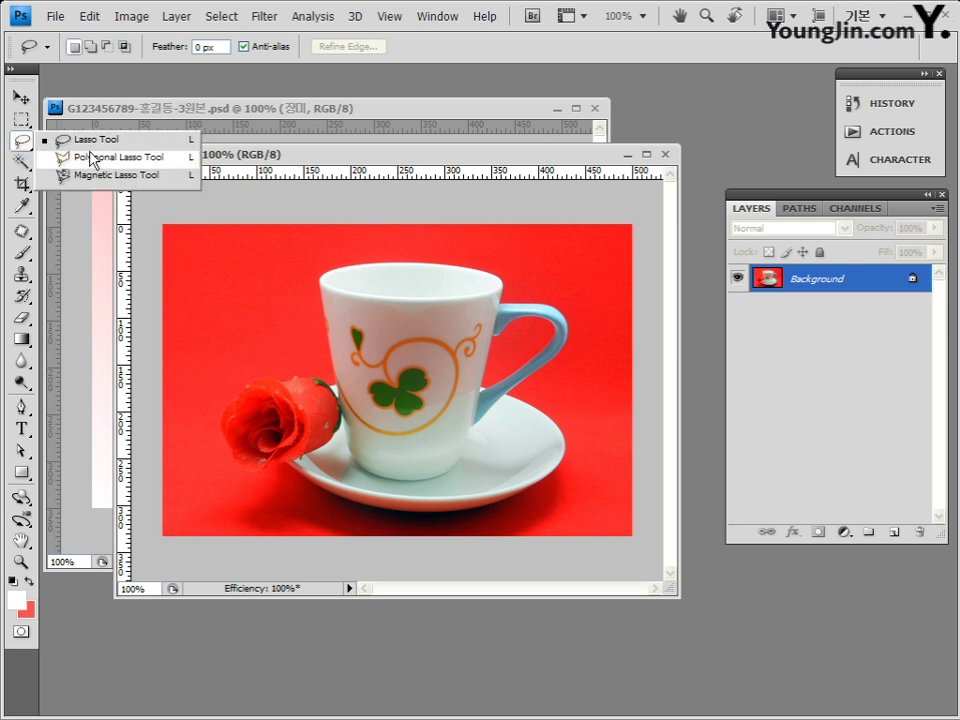
left_click(94, 176)
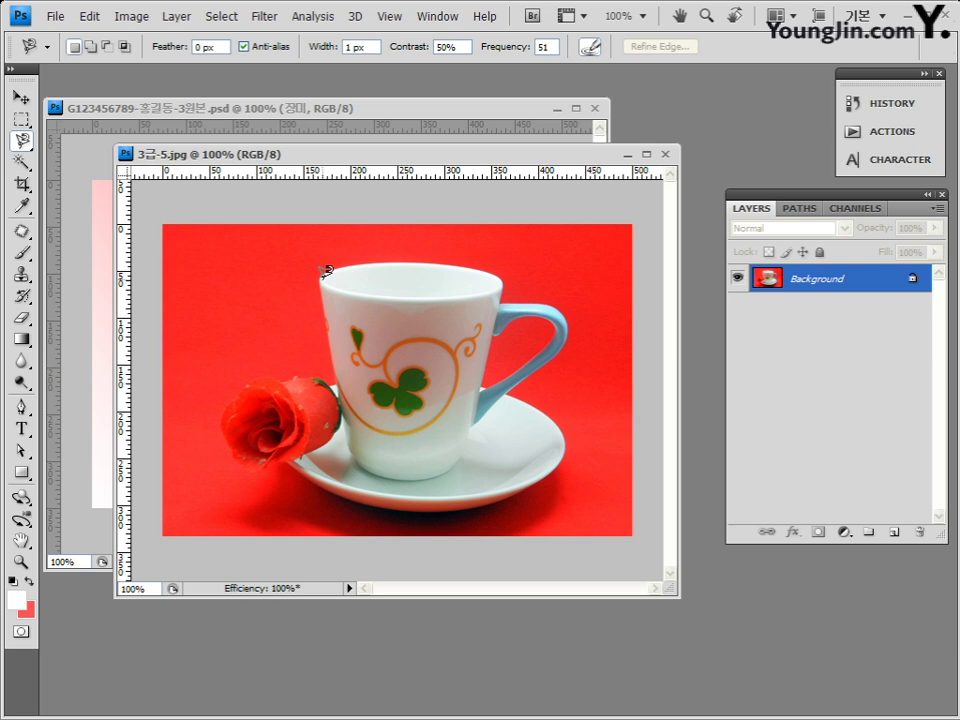
key("ctrl+plus")
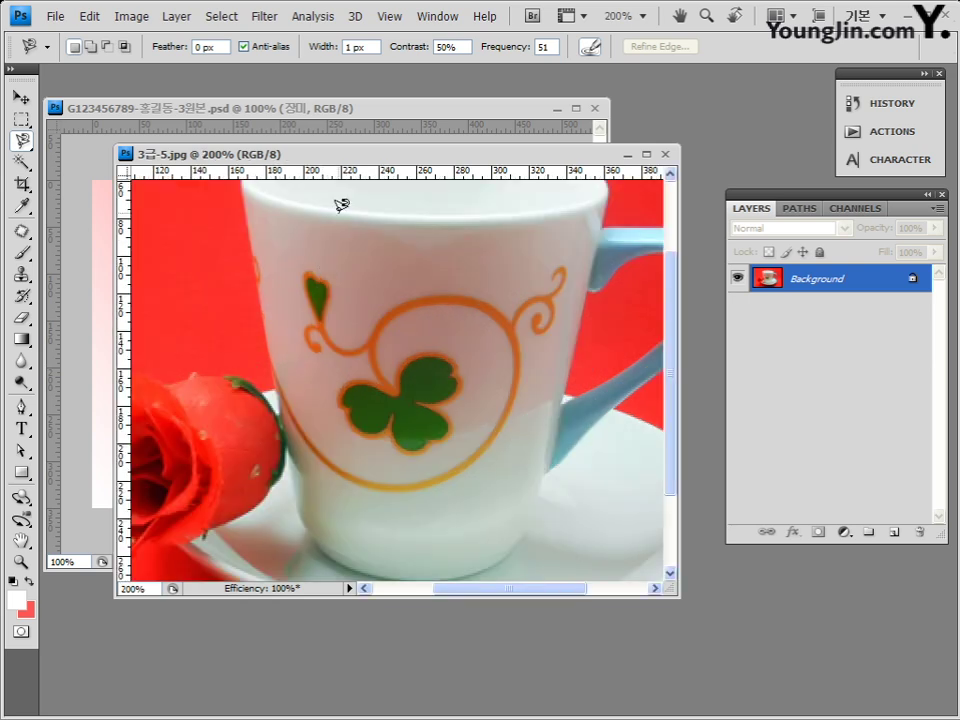
left_click_drag(338, 160, 283, 118)
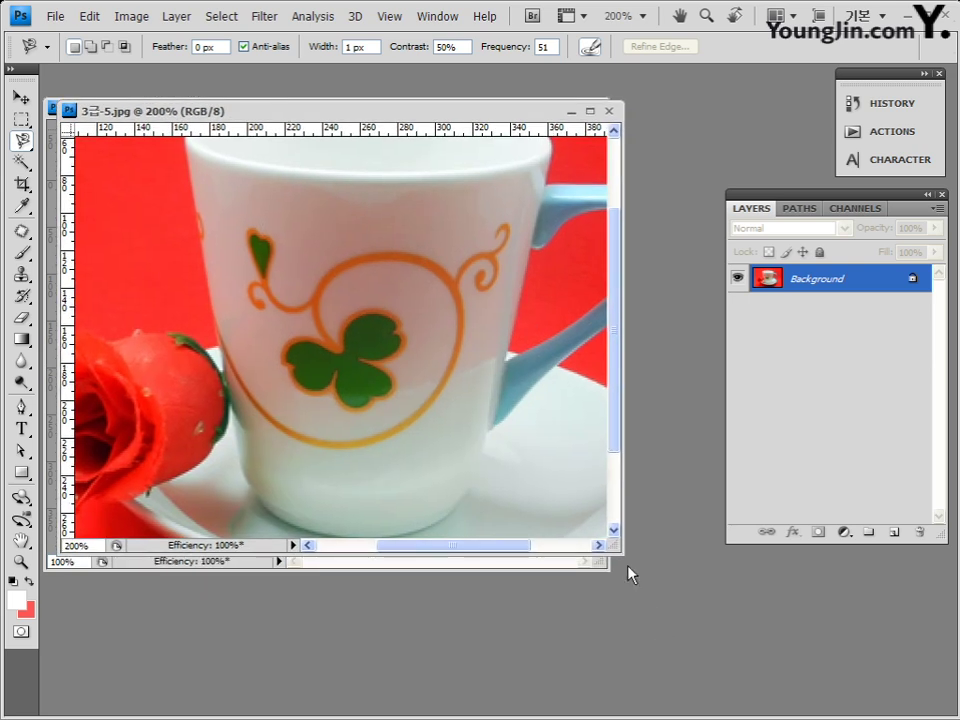
left_click_drag(628, 570, 766, 644)
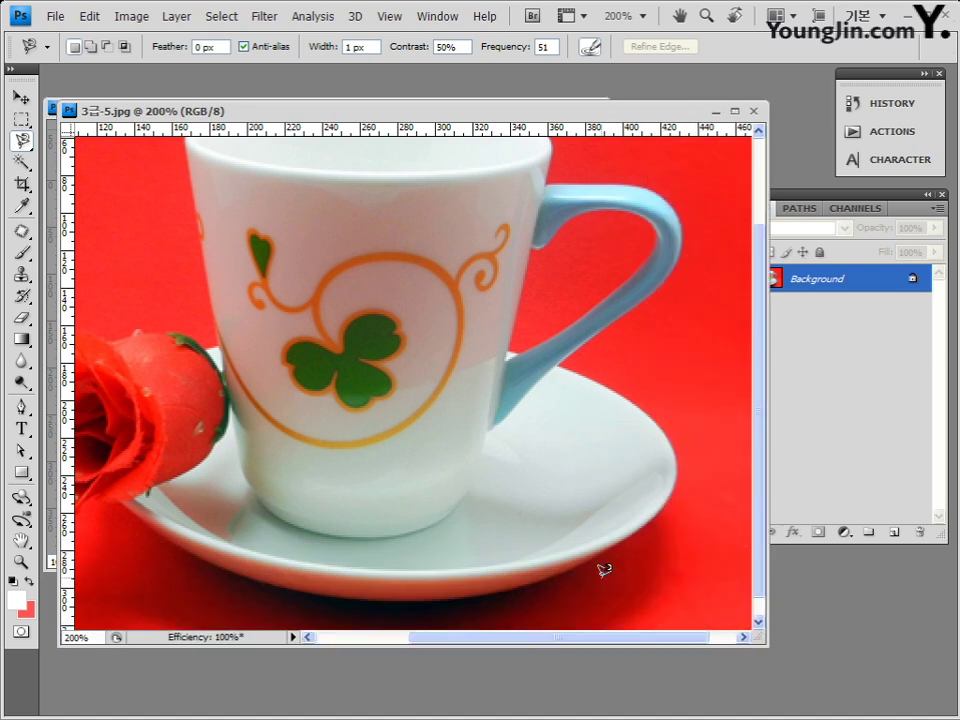
scroll(604, 569, "up", 1)
scroll(604, 569, "down", 3)
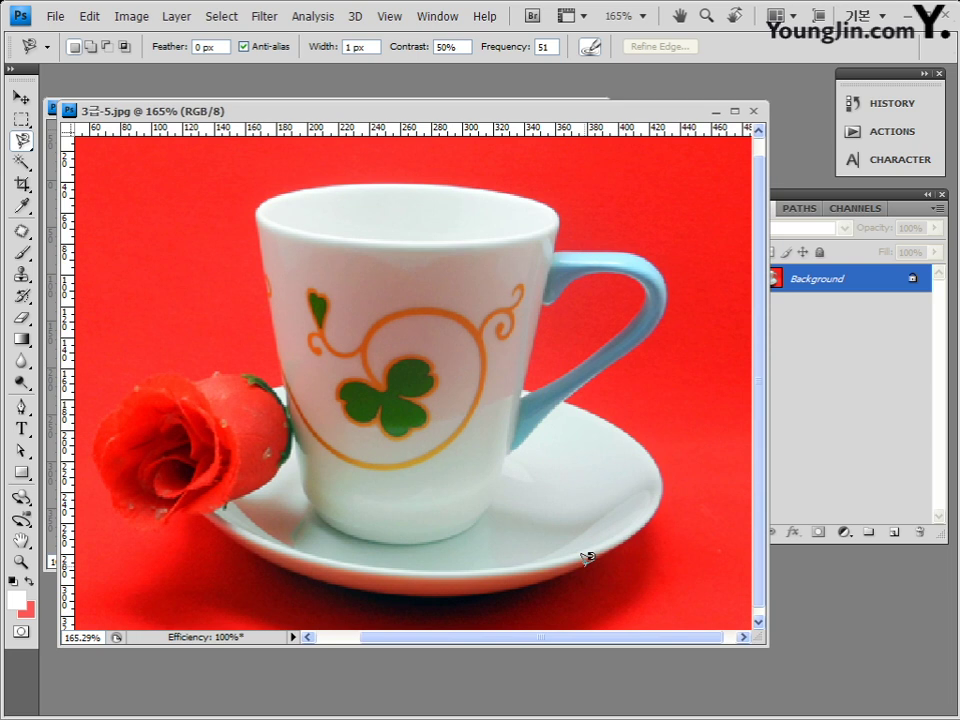
key("alt")
left_click_drag(564, 637, 538, 638)
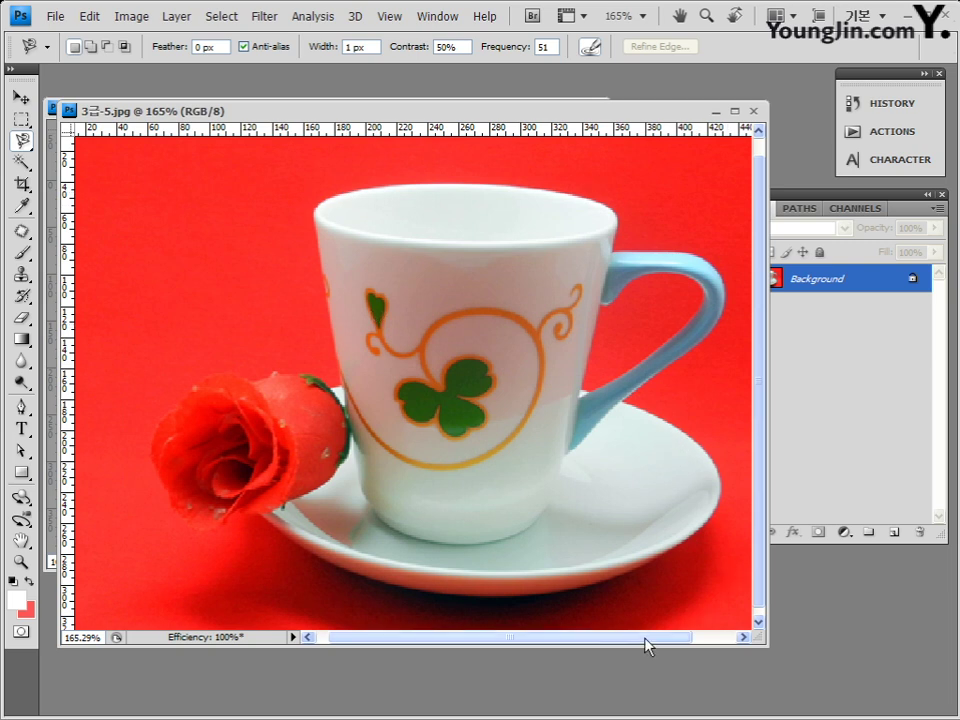
left_click_drag(645, 638, 656, 638)
left_click_drag(762, 643, 800, 664)
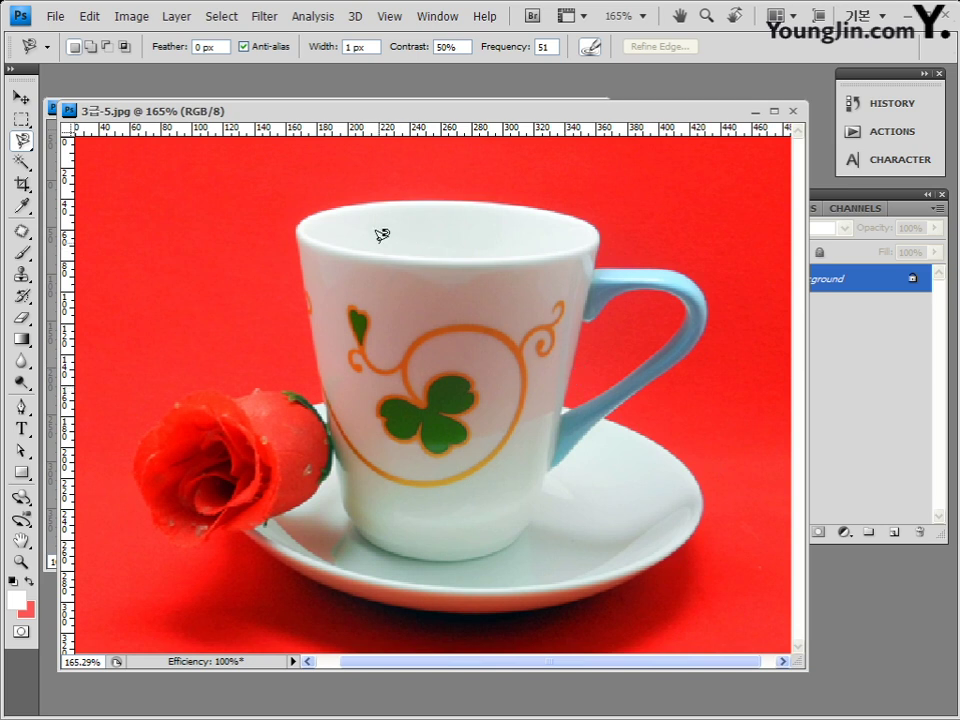
left_click(299, 222)
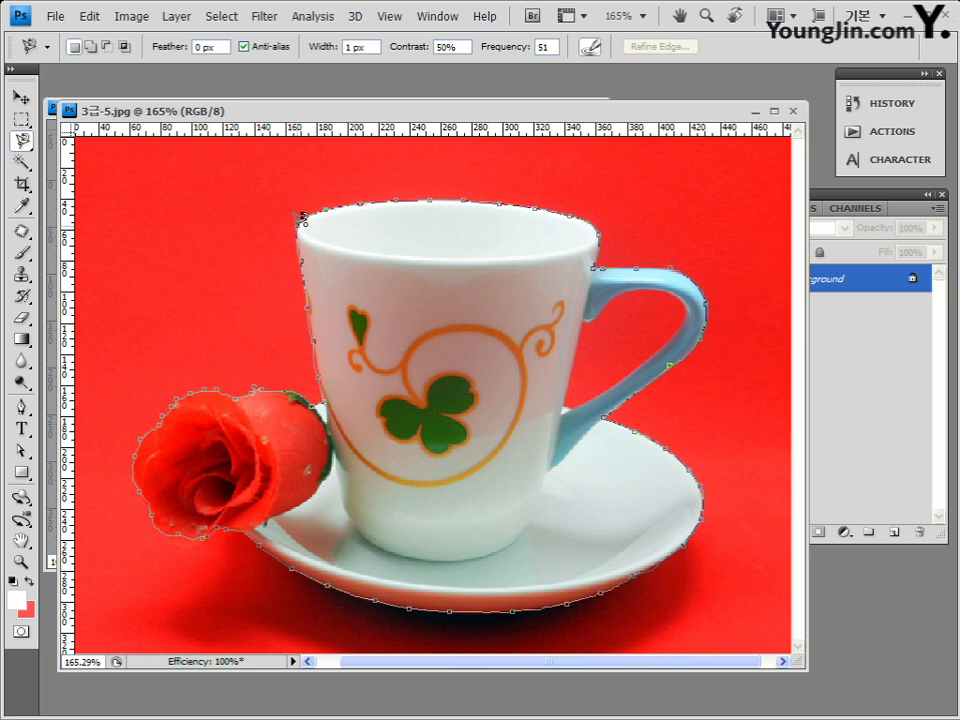
left_click(300, 216)
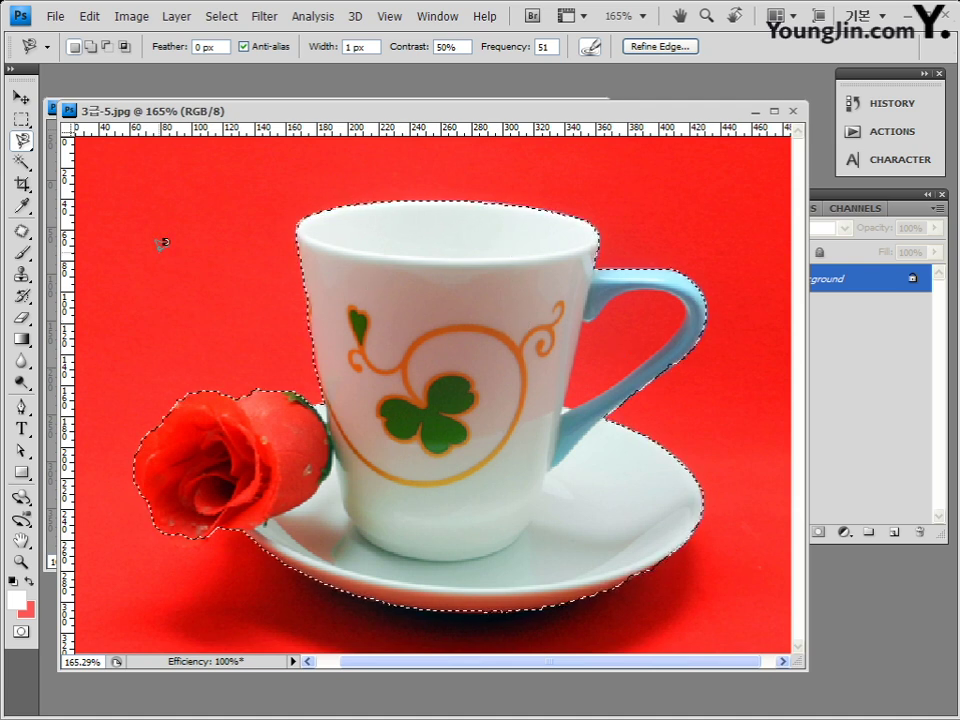
Subtract the red background inside the cup handle from the selection with the Magic Wand at tolerance 32
key("w")
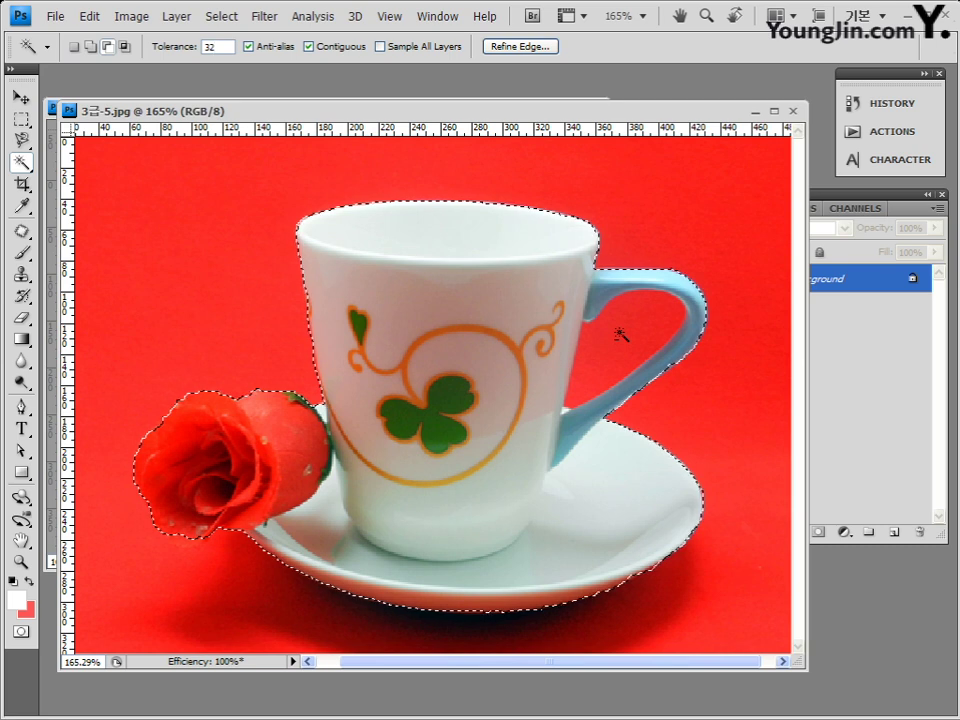
left_click(615, 345, "alt")
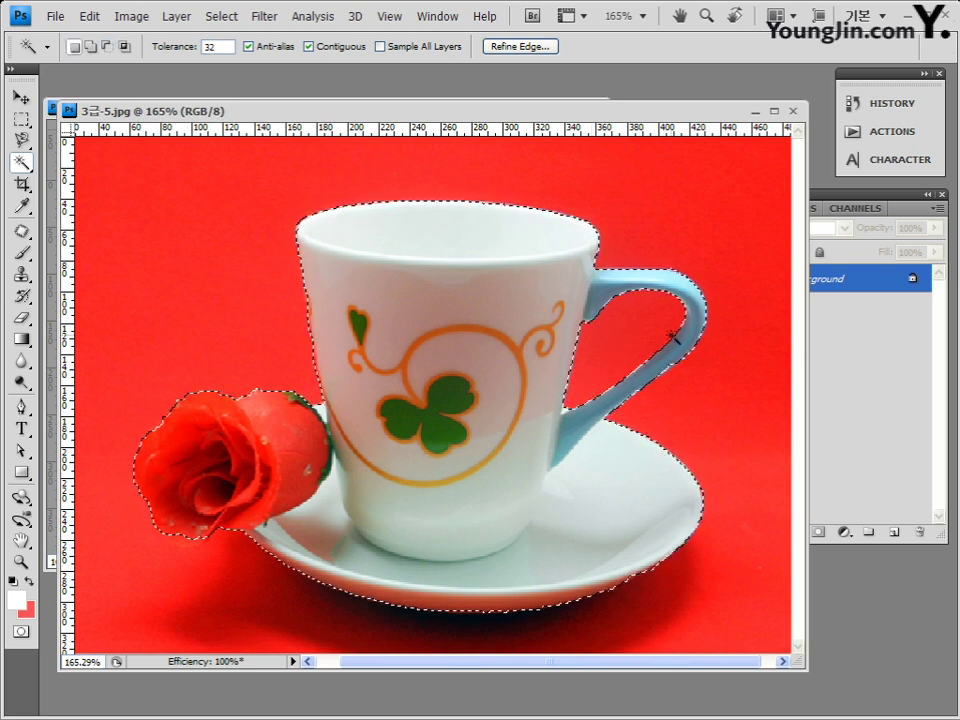
left_click(220, 47)
Copy the selected cup, saucer and rose from 3급-5.jpg into the gradient PSD document
key("ctrl+1")
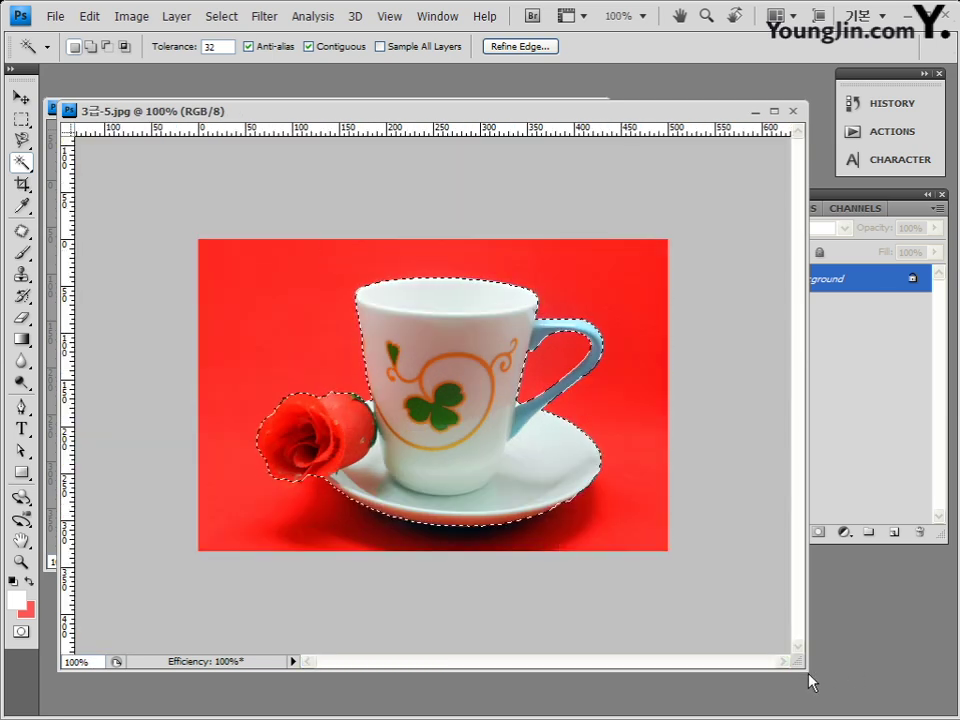
left_click_drag(803, 665, 530, 460)
left_click_drag(231, 111, 572, 264)
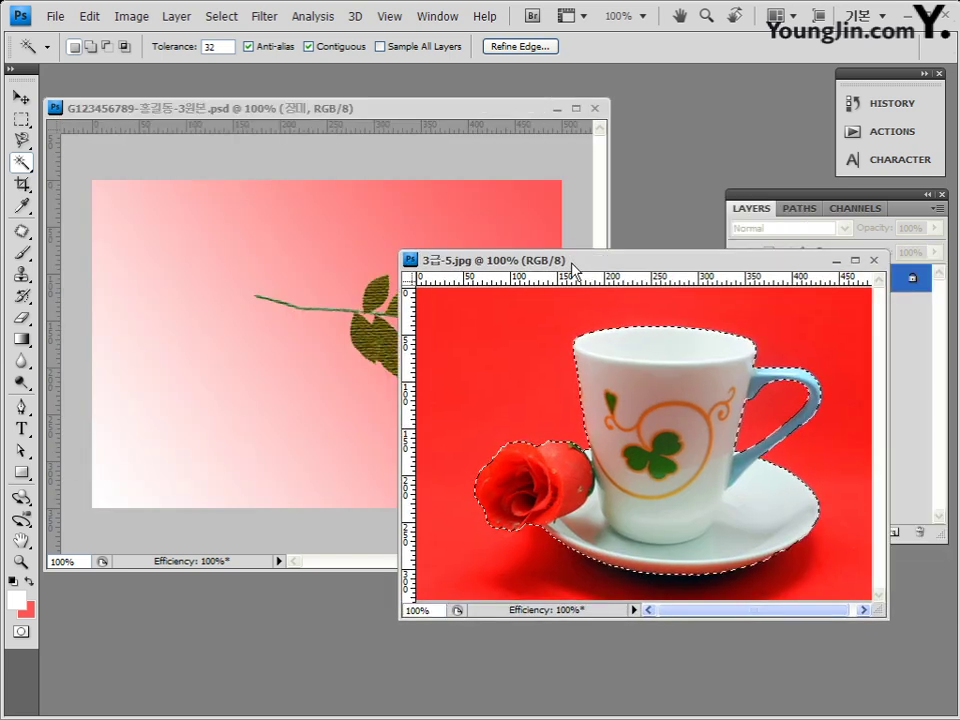
left_click(21, 96)
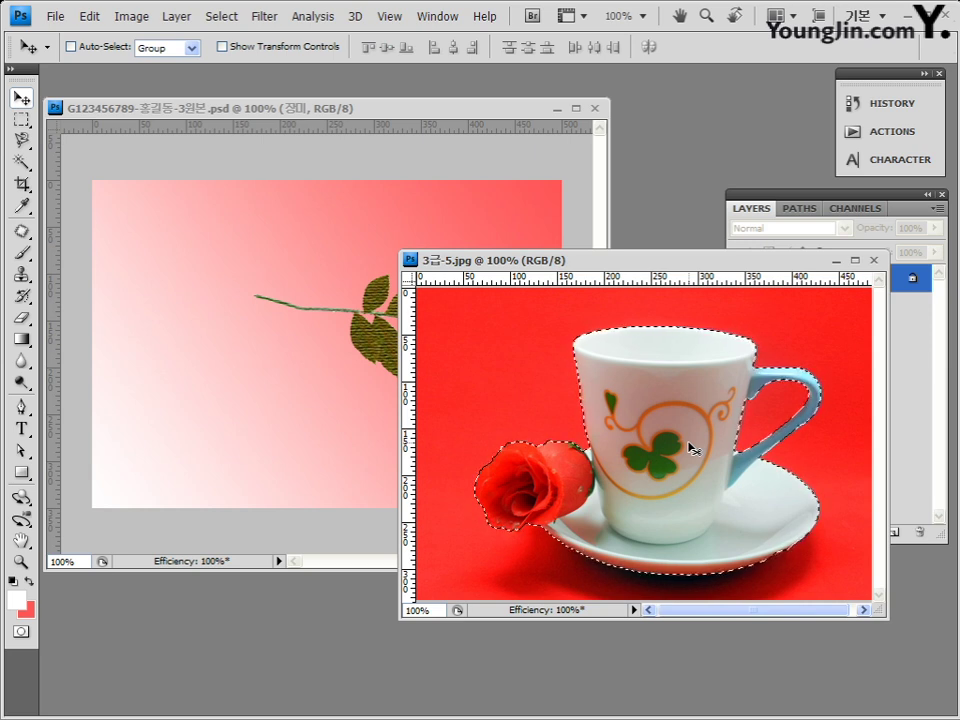
left_click_drag(690, 443, 308, 308)
left_click_drag(290, 355, 289, 346)
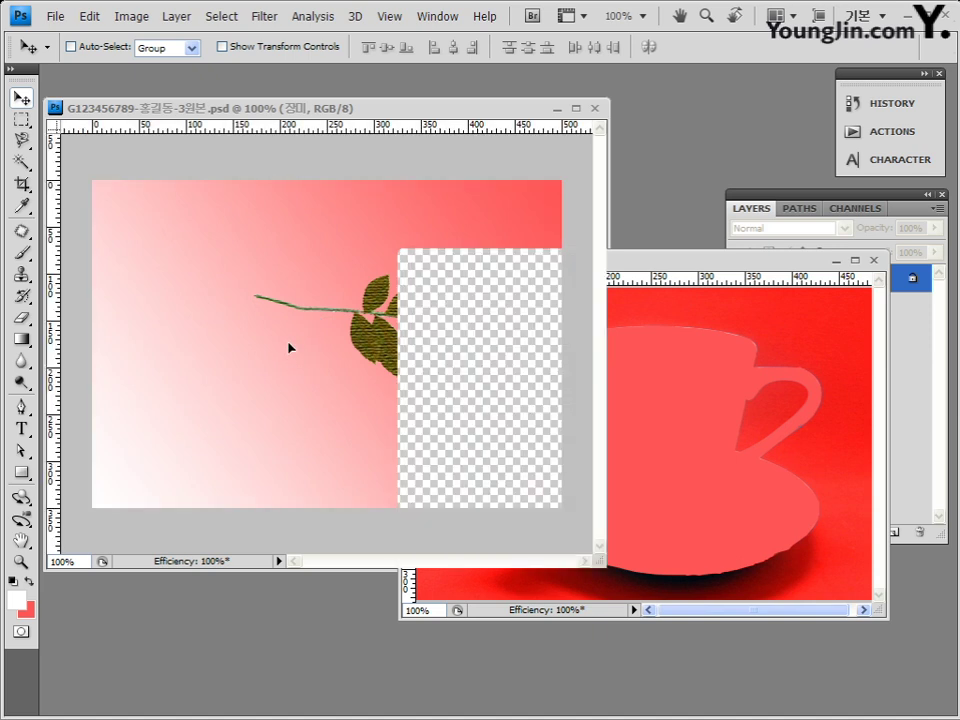
Close 3급-5.jpg and move the pasted cup up toward the middle of the gradient so its rose lies fully on the canvas
left_click(697, 272)
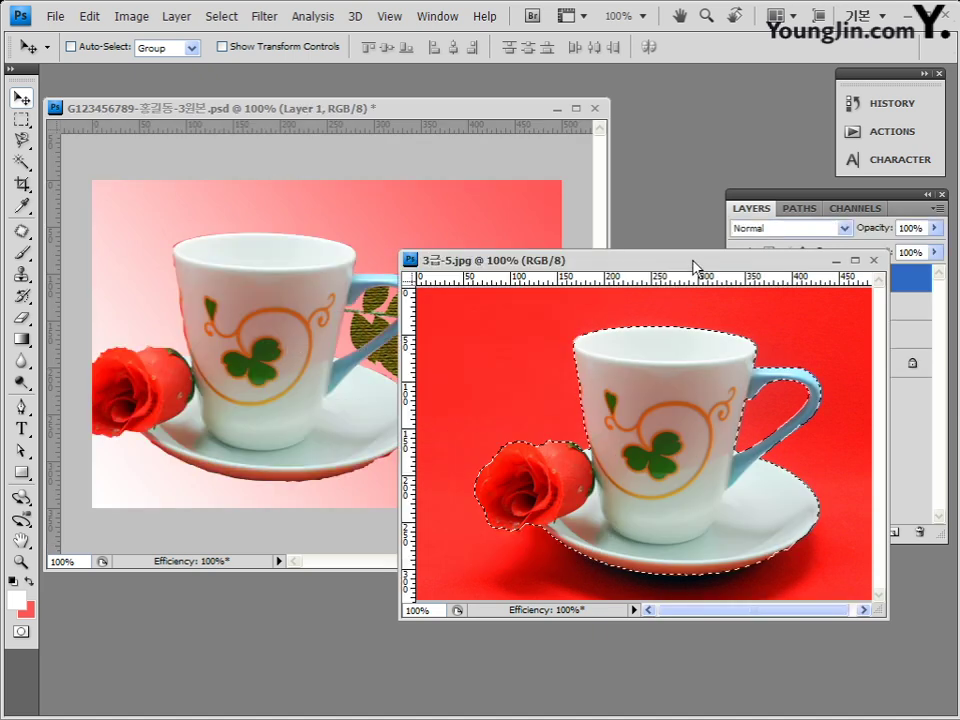
left_click(876, 261)
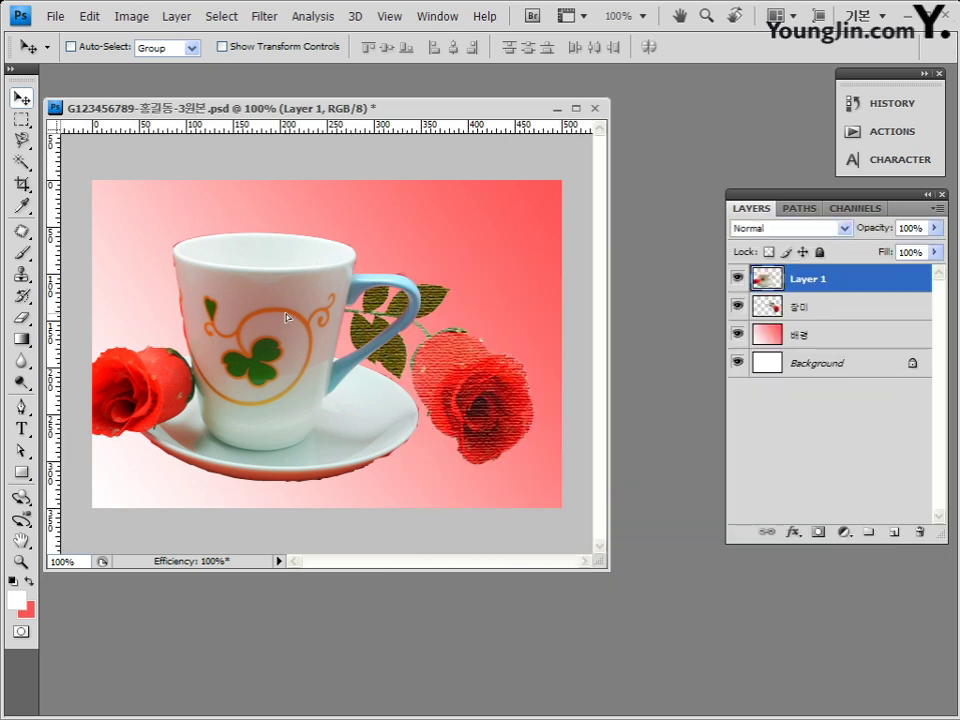
left_click_drag(287, 317, 352, 303)
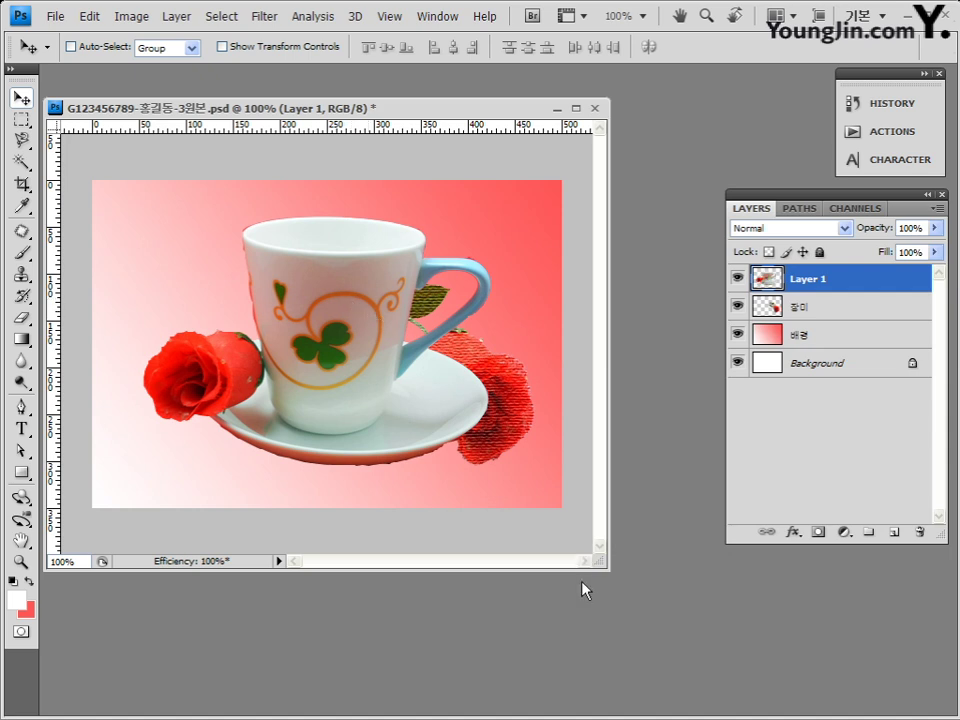
Magnify the gradient document to 200% in an enlarged window around the cup and switch to the Eraser tool
key("ctrl+plus")
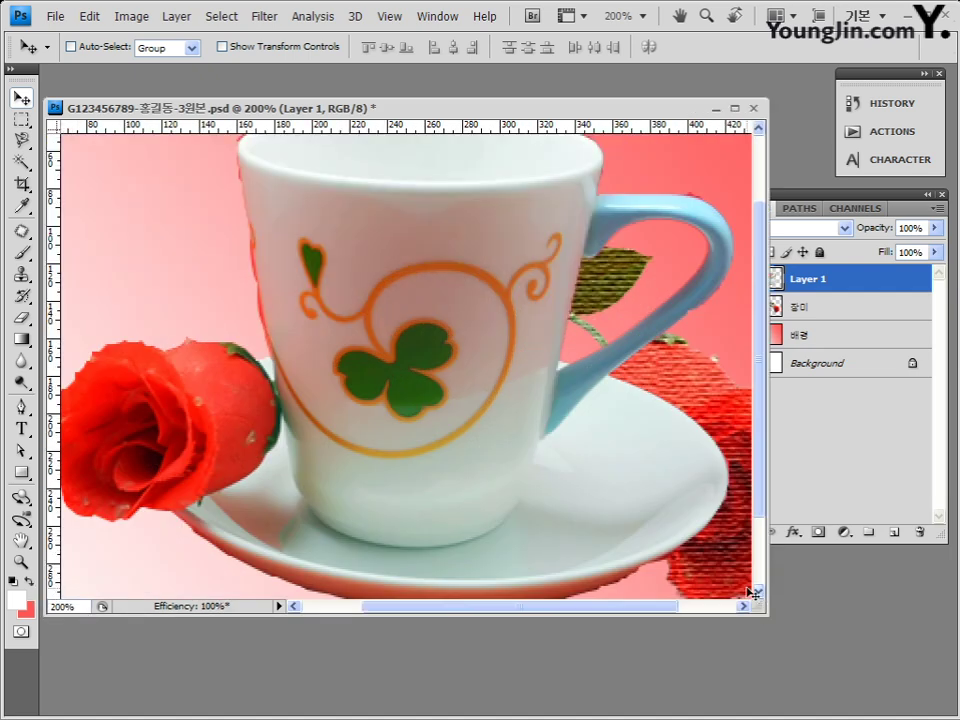
scroll(602, 536, "up", 3)
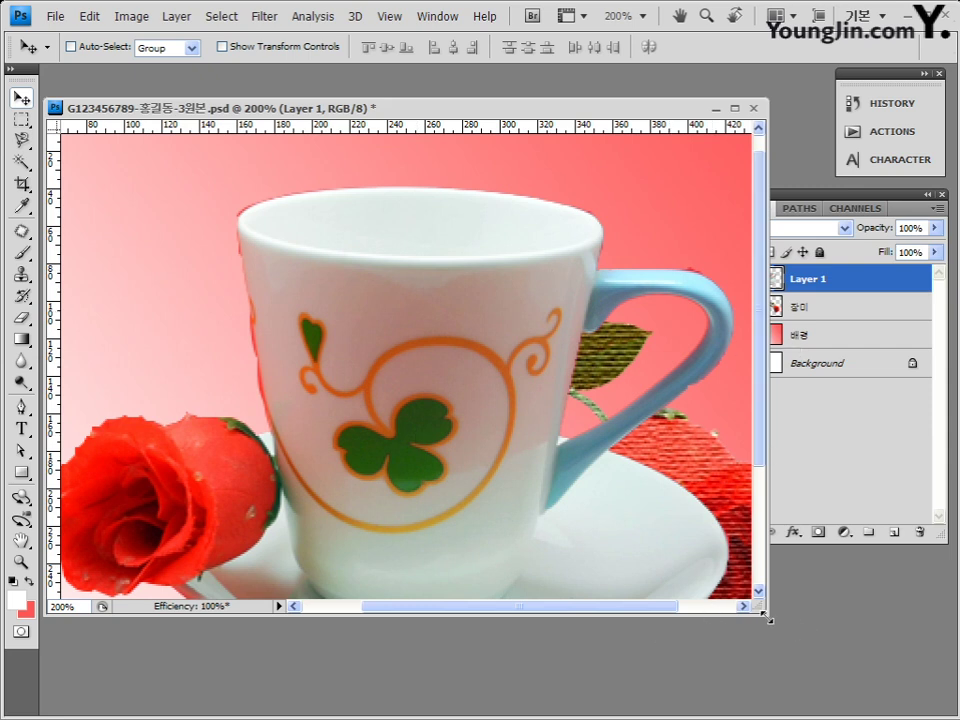
left_click_drag(770, 621, 838, 684)
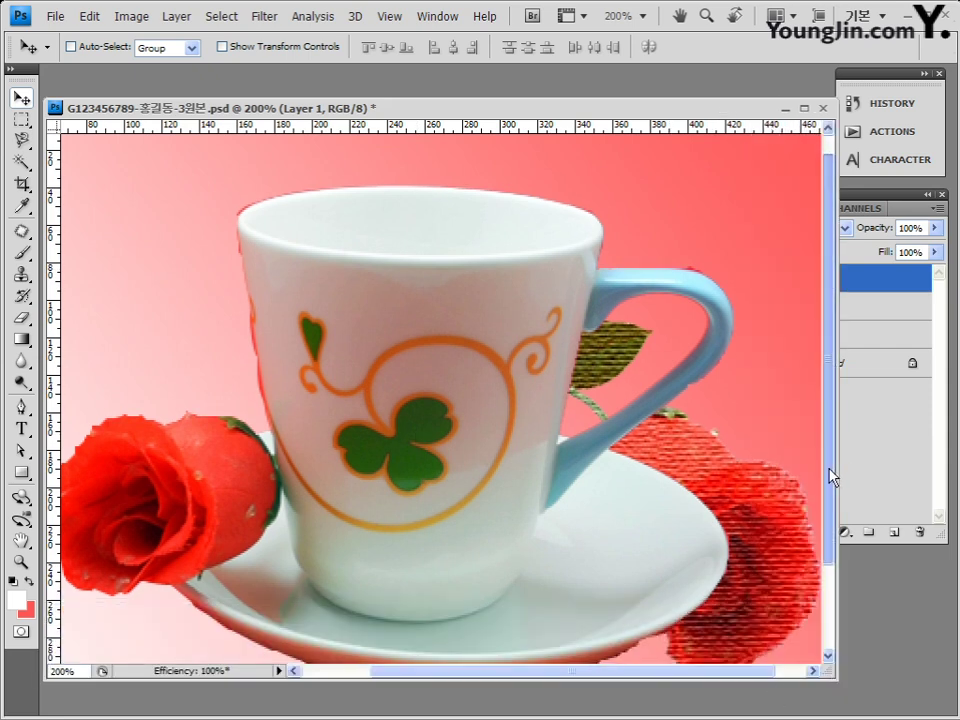
mouse_move(829, 476)
left_mouse_down()
mouse_move(831, 508)
mouse_move(831, 497)
left_mouse_up()
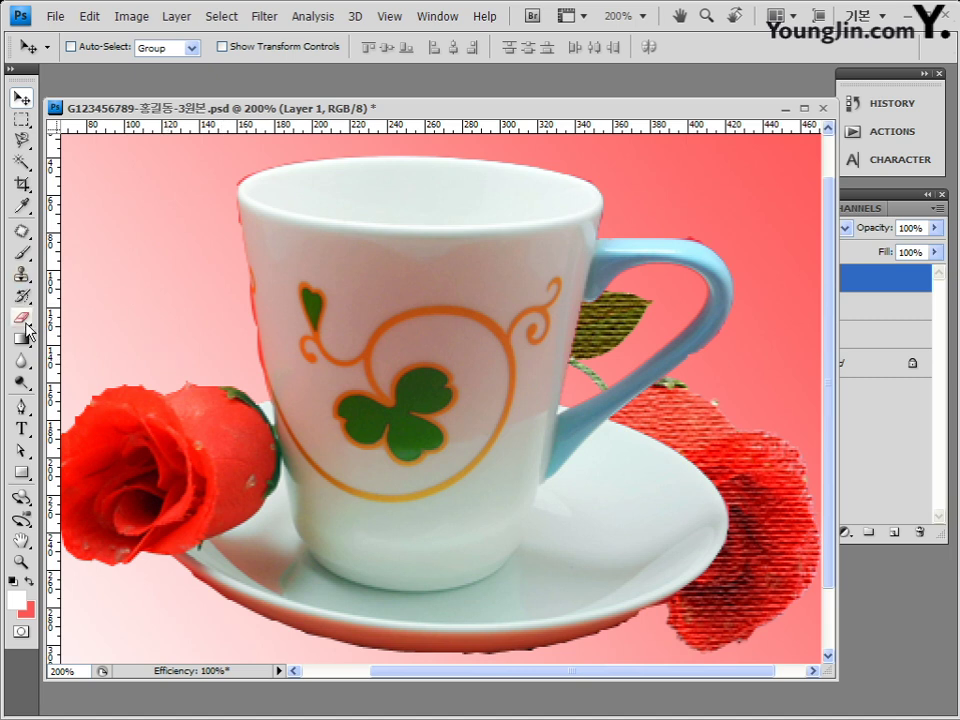
left_click_drag(22, 318, 80, 324)
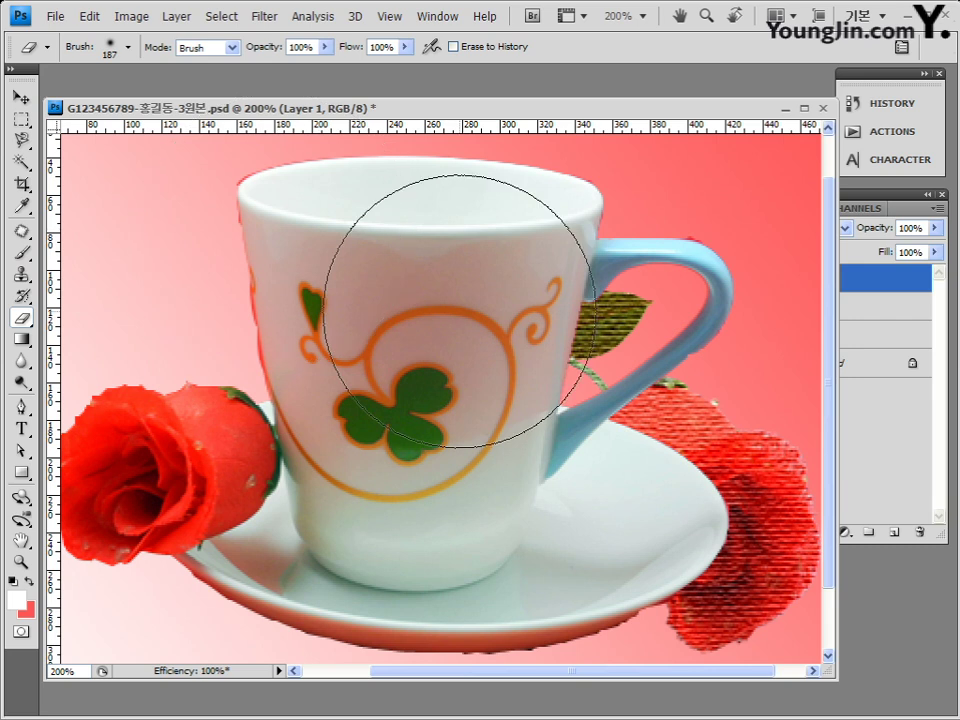
Set the eraser brush to a 28 px diameter with 44% hardness
left_click(128, 46)
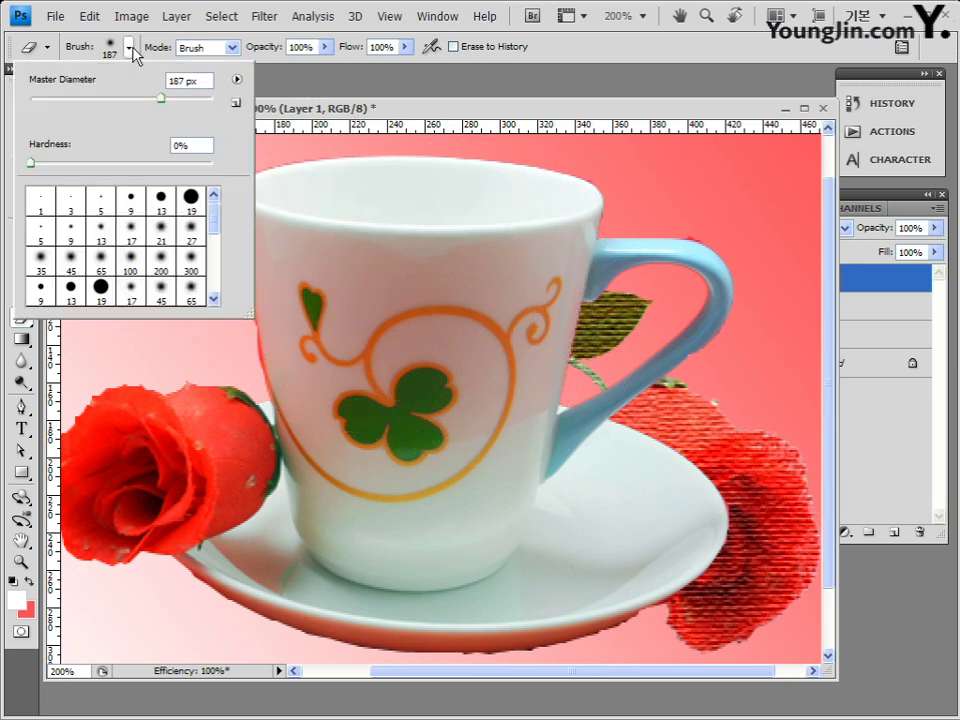
left_click(80, 98)
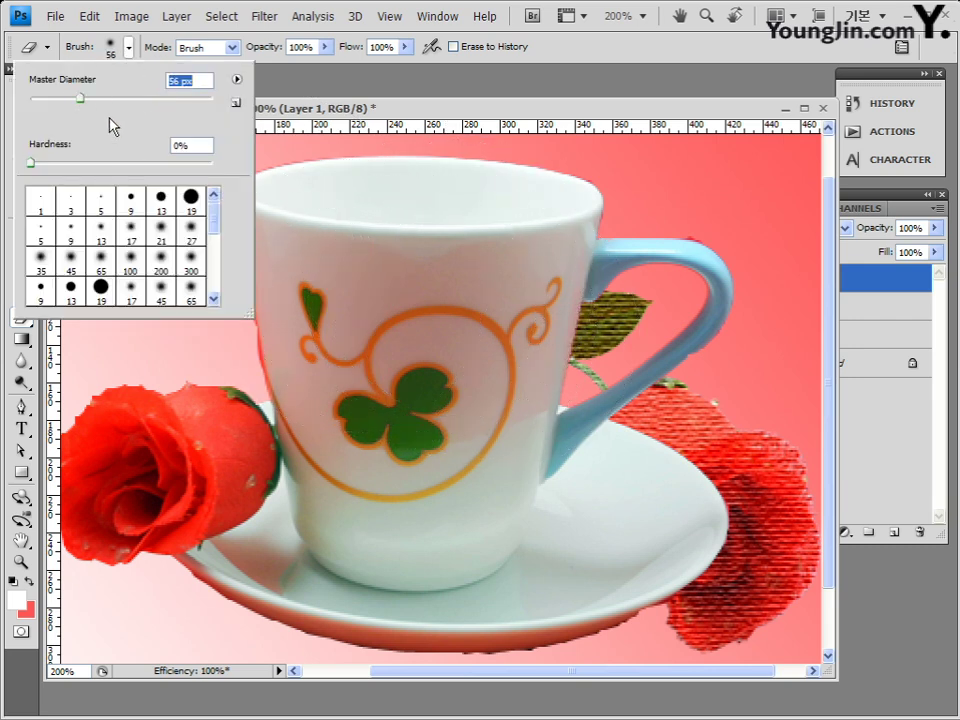
left_click(55, 99)
key("Tab")
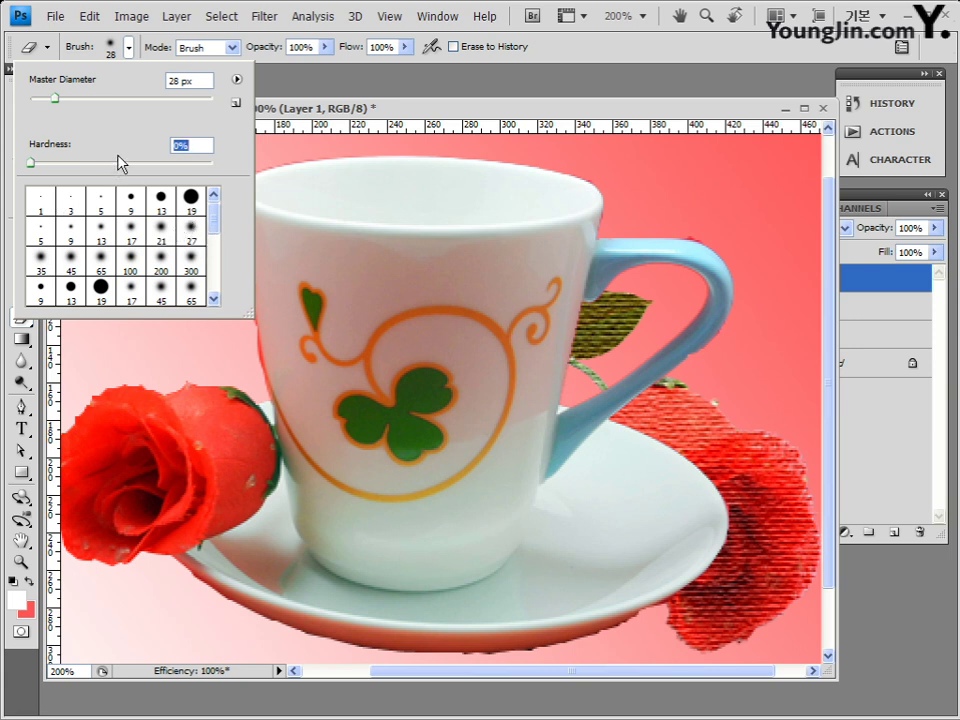
left_click_drag(82, 163, 110, 163)
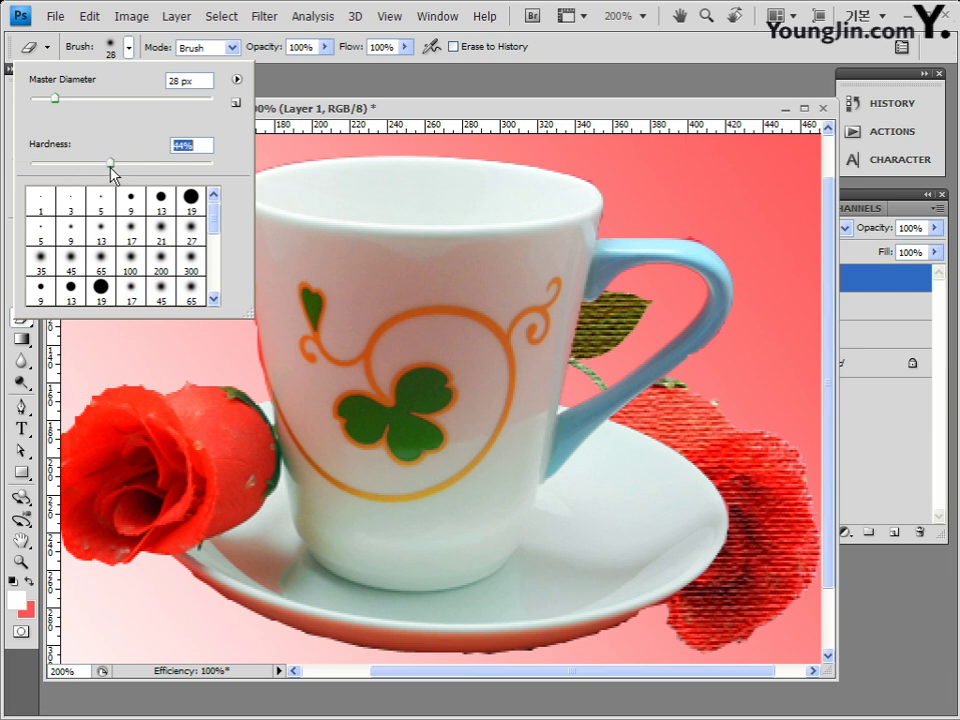
key("Return")
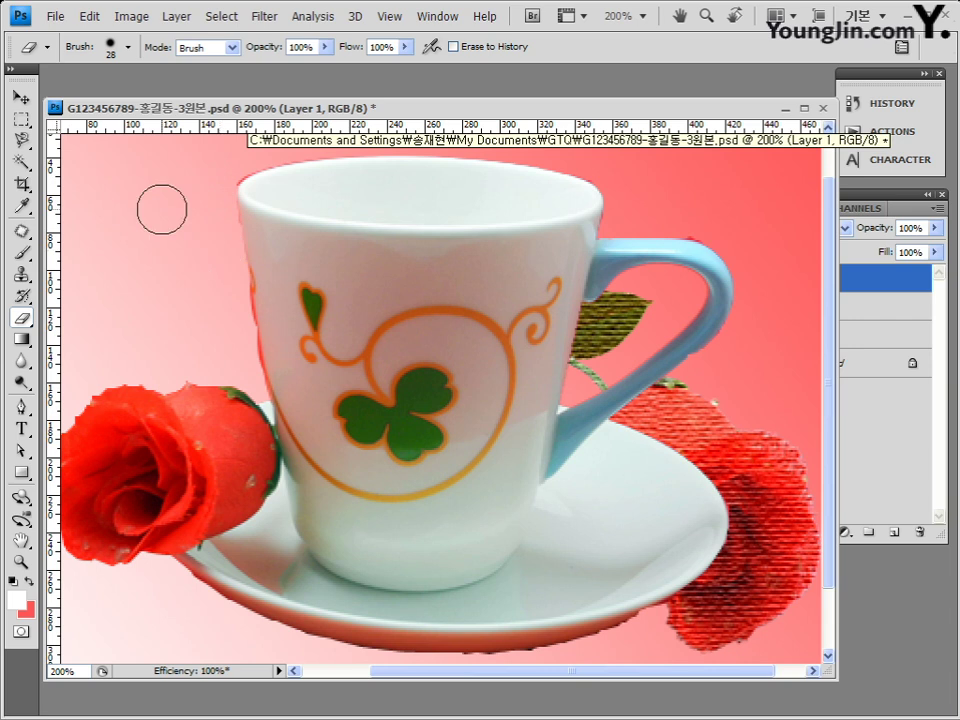
Choose the hard 19 px brush preset for the eraser and clean the red fringe off the cup's upper edge
left_click(118, 47)
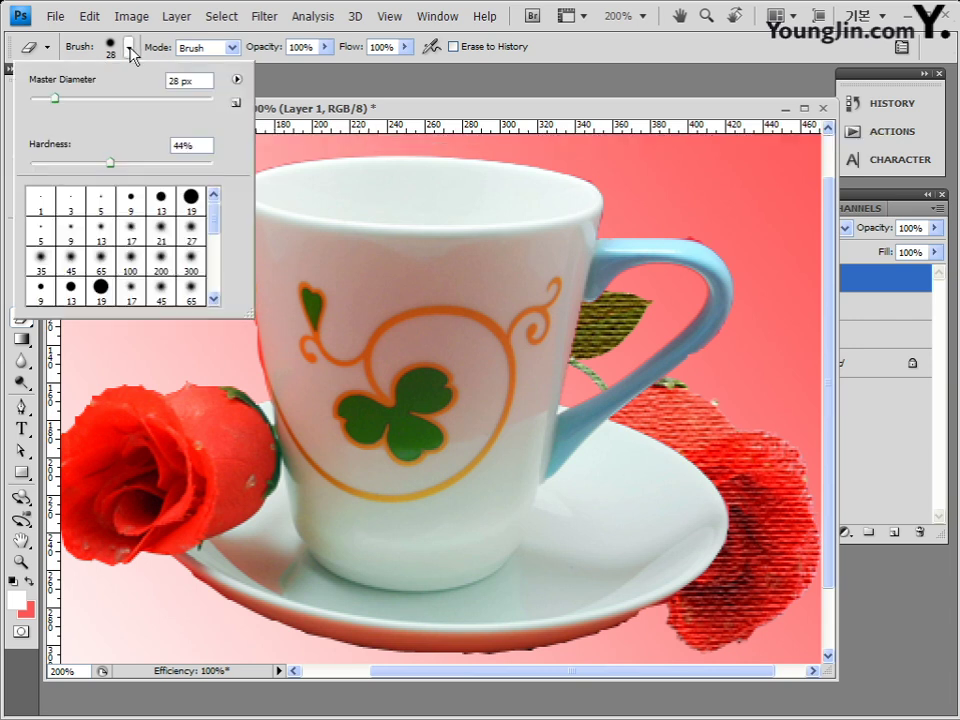
key("Return")
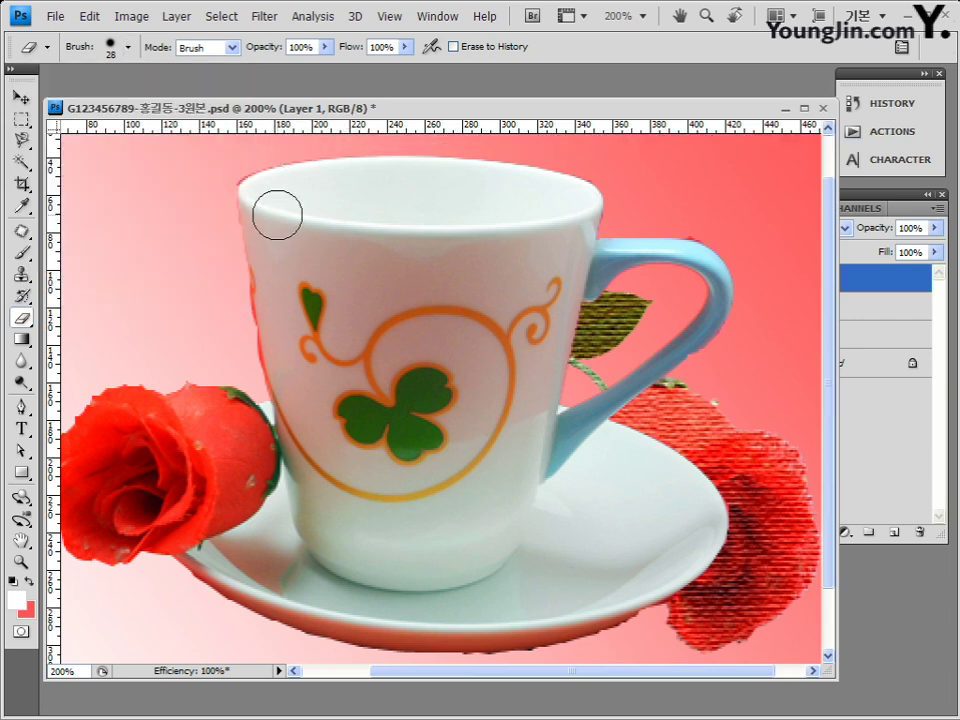
left_click(128, 47)
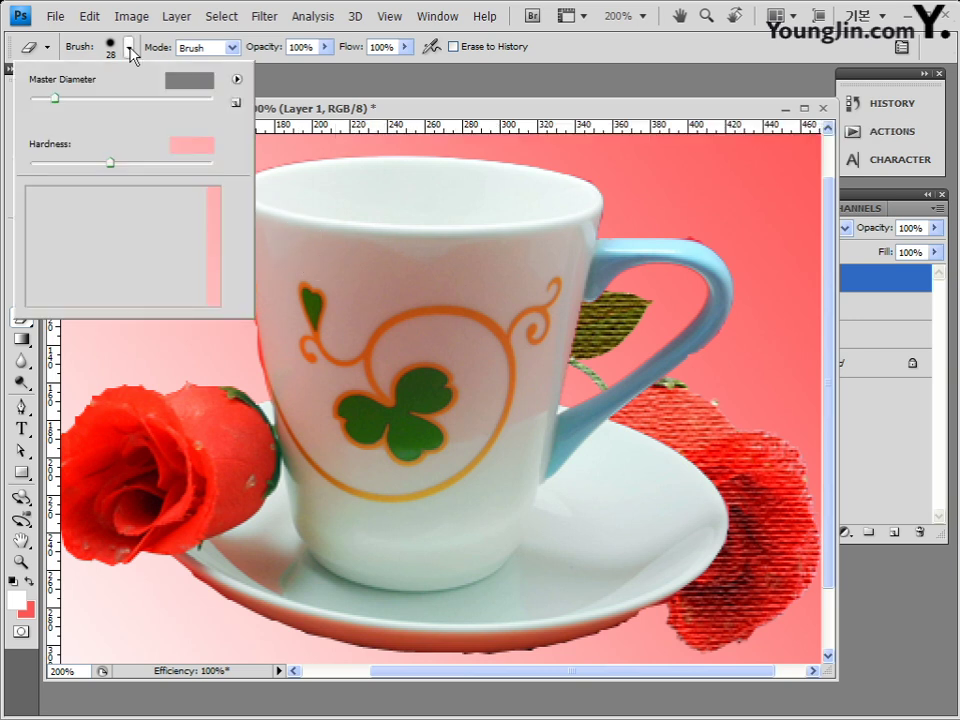
left_click_drag(107, 163, 203, 170)
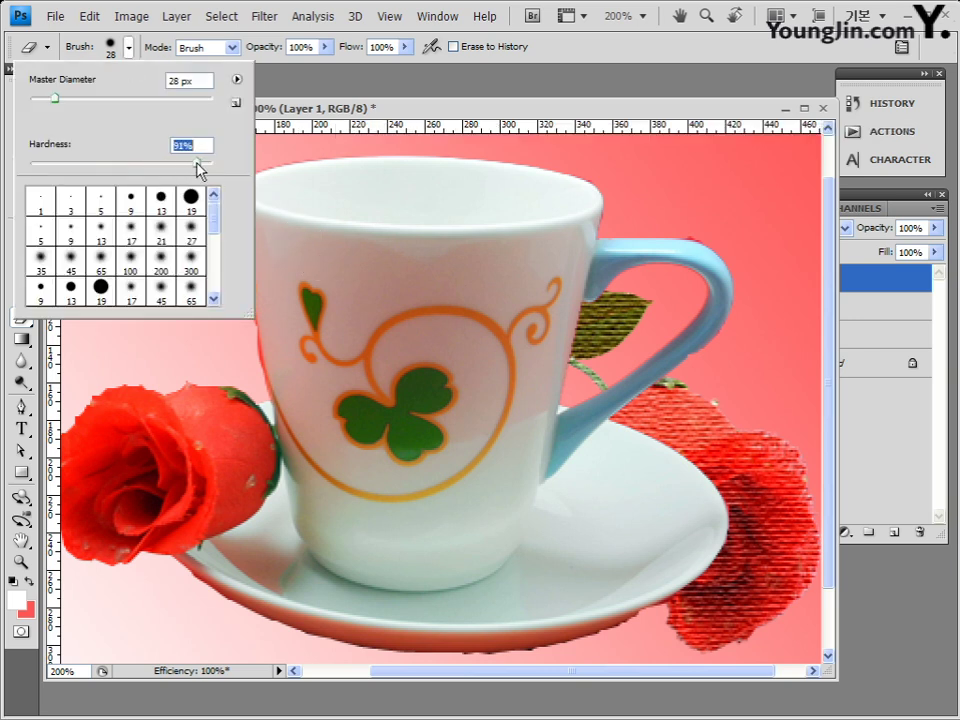
left_click(191, 200)
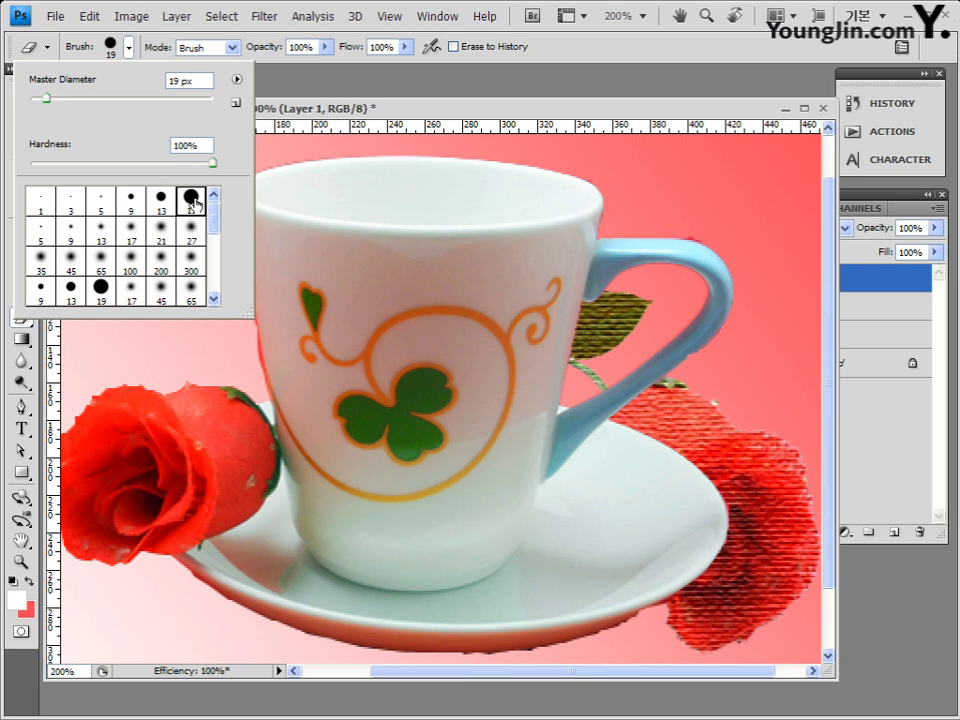
left_click(274, 119)
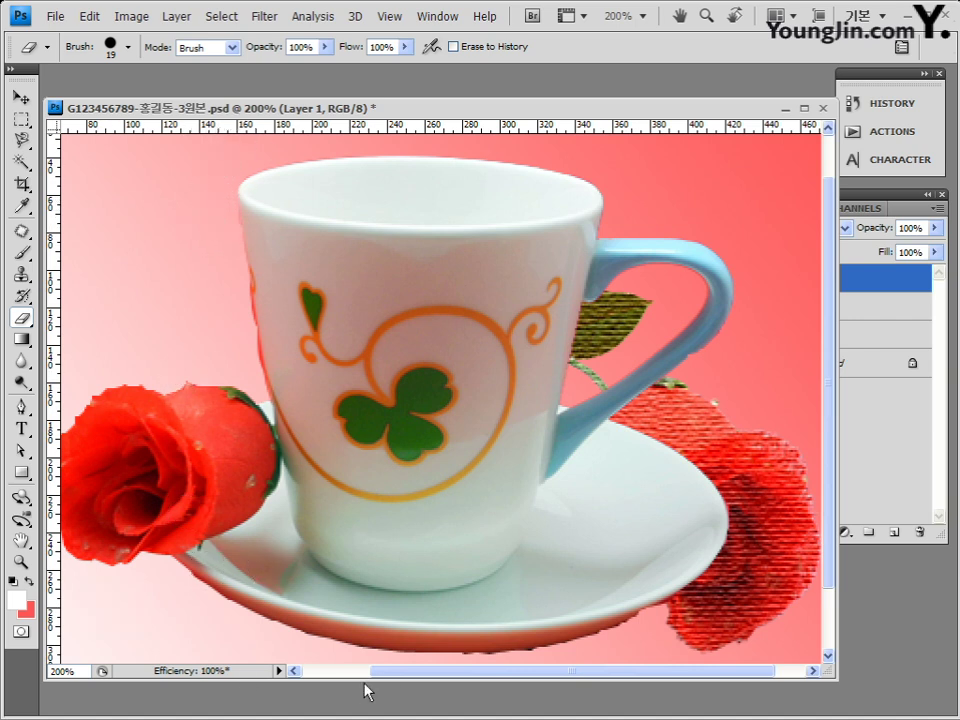
Enlarge the eraser to 48 px at 100% hardness and trim the saucer's ragged lower edge, undoing a stray stroke
scroll(429, 618, "down", 3)
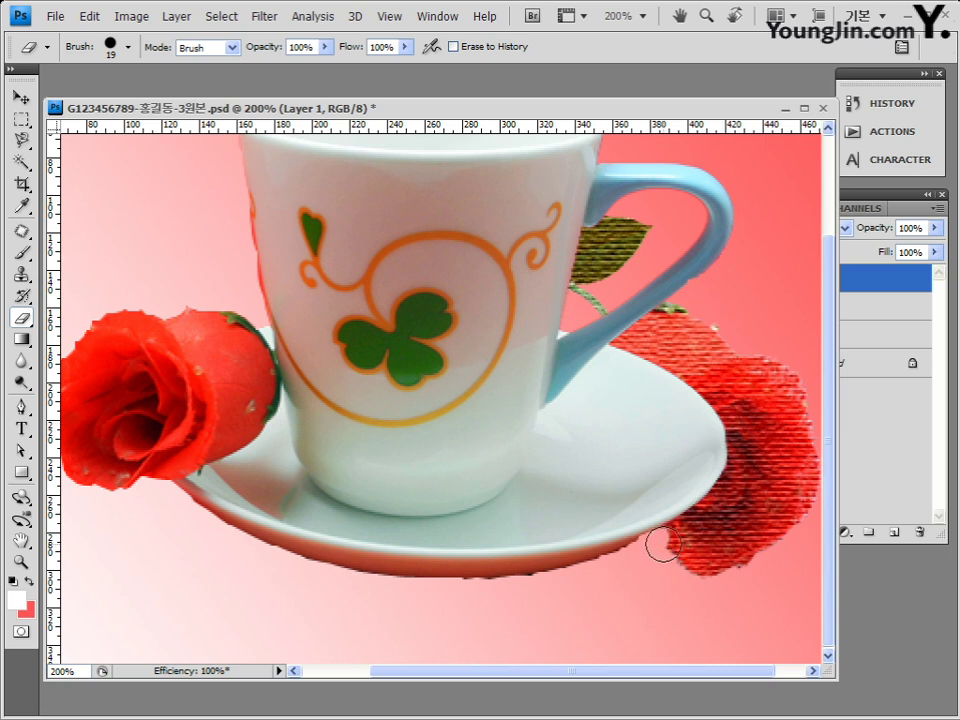
right_click(625, 580)
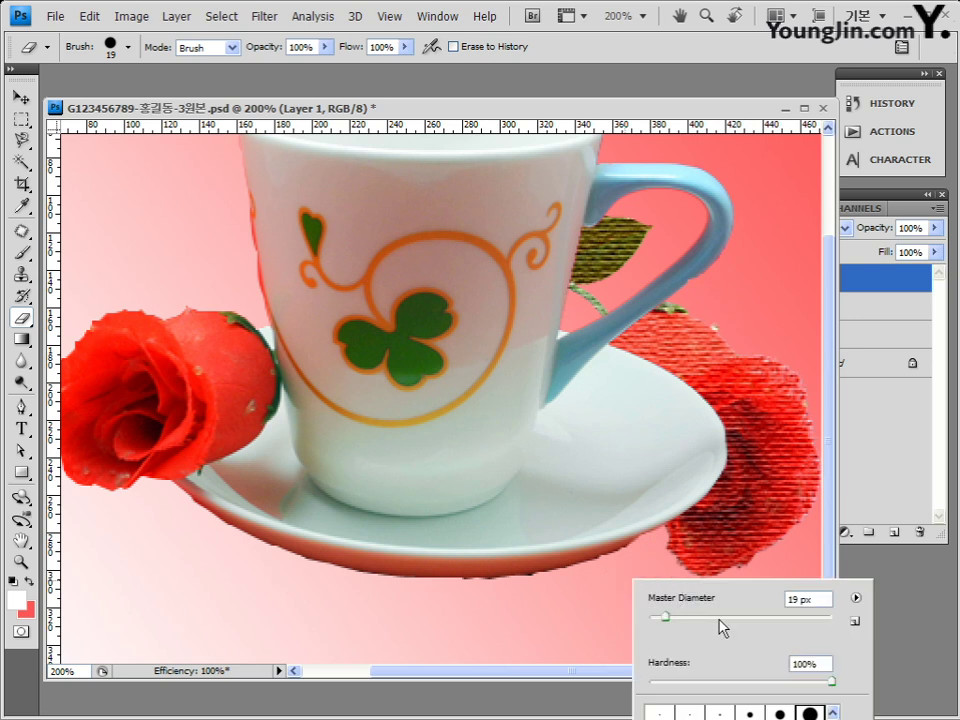
left_click(692, 618)
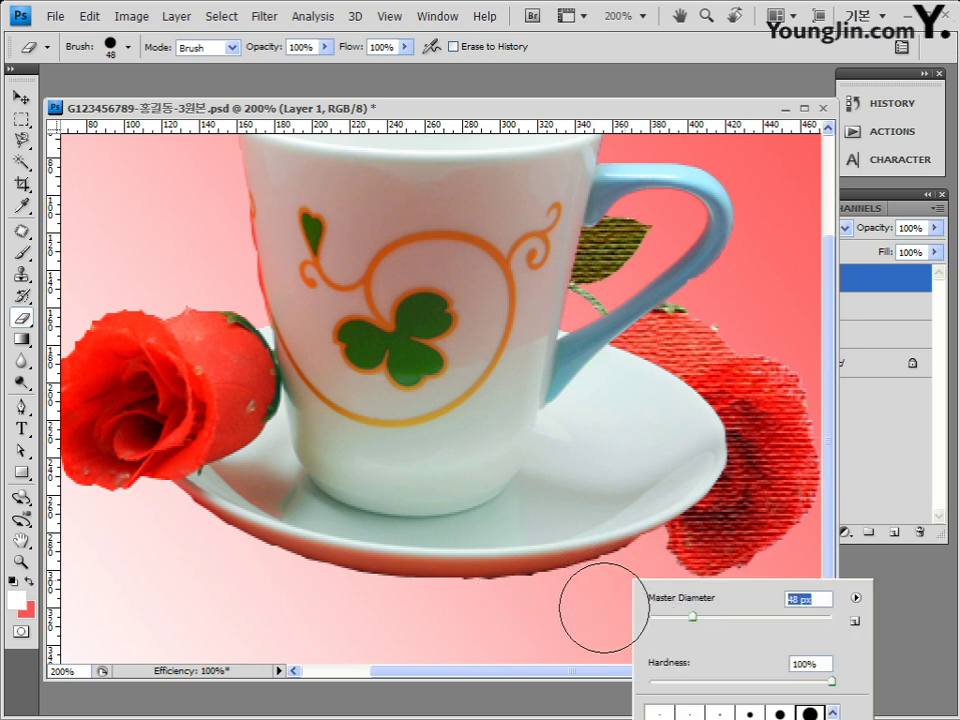
key("Return")
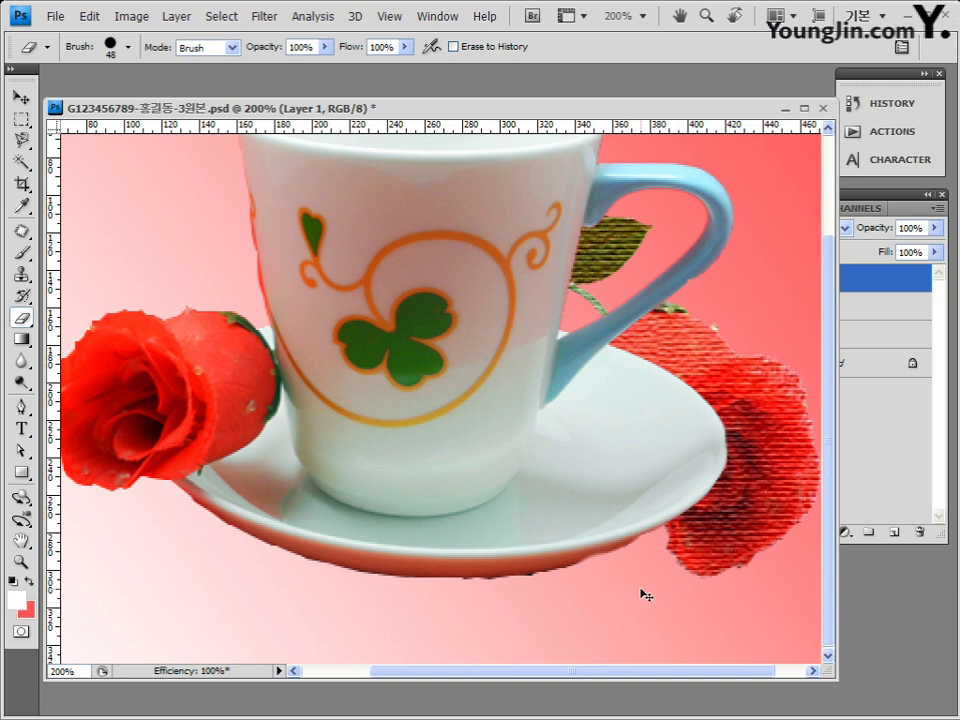
left_click(90, 17)
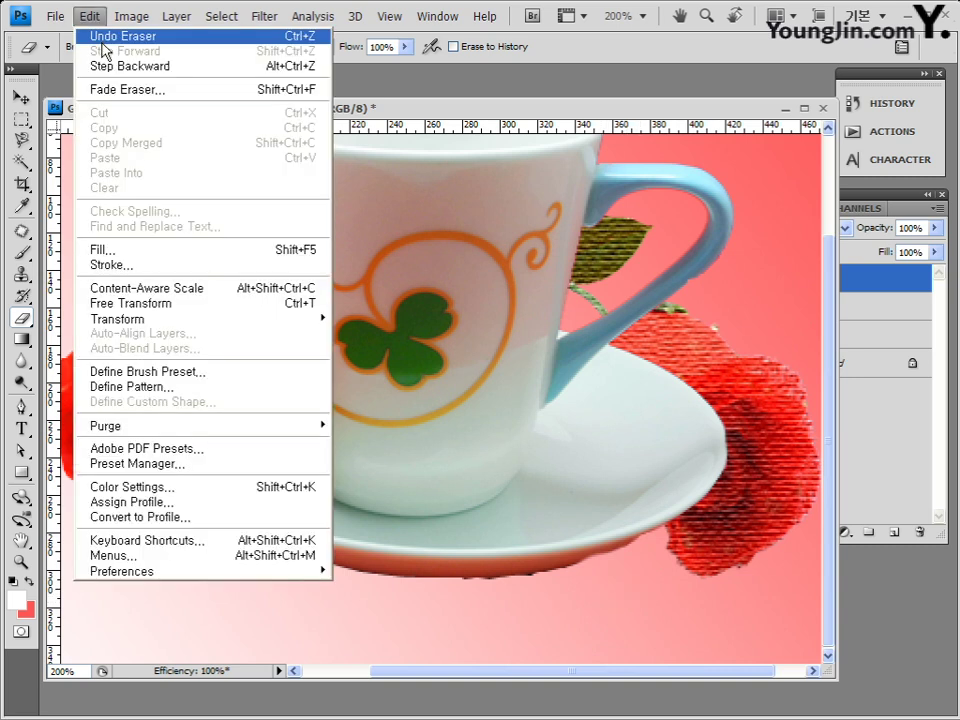
left_click(283, 36)
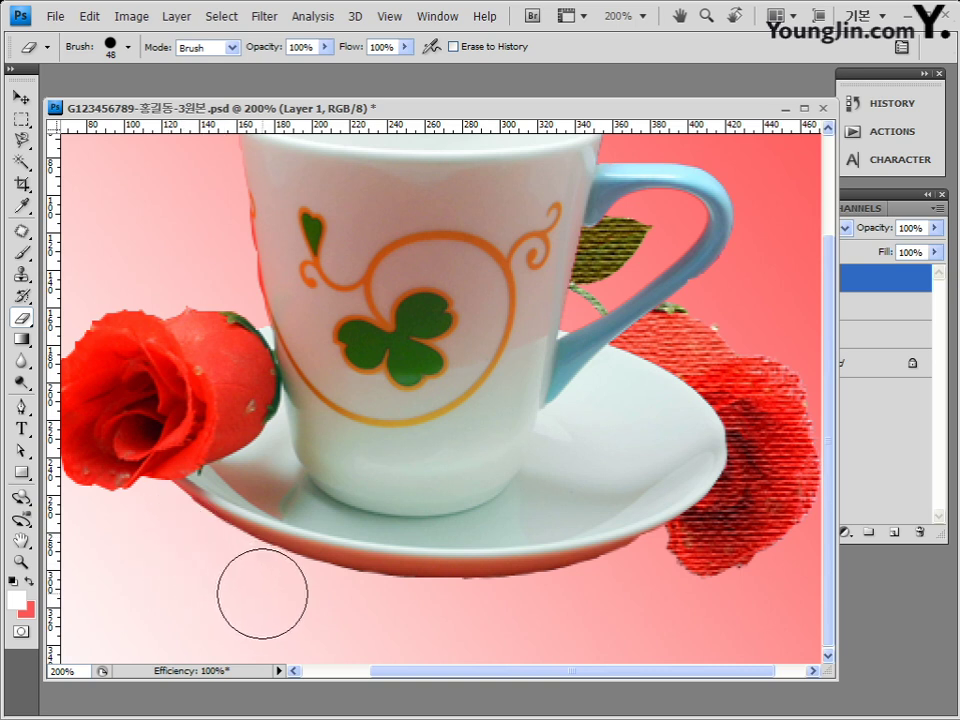
Move the cup about 48 px right and 10 px down over the textured rose, with the document window shrunk at 100%
key("ctrl+minus")
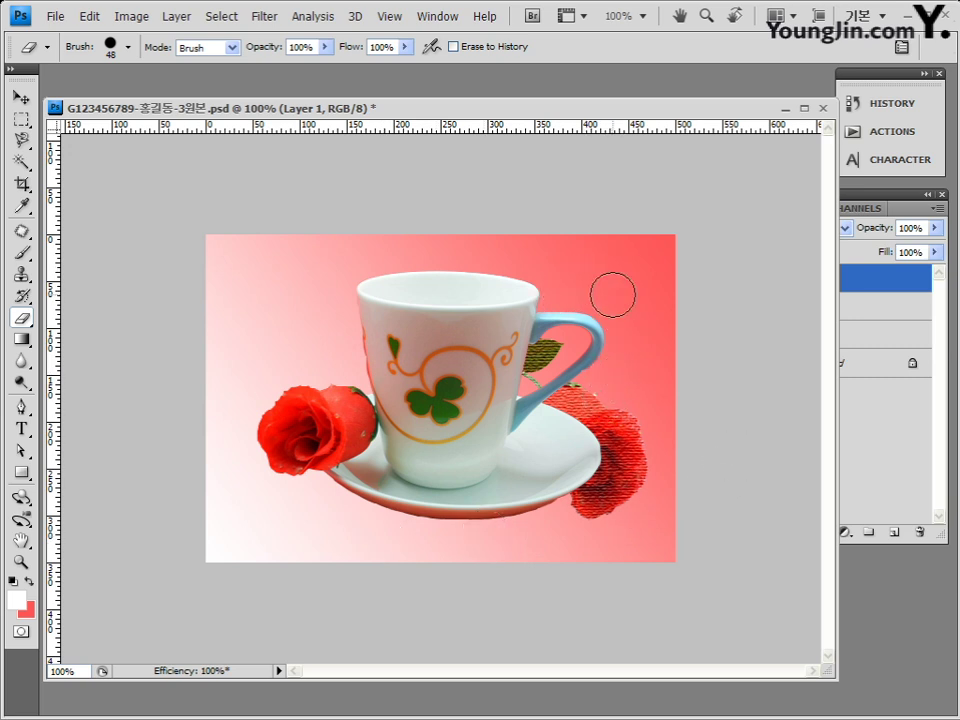
left_click(21, 97)
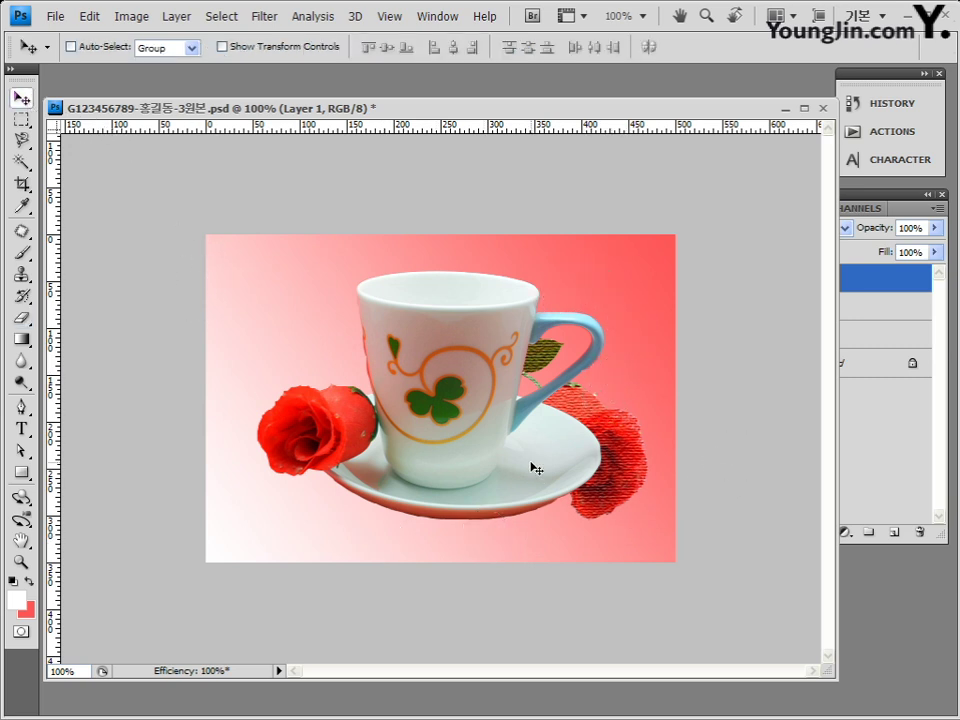
left_click_drag(495, 418, 535, 427)
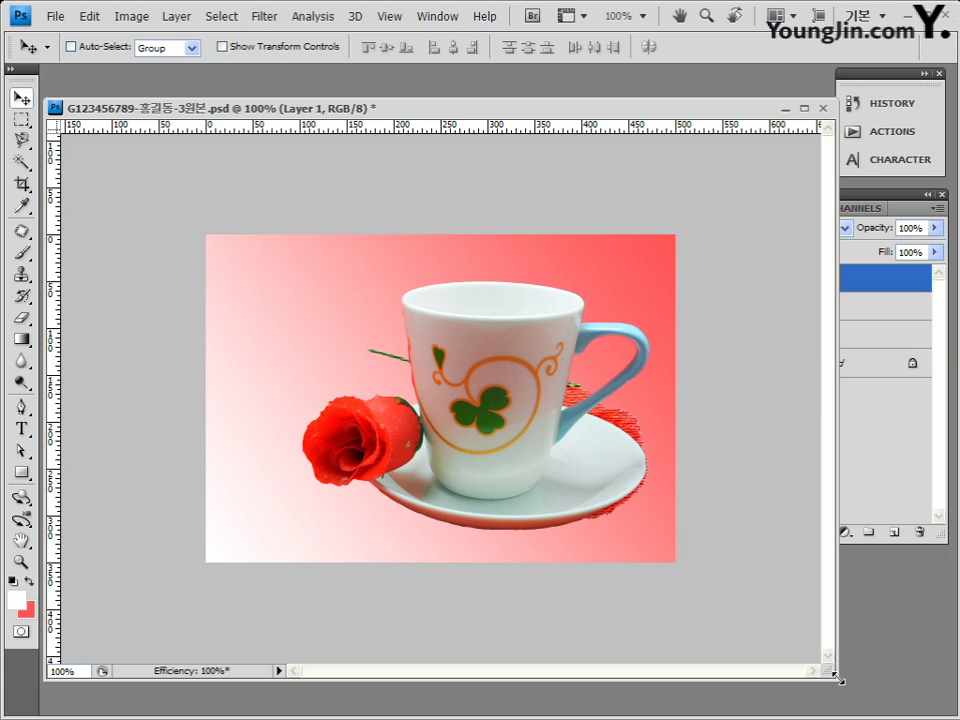
left_click_drag(839, 680, 620, 521)
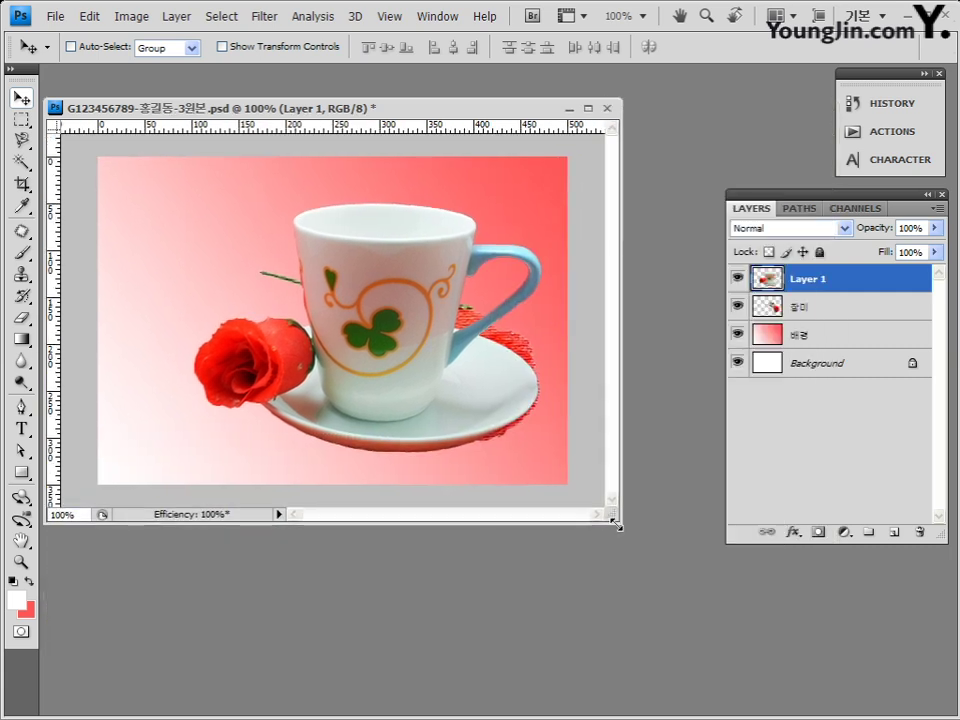
Rename the cup layer Layer 1 as 커피잔
double_click(811, 281)
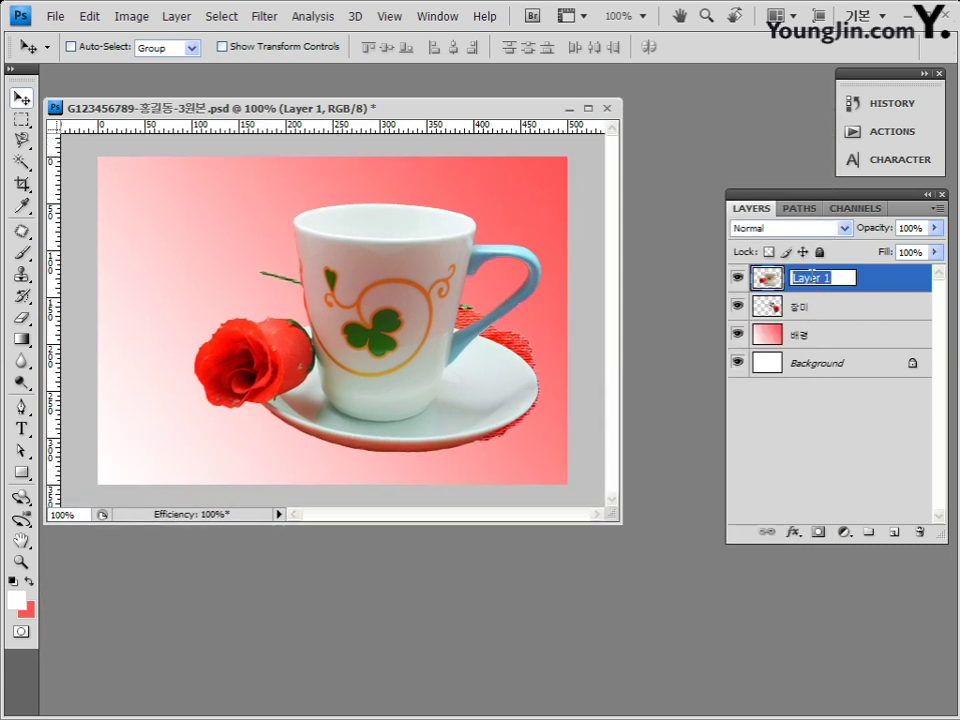
type("ㅈ")
type("커피잔")
key("Return")
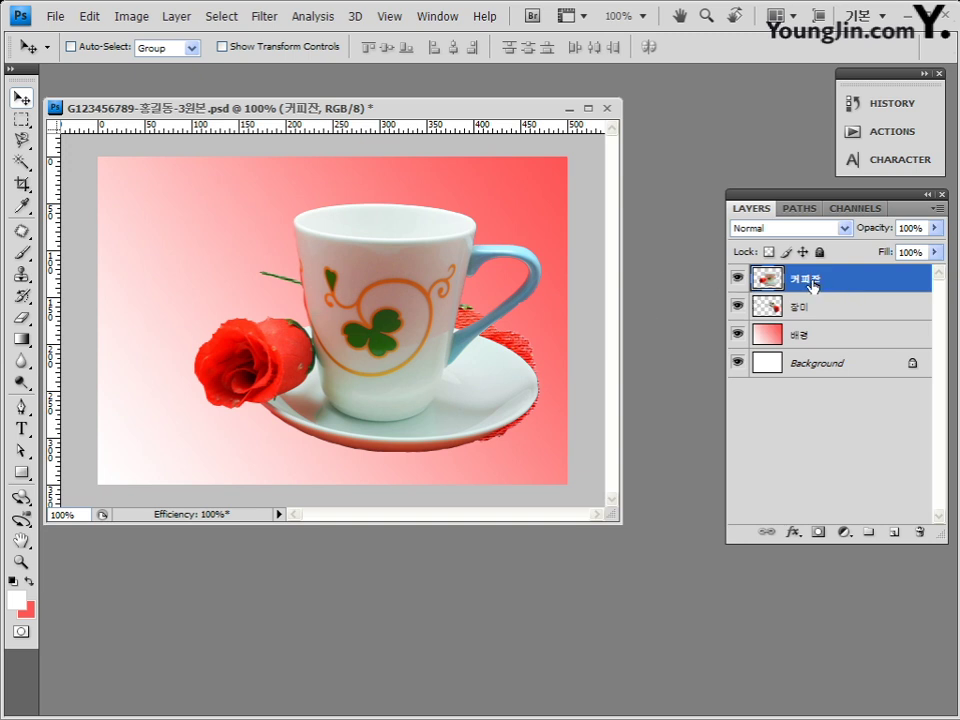
Duplicate the 커피잔 layer
left_click_drag(812, 284, 895, 533)
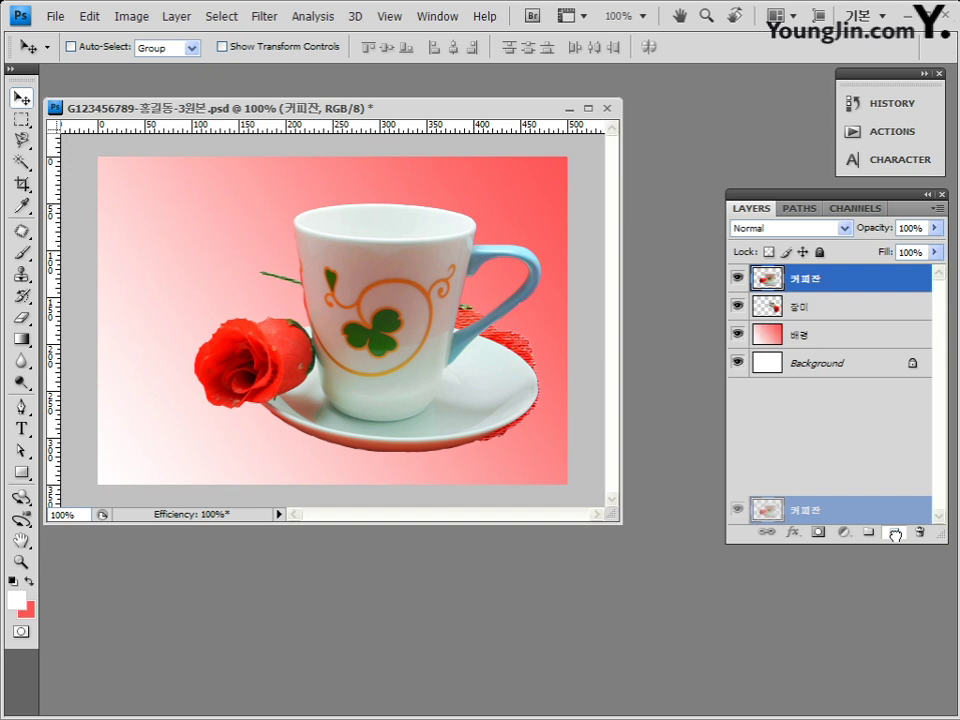
left_click_drag(895, 533, 896, 533)
left_click_drag(896, 533, 896, 533)
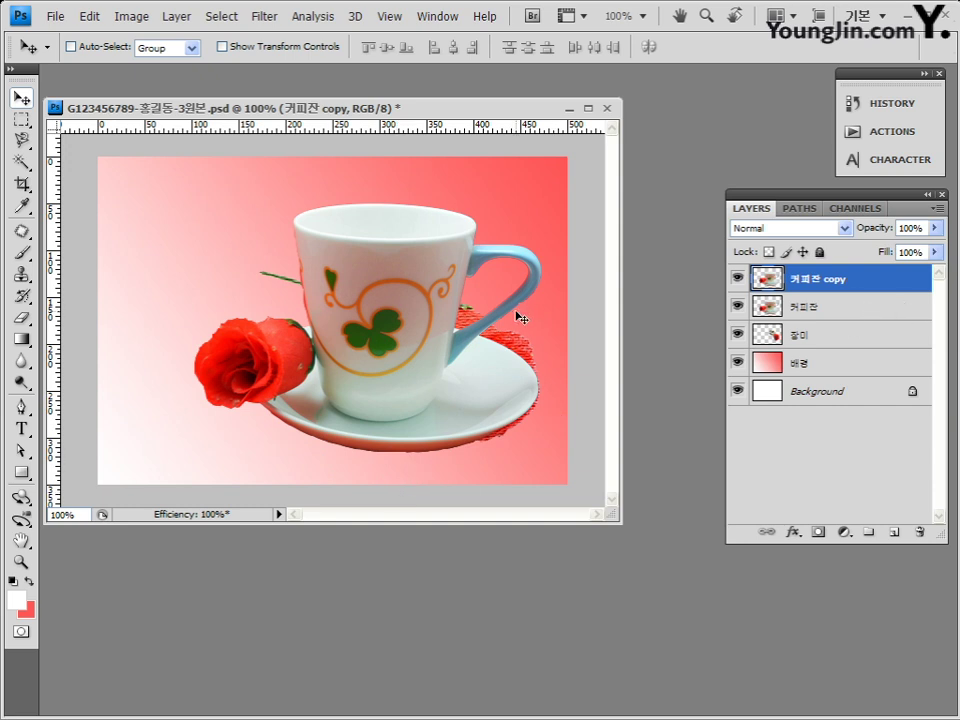
Move the original cup on layer 커피잔 about 85 px left and delete the 커피잔 copy layer
left_click(835, 313)
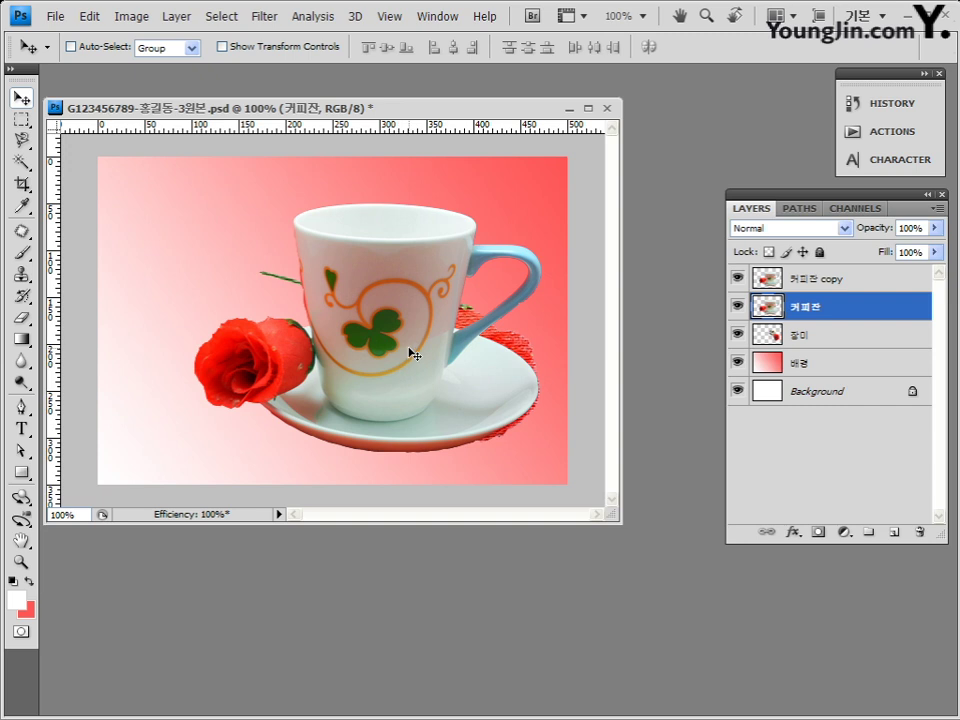
left_click_drag(413, 353, 331, 350)
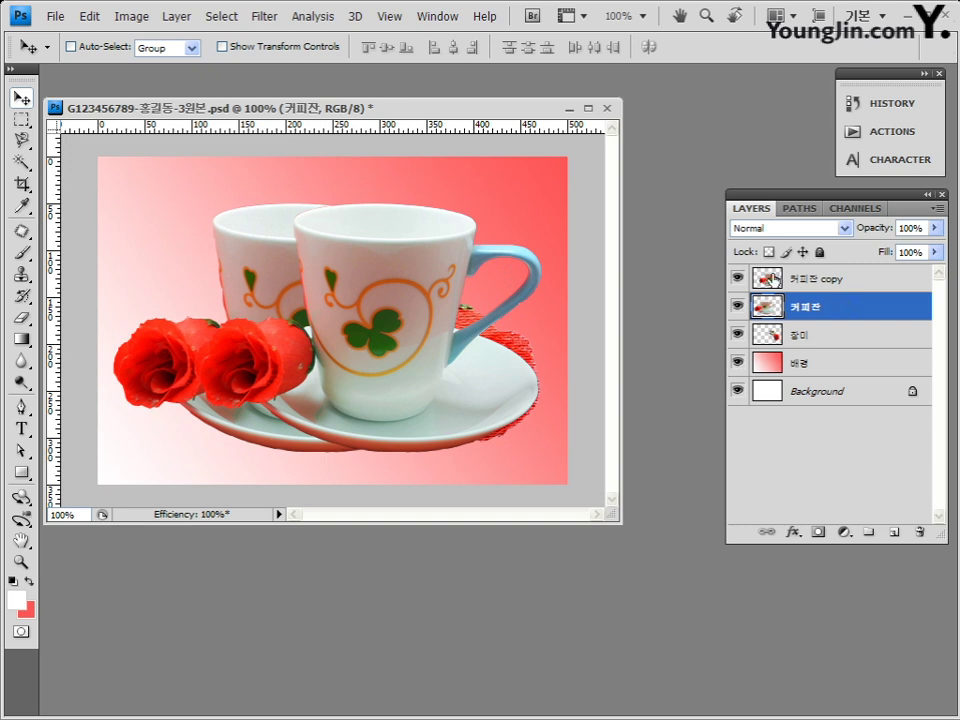
left_click(737, 279)
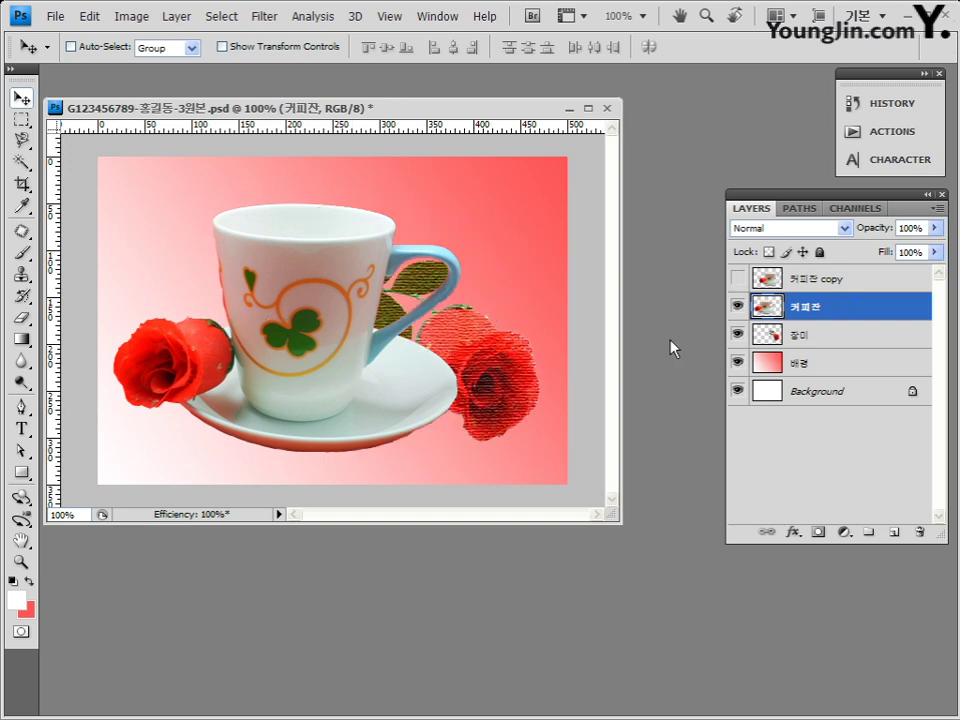
left_click(805, 285)
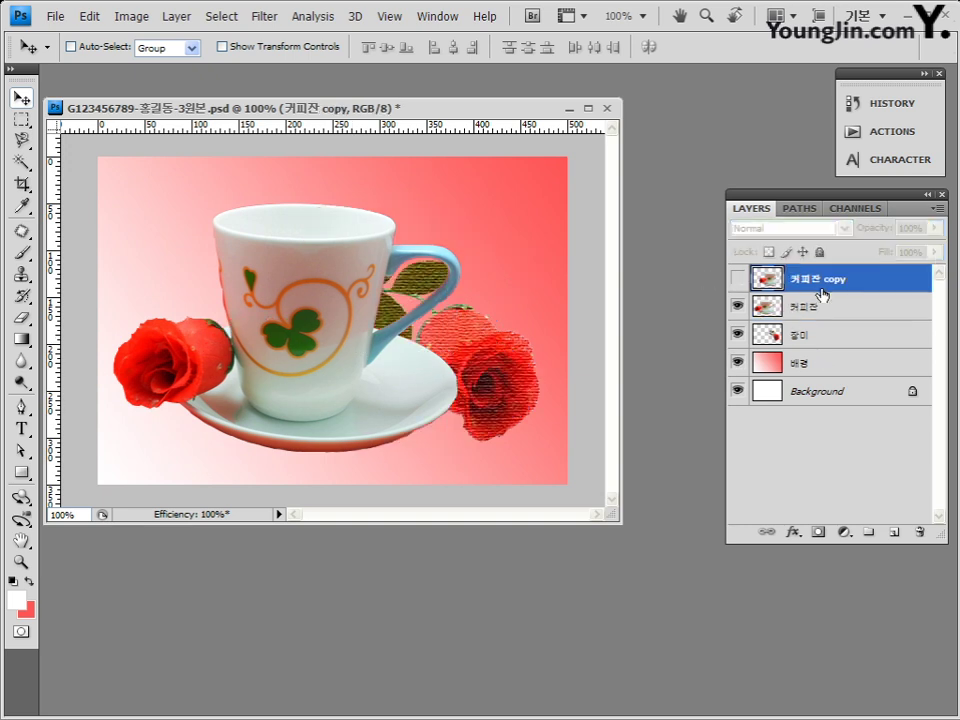
left_click_drag(821, 293, 919, 531)
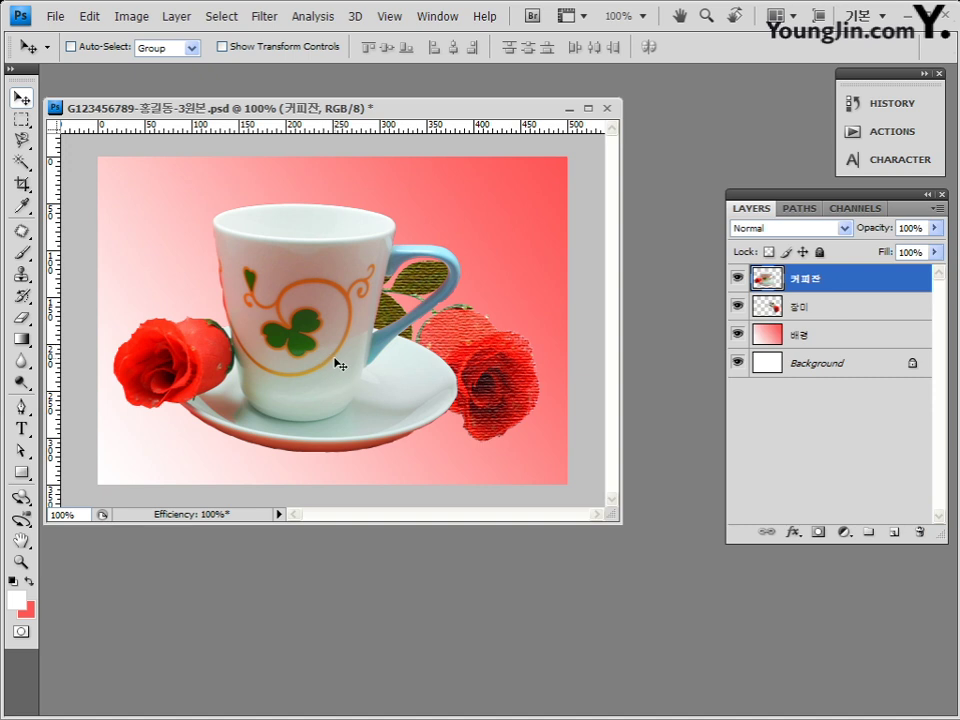
Scale the cup on layer 커피잔 proportionally to 83.1% with Free Transform, shifting it left within the canvas
key("ctrl+t")
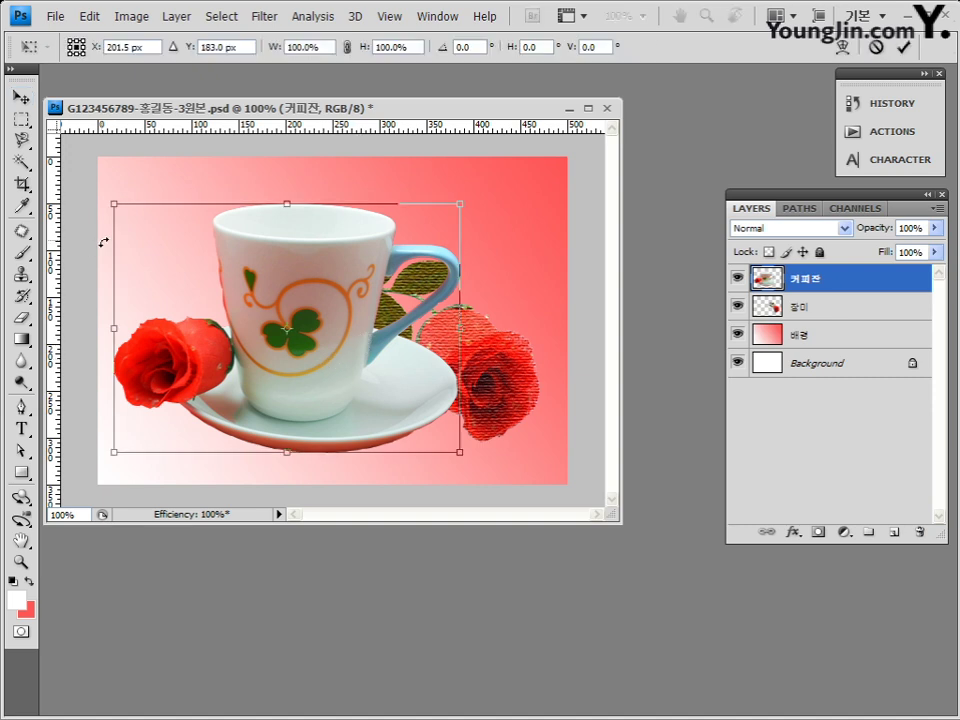
left_click_drag(113, 204, 143, 224)
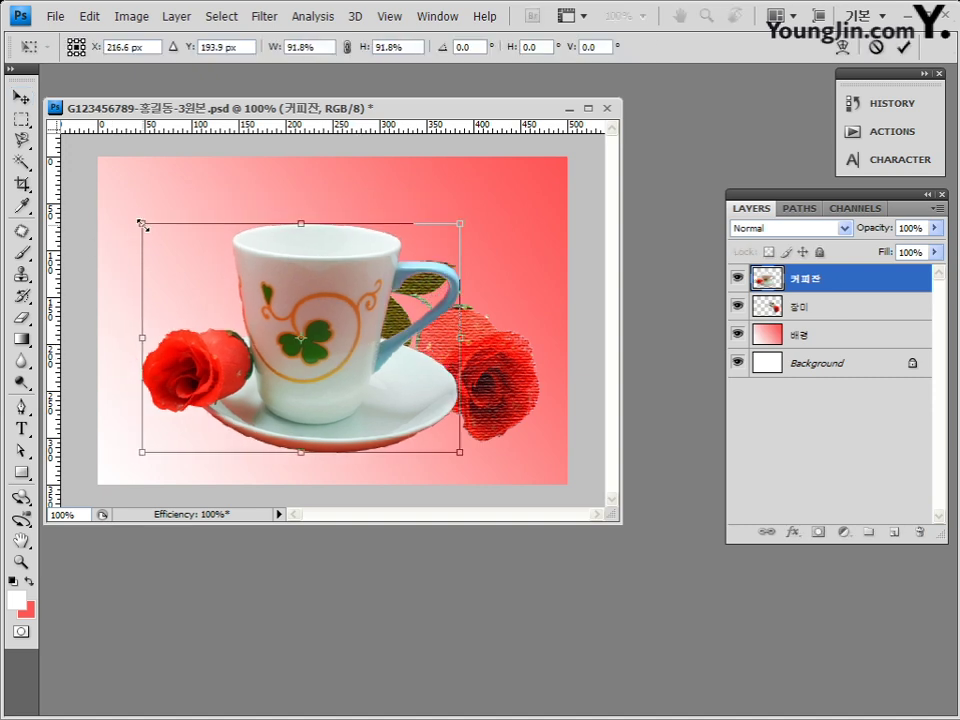
left_click_drag(461, 451, 444, 440)
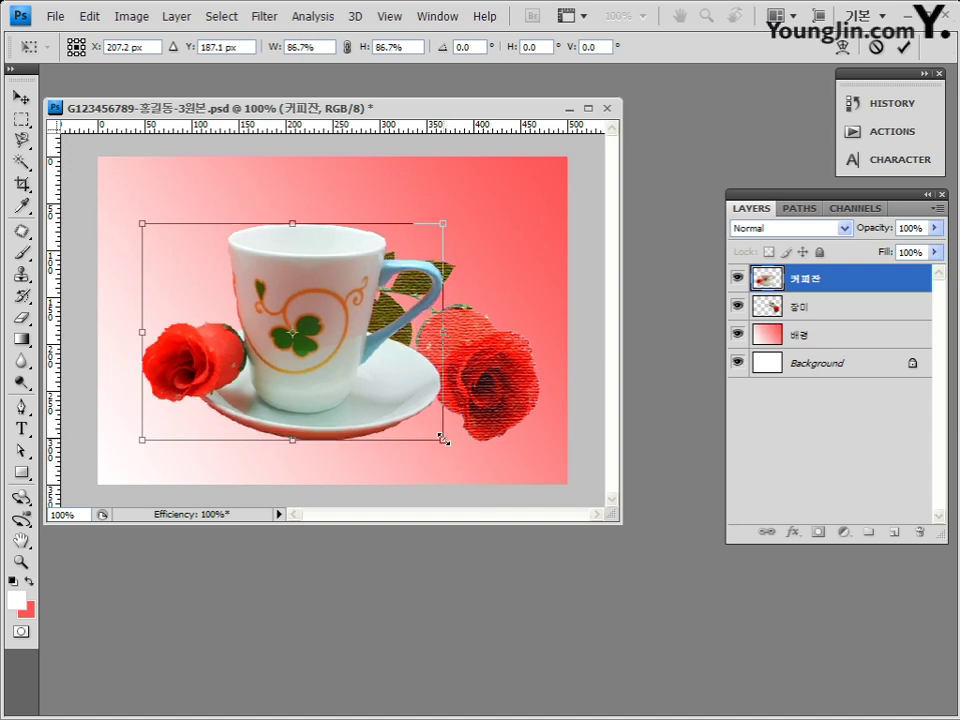
left_click_drag(405, 404, 385, 393)
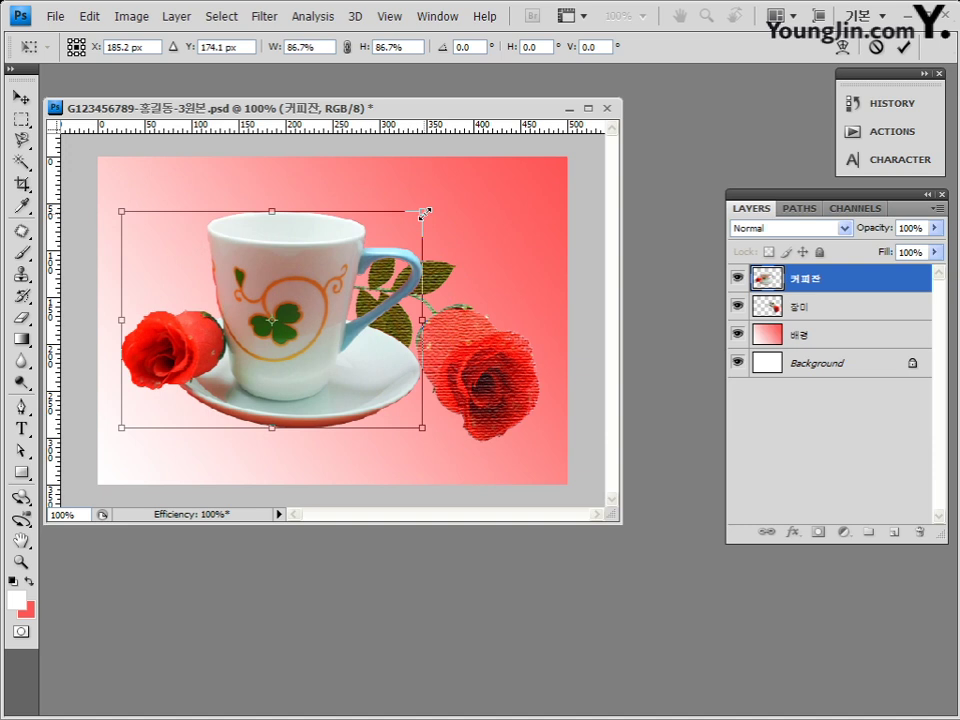
left_click_drag(424, 213, 418, 229)
left_click_drag(369, 283, 356, 290)
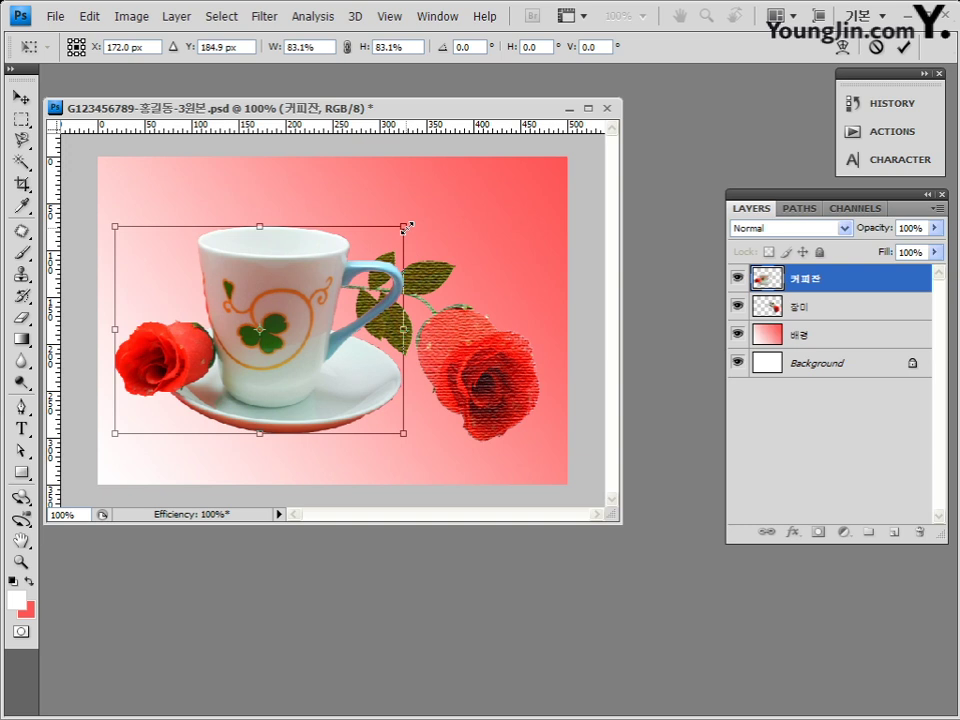
Position the scaled cup with its centre at X 181.0 px, Y 171.9 px and apply the transform
left_click_drag(328, 307, 339, 296)
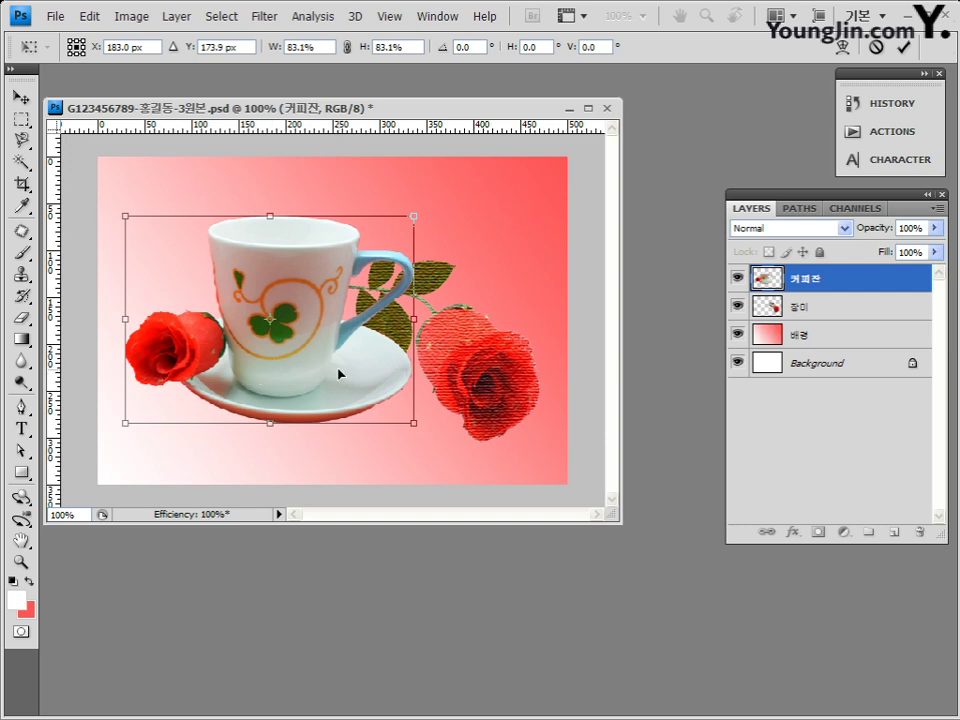
key("shift+Left")
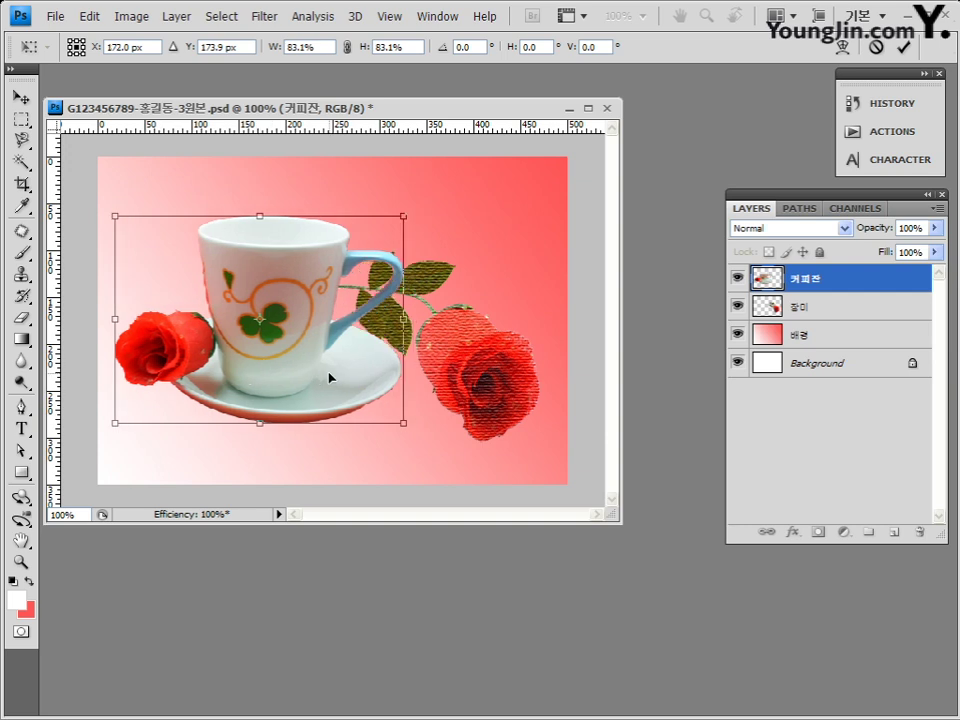
key("shift+Right")
key("Left")
key("Up")
key("Up")
key("Left")
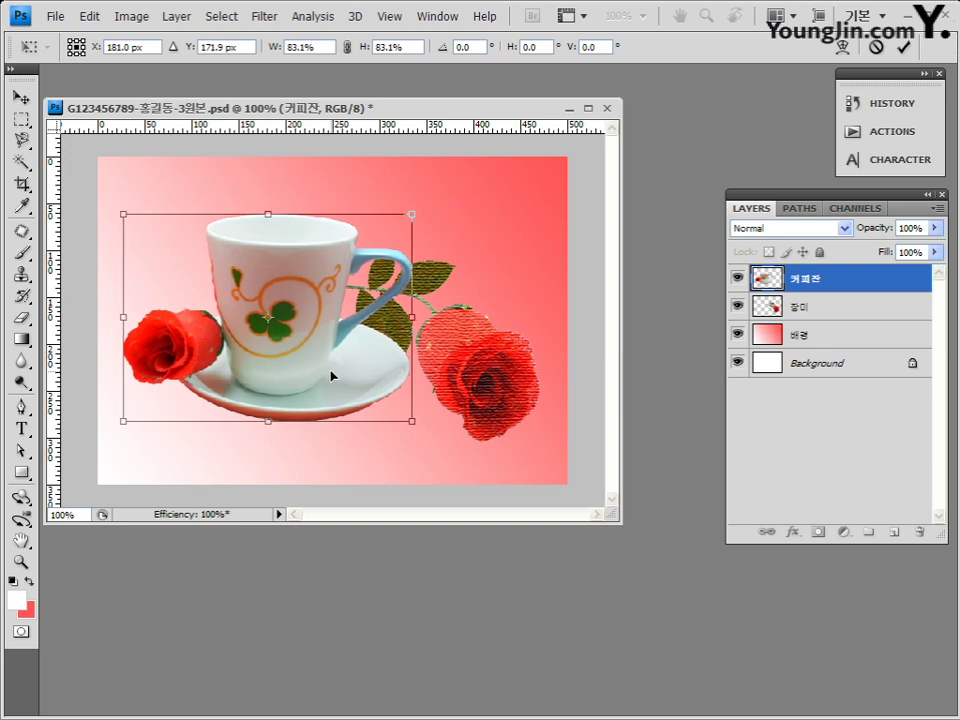
key("Return")
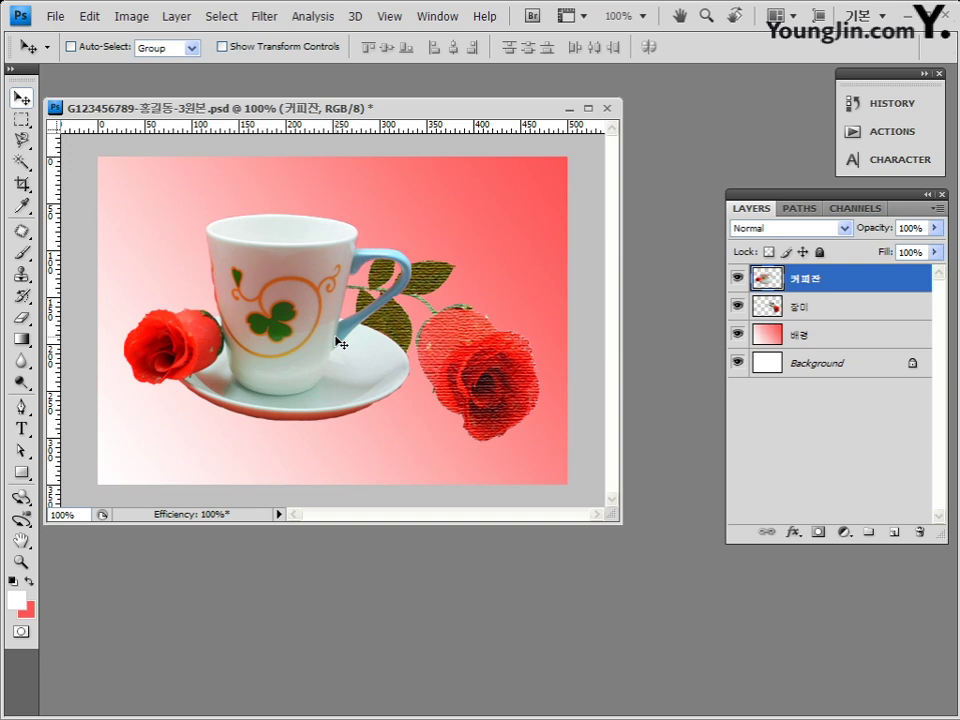
Duplicate the 커피잔 layer and rename the copy 커피잔 그림자
left_click_drag(812, 280, 879, 533)
left_click_drag(838, 286, 893, 531)
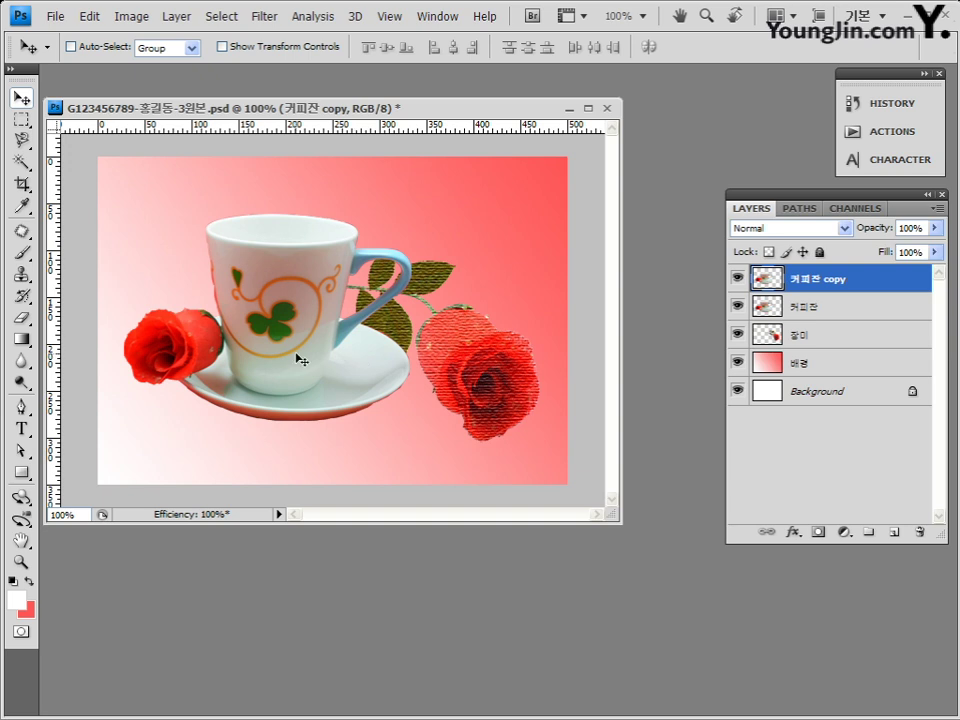
double_click(815, 282)
left_click_drag(831, 278, 913, 283)
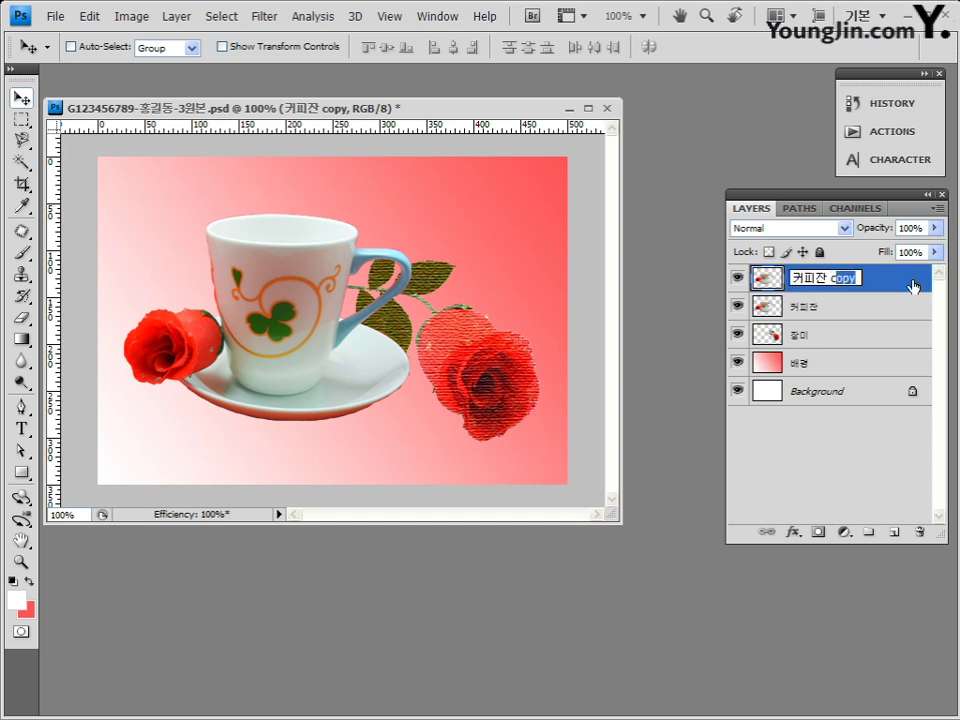
key("BackSpace")
type("그림ㅈ")
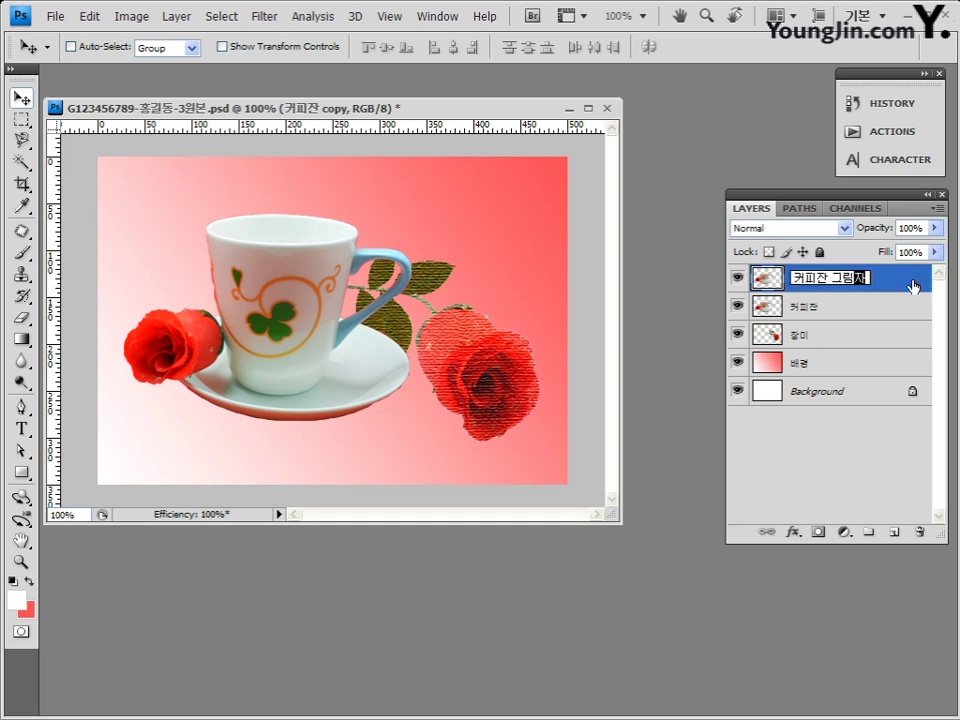
key("Return")
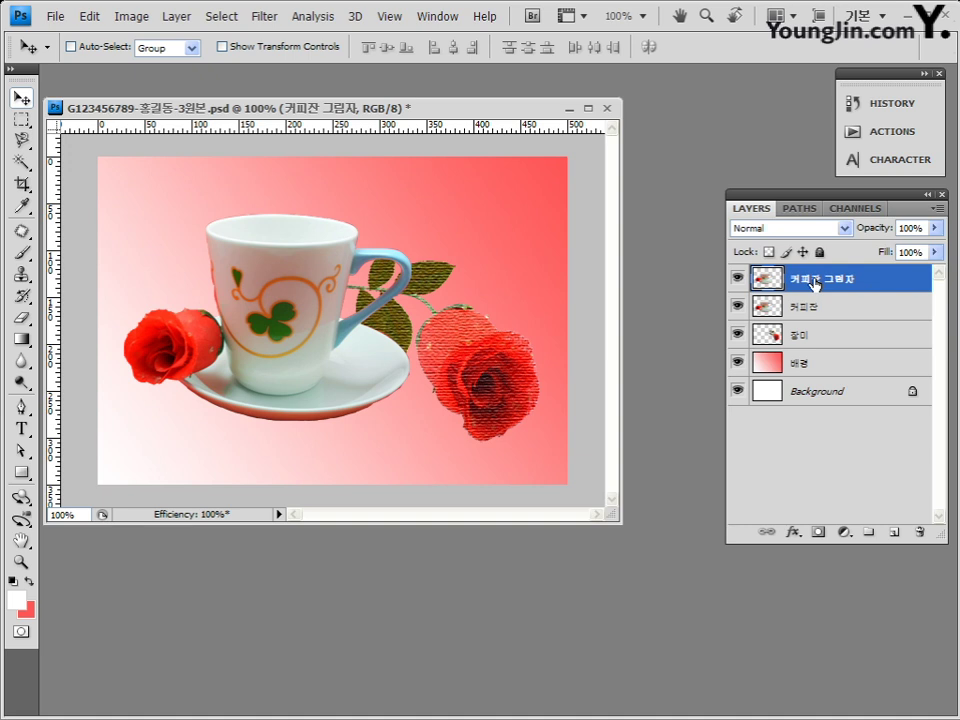
Flip the 커피잔 그림자 layer vertically and move it straight down so its saucer meets the original saucer's base
left_click(89, 16)
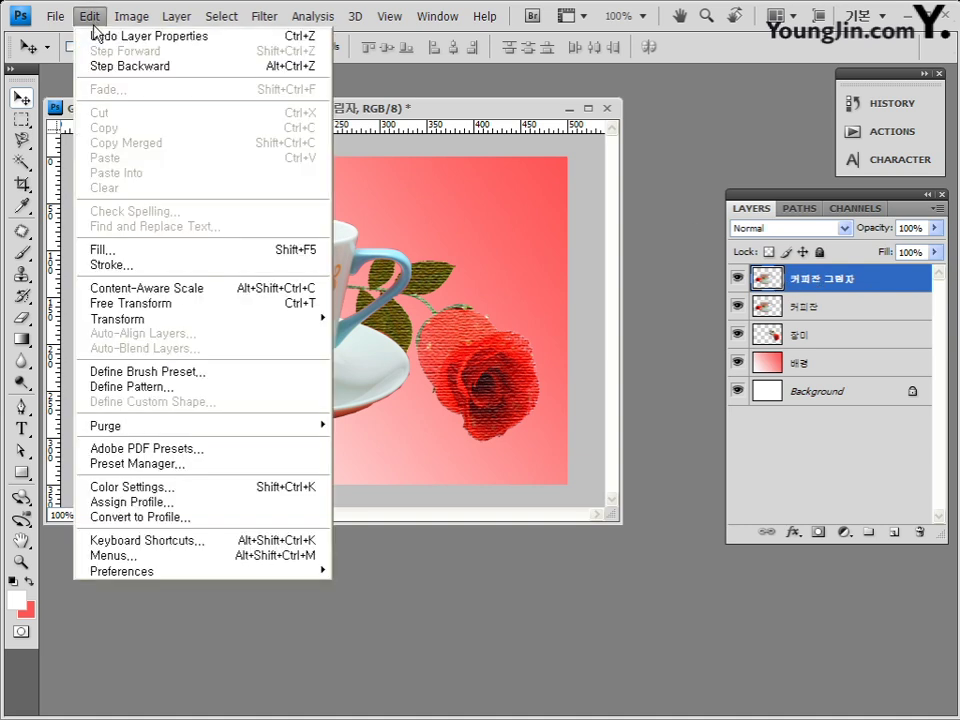
mouse_move(151, 321)
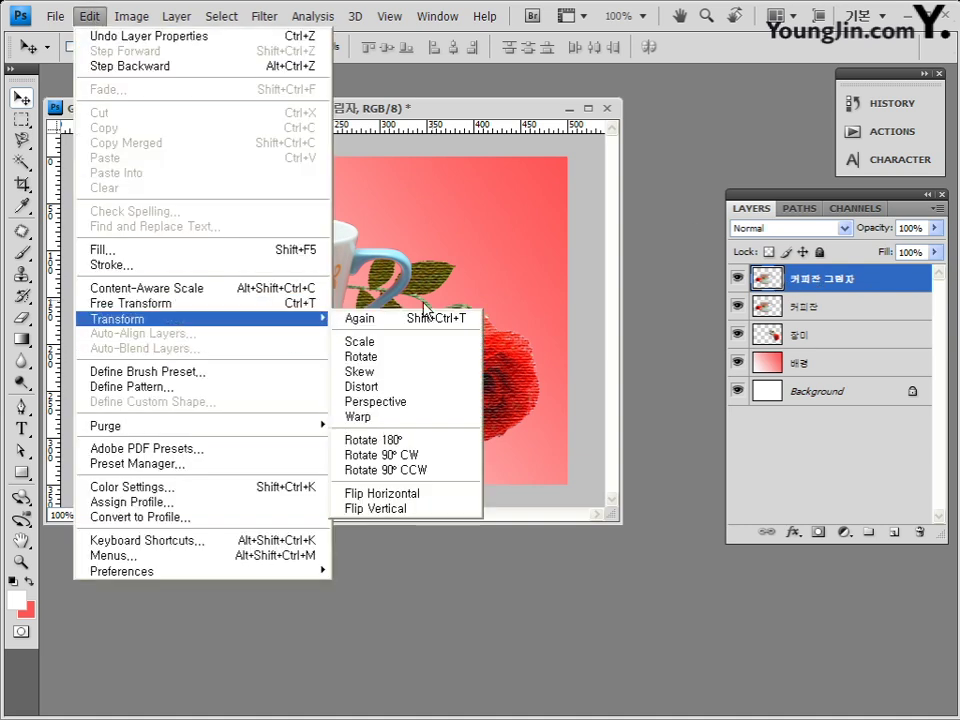
left_click(398, 510)
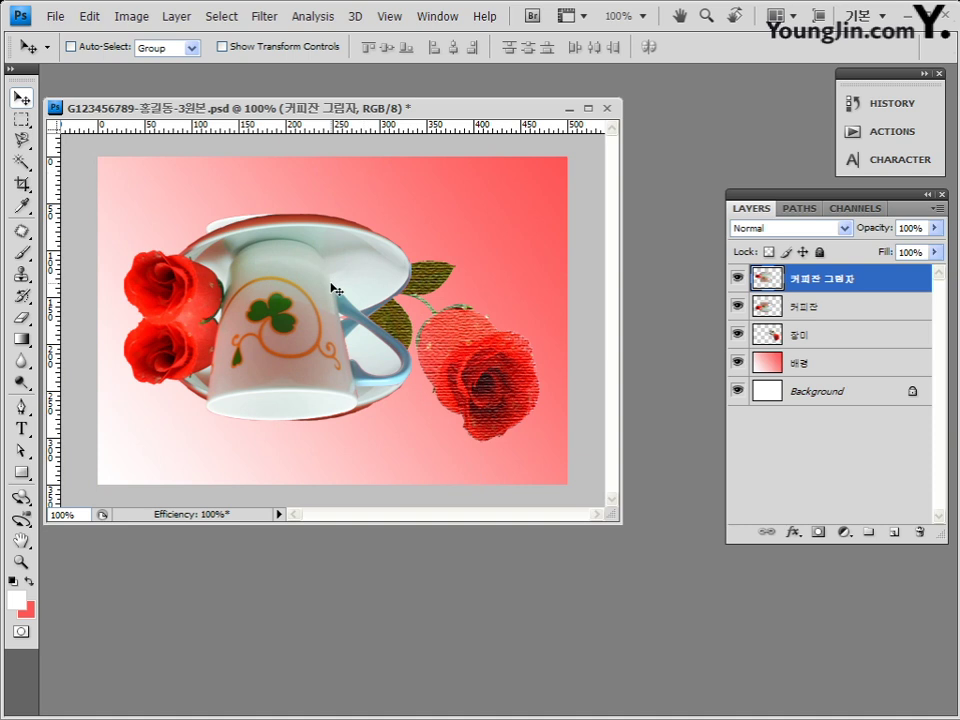
left_click_drag(332, 285, 306, 253)
left_click_drag(302, 249, 302, 428)
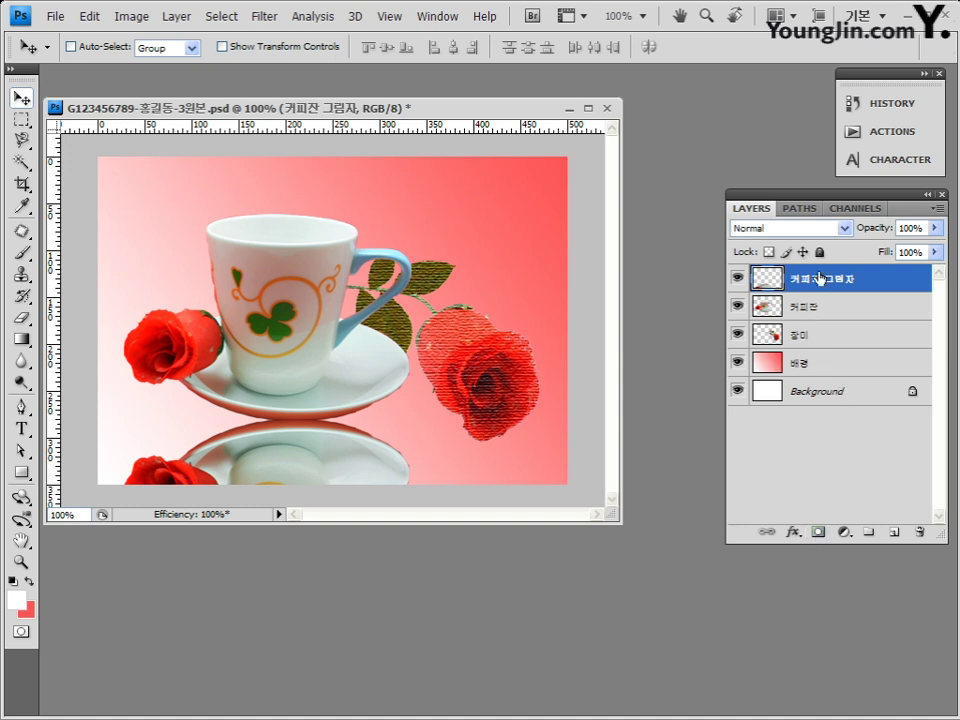
Add a layer mask to 커피잔 그림자 and choose the Gradient tool with the foreground-to-background preset
left_click(818, 533)
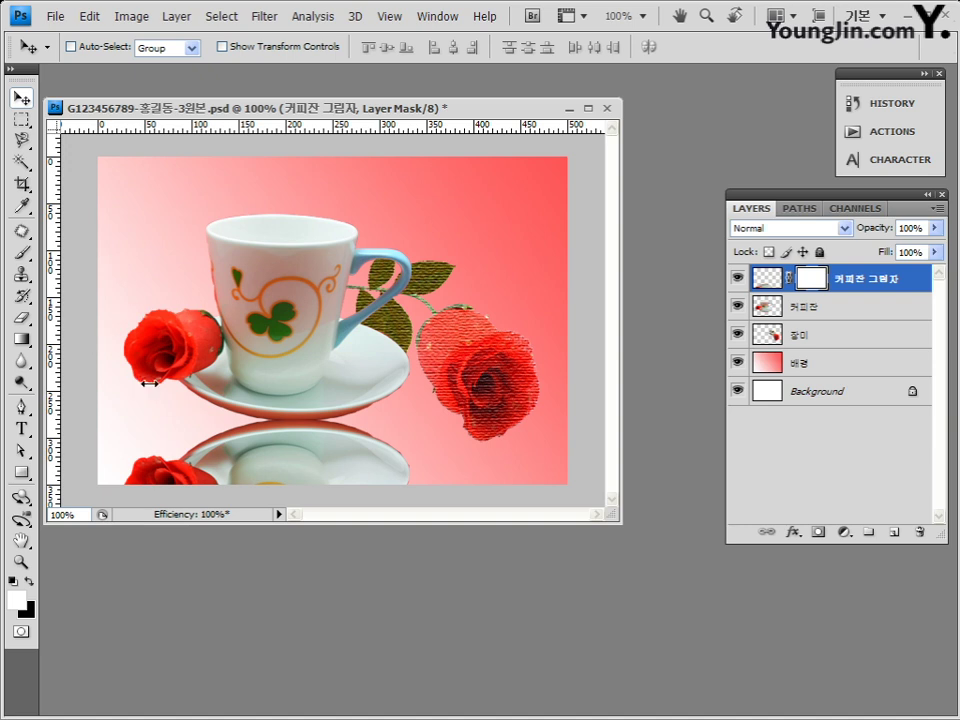
left_click(20, 344)
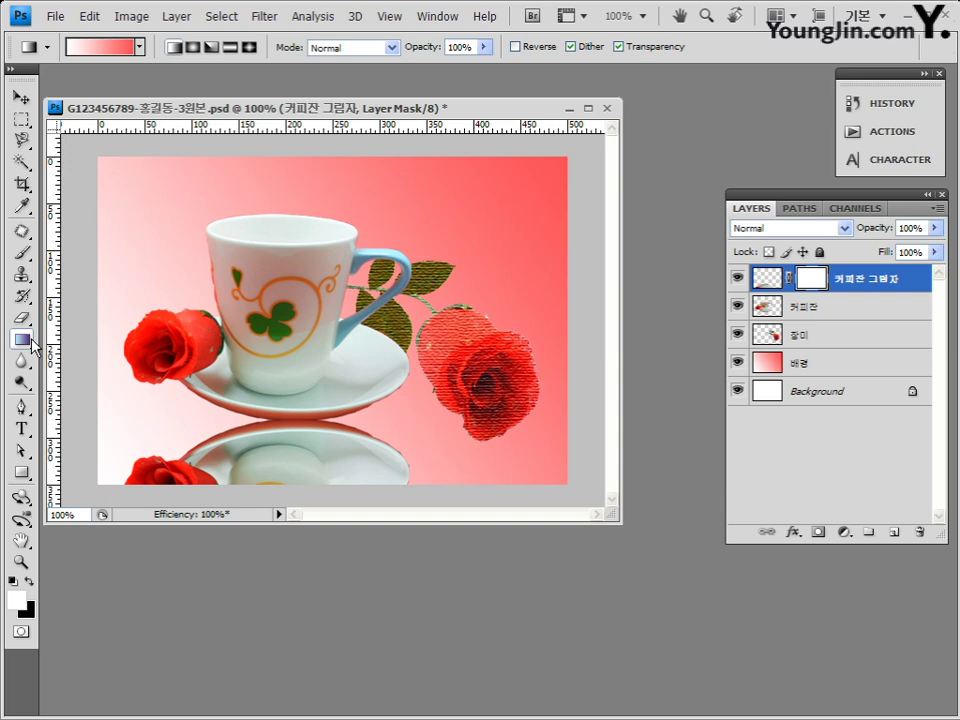
left_click(139, 46)
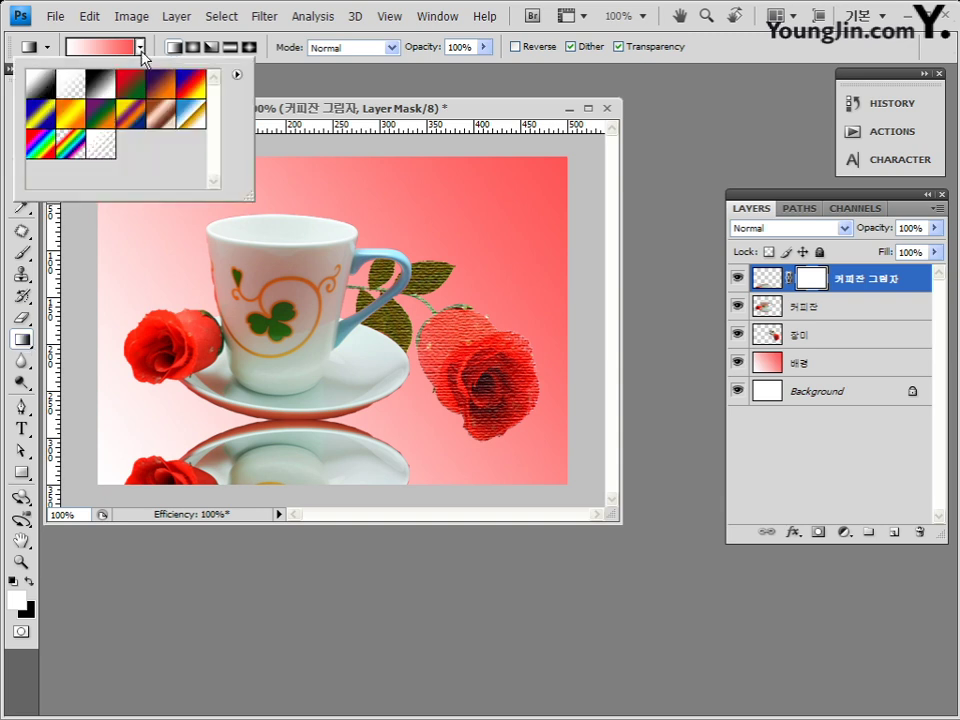
left_click(38, 90)
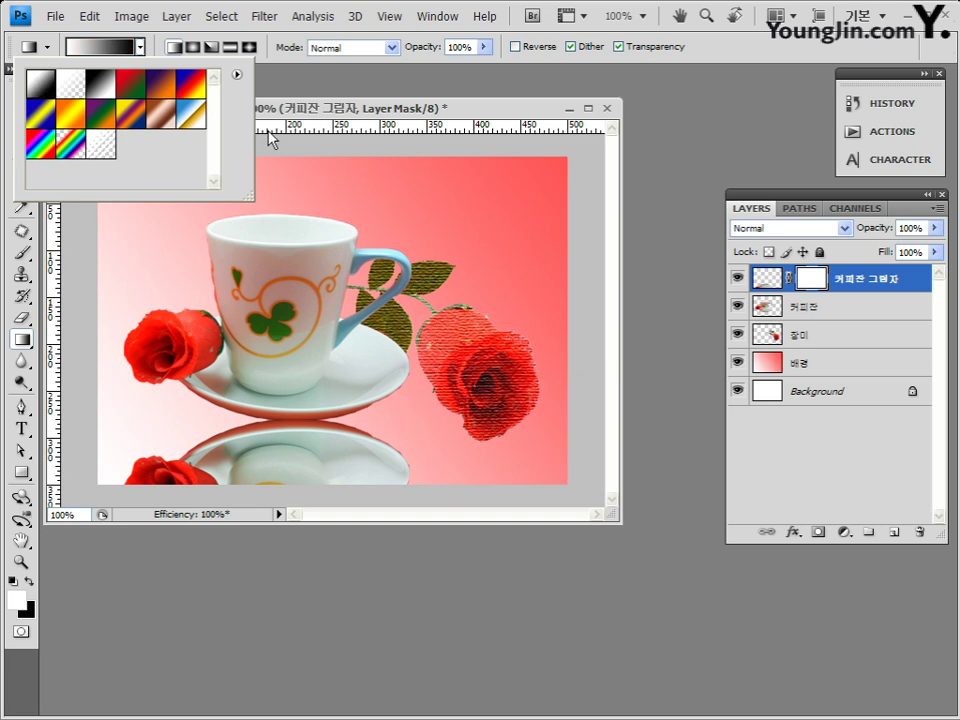
key("Return")
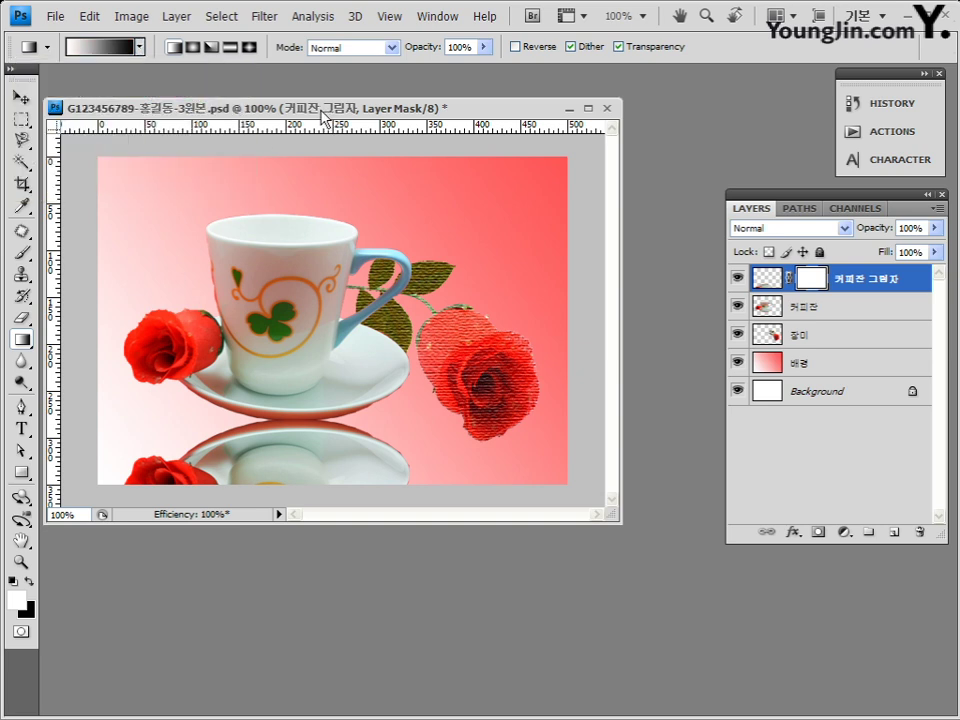
Set the foreground colour to black, #000000
left_click(17, 602)
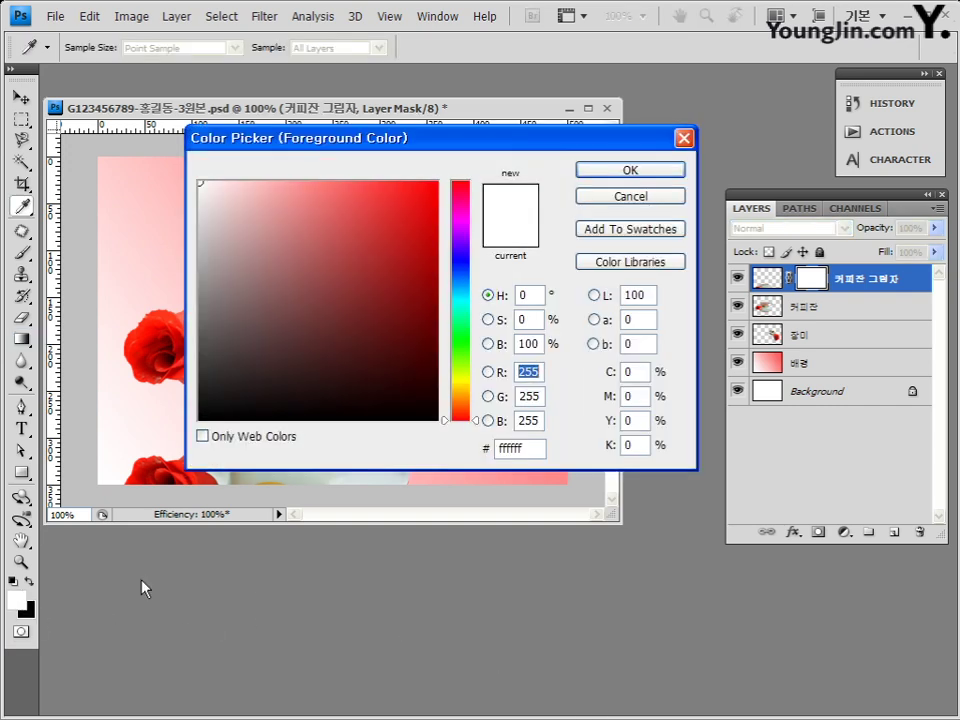
left_click(544, 449)
left_click_drag(544, 449, 497, 449)
type("00000")
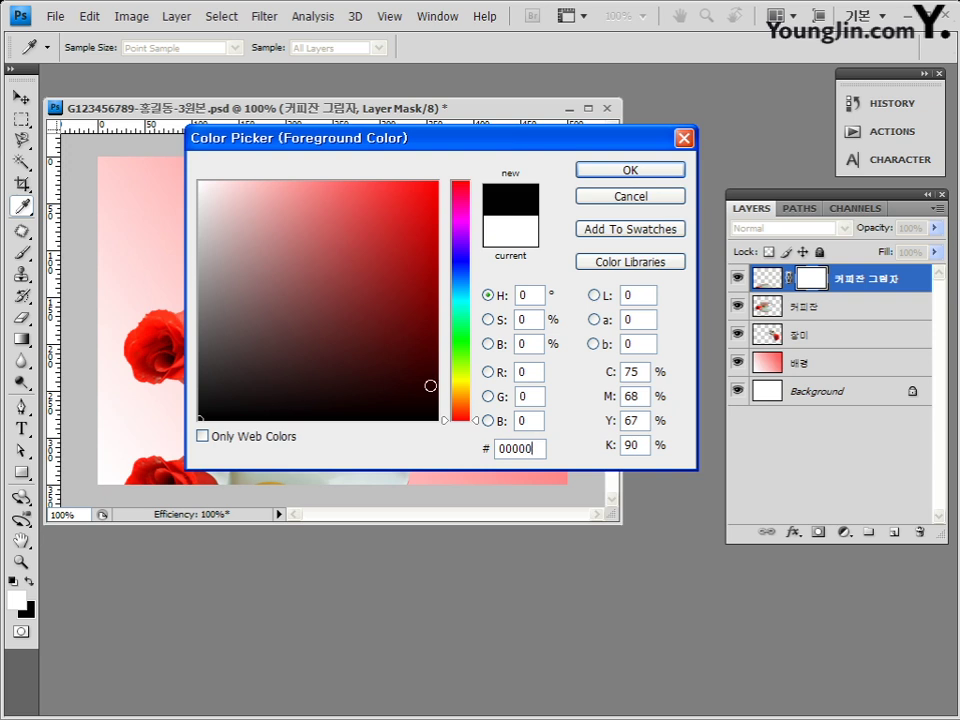
left_click(627, 171)
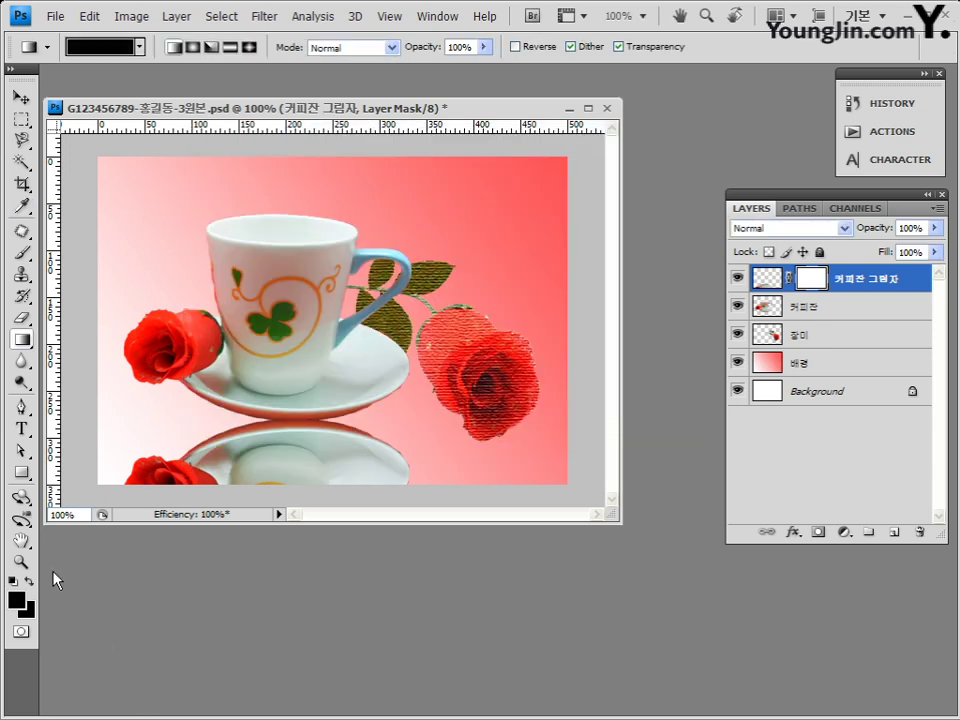
Set the background colour to white, #ffffff, for the mask gradient
left_click(26, 610)
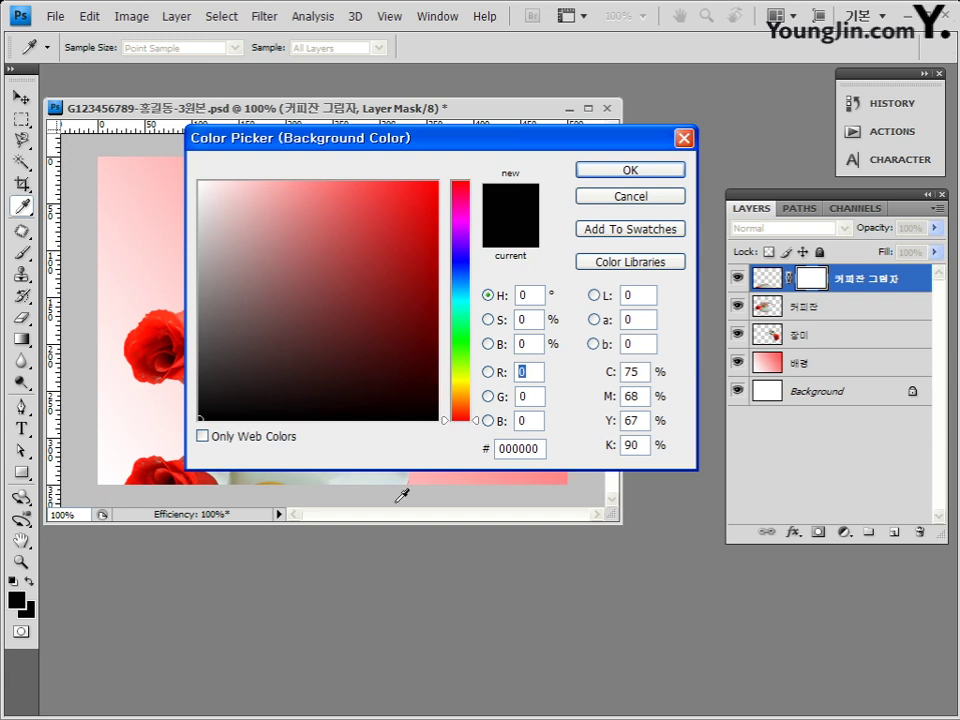
left_click(539, 450)
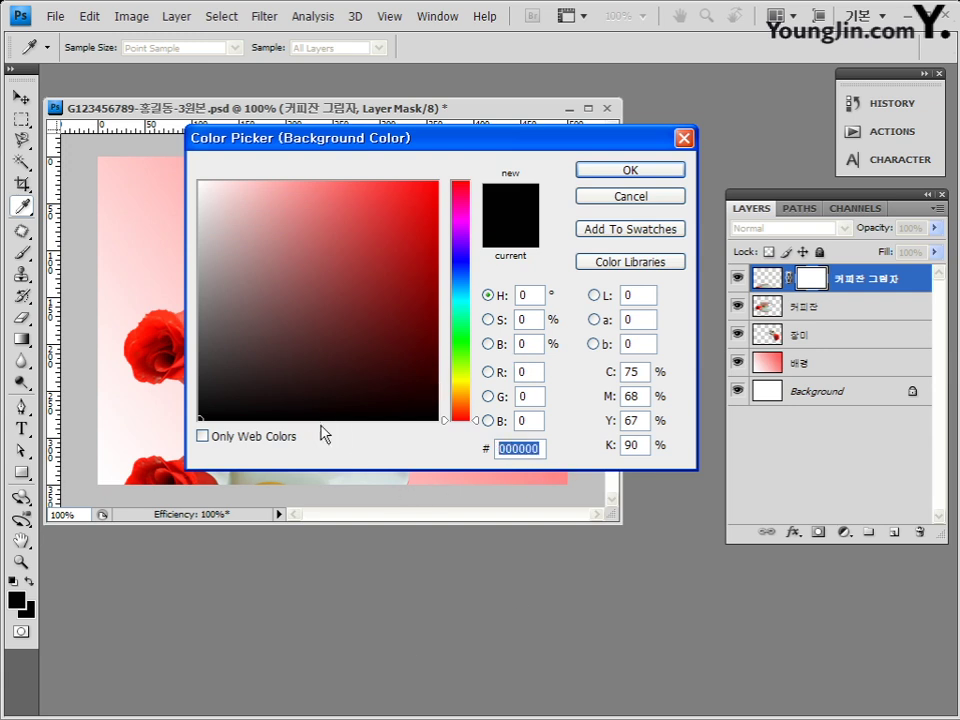
type("ㄹ")
key("BackSpace")
type("ffffff")
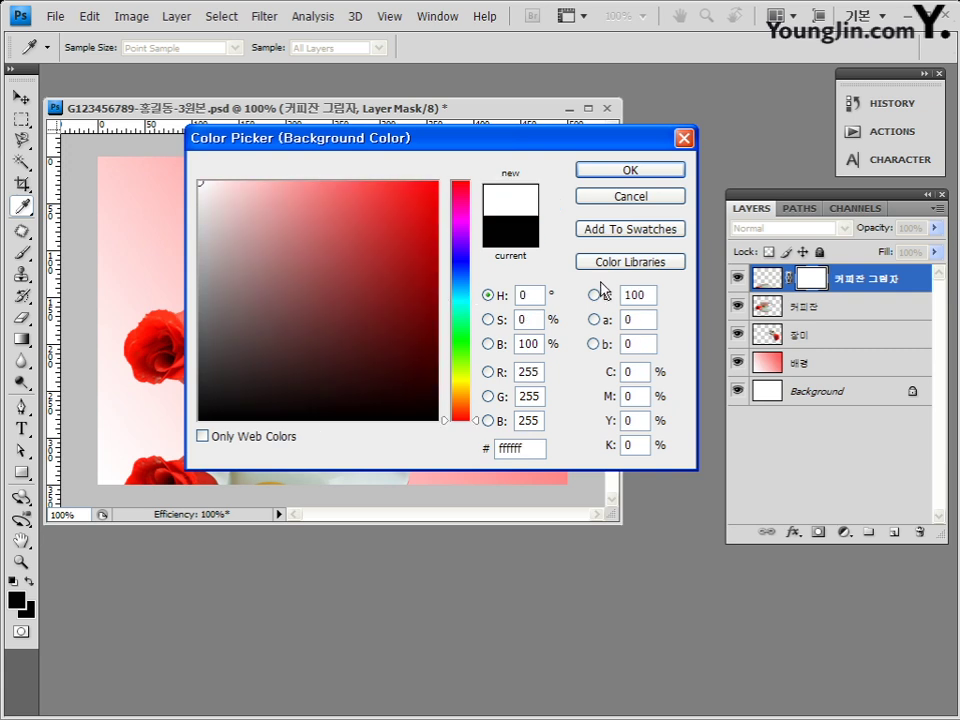
left_click(632, 172)
key("g")
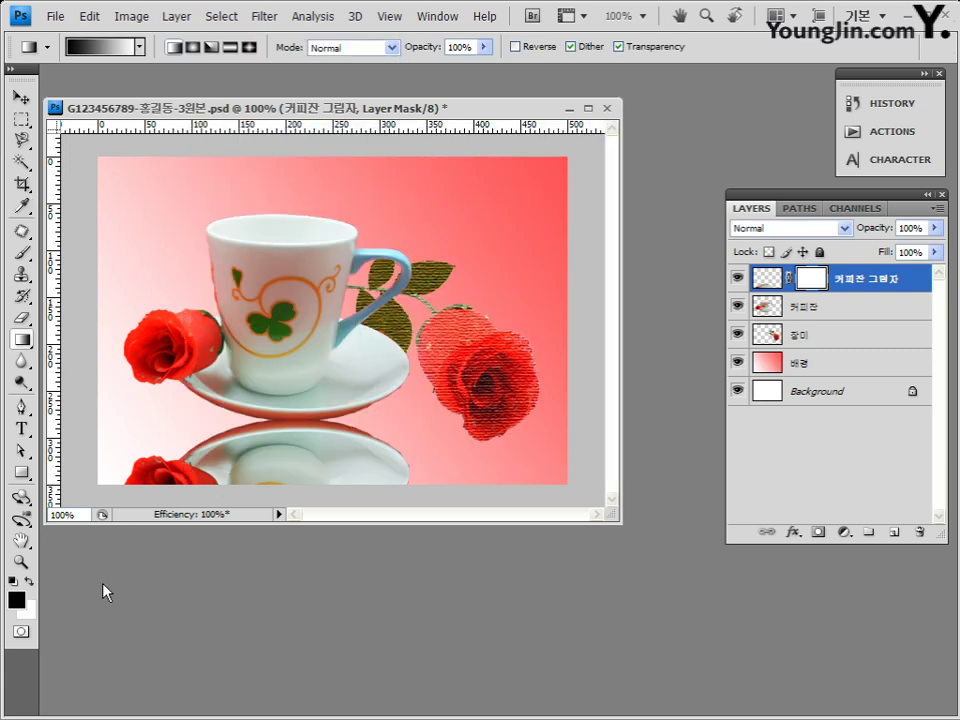
Draw a black-to-white linear gradient on the 커피잔 그림자 mask from the canvas's lower edge up to the saucer's base
left_click(27, 583)
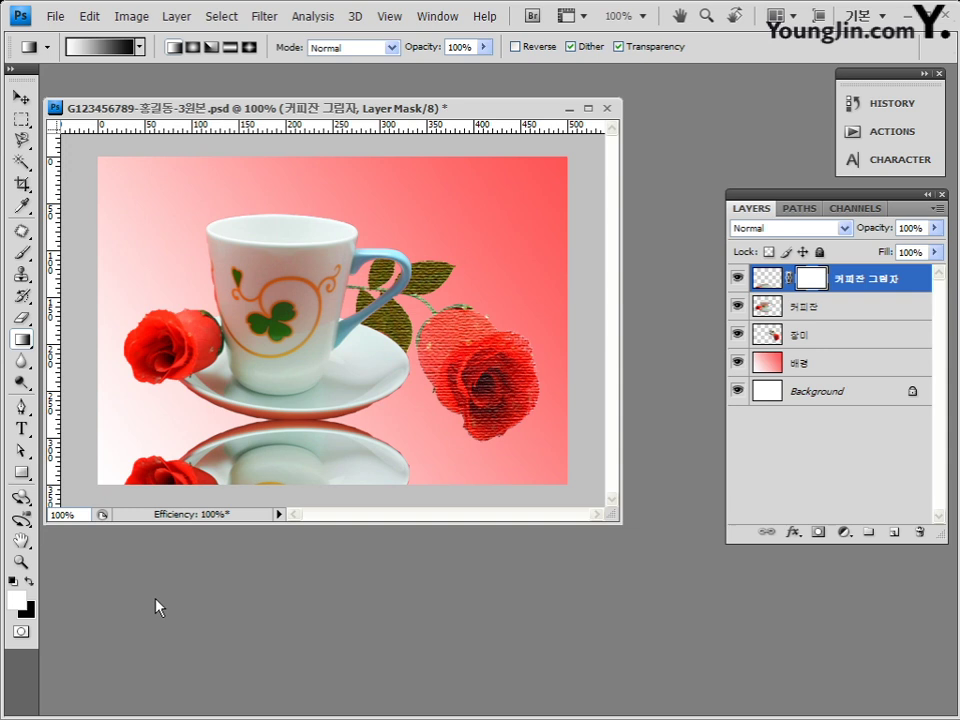
left_click(29, 581)
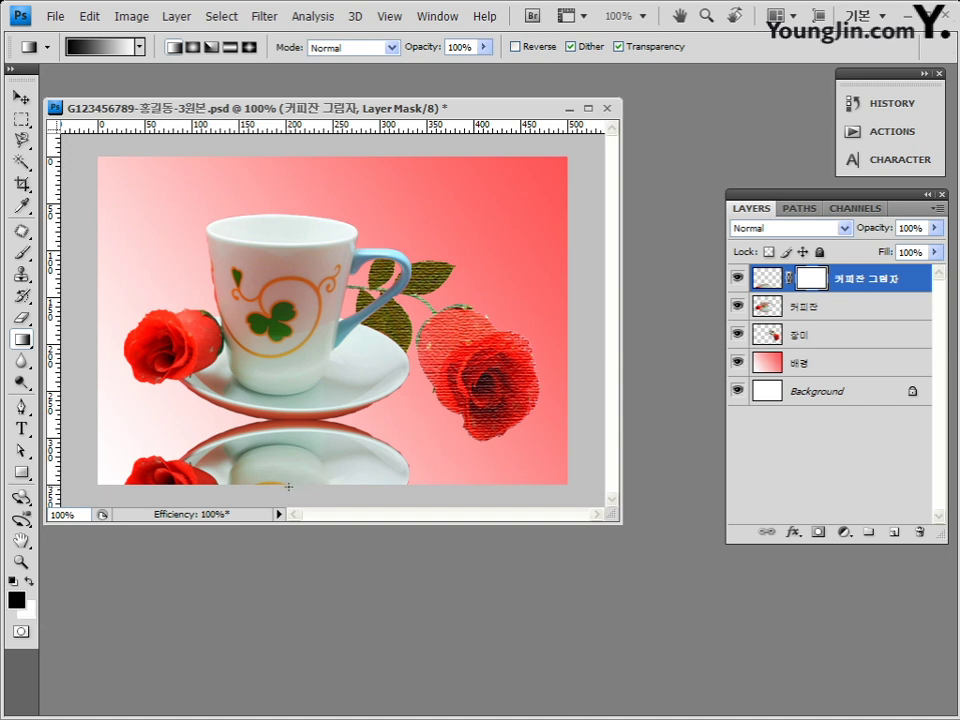
left_click_drag(288, 484, 288, 421)
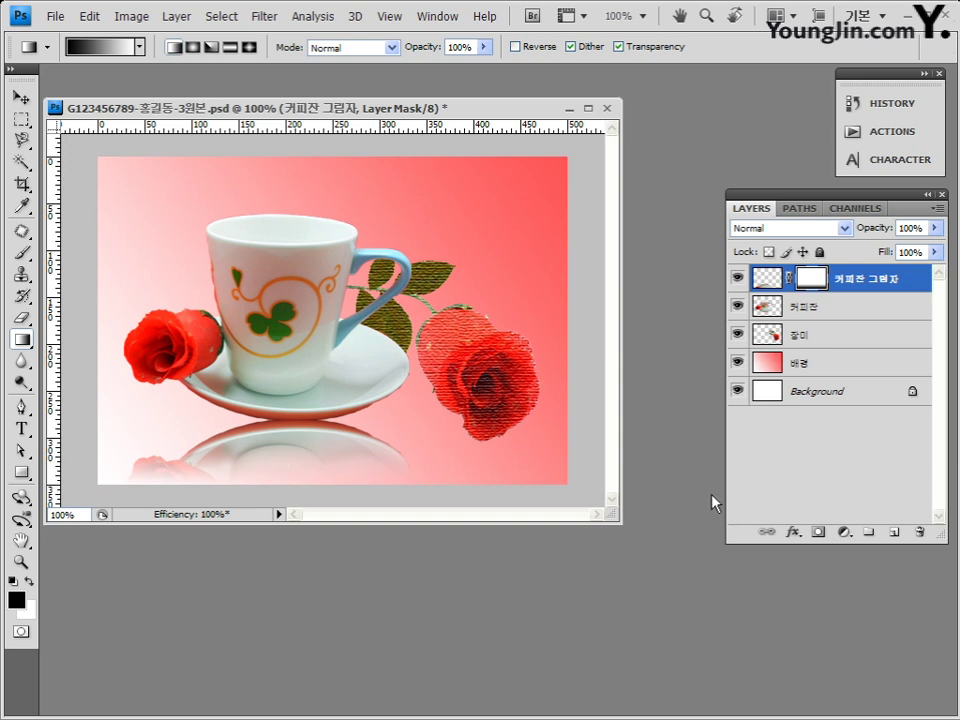
Undo the mask gradient by reverting to the Add Layer Mask history state
left_click(884, 103)
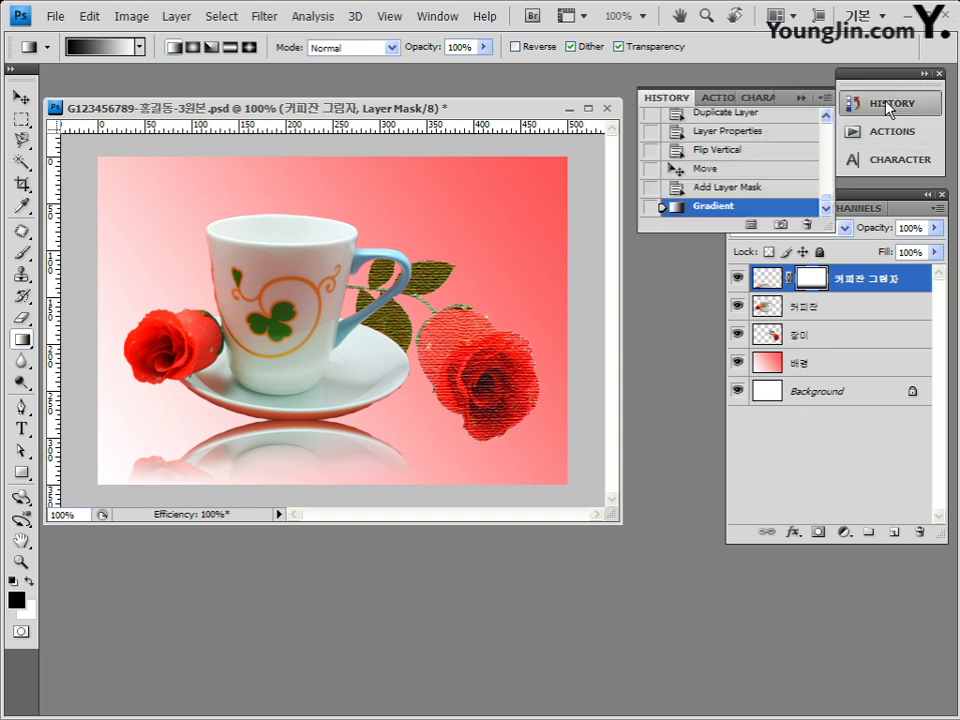
left_click(728, 188)
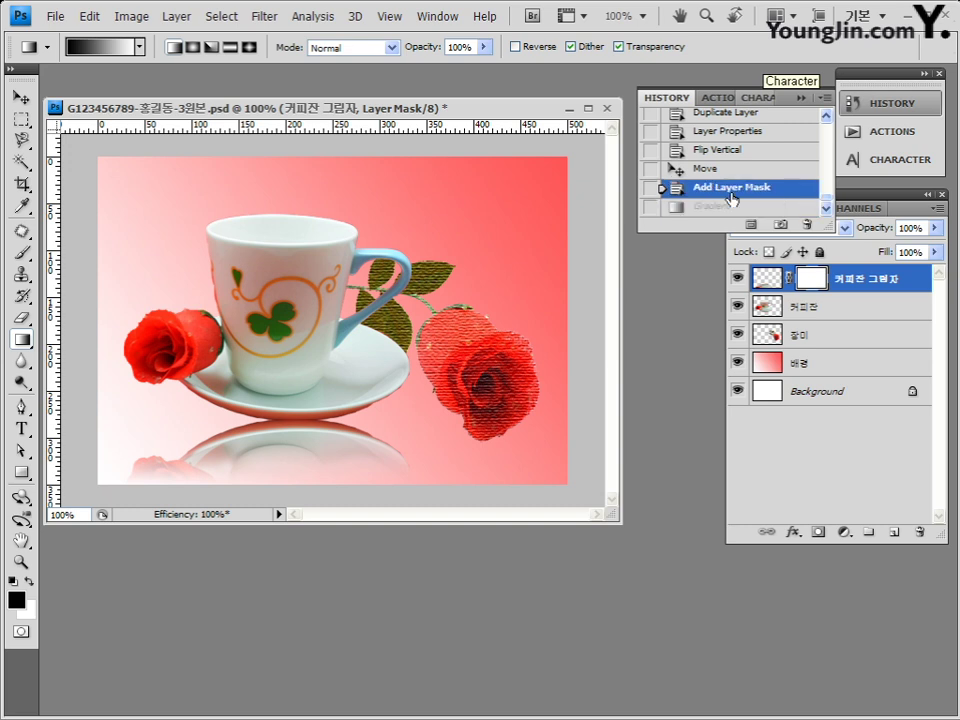
left_click(316, 125)
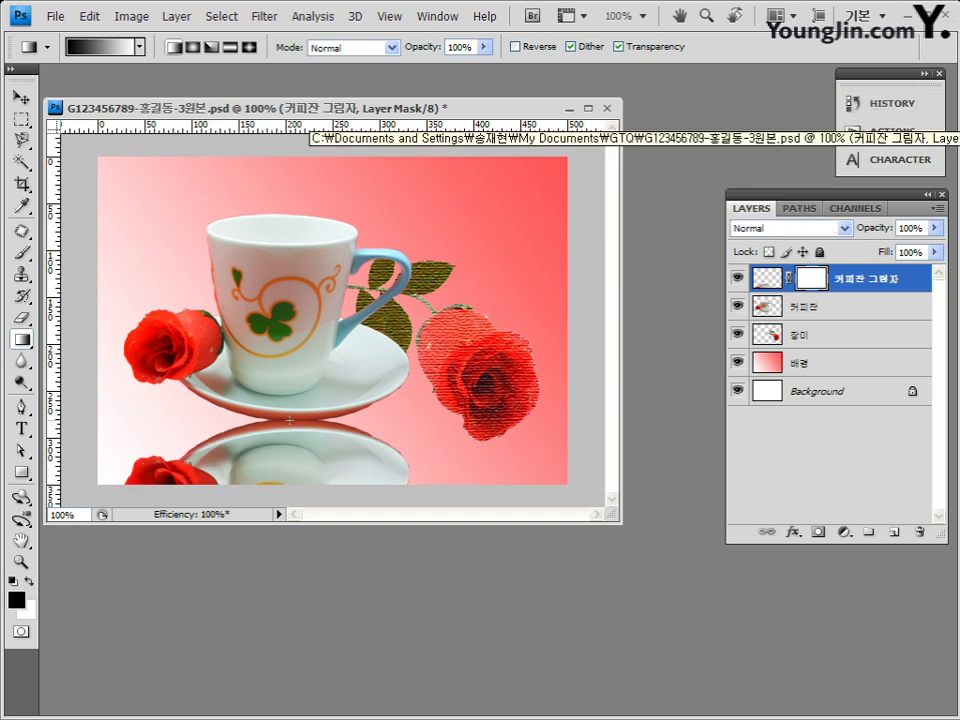
Try a black-to-white mask gradient from the saucer's base down to the canvas's lower edge, and revert to the Add Layer Mask state
left_click_drag(289, 420, 289, 484)
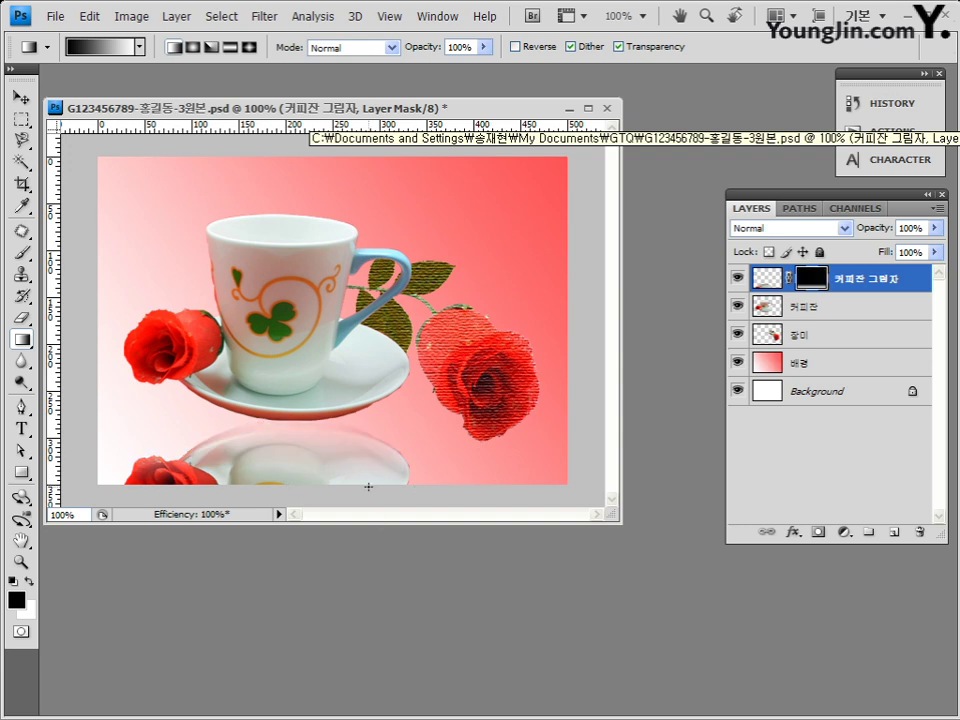
left_click(884, 110)
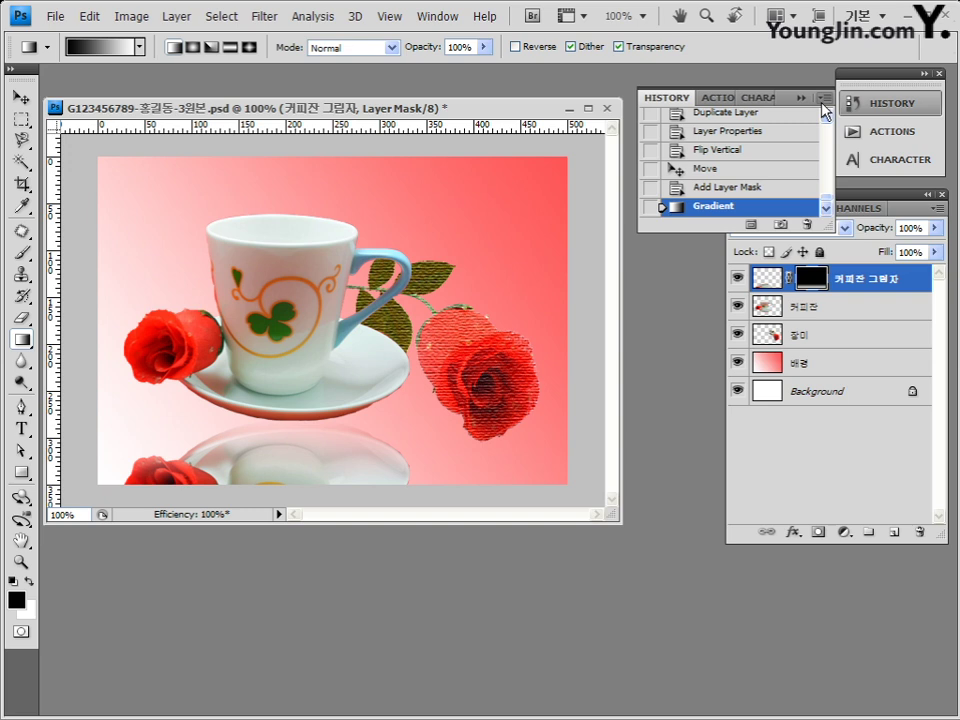
left_click(728, 190)
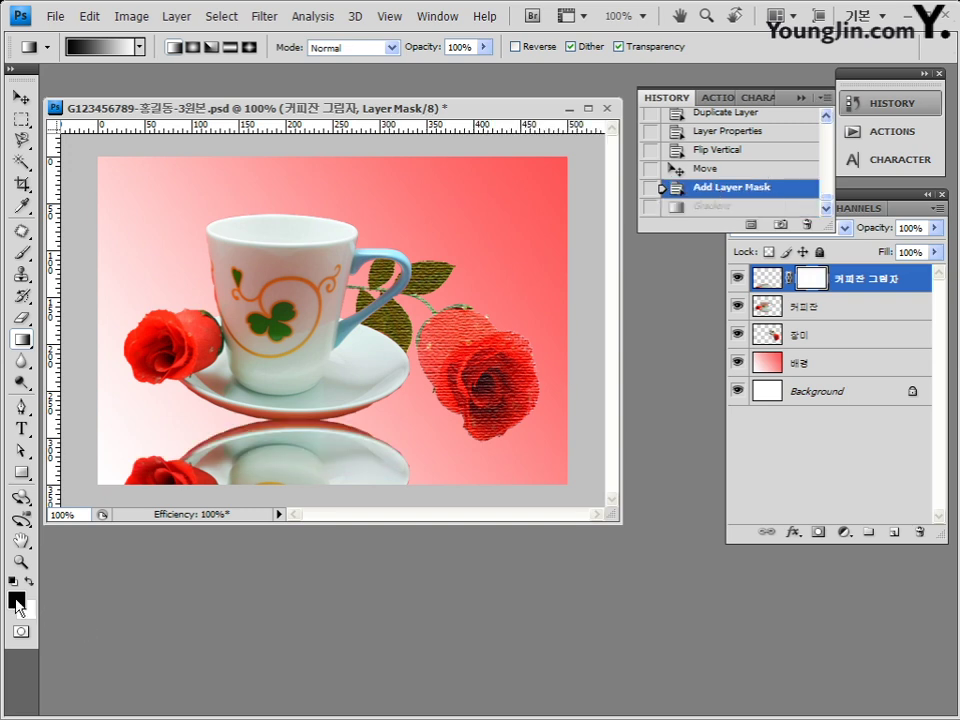
Try a white-to-black mask gradient from the canvas's lower edge up to the saucer's base, and revert it in the history
key("x")
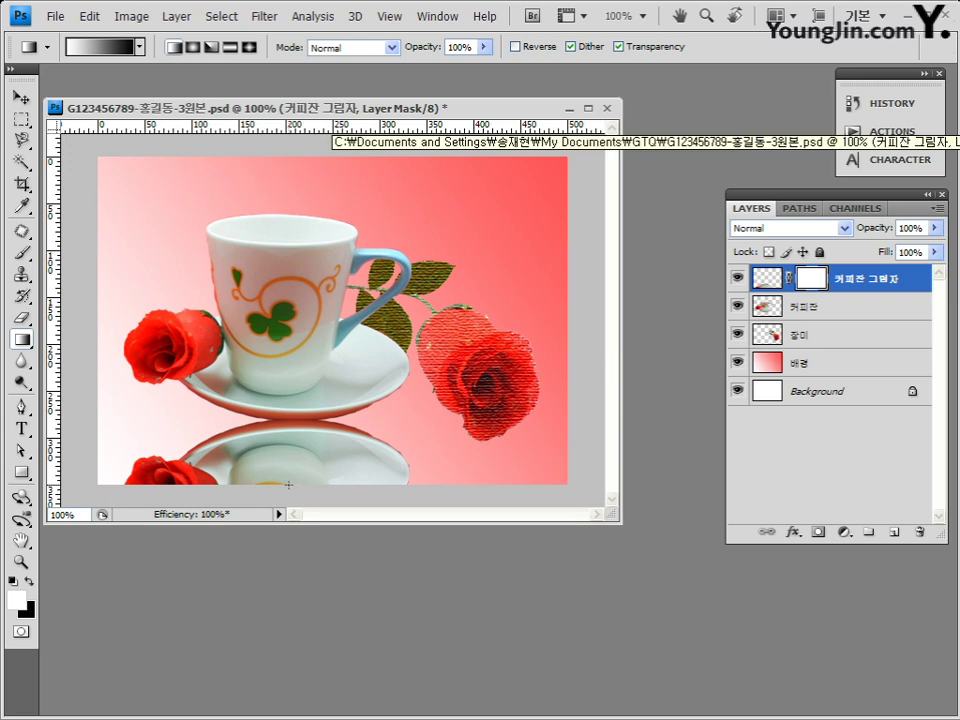
left_click_drag(288, 484, 289, 425)
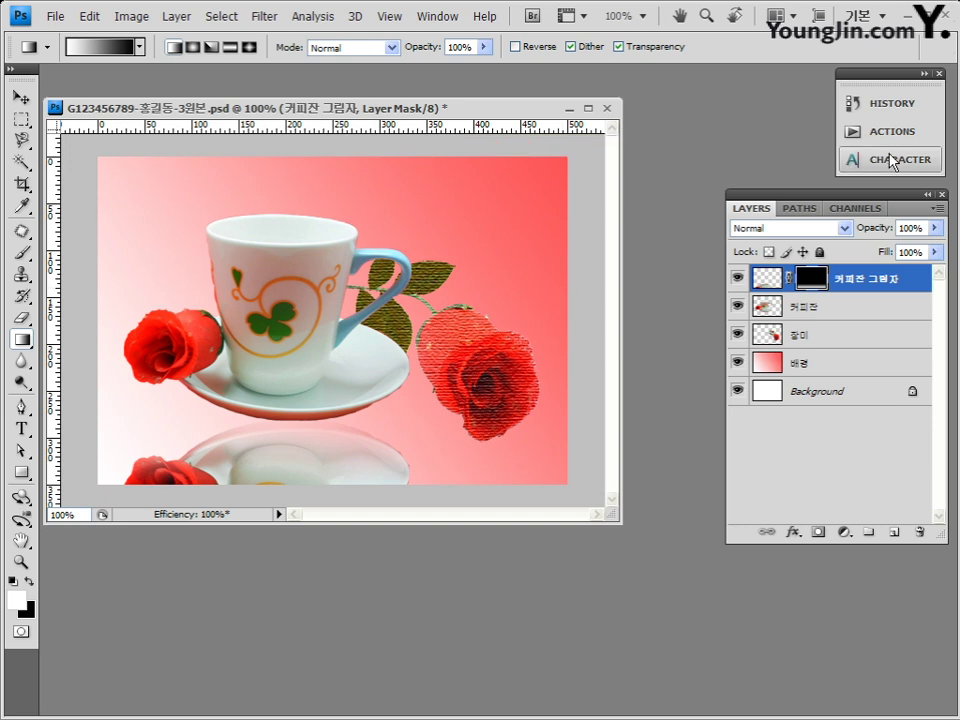
left_click(886, 106)
left_click(730, 188)
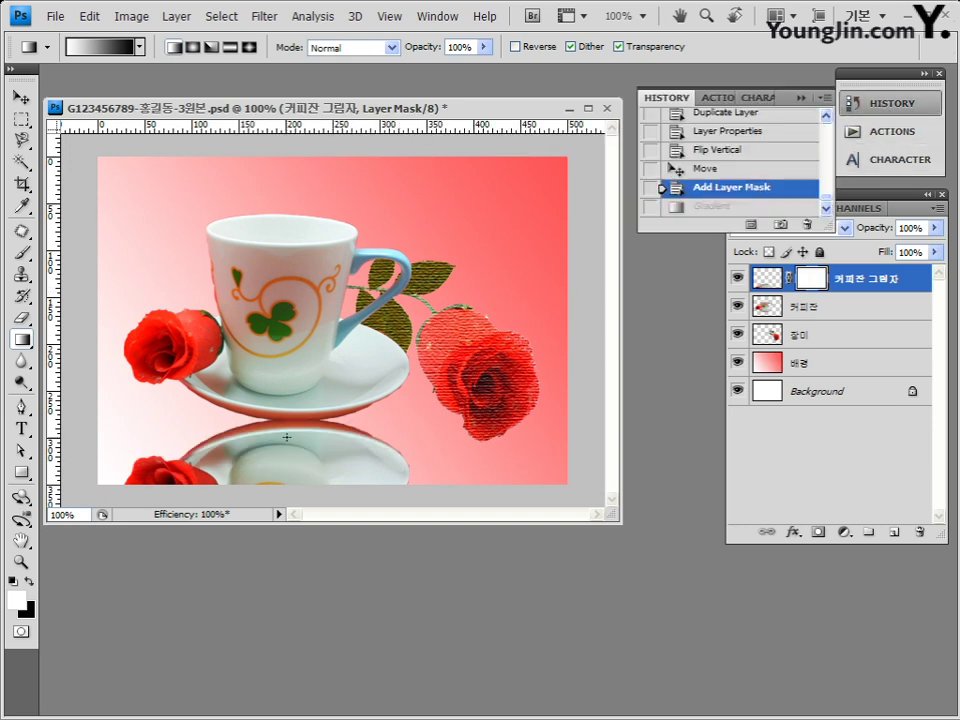
Try a white-to-black mask gradient from the saucer's base down to the lower edge, revert it, and swap the colours back to black over white
left_click_drag(289, 418, 290, 485)
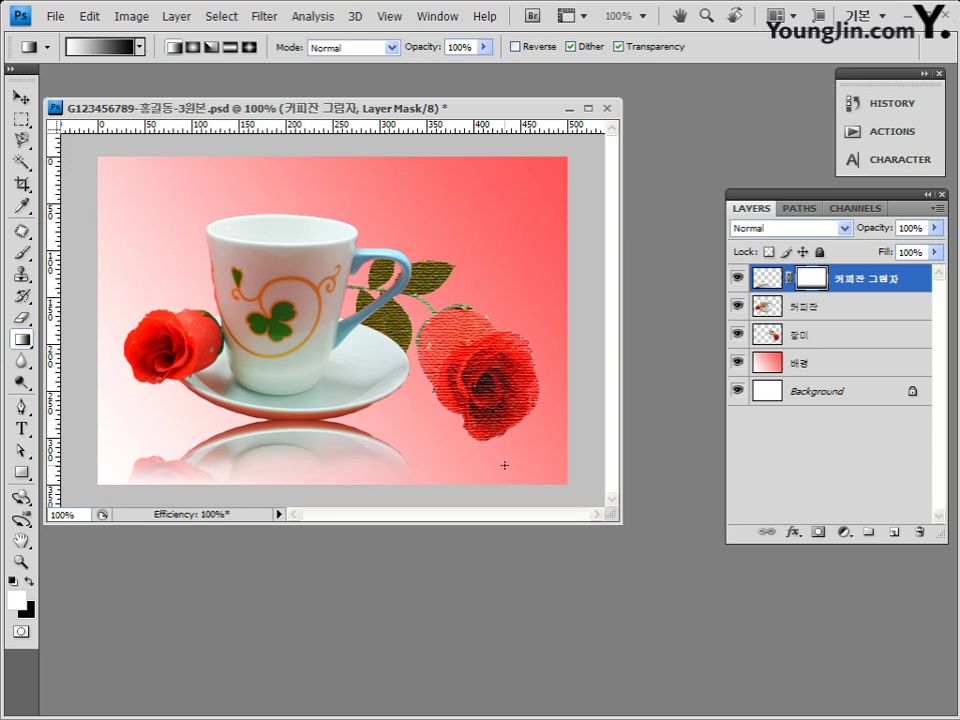
left_click(888, 104)
left_click(771, 185)
left_click(29, 580)
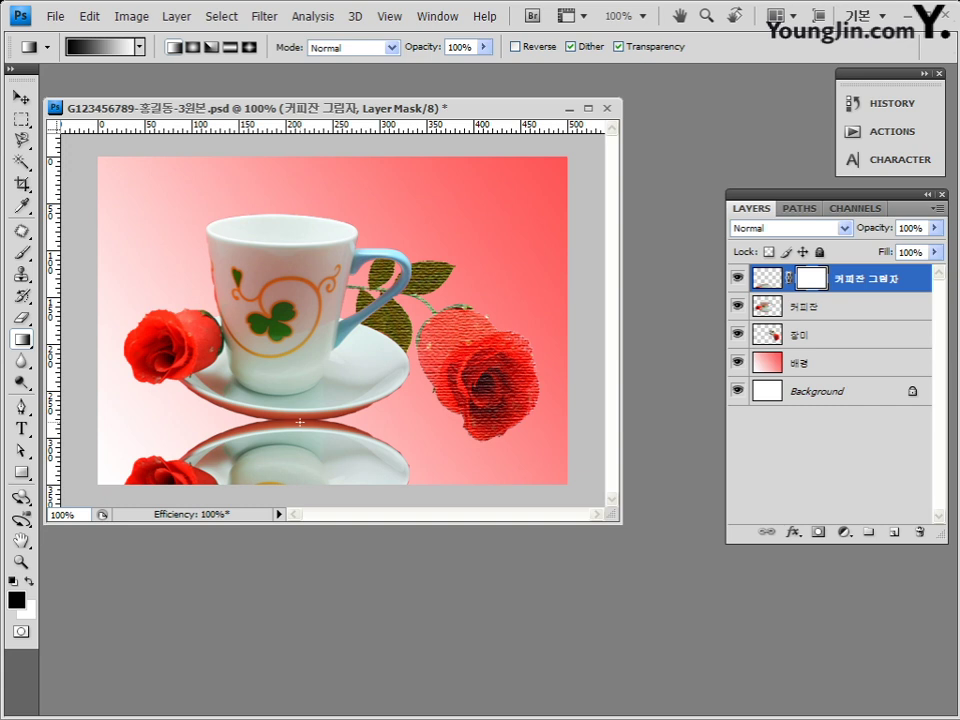
Try a long black-to-white mask gradient from the canvas's lower edge up to the cup's middle, and revert to the Add Layer Mask state
left_click_drag(289, 484, 289, 278)
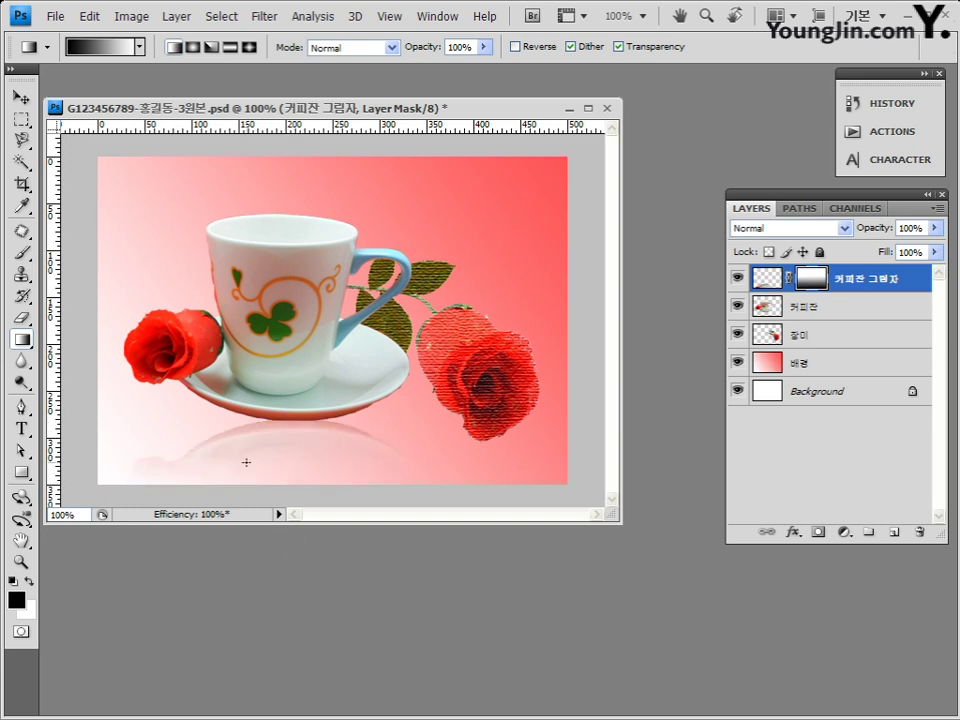
left_click(882, 108)
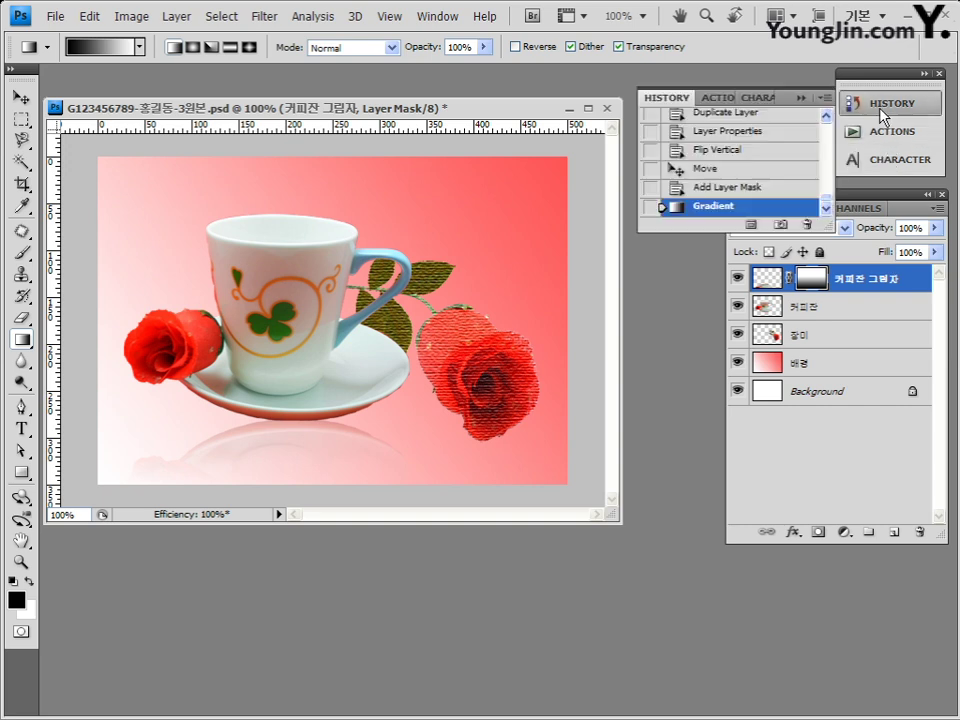
left_click(754, 188)
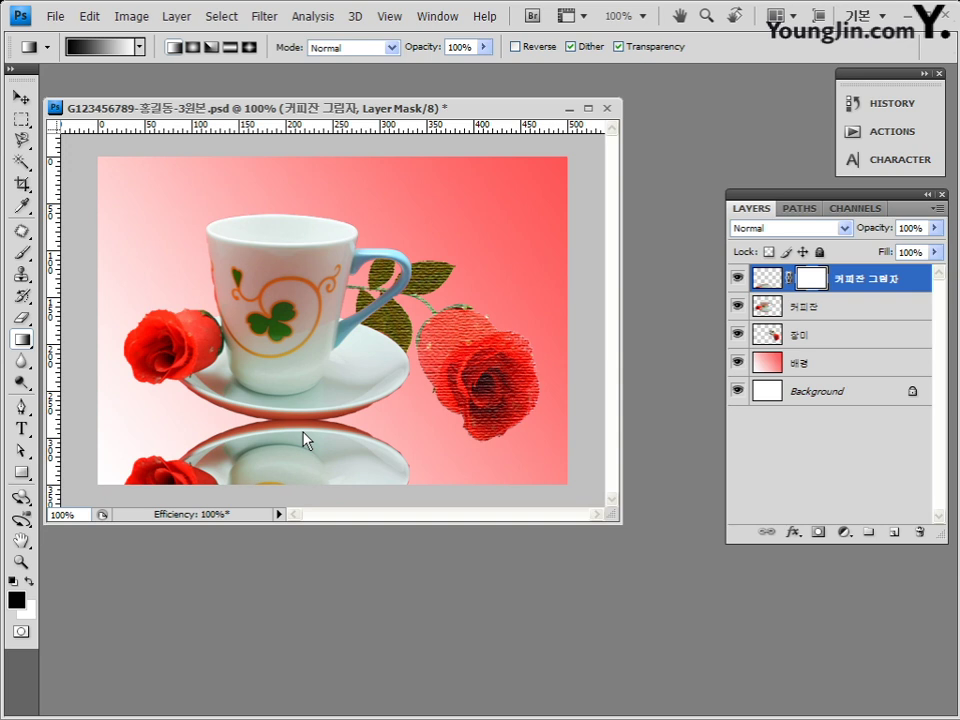
left_click(880, 104)
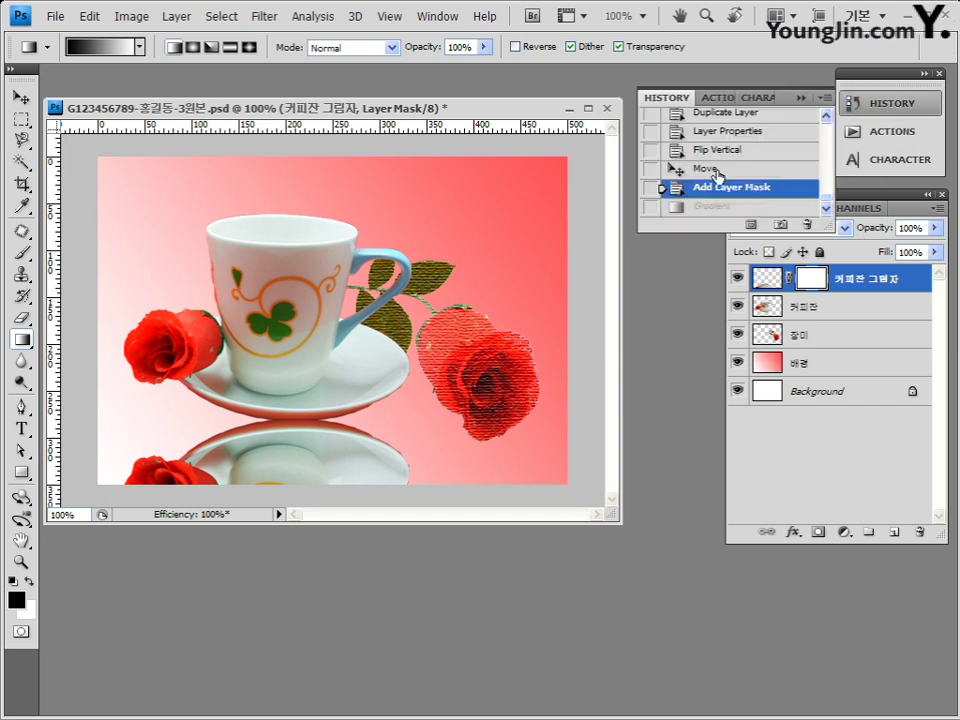
left_click(400, 109)
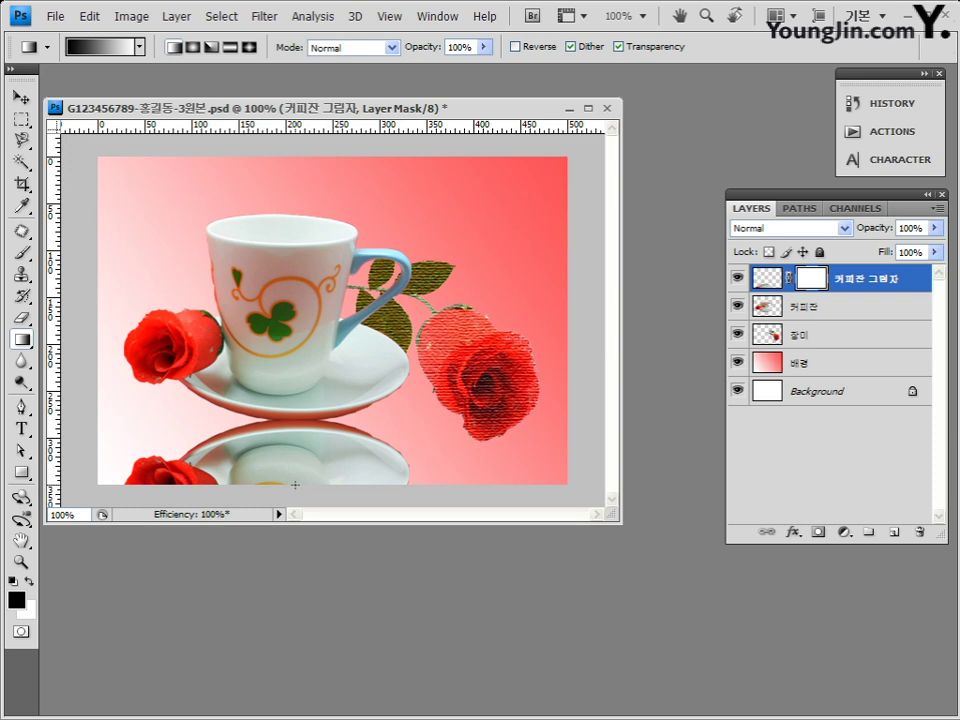
Fade the reflection with a black-to-white mask gradient from the canvas's lower edge up to the saucer's base, and set the layer opacity to 50%
left_click_drag(295, 485, 290, 421)
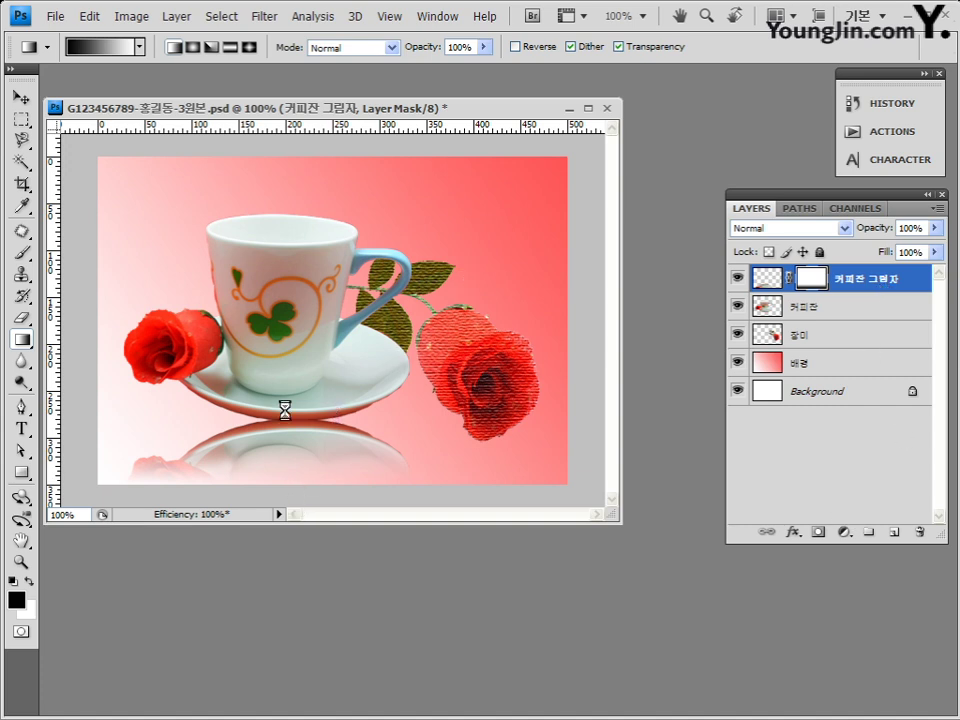
left_click(911, 227)
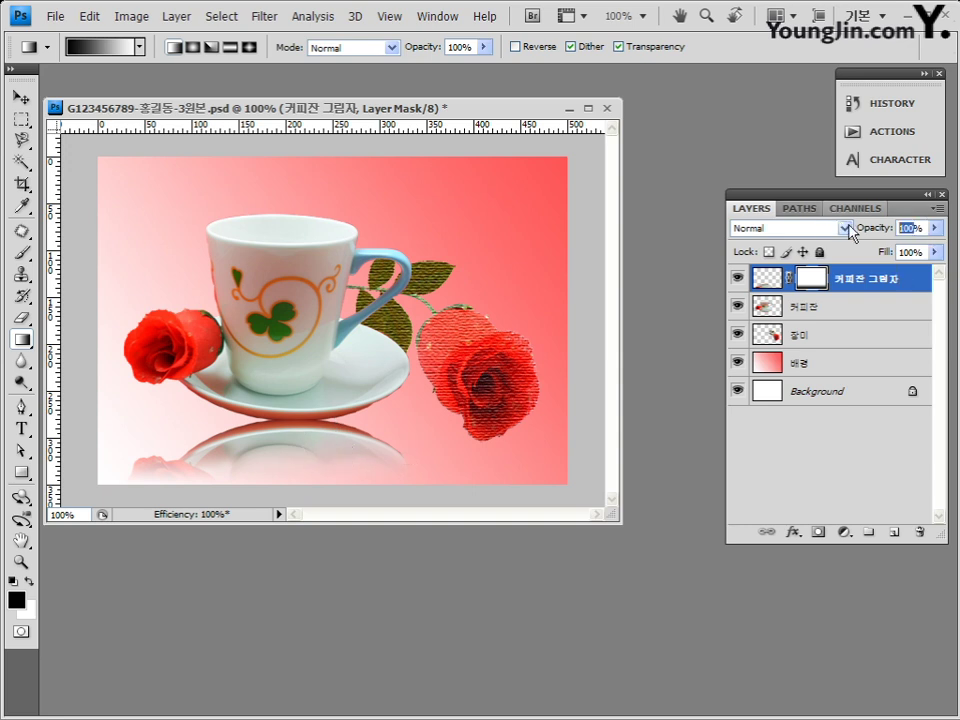
type("50")
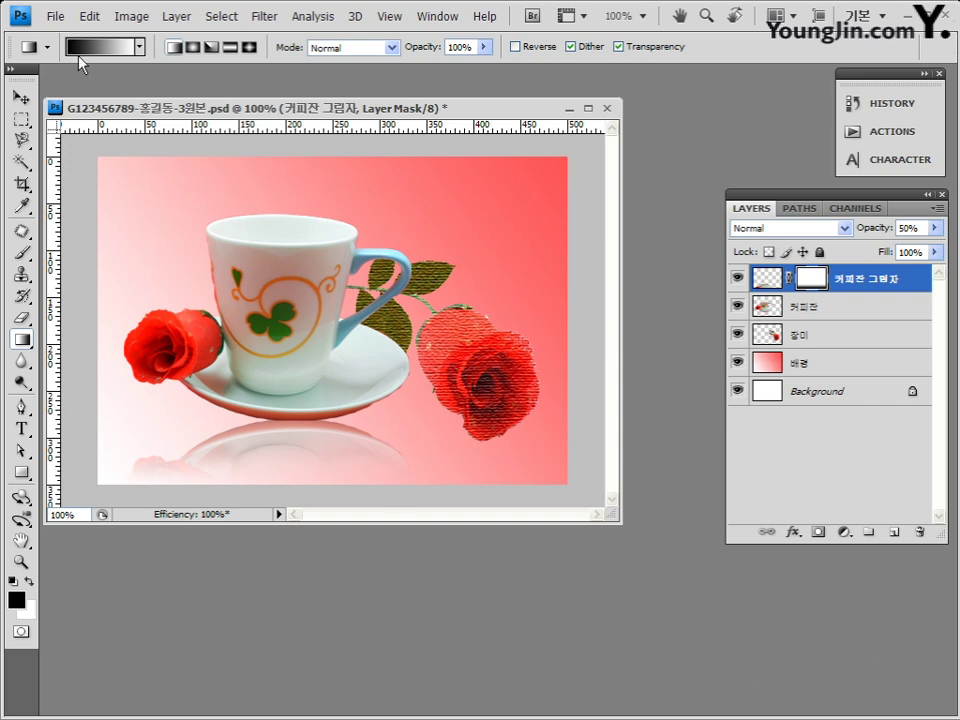
Save the document
left_click(55, 16)
left_click(70, 218)
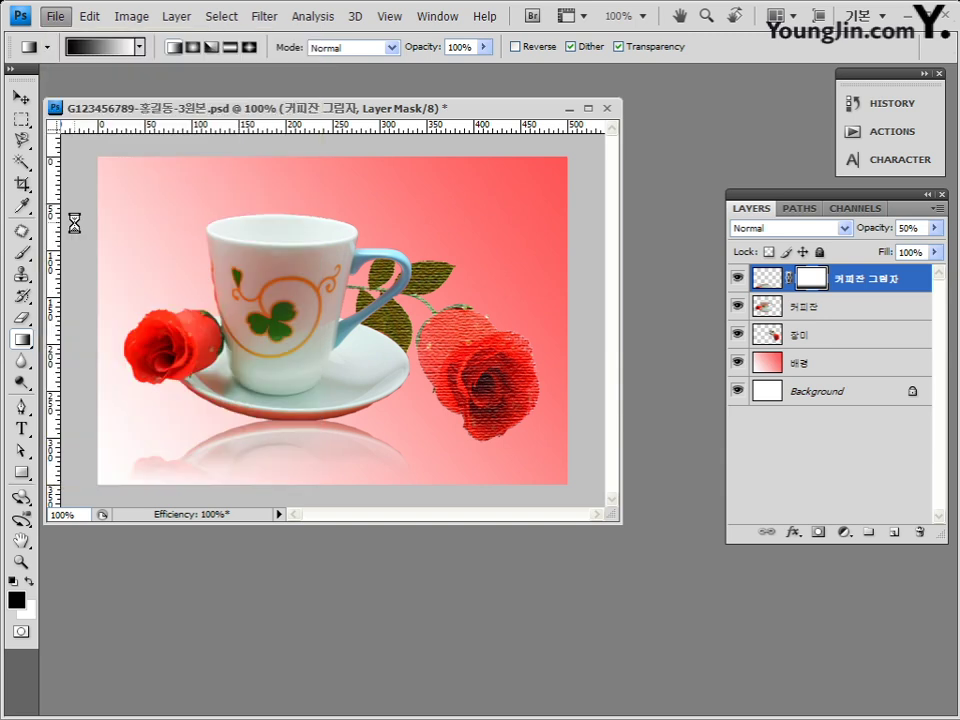
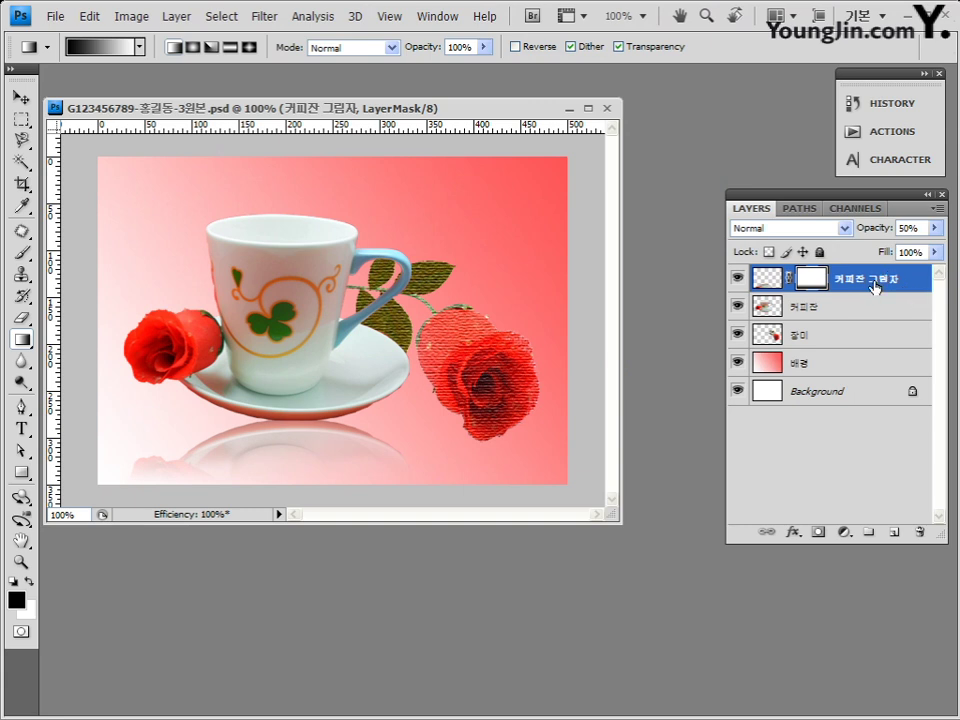
Target the 커피잔 그림자 layer's image instead of its mask and add a new empty layer above it
left_click(875, 287)
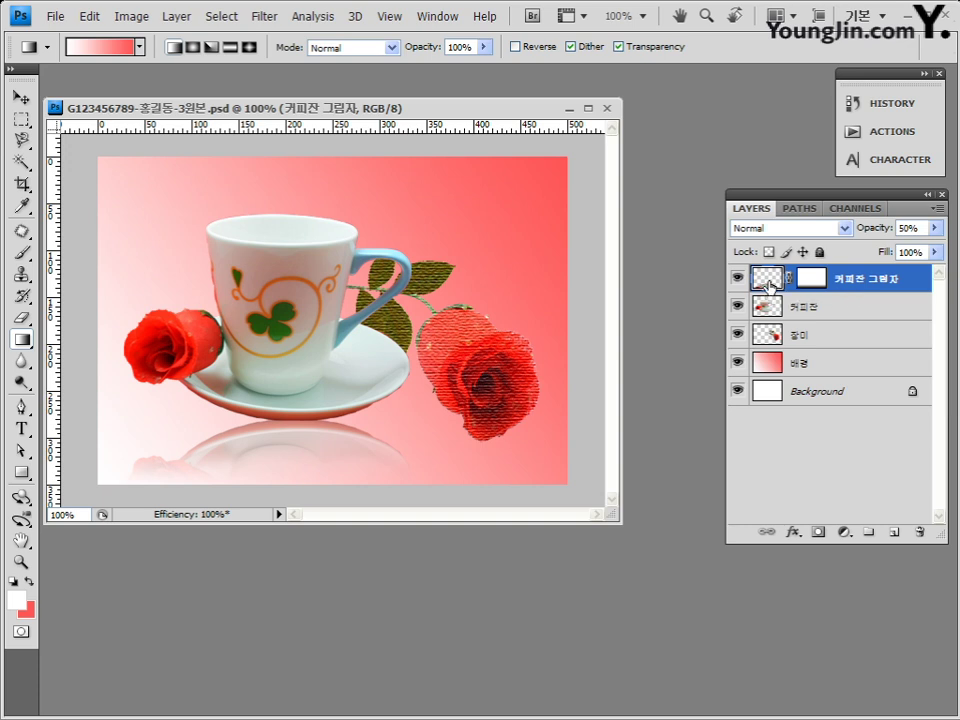
left_click(812, 279)
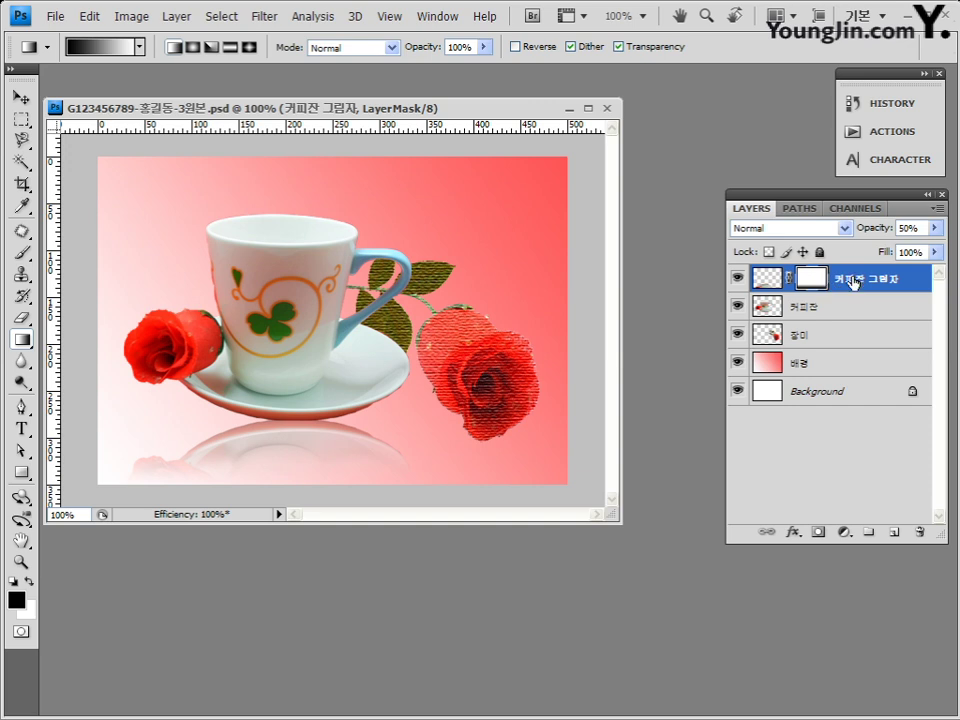
key("ctrl+2")
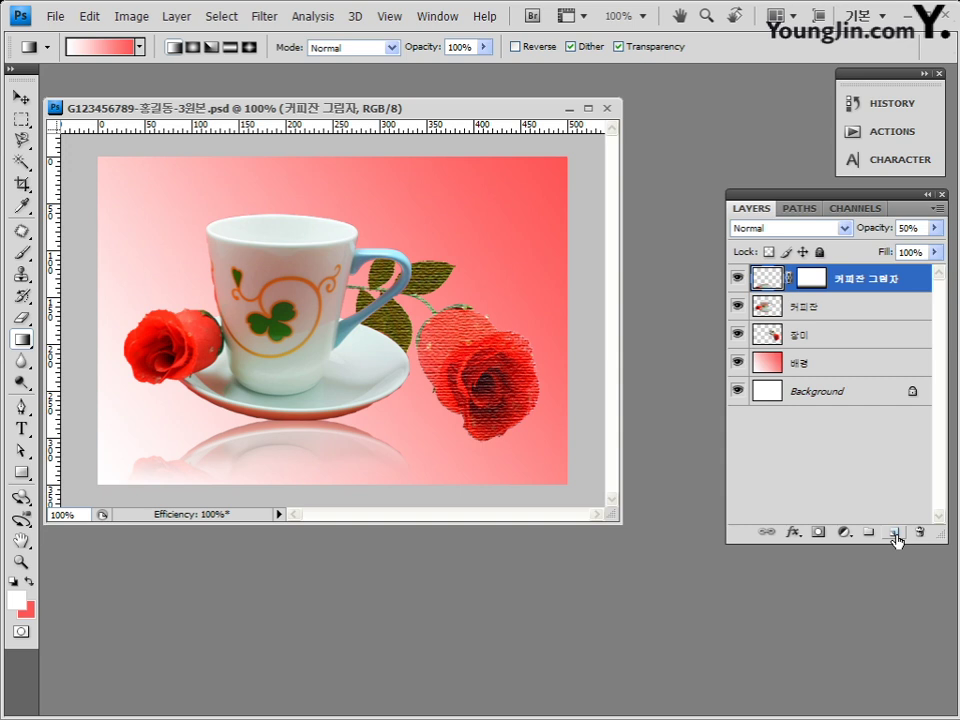
left_click(895, 533)
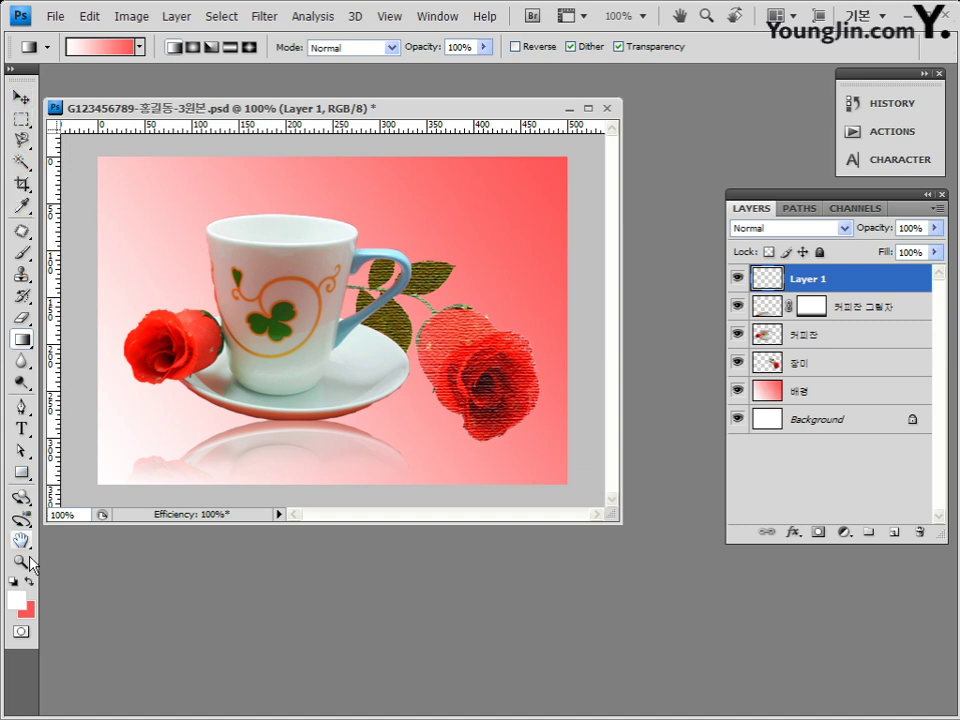
Set the foreground colour to #99ff00
left_click(17, 602)
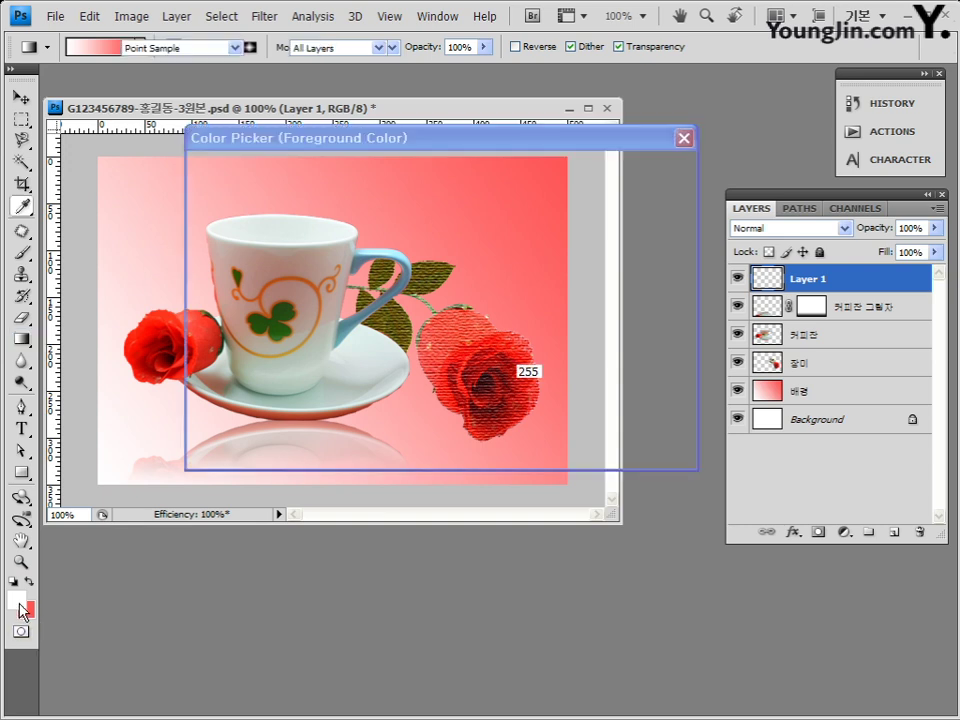
key("Tab")
key("Tab")
key("Tab")
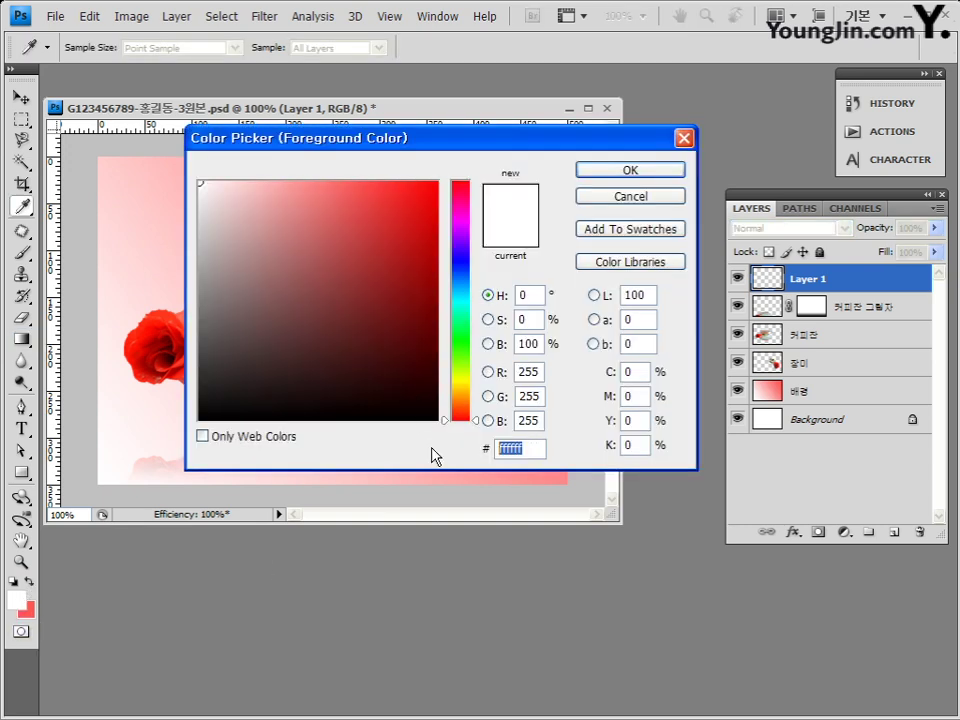
type("99")
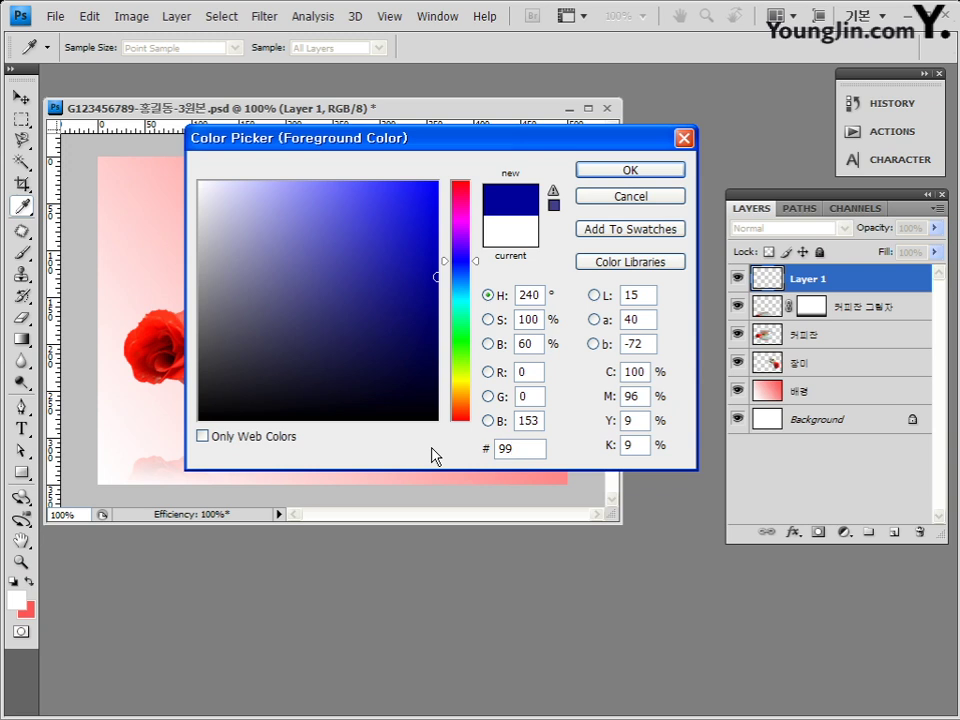
type("ff00")
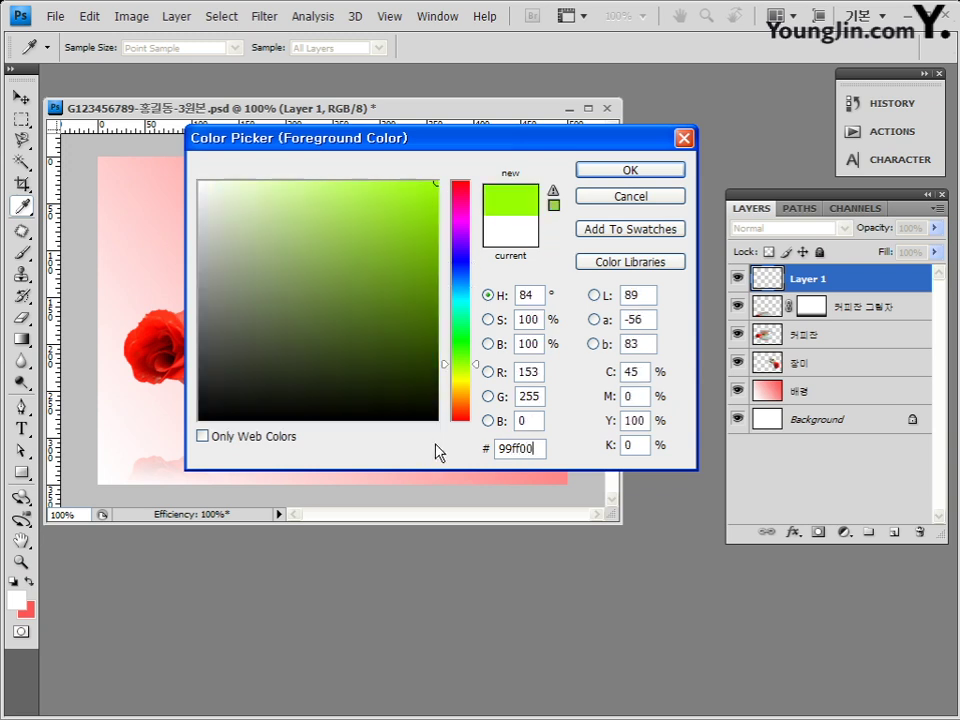
left_click(630, 170)
key("g")
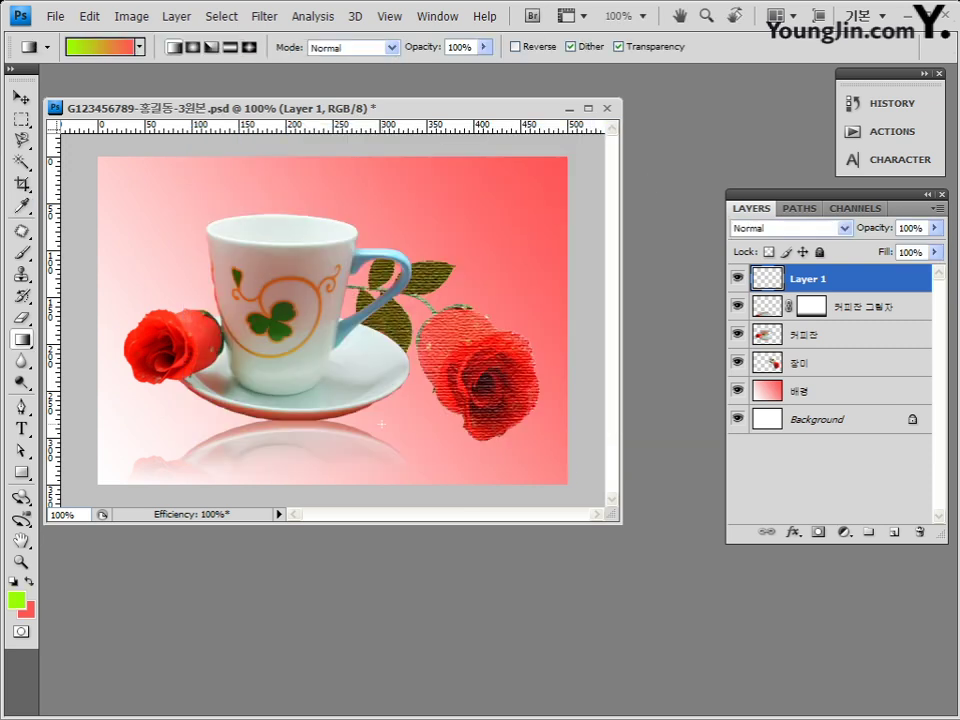
Choose the Brush tool's 29 px star-outline tip and stamp a star just above the cup's handle on the new layer
left_click_drag(473, 522, 473, 542)
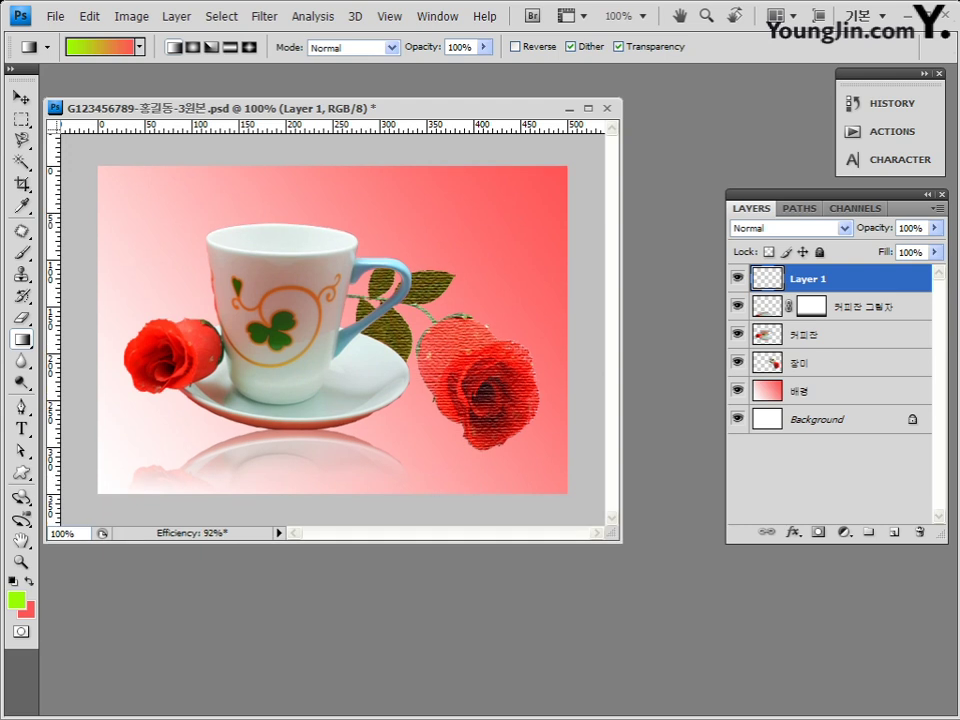
left_click(26, 258)
right_click(26, 257)
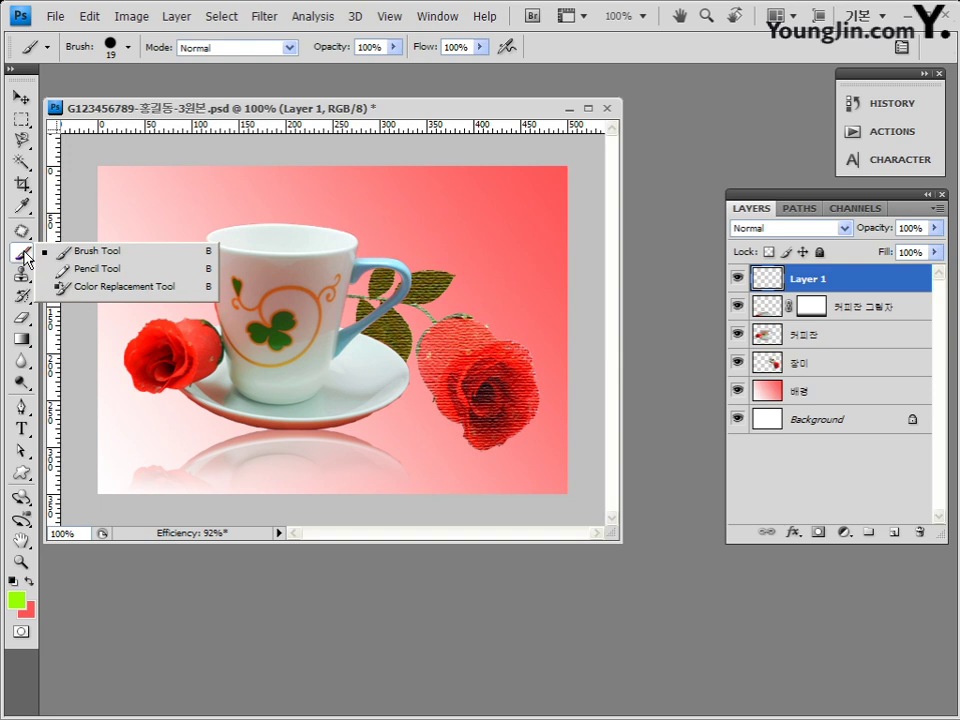
left_click(24, 253)
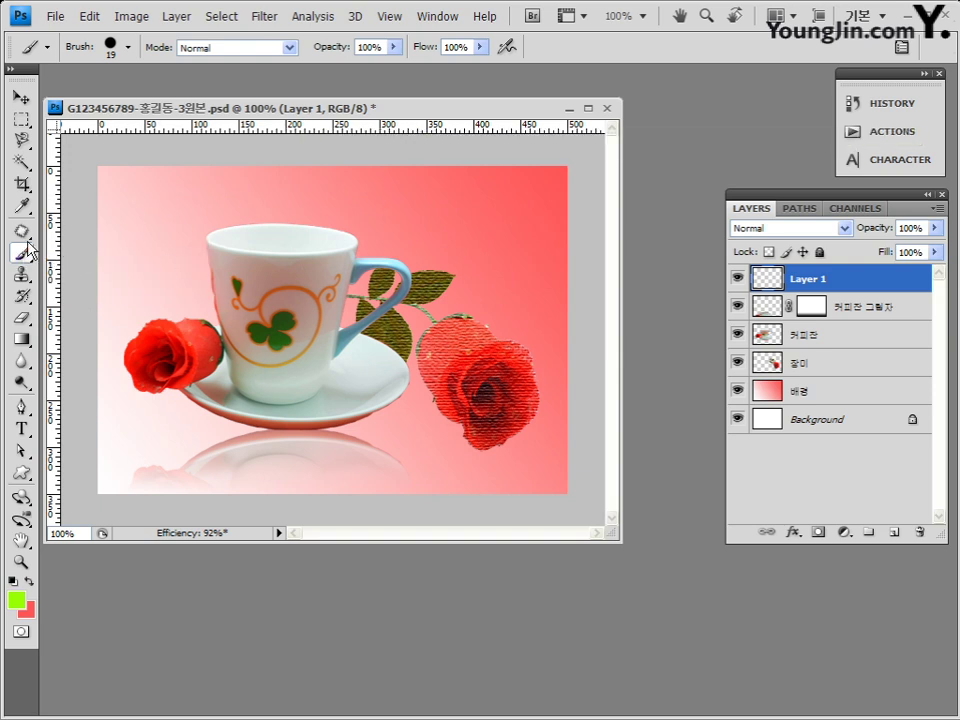
left_click(129, 47)
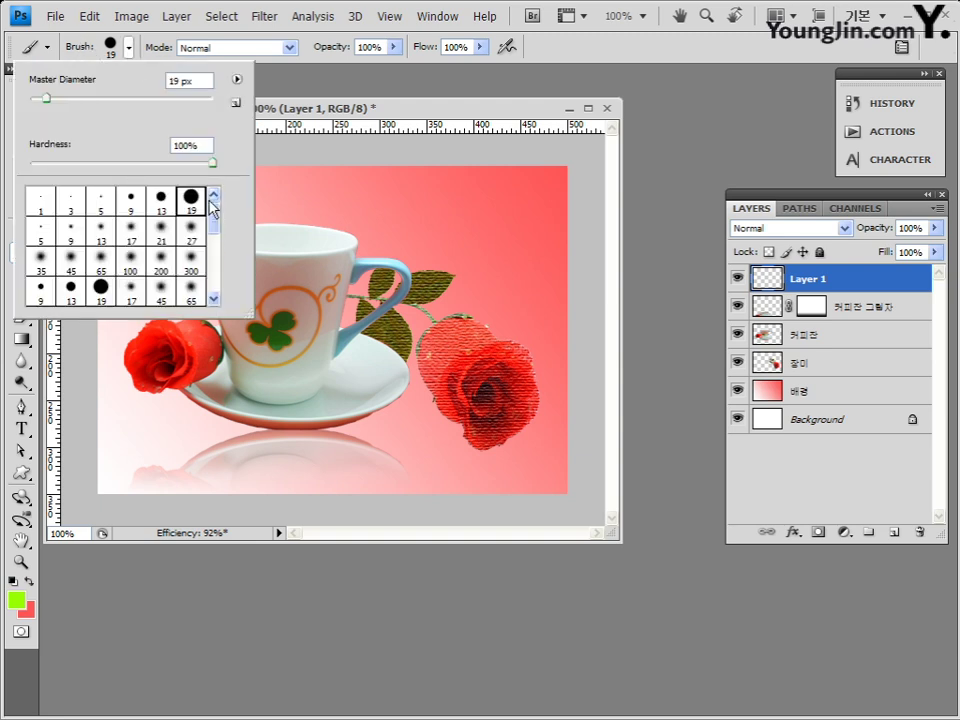
mouse_move(216, 221)
left_mouse_down()
mouse_move(216, 290)
mouse_move(214, 216)
mouse_move(214, 264)
left_mouse_up()
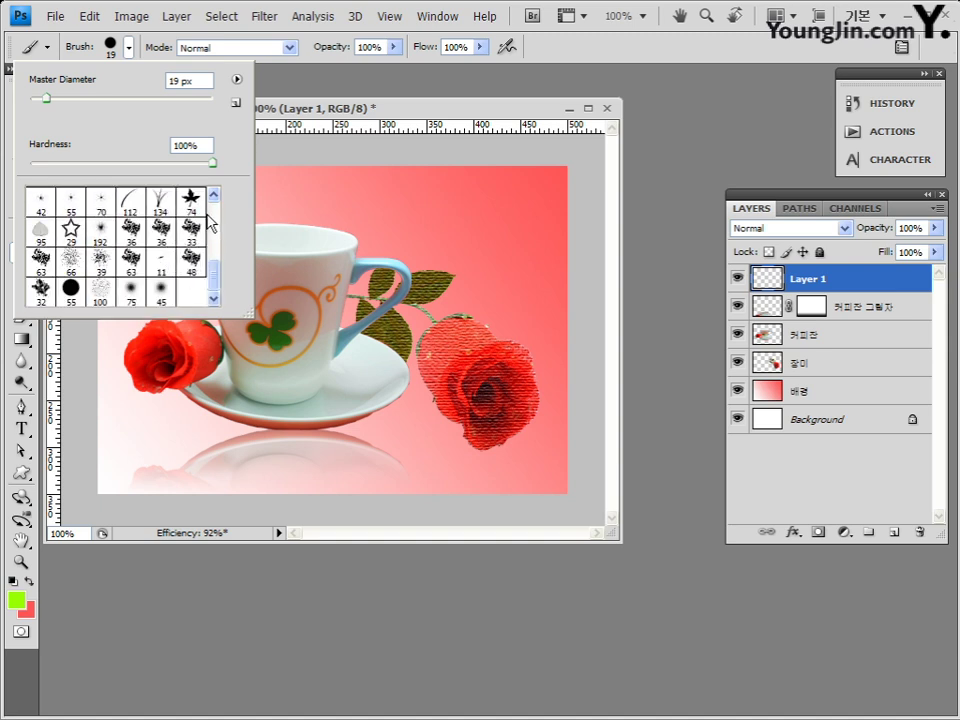
left_click(71, 234)
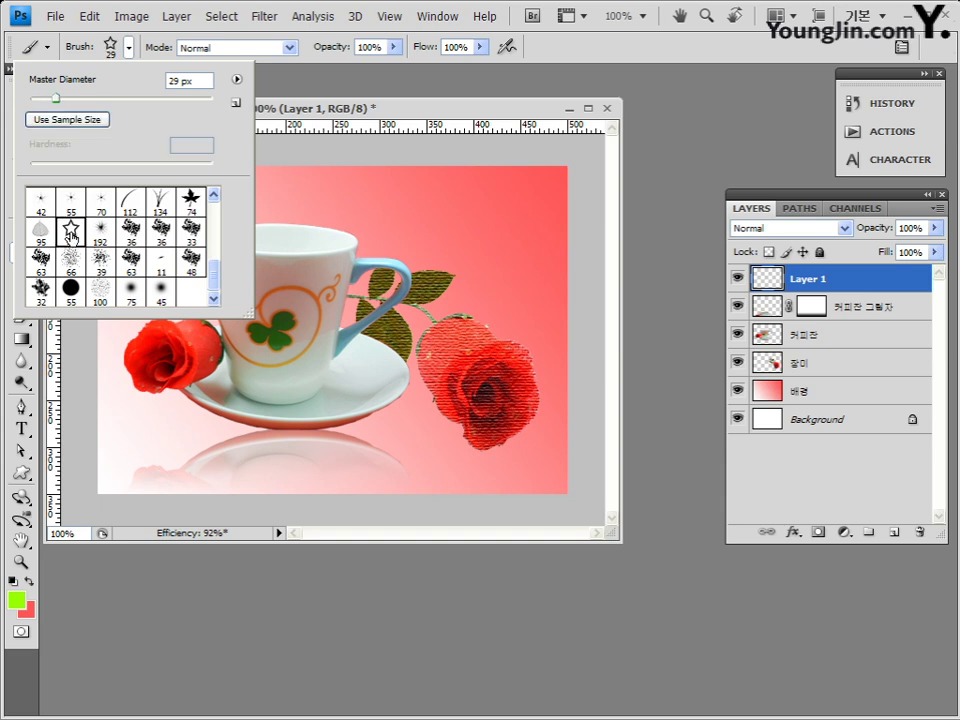
left_click_drag(182, 81, 141, 89)
left_click_drag(168, 80, 199, 80)
key("Return")
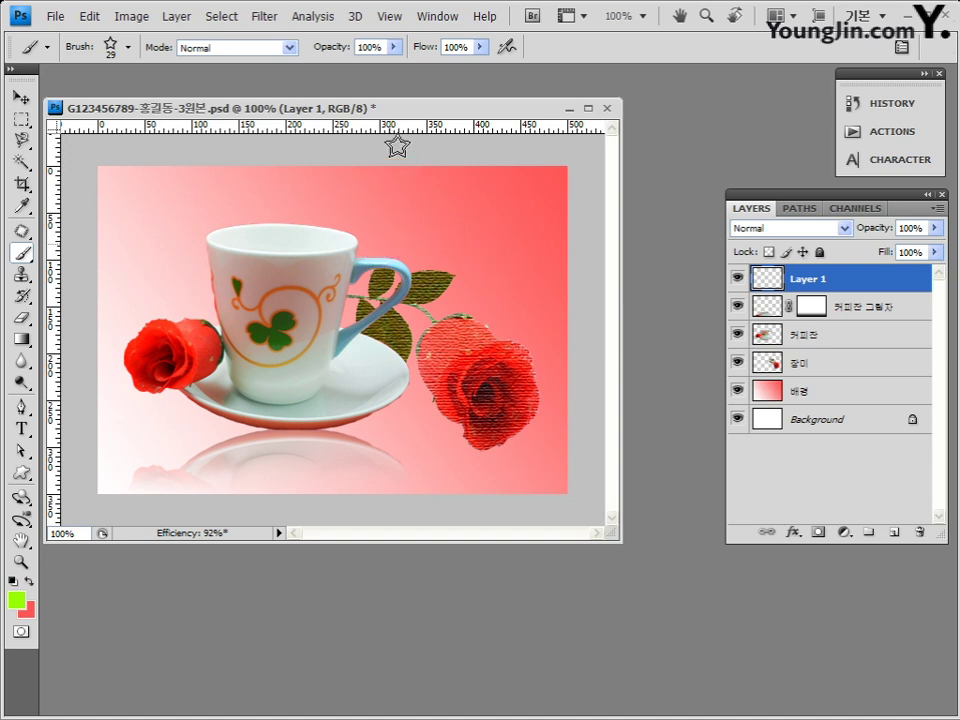
left_click(390, 244)
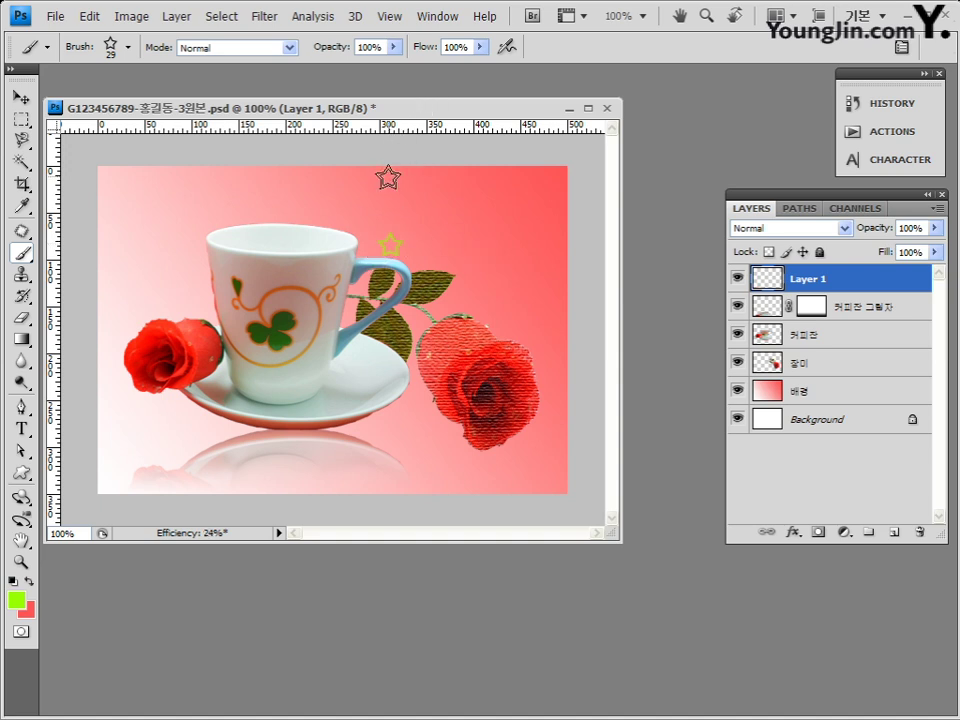
Stamp two more 29 px stars above the textured rose and one 60 px star near the image's upper-right corner
left_click(471, 271)
left_click(483, 232)
left_click(128, 50)
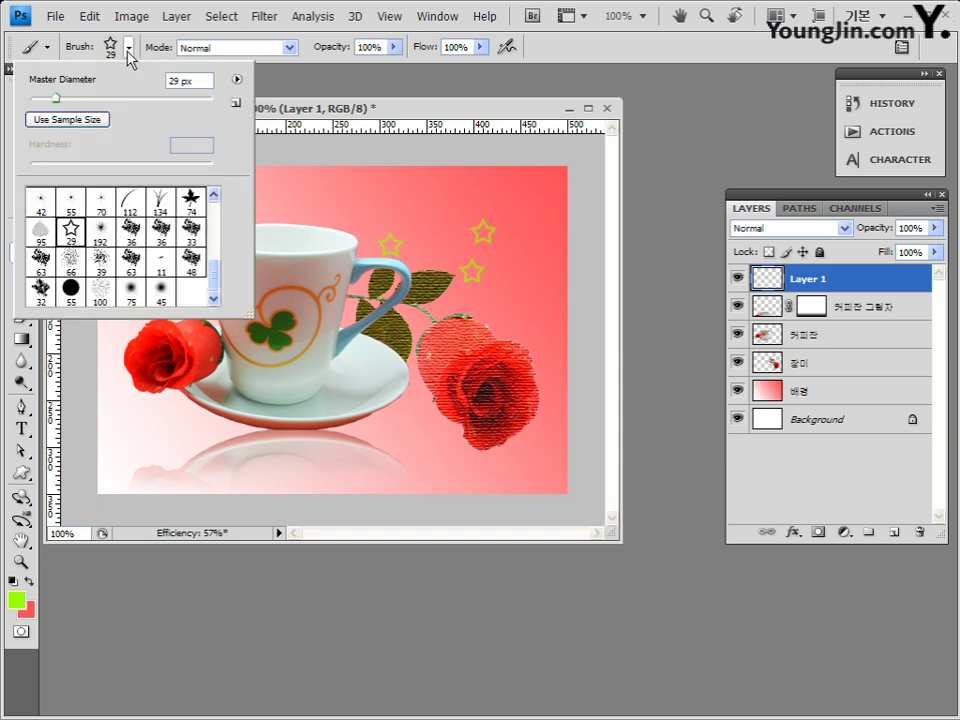
double_click(180, 80)
type("60")
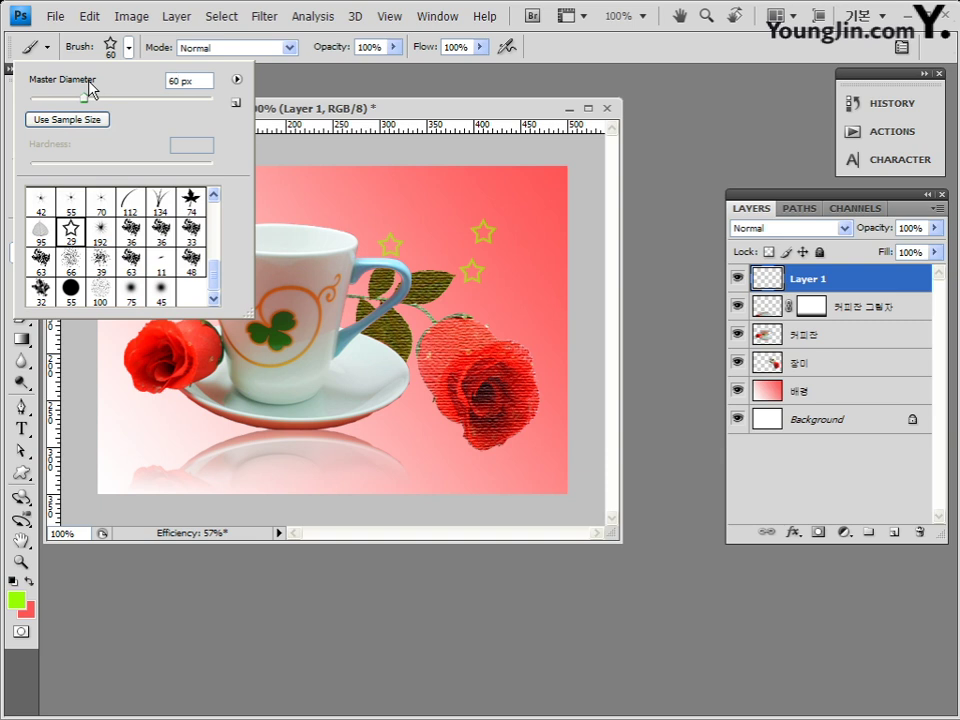
left_click(420, 100)
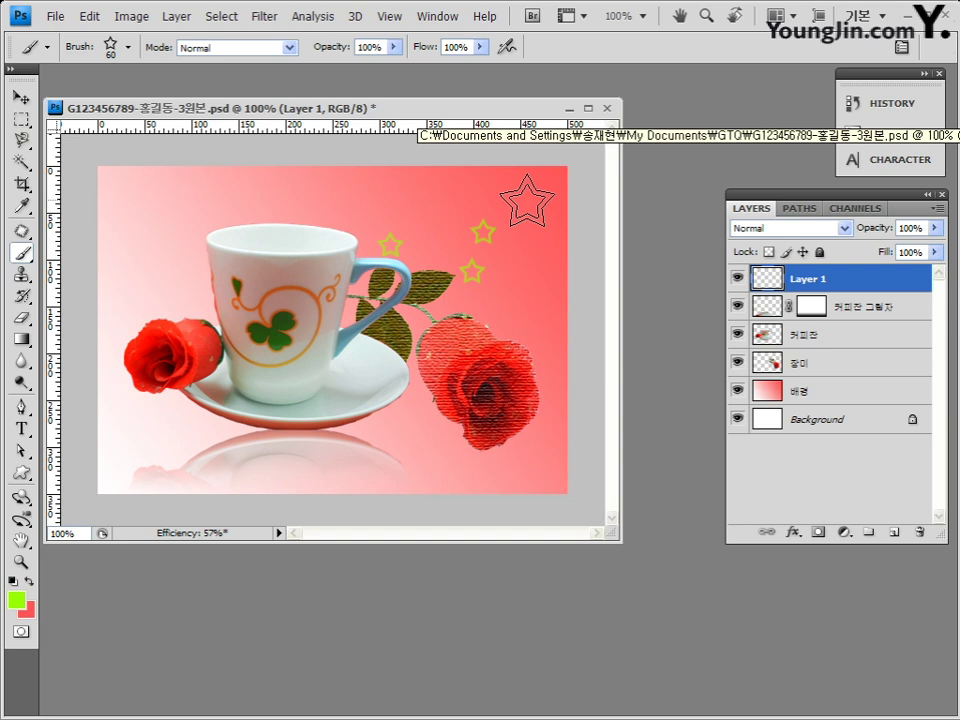
left_click(128, 47)
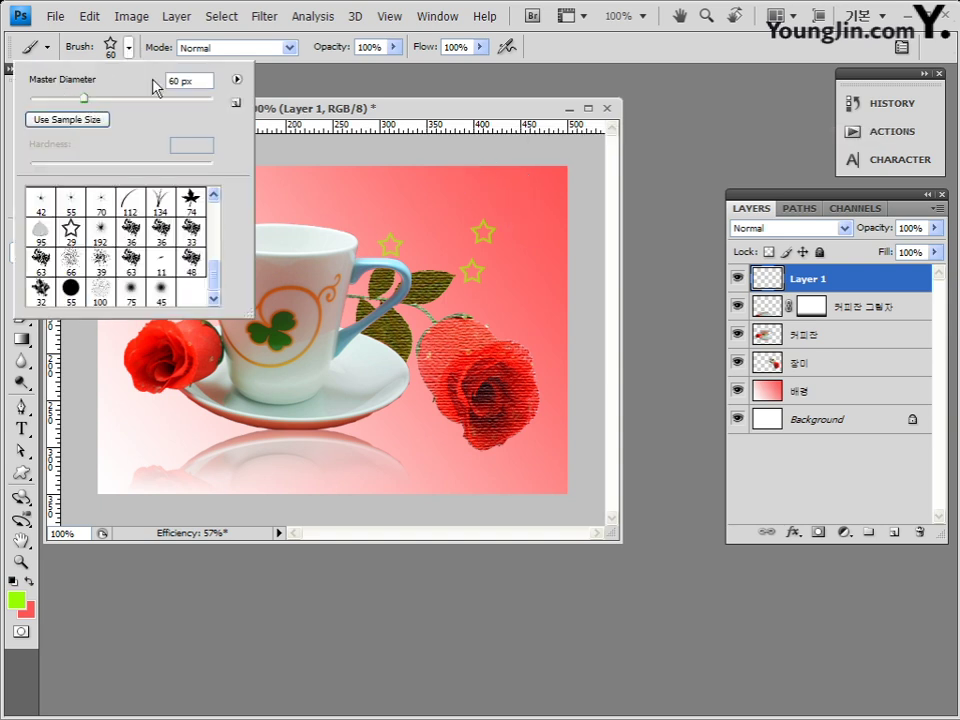
left_click(522, 113)
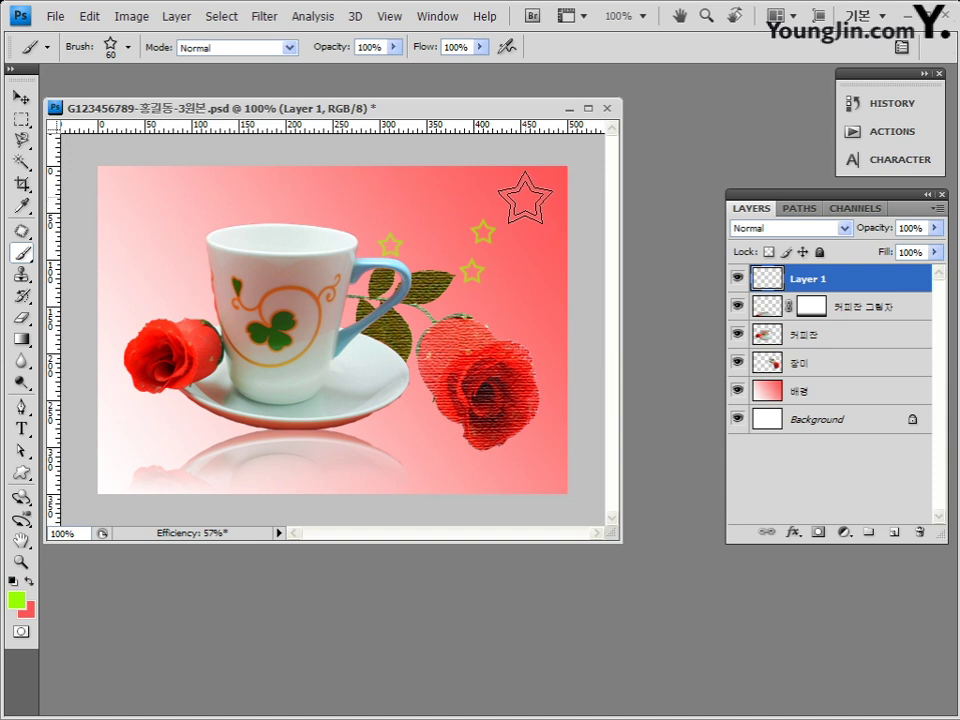
left_click(525, 198)
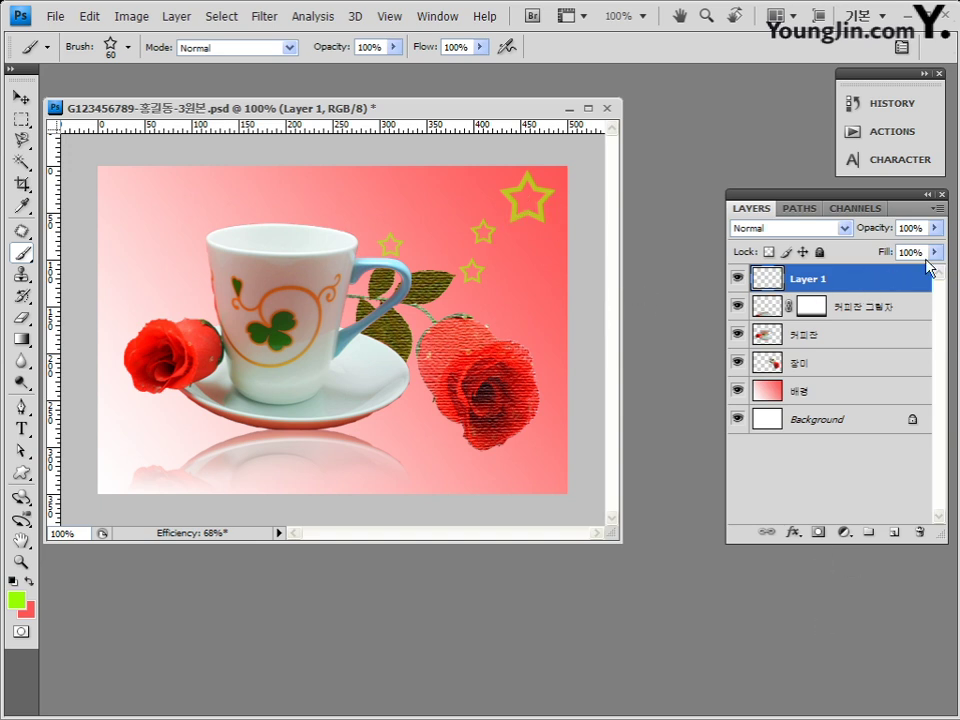
Set the star layer's opacity to 50%
left_click(862, 230)
type("50")
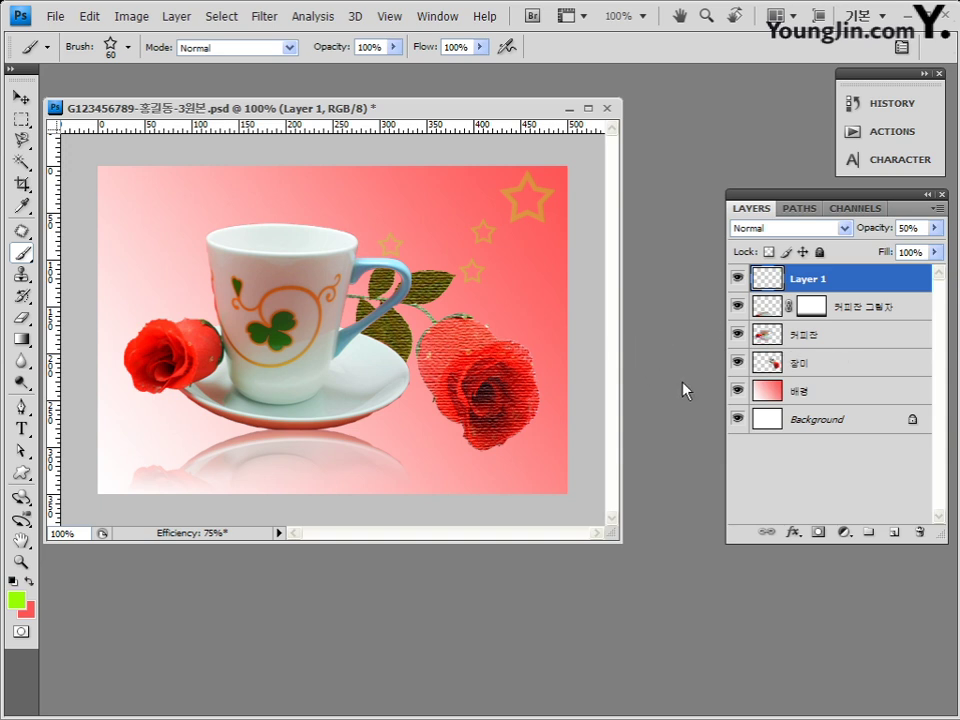
Replace the Custom Shape tool's shapes with the Ornaments set and choose the upright flower-with-leaves ornament
left_click(25, 476)
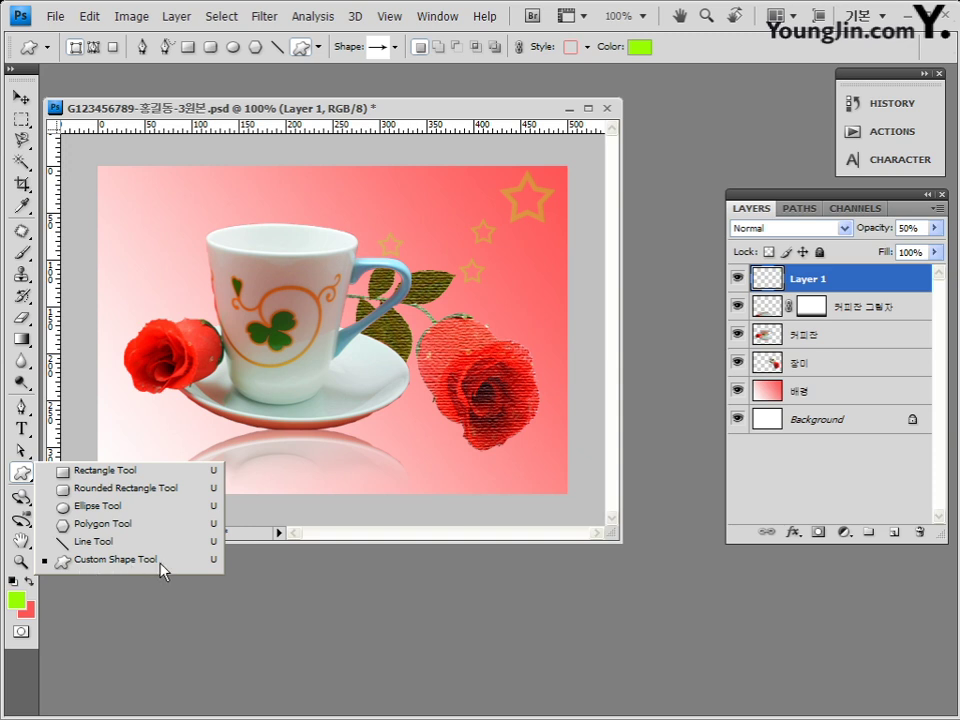
left_click(95, 560)
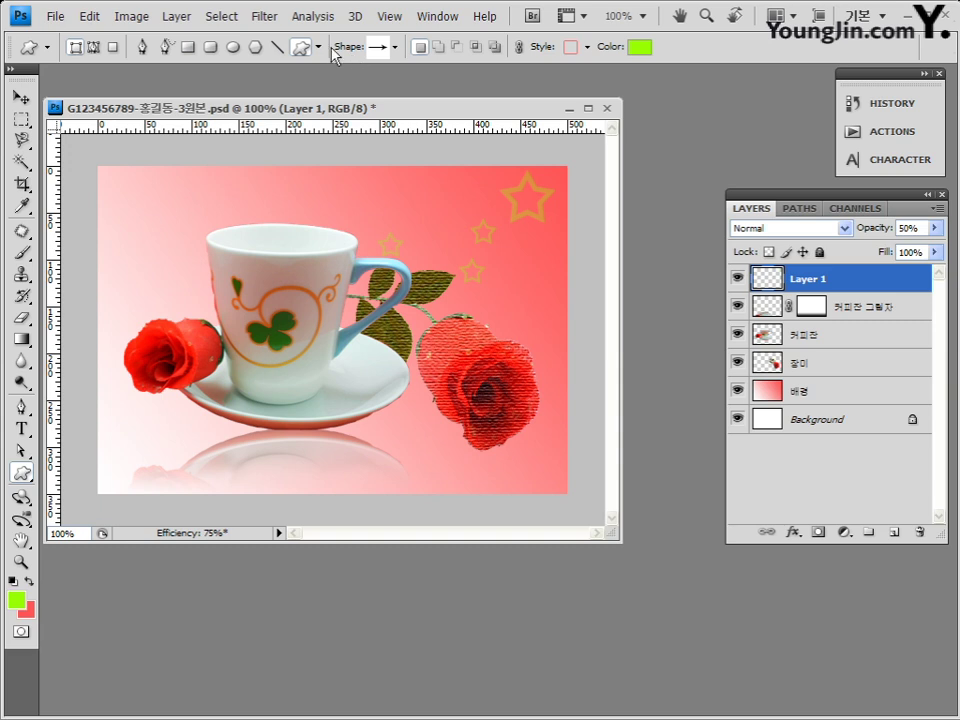
left_click(395, 48)
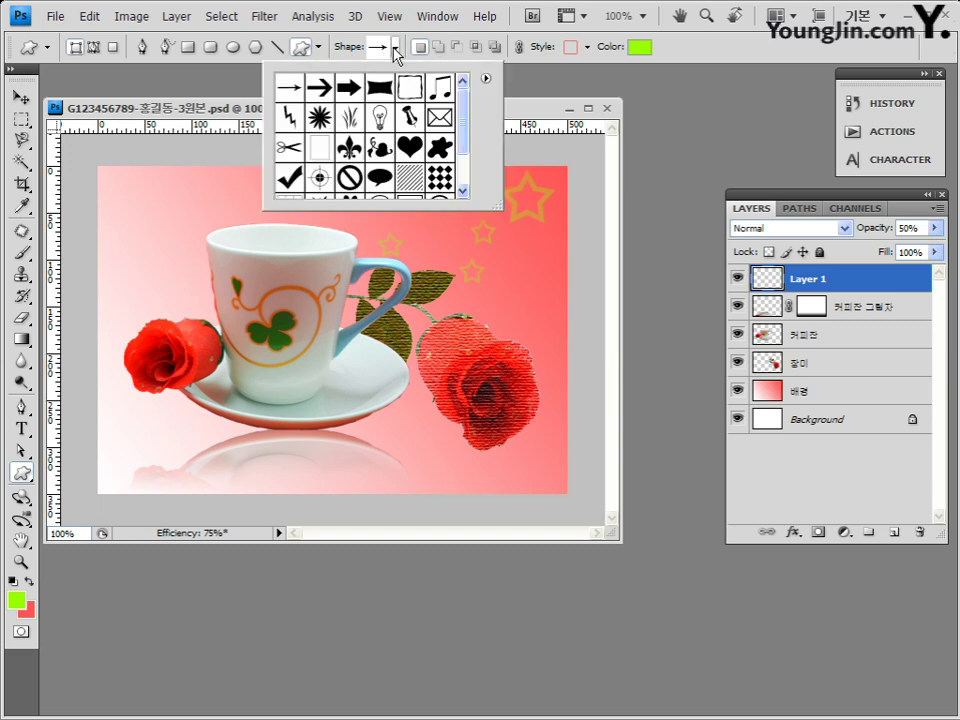
mouse_move(466, 112)
left_mouse_down()
mouse_move(467, 176)
mouse_move(469, 96)
left_mouse_up()
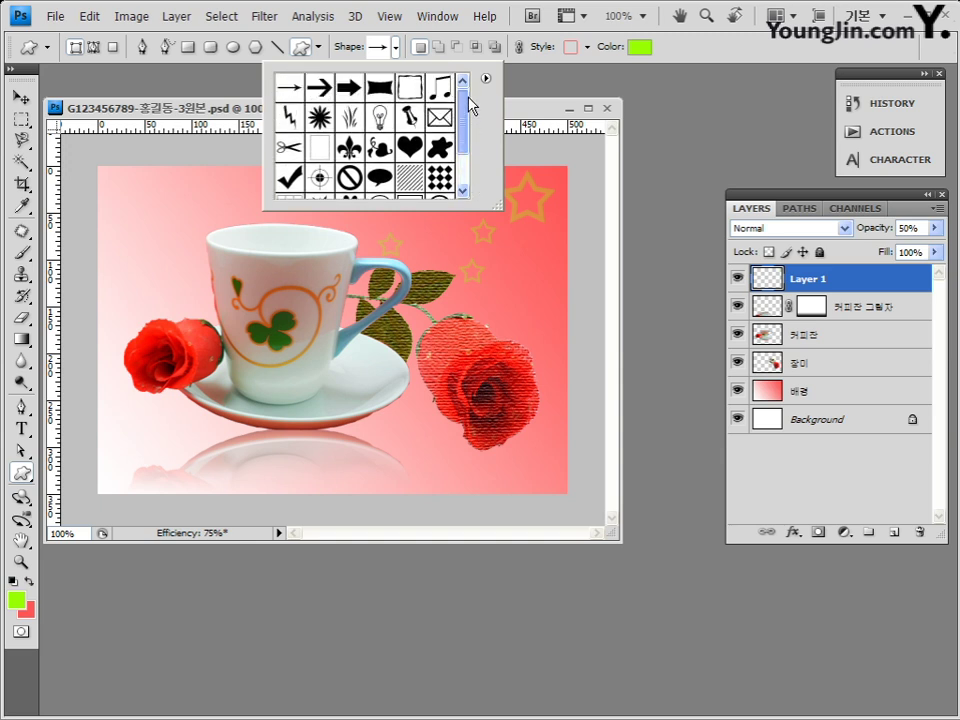
left_click(485, 79)
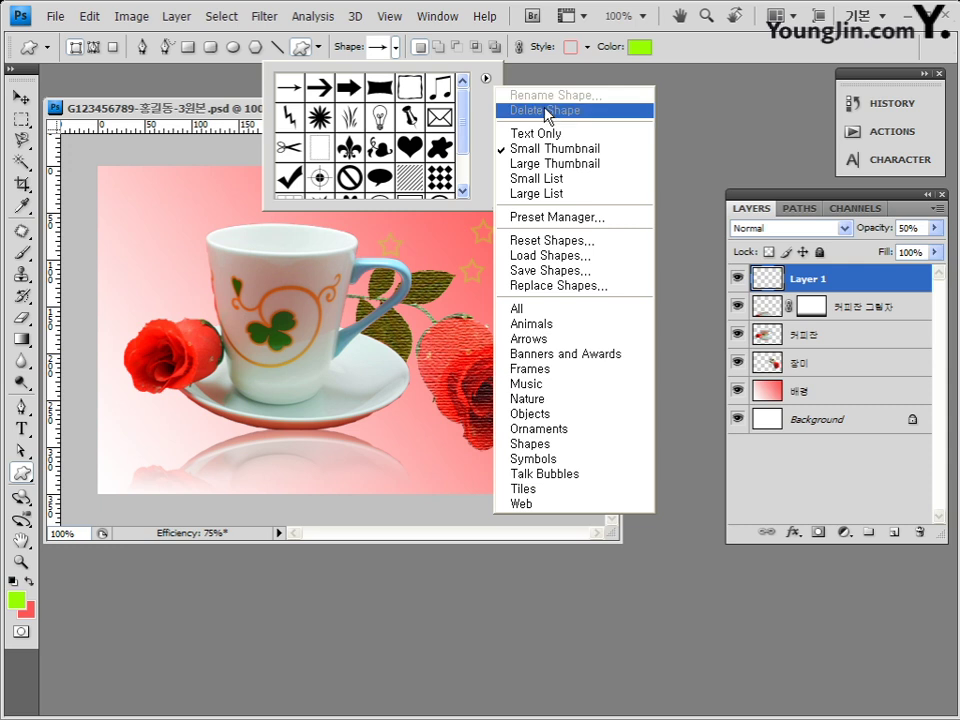
left_click(558, 432)
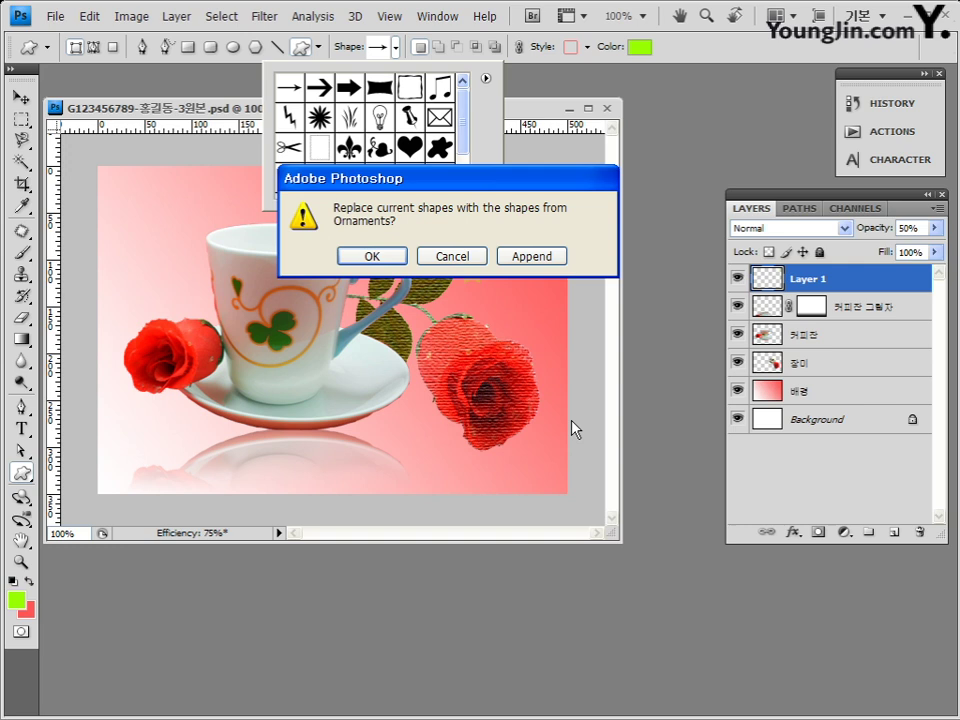
left_click(391, 262)
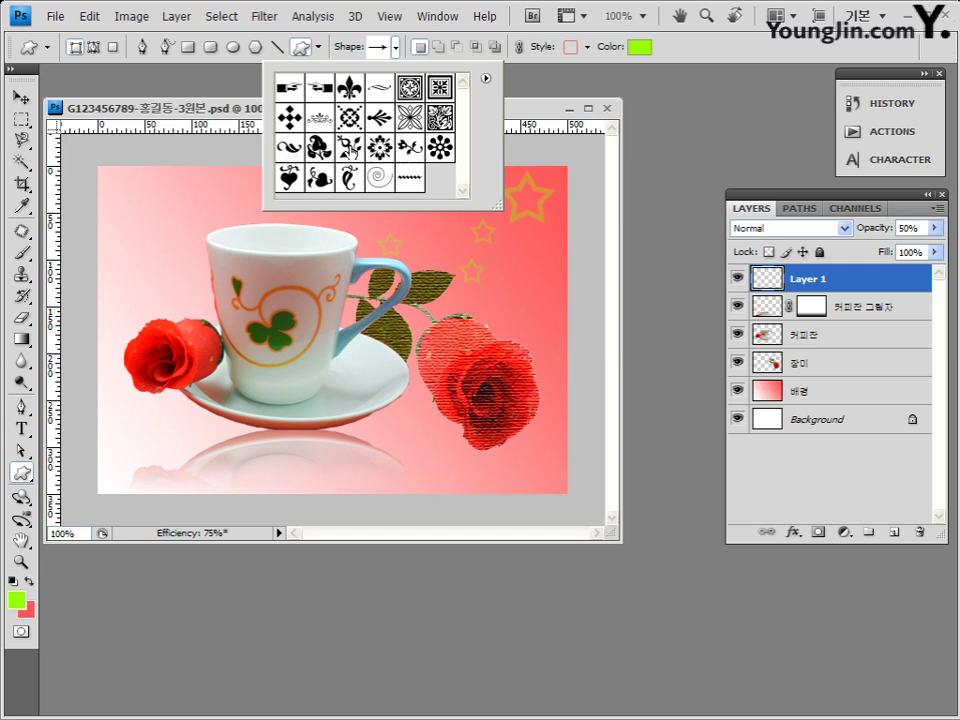
left_click(352, 152)
key("Return")
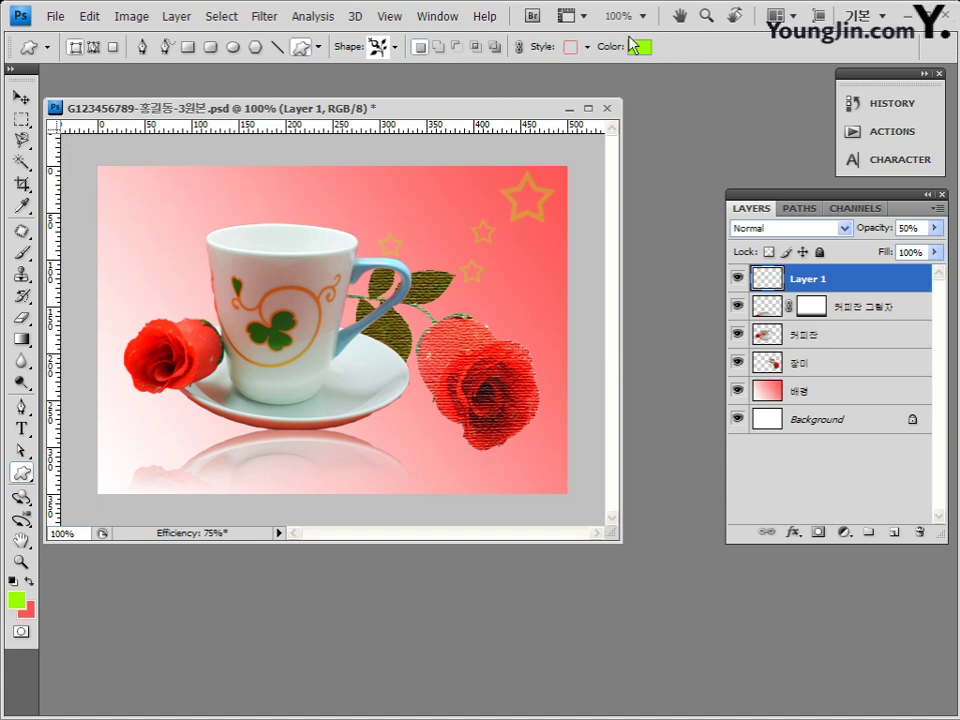
Set the foreground colour to #99cc00 and draw the flower ornament about 50 px wide between the image's left edge and the cup
left_click(17, 600)
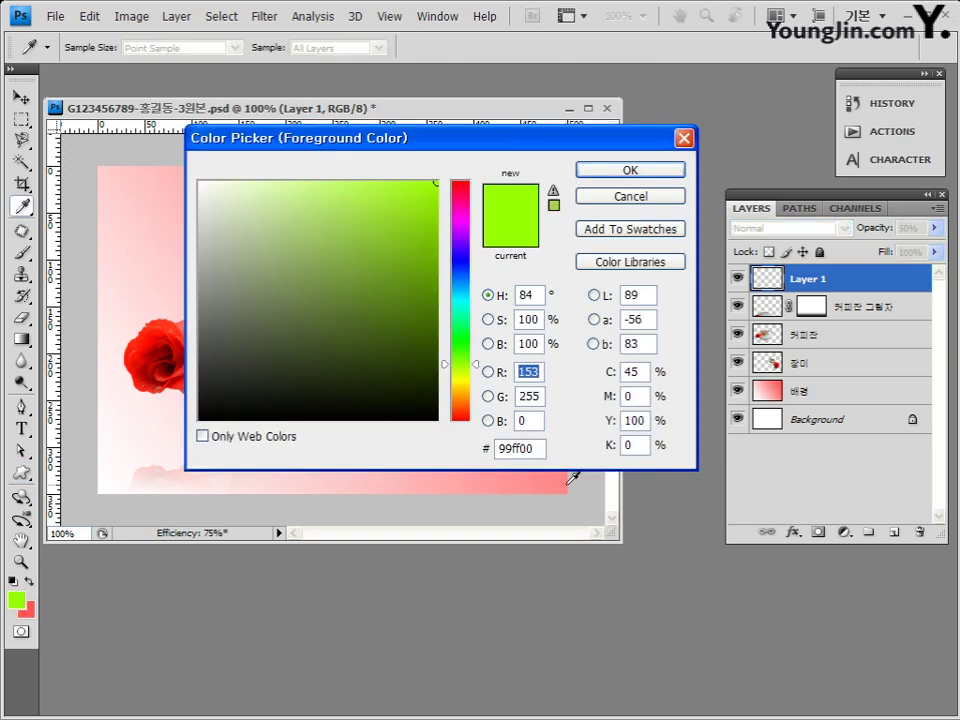
left_click_drag(540, 449, 494, 455)
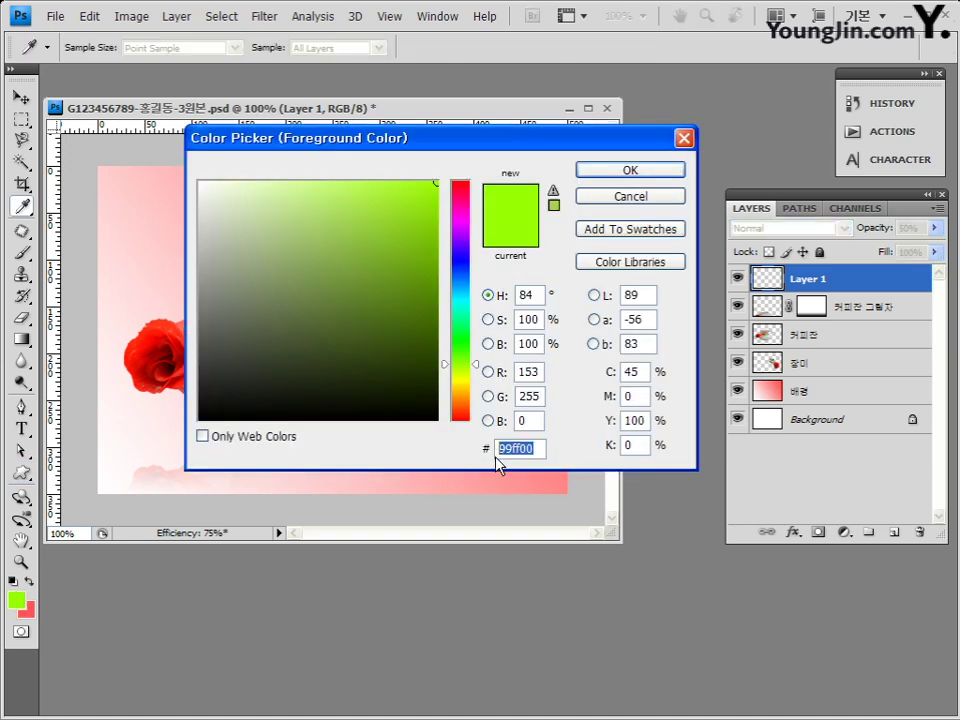
left_click(514, 449)
type("cc")
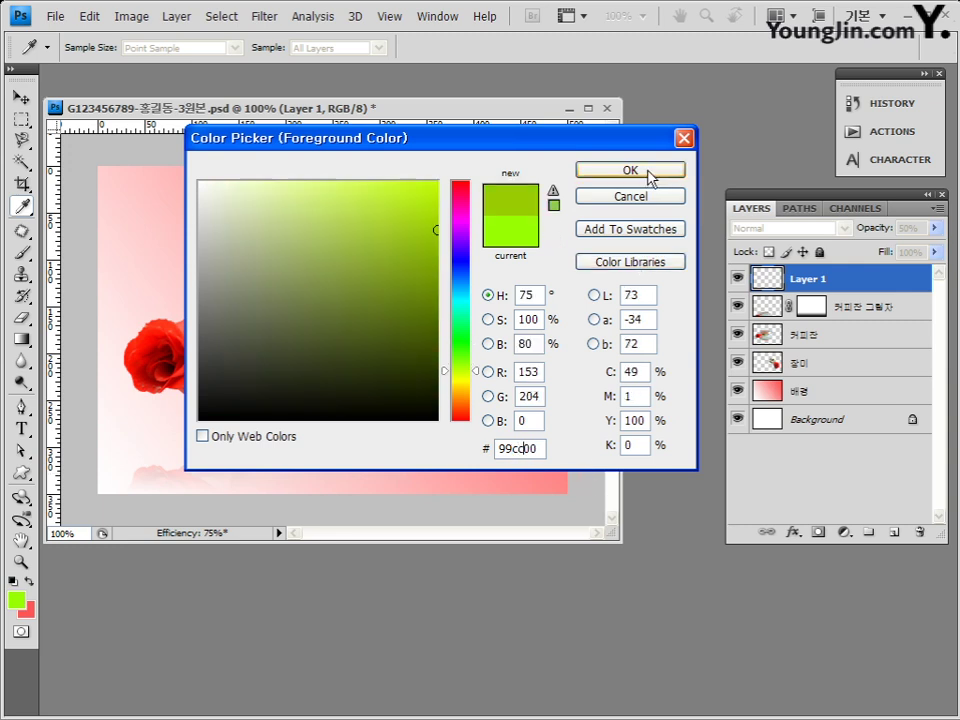
left_click(648, 174)
key("u")
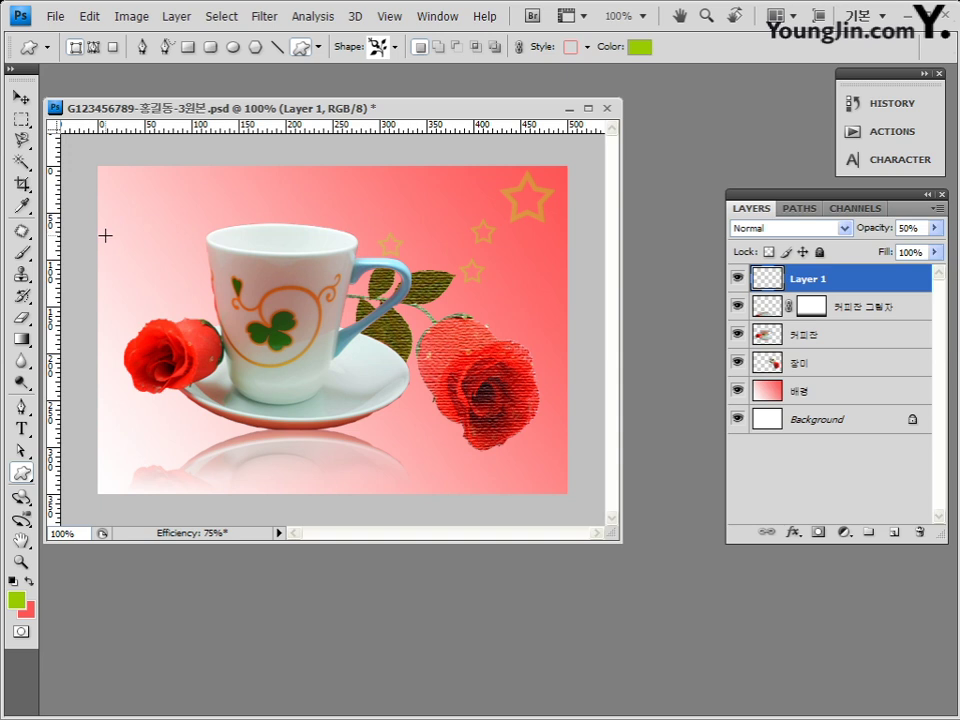
mouse_move(105, 232)
left_mouse_down()
mouse_move(142, 267)
mouse_move(158, 266)
mouse_move(155, 274)
left_mouse_up()
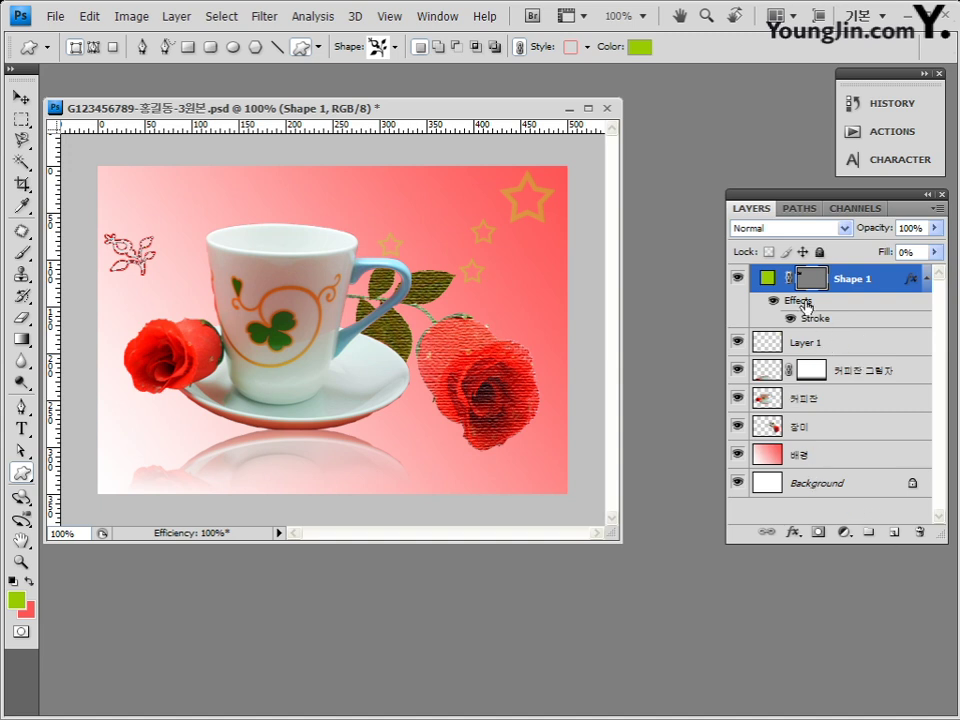
Delete the Stroke effect from the ornament's shape layer and set its Fill to 100%
mouse_move(805, 304)
left_mouse_down()
mouse_move(866, 308)
mouse_move(886, 462)
mouse_move(921, 583)
mouse_move(910, 495)
mouse_move(920, 533)
left_mouse_up()
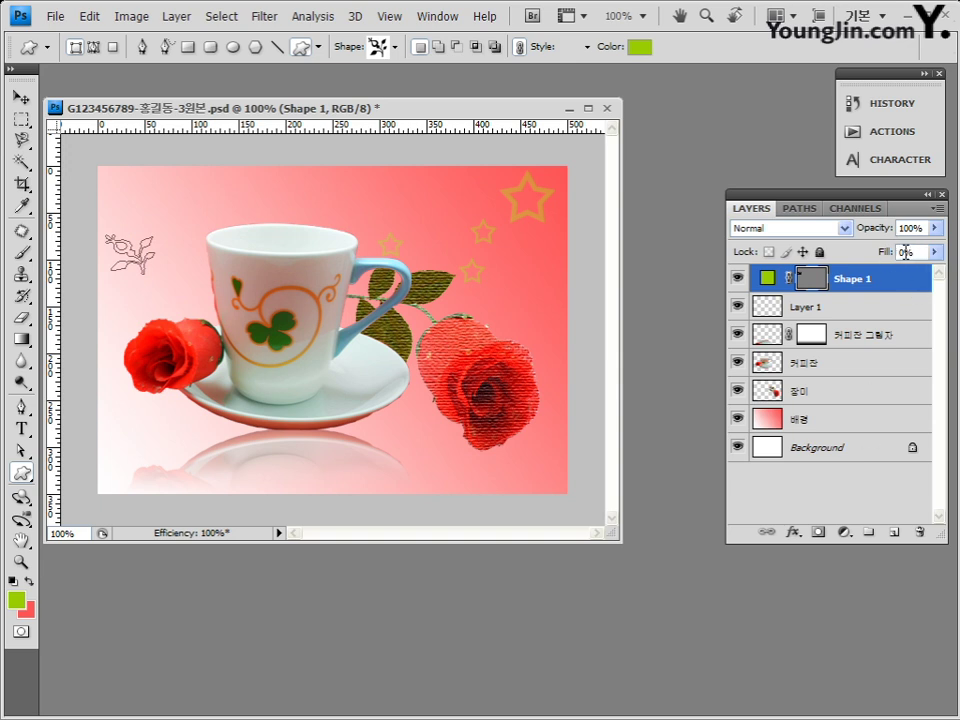
left_click(936, 253)
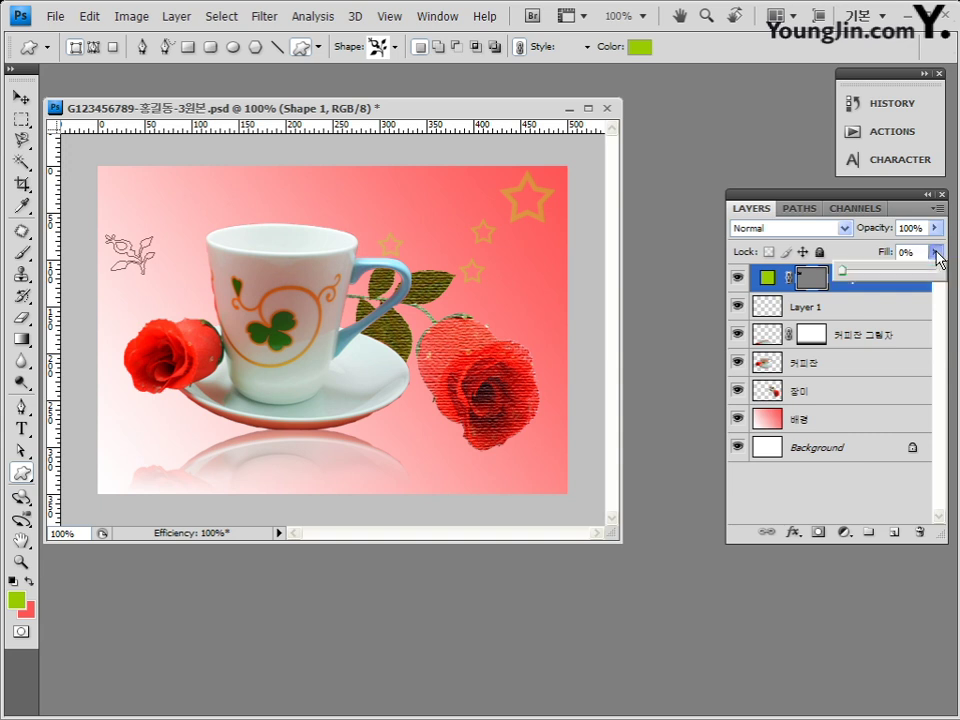
left_click_drag(842, 271, 955, 278)
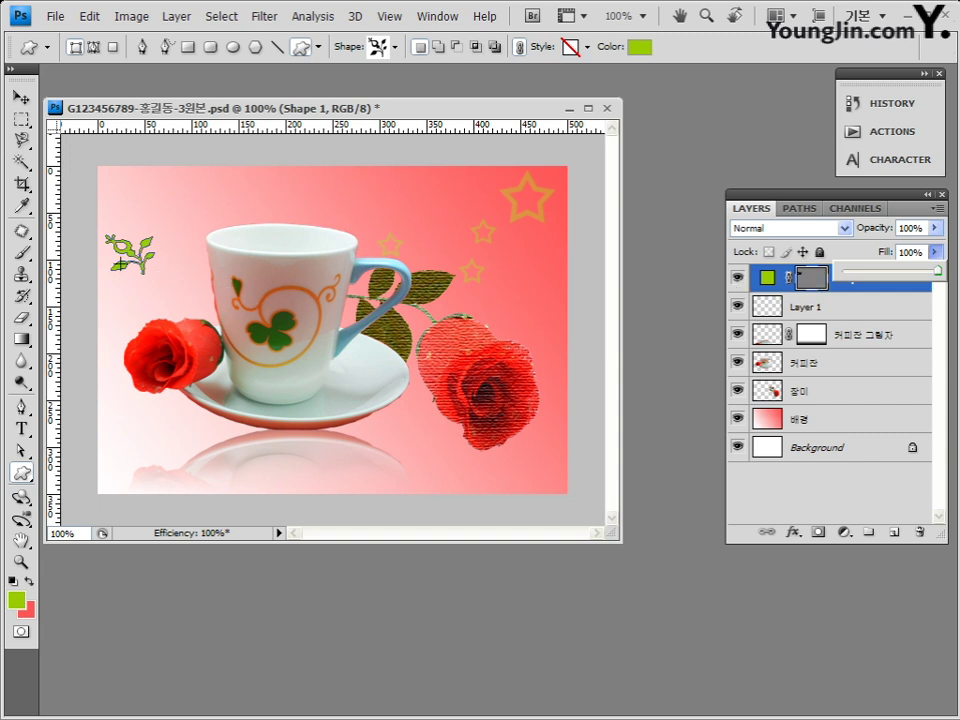
left_click(810, 276)
left_click(810, 308)
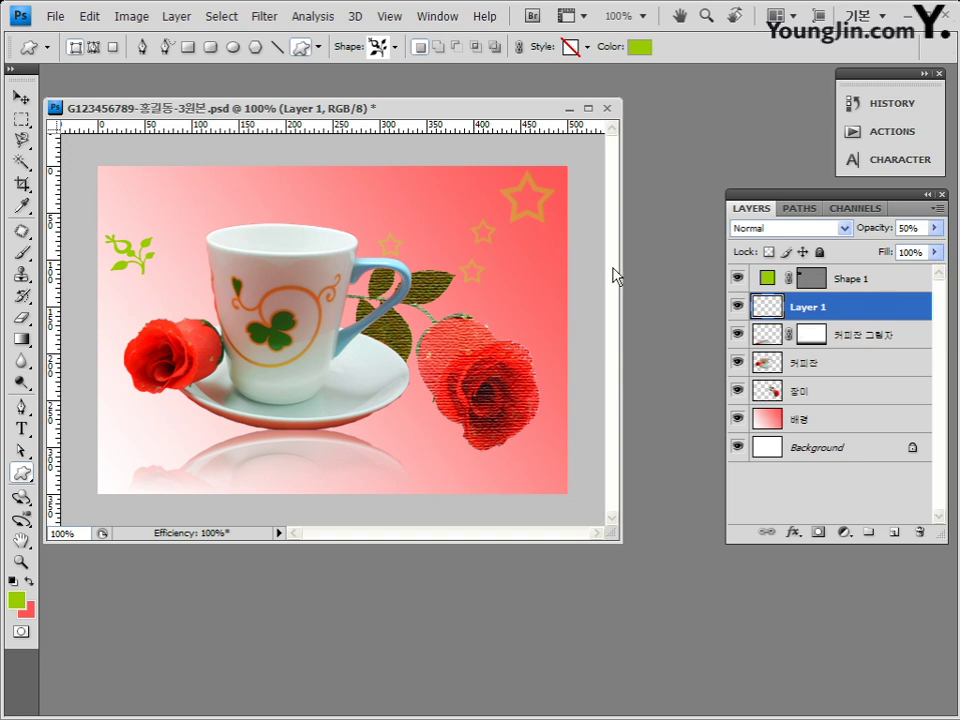
left_click(802, 280)
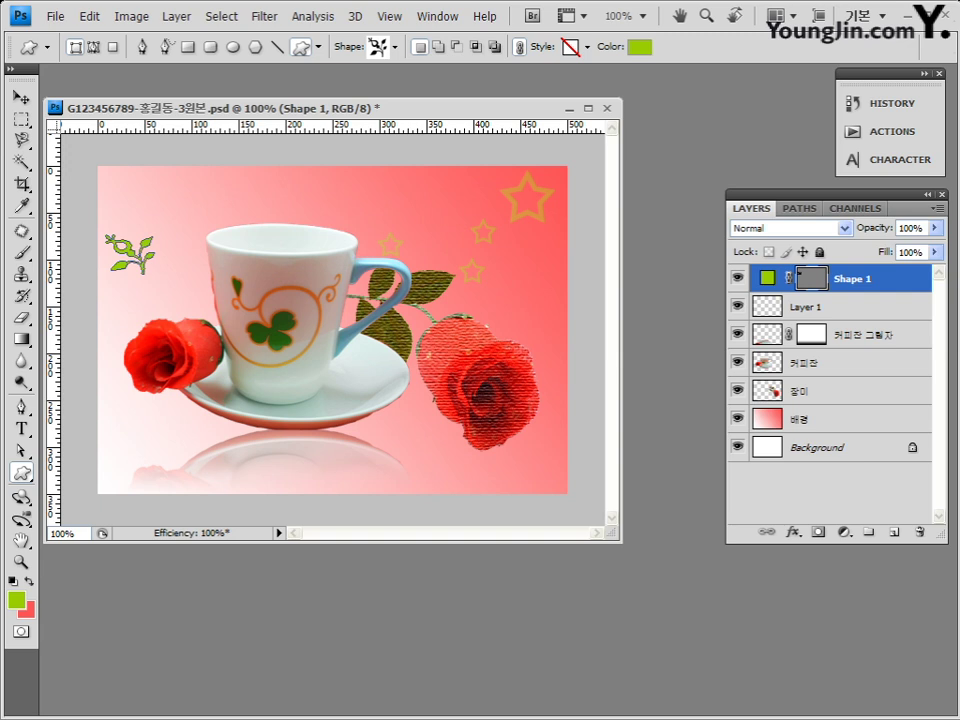
Save the document with the added stars and ornament
left_click(55, 16)
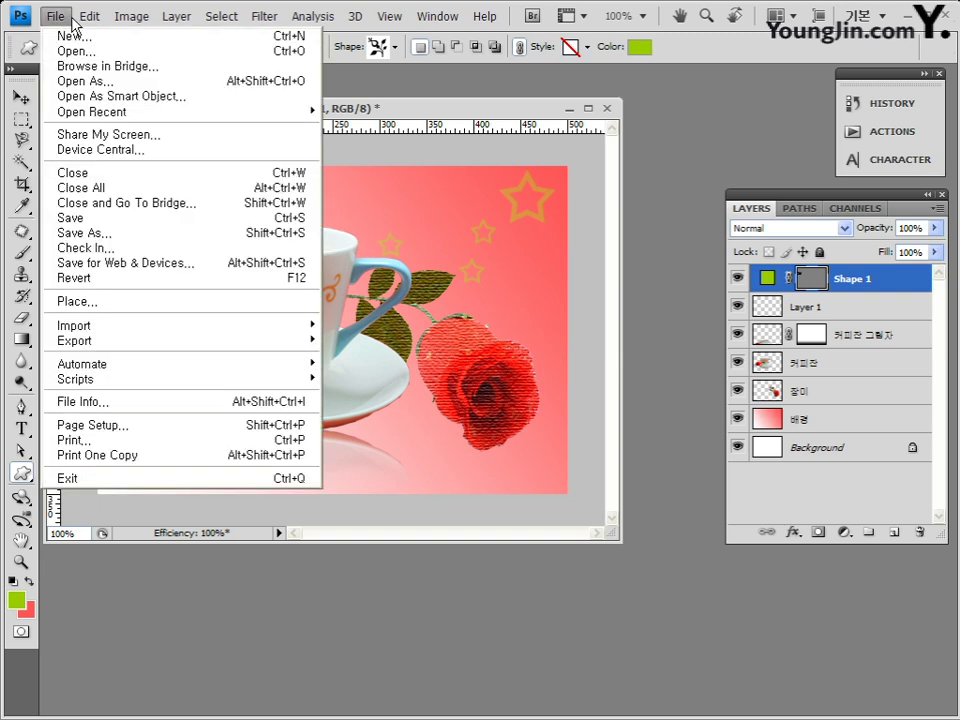
left_click(67, 225)
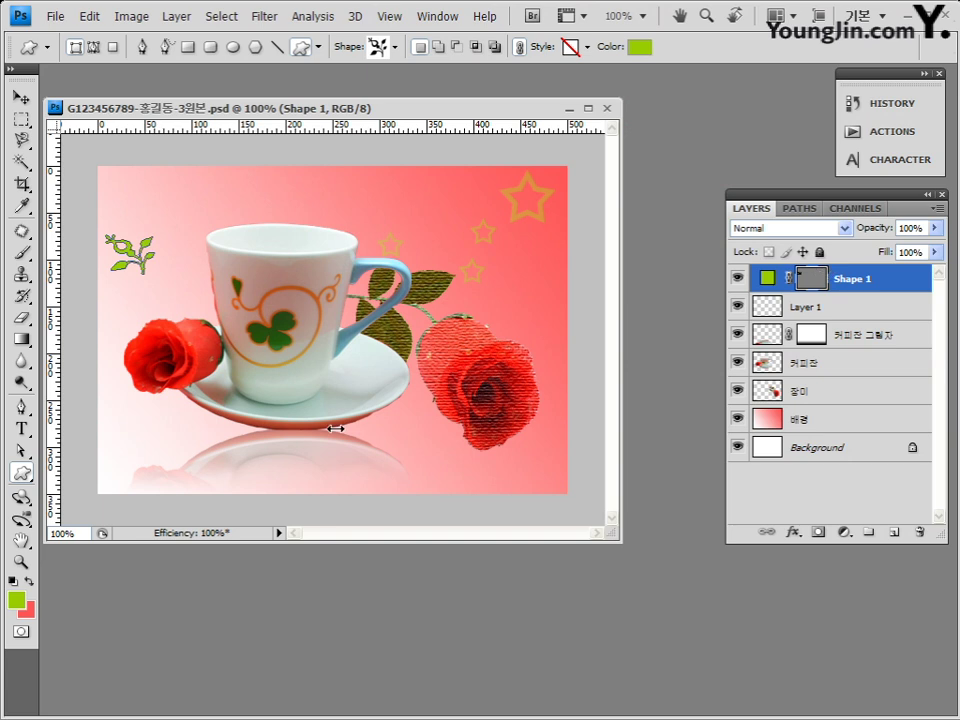
Add the horizontal text "Flower& Tea" just above the cup's rim
left_click(21, 430)
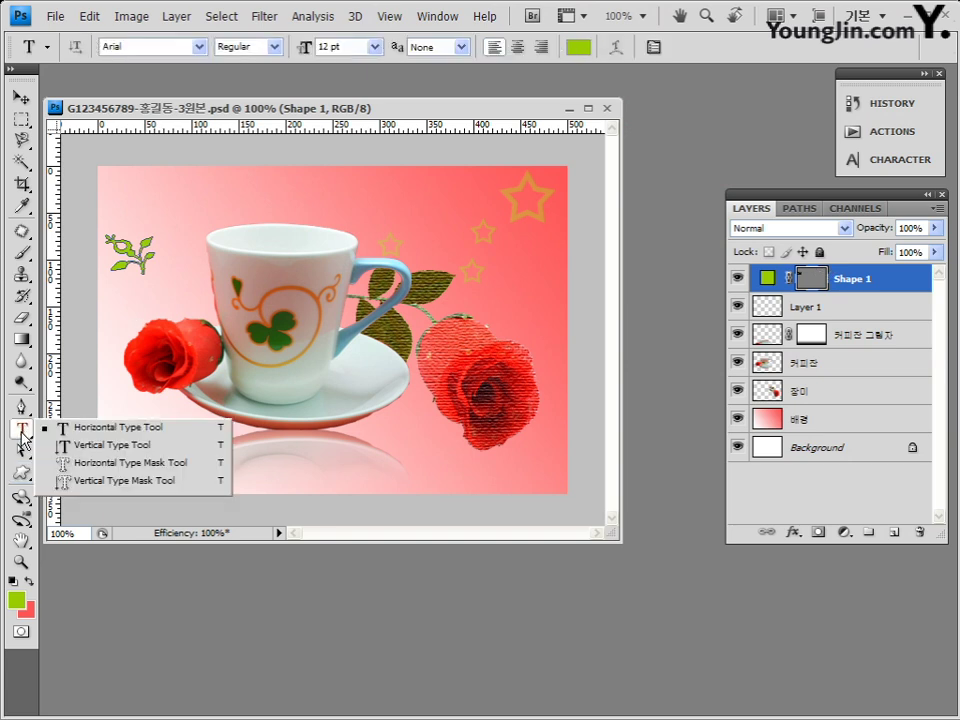
left_click(216, 117)
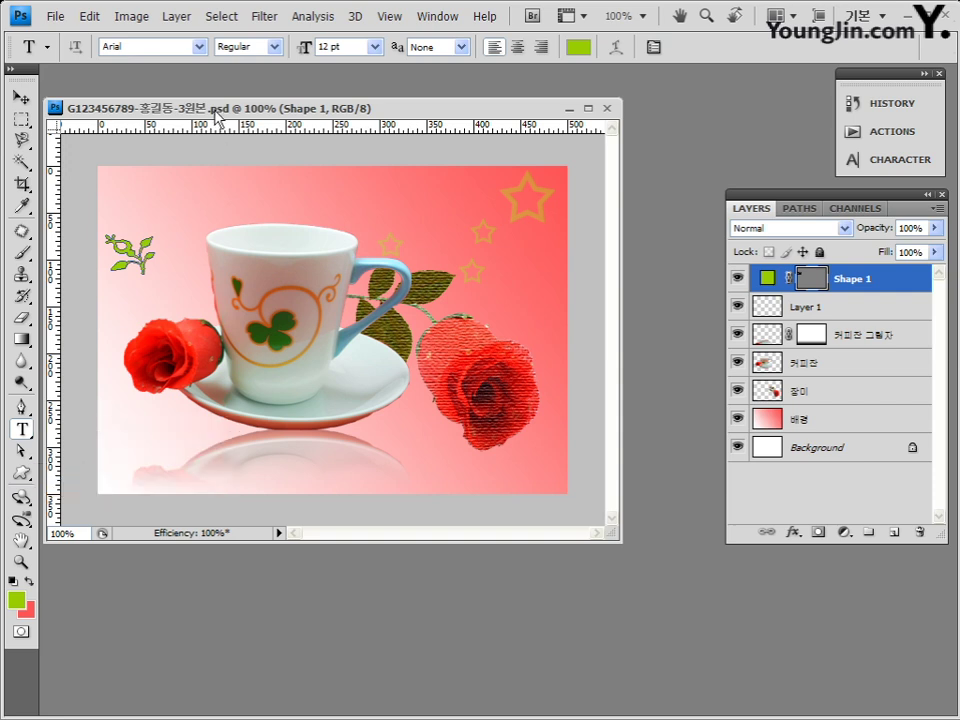
left_click(196, 207)
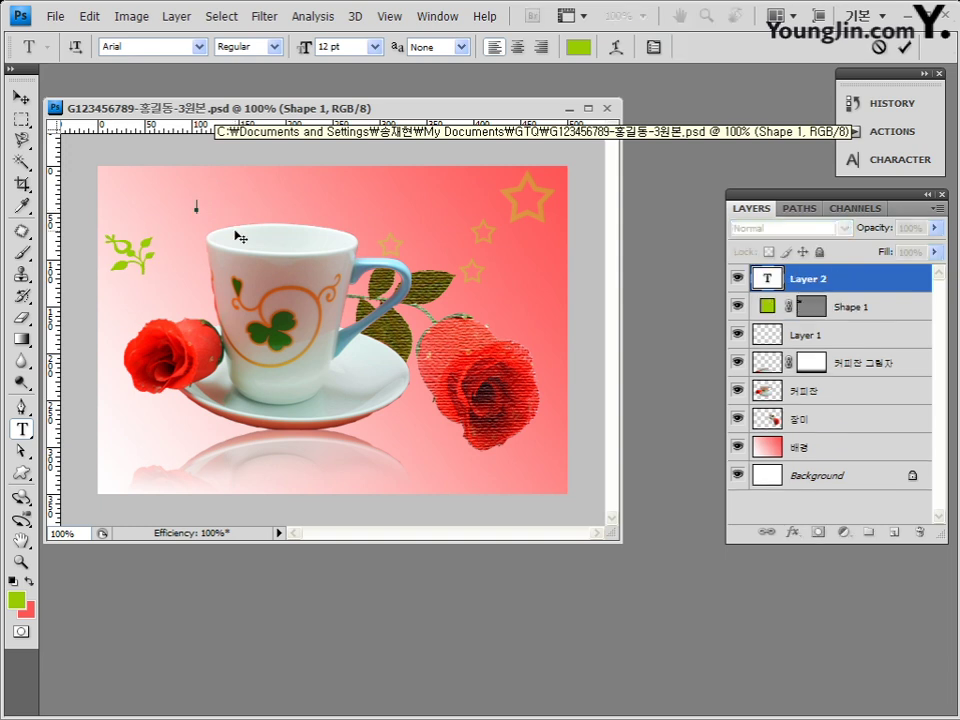
type("Flowers Tea")
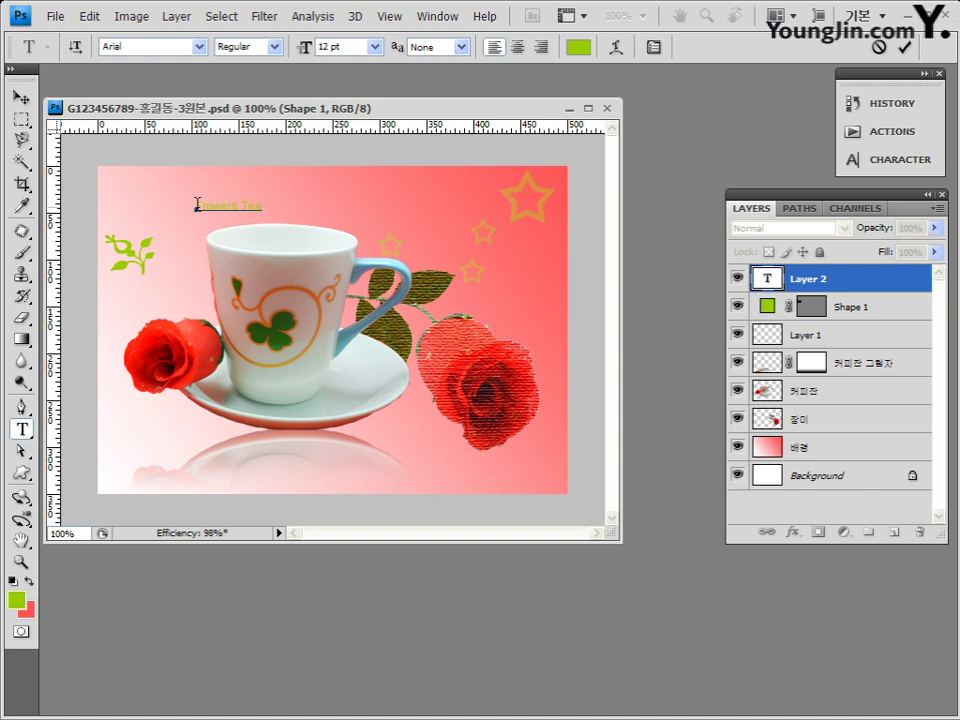
Select the whole "Flower& Tea" text and set its font to Arial with the Bold style
left_click_drag(197, 204, 287, 208)
triple_click(260, 206)
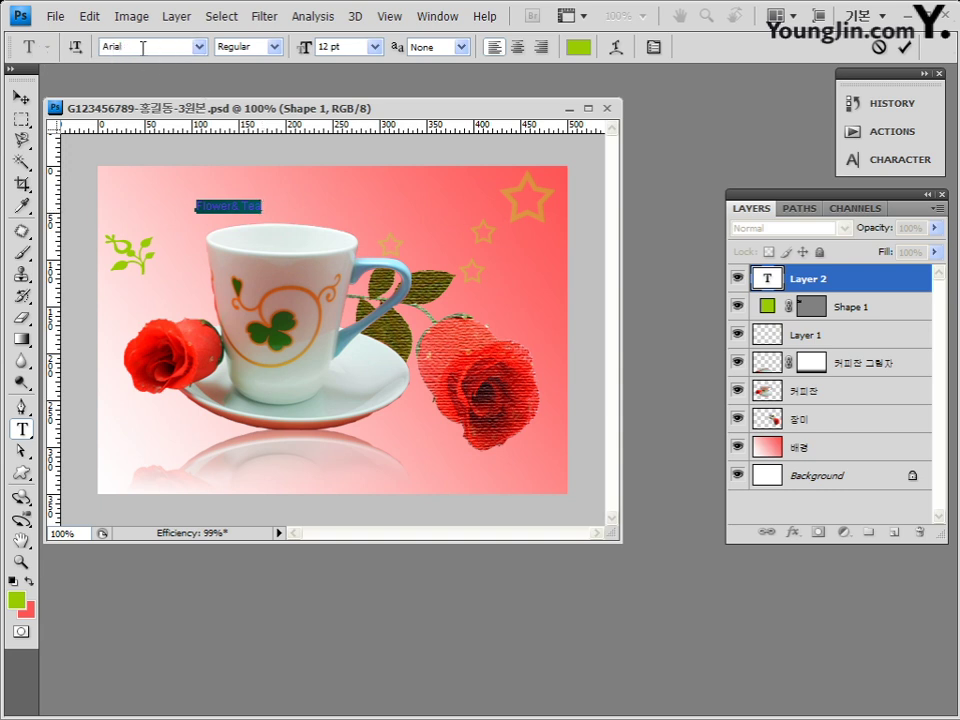
left_click(199, 47)
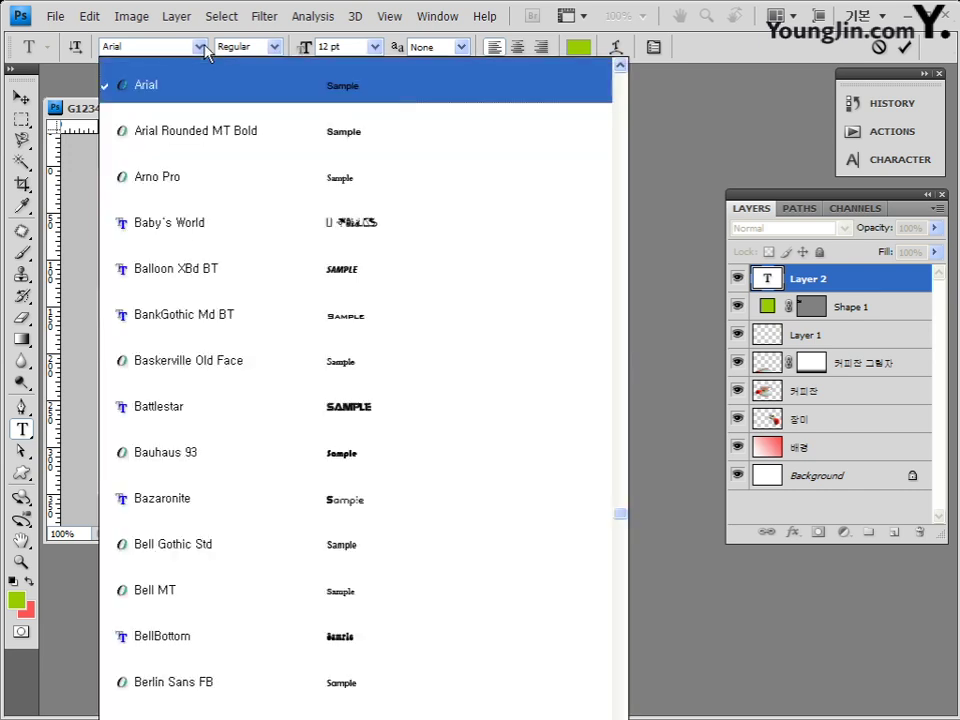
left_click(201, 48)
left_click(199, 48)
left_click(172, 95)
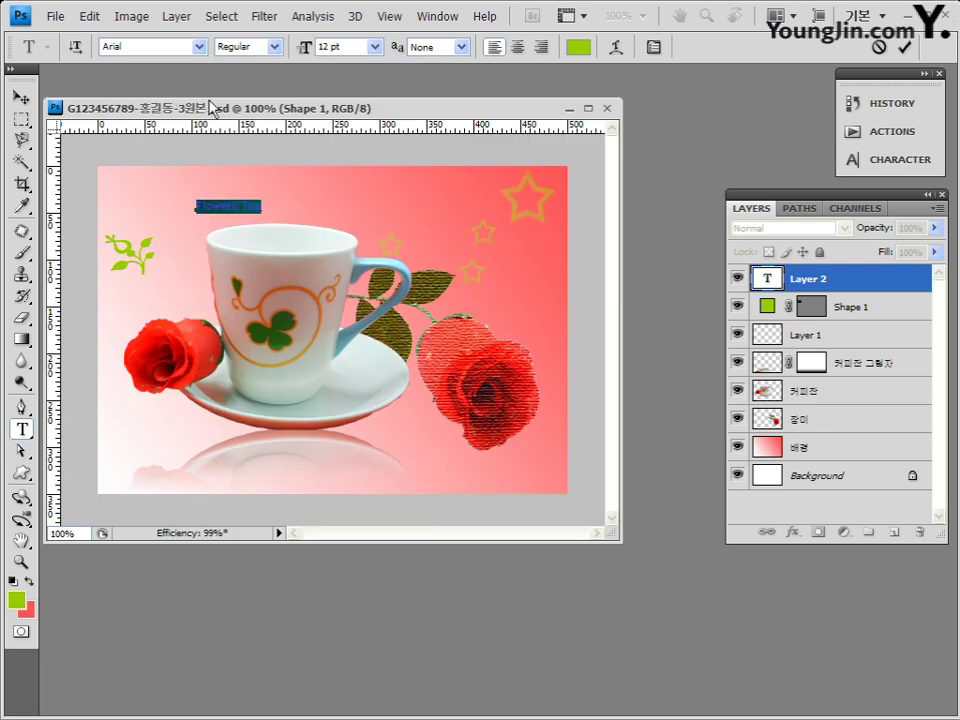
left_click(274, 47)
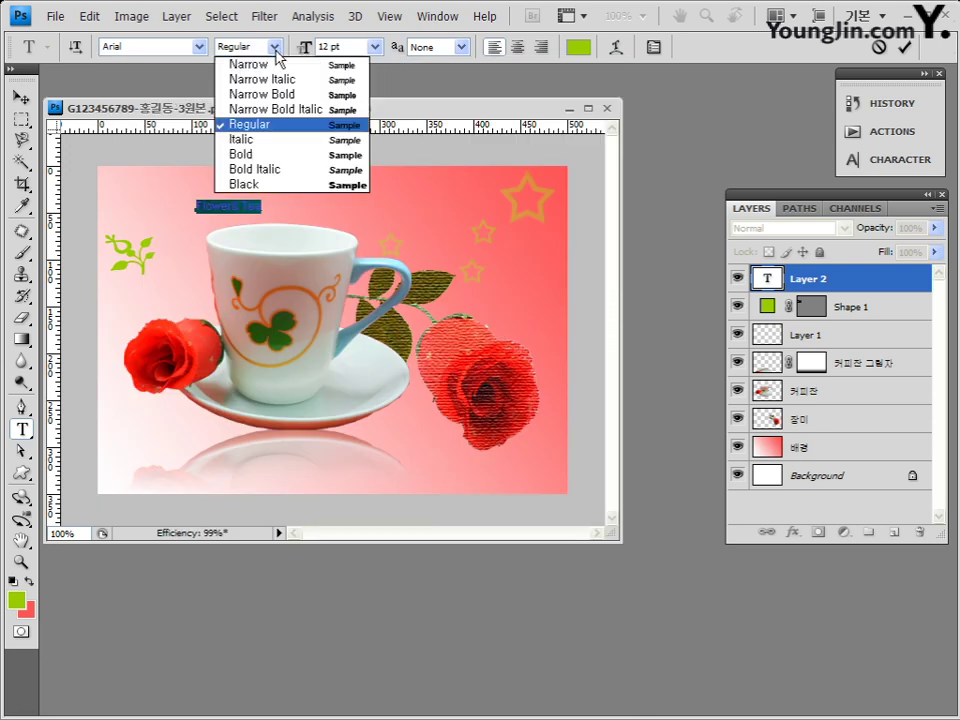
left_click(243, 155)
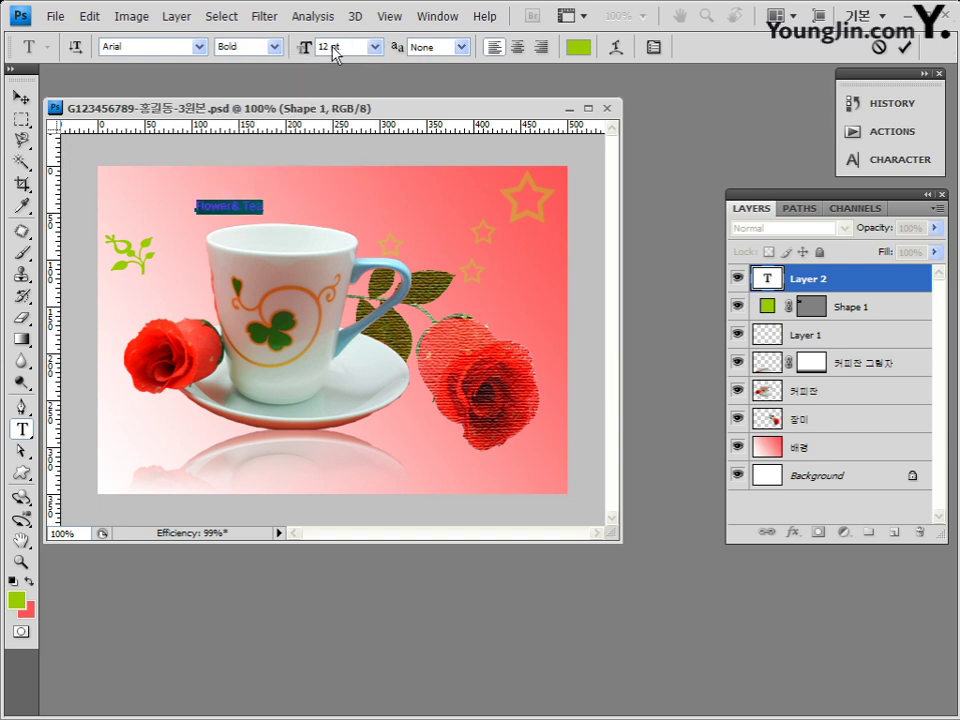
Set the "Flower& Tea" text size to 45 pt and its anti-aliasing to Crisp
left_click(374, 47)
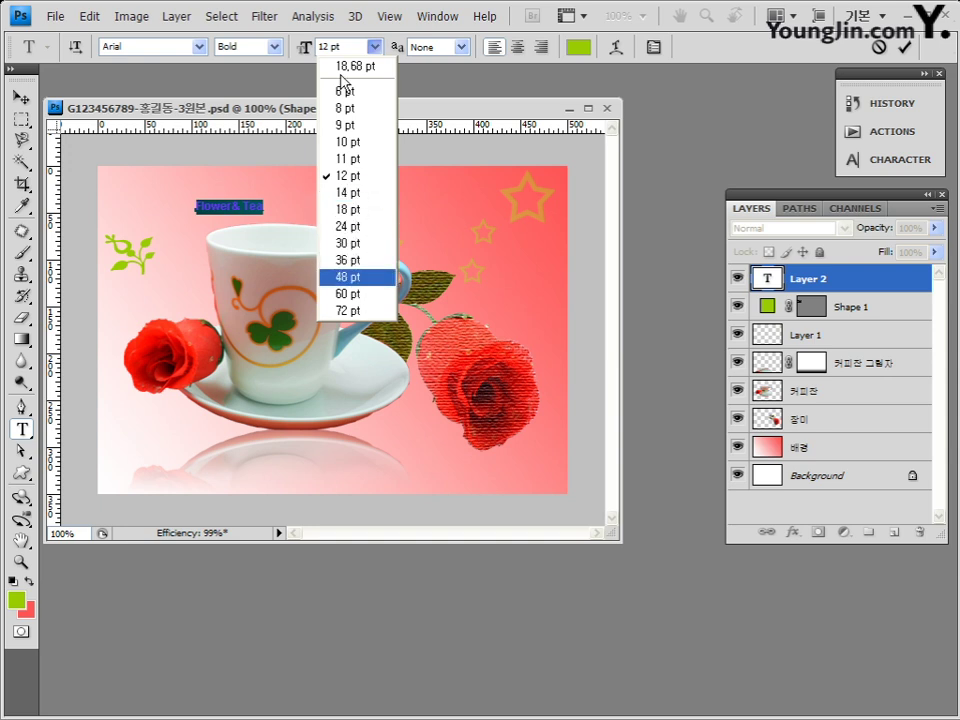
left_click(332, 45)
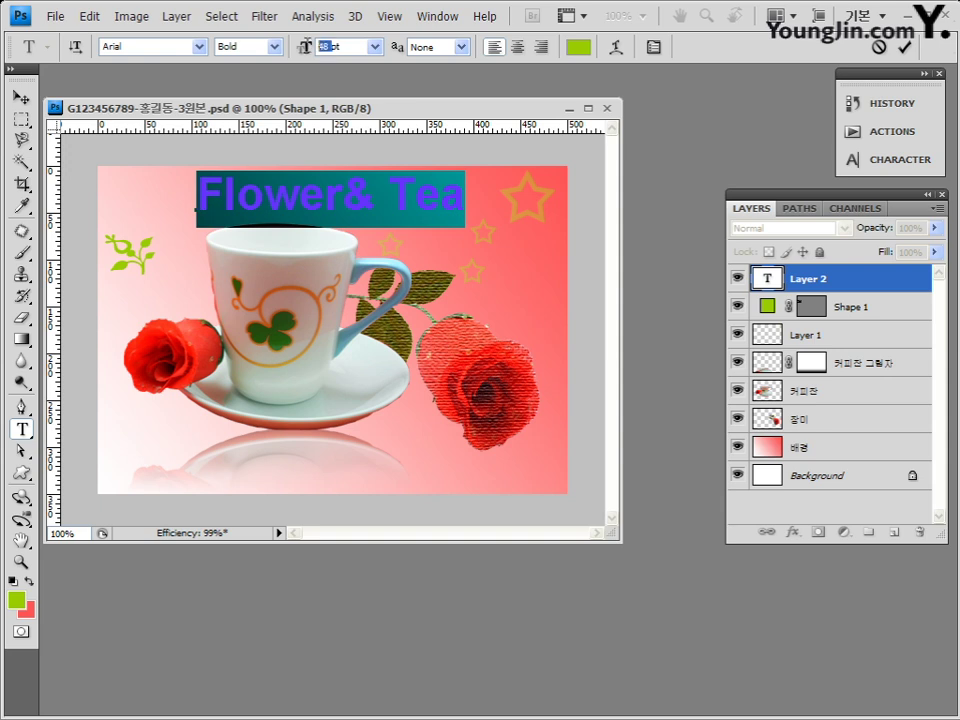
type("45")
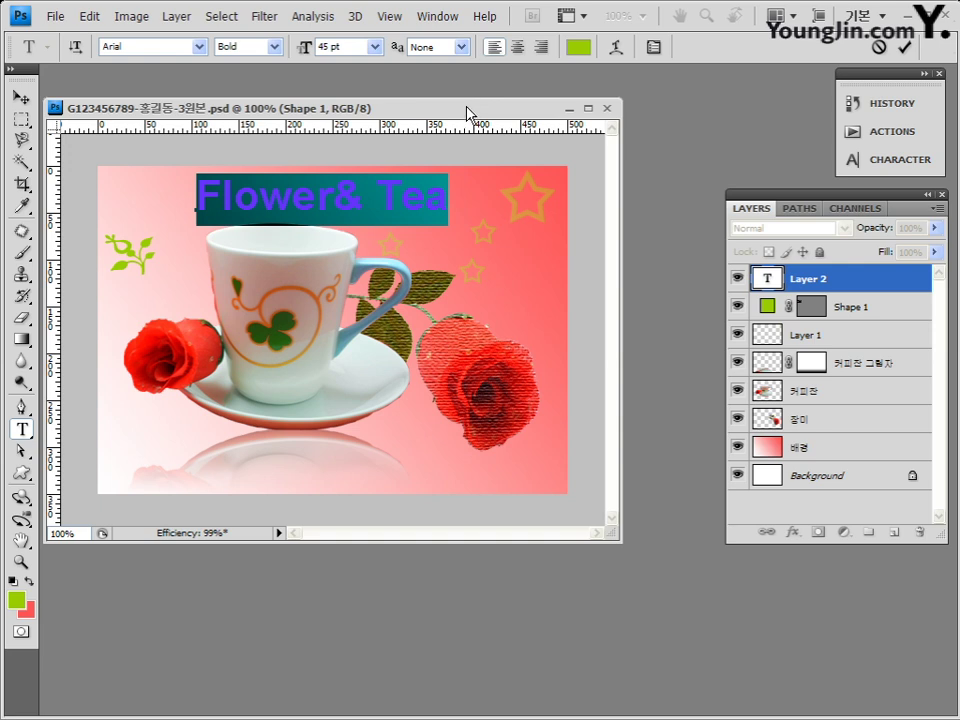
left_click(460, 48)
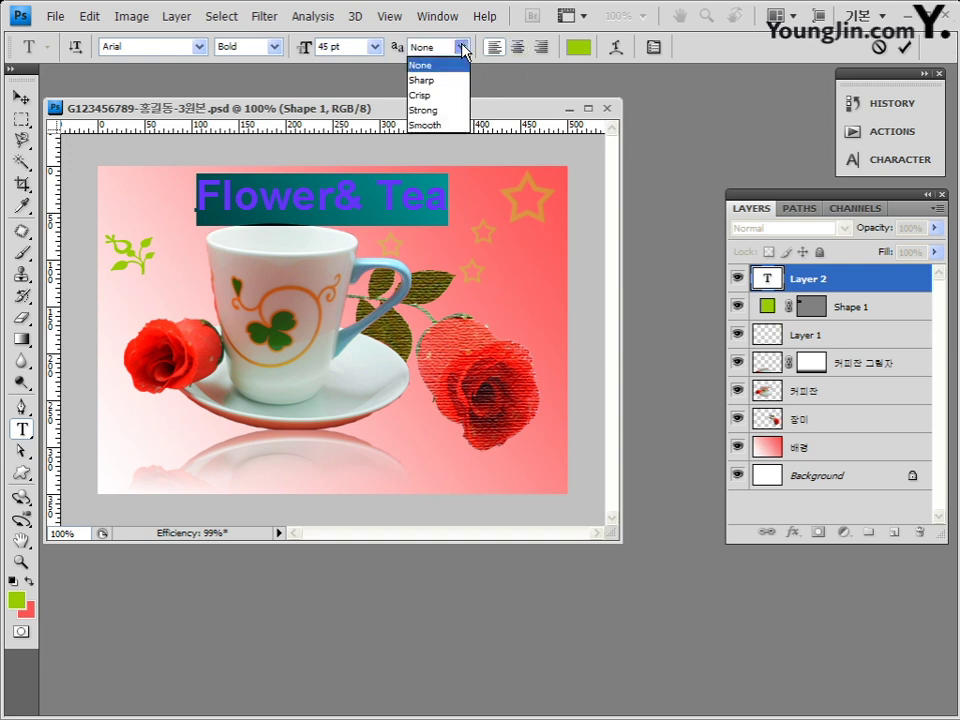
left_click(420, 95)
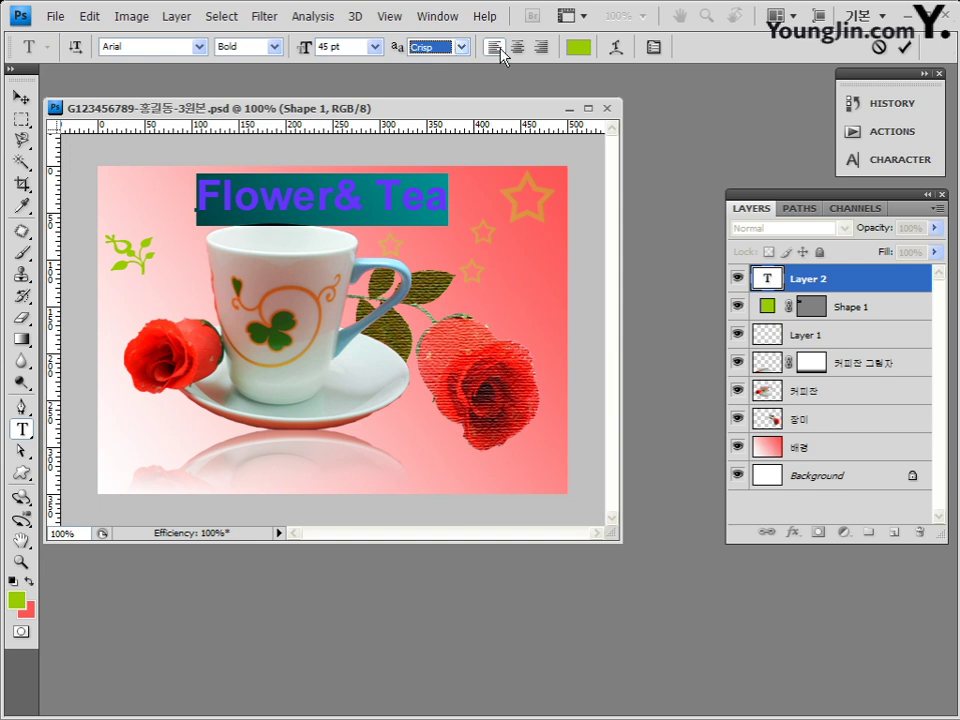
Set the "Flower& Tea" text colour to #ffffff
left_click(579, 47)
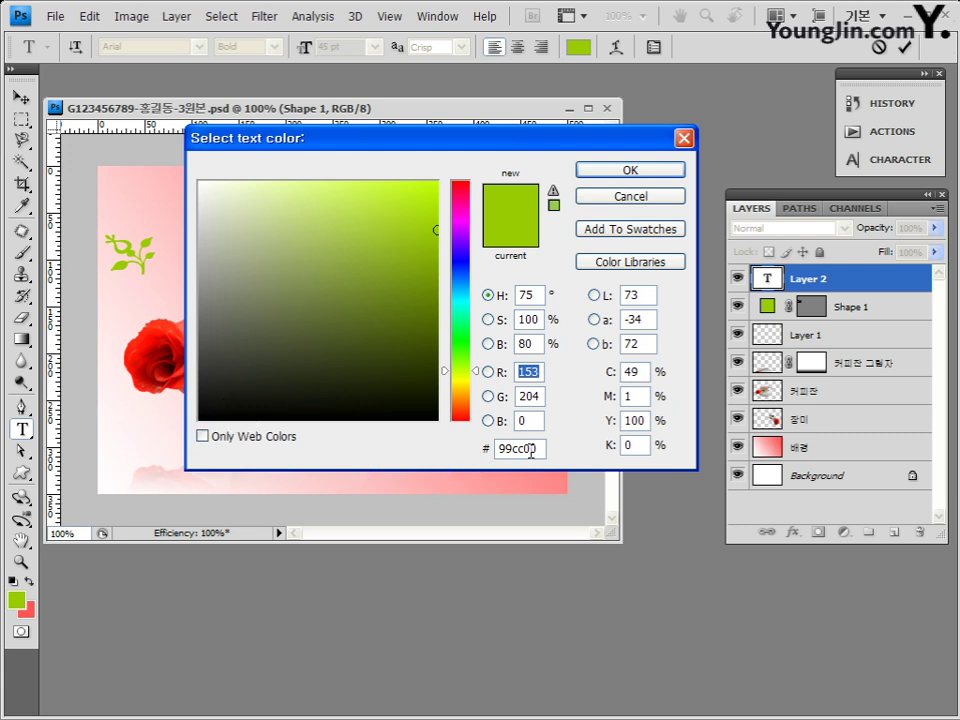
left_click_drag(538, 448, 434, 452)
type("f")
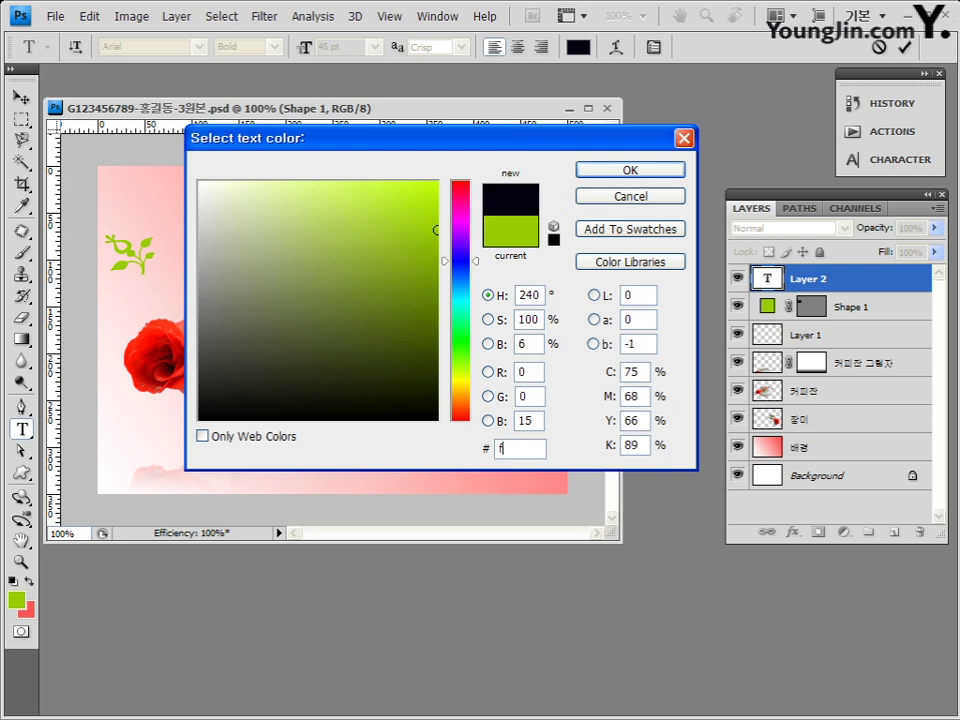
type("fffff")
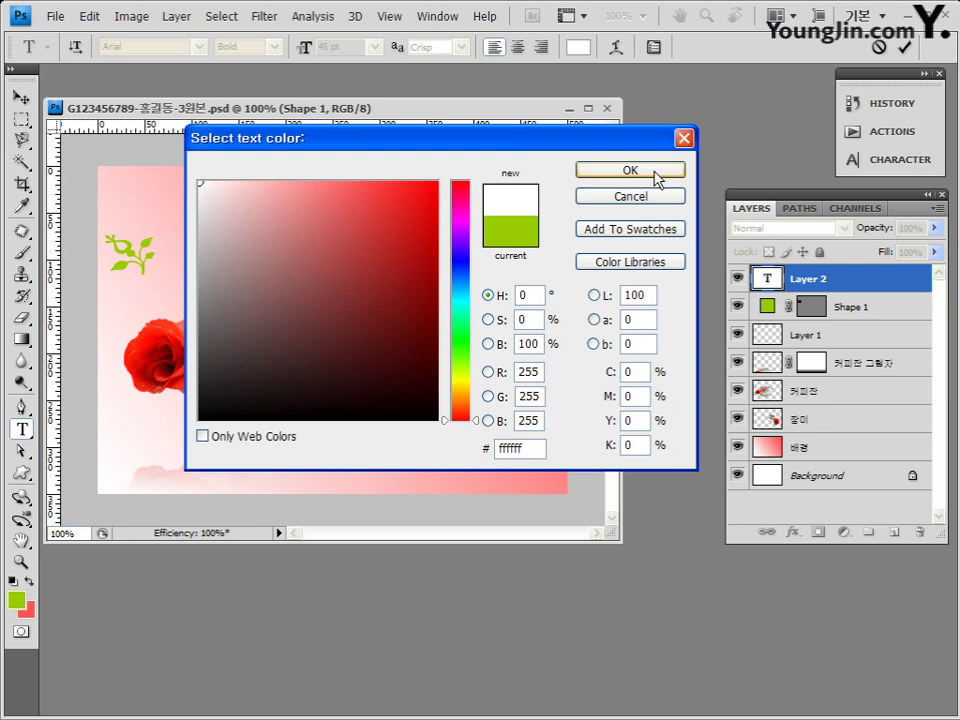
left_click(658, 178)
Finish editing the "Flower& Tea" text and move it down and to the left so it overlaps the cup's rim
left_click(326, 195)
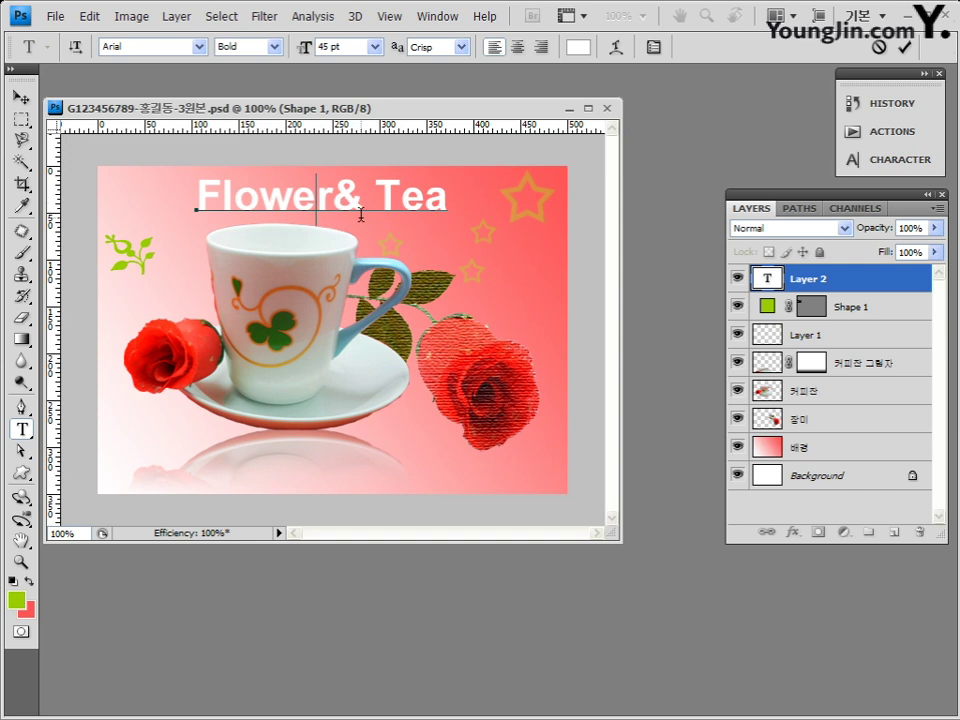
left_click(22, 100)
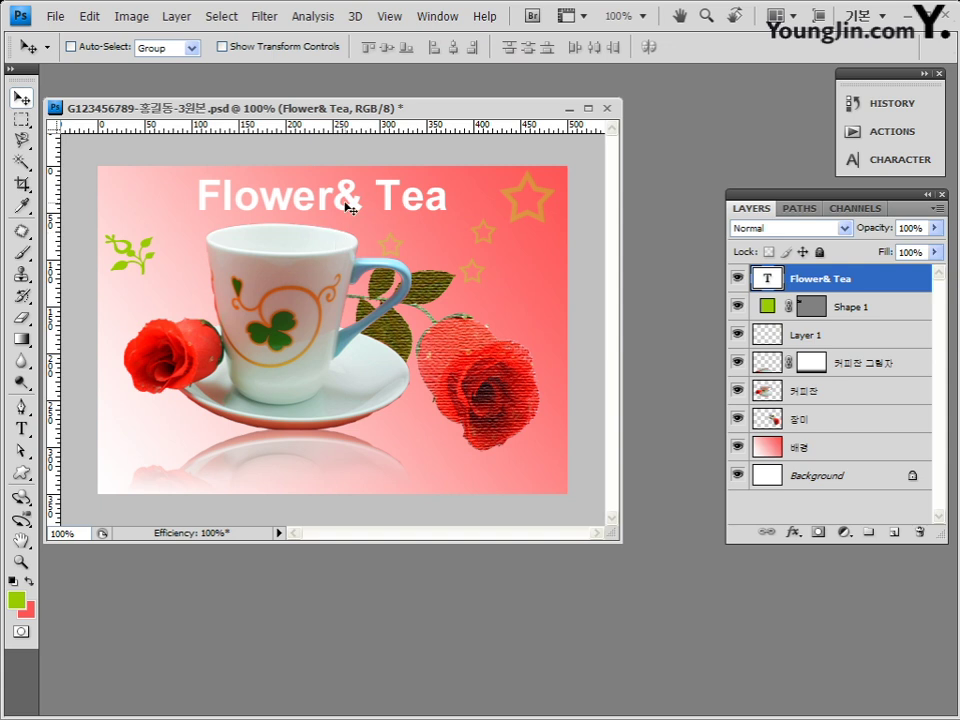
left_click_drag(327, 202, 296, 235)
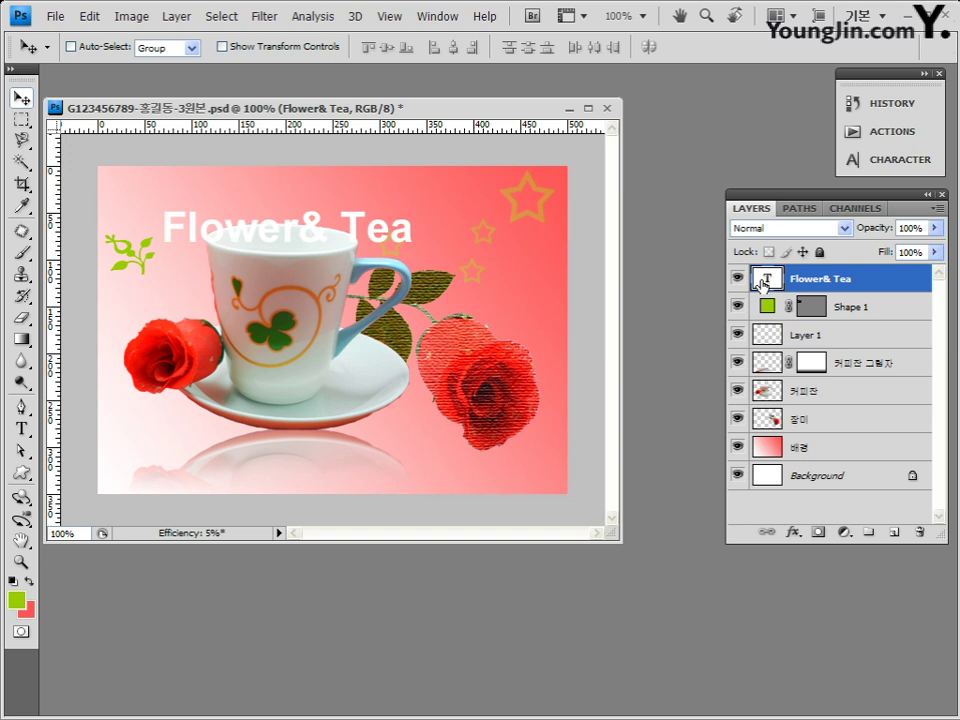
double_click(825, 280)
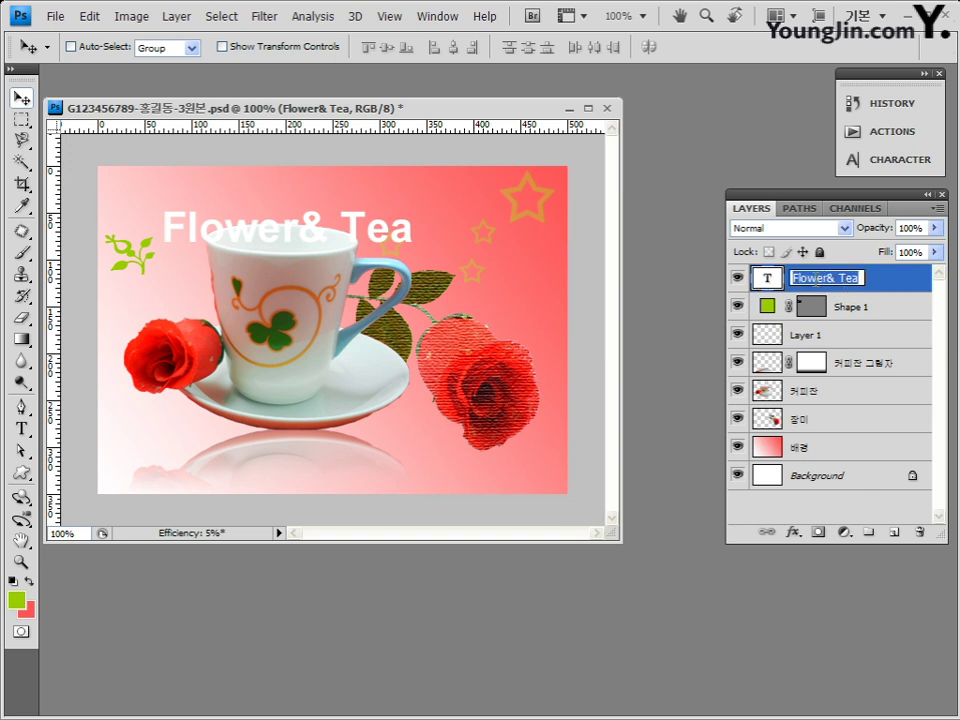
left_click(904, 281)
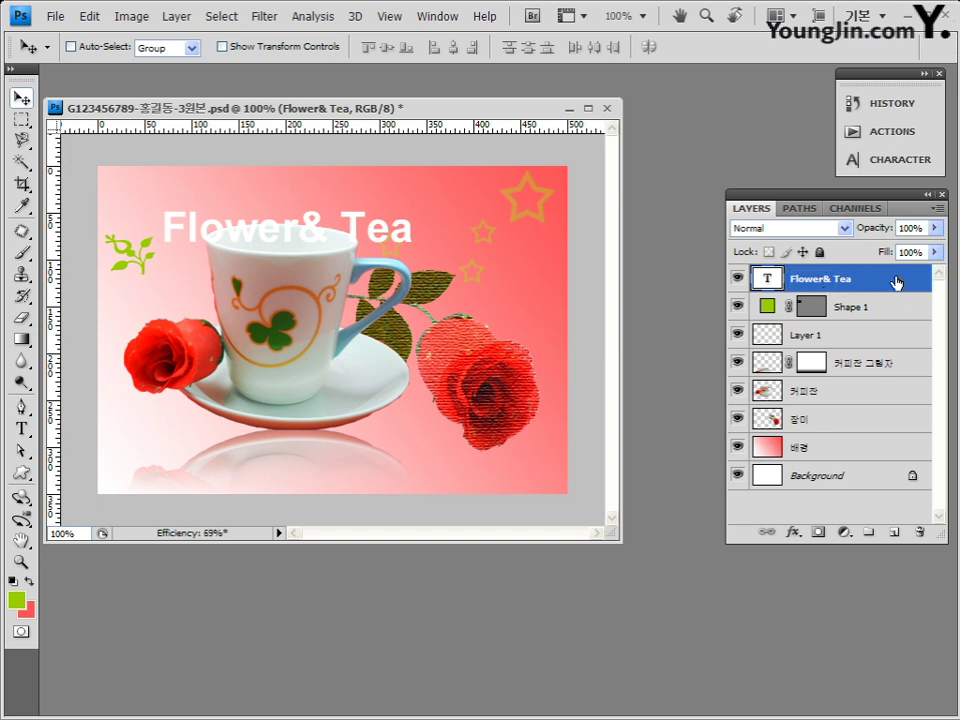
left_click(803, 535)
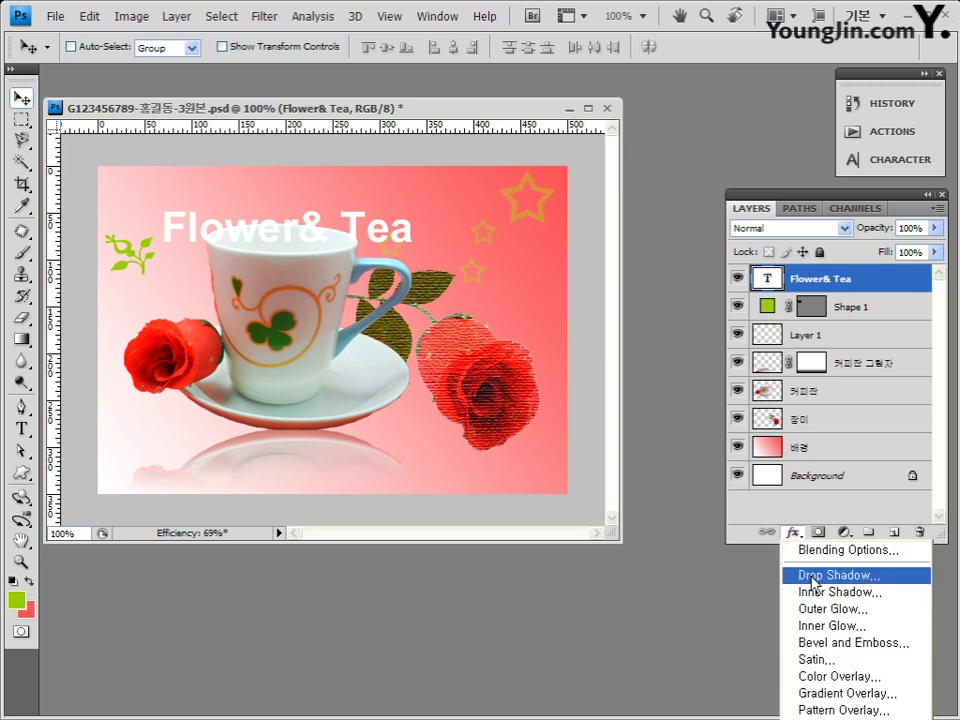
left_click(868, 306)
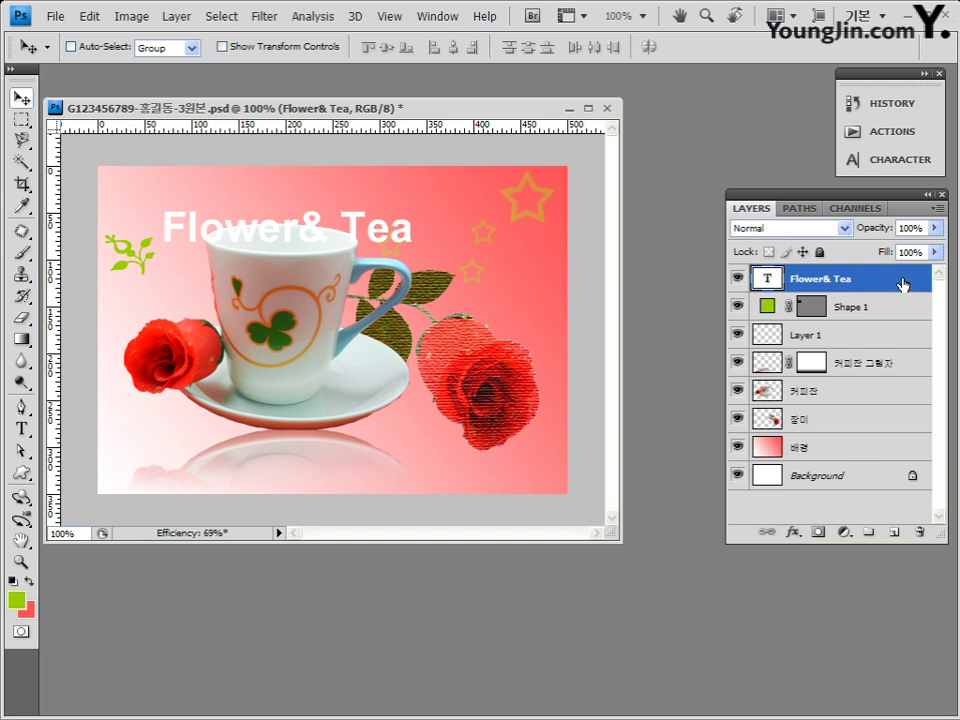
Add a Stroke layer style to the "Flower& Tea" text layer with size 4 px and colour #ff6600
double_click(903, 285)
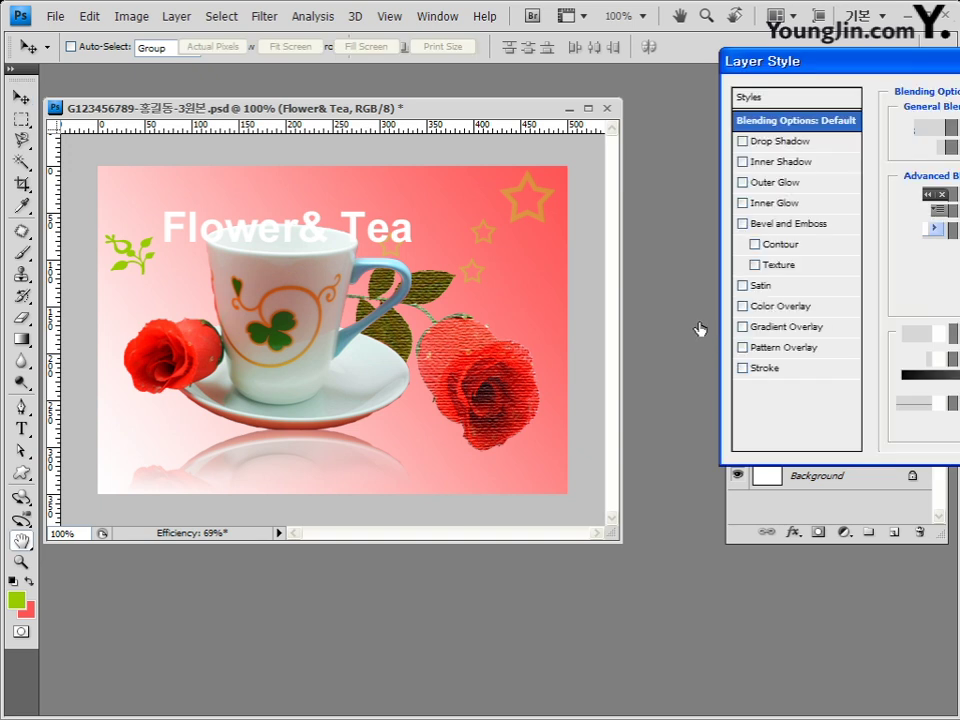
left_click_drag(806, 66, 272, 179)
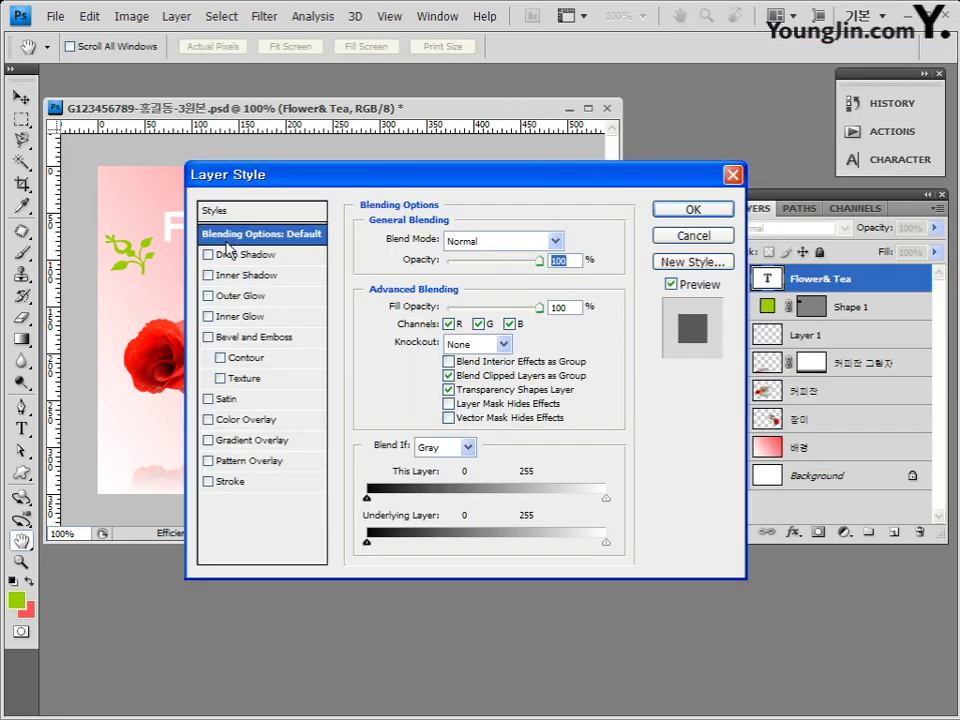
left_click(214, 483)
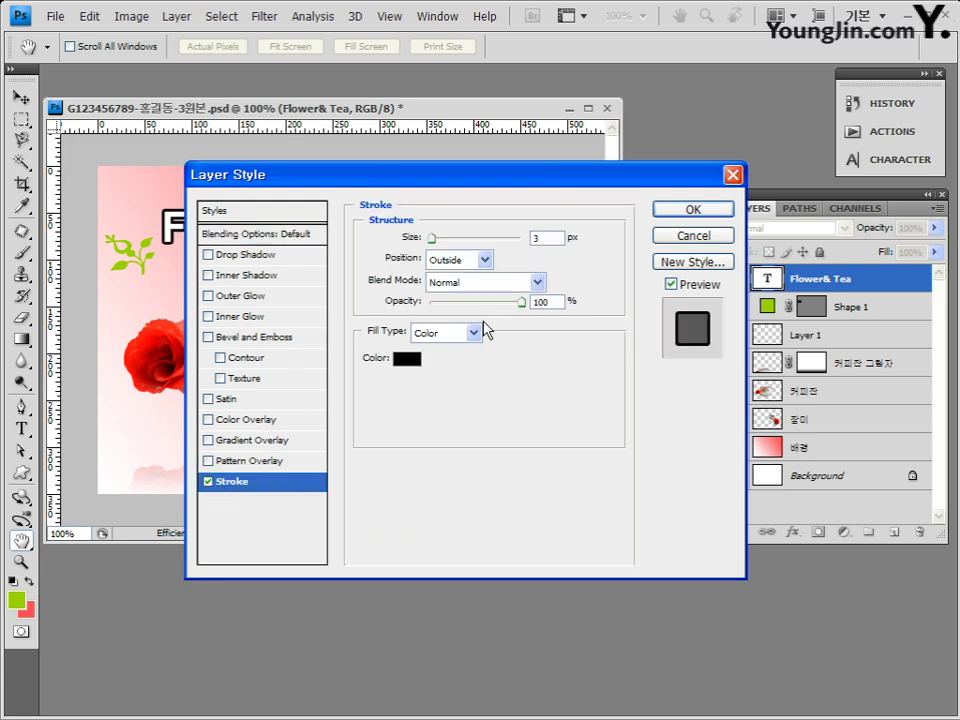
left_click_drag(546, 238, 485, 237)
type("4")
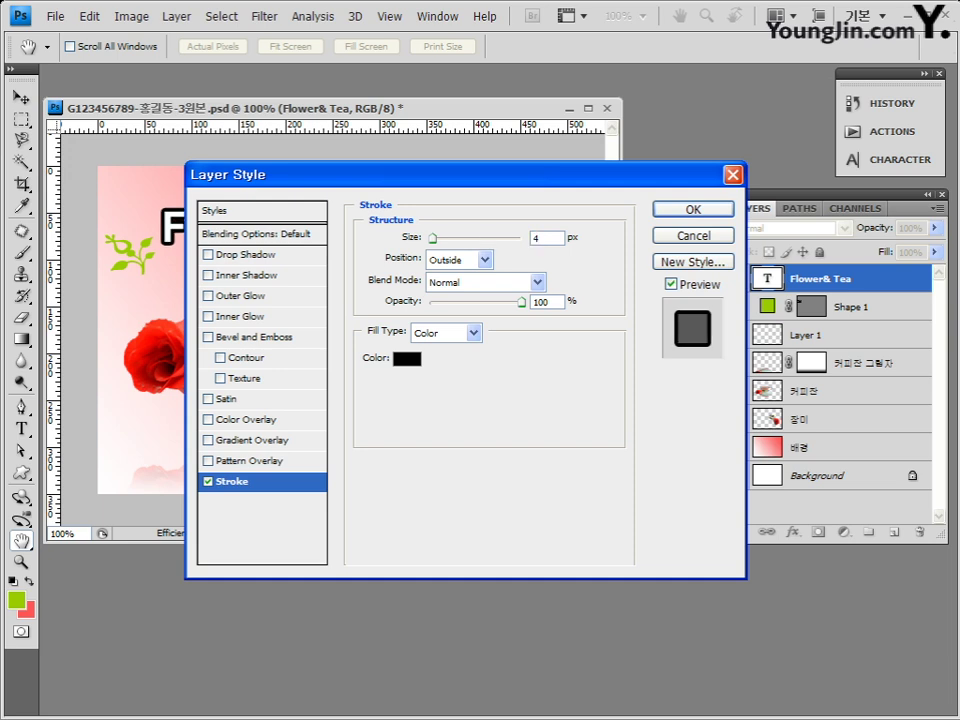
left_click(406, 358)
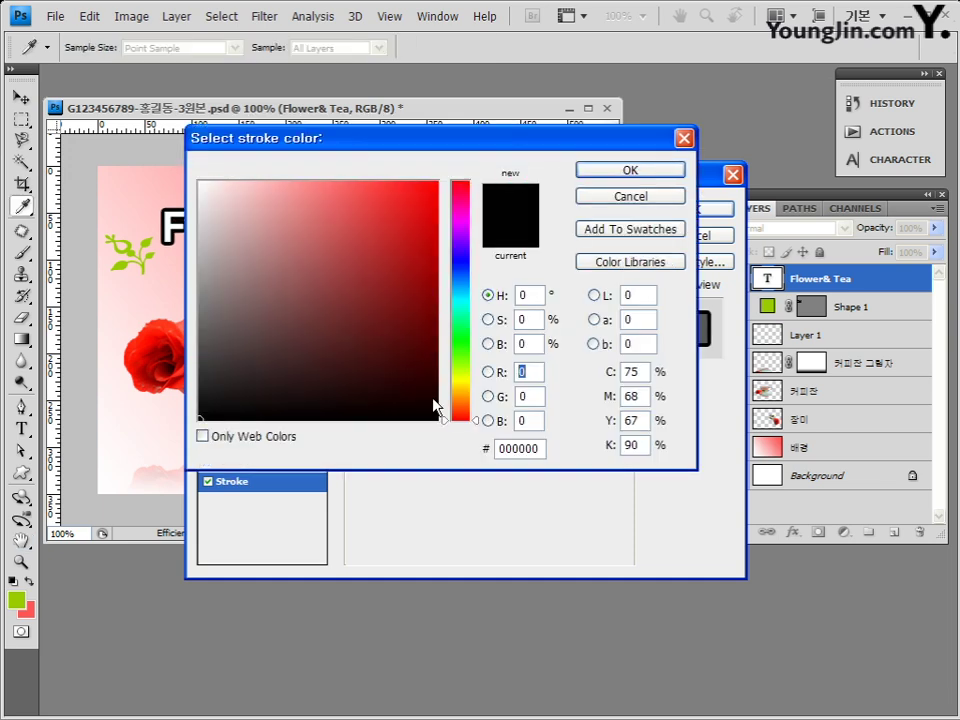
left_click_drag(540, 448, 362, 448)
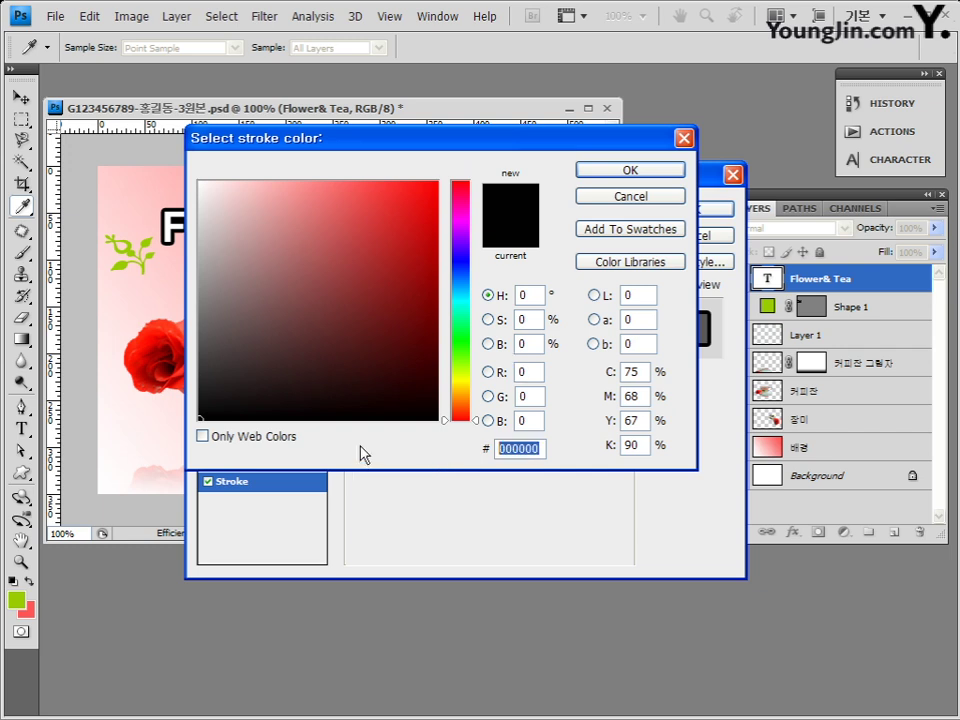
type("ff6")
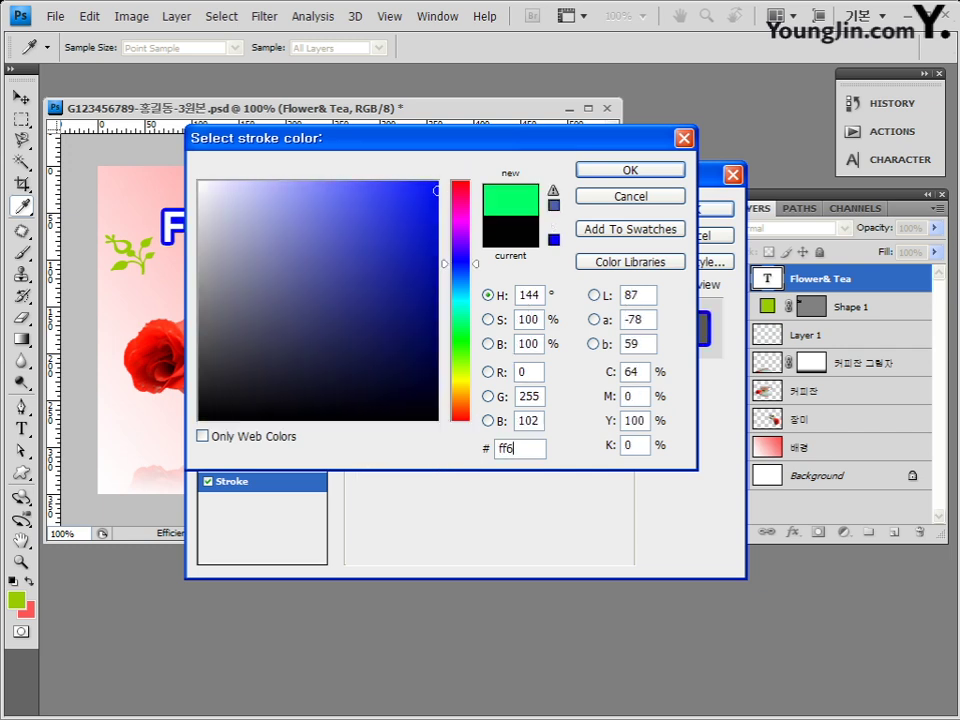
type("600")
left_click(630, 170)
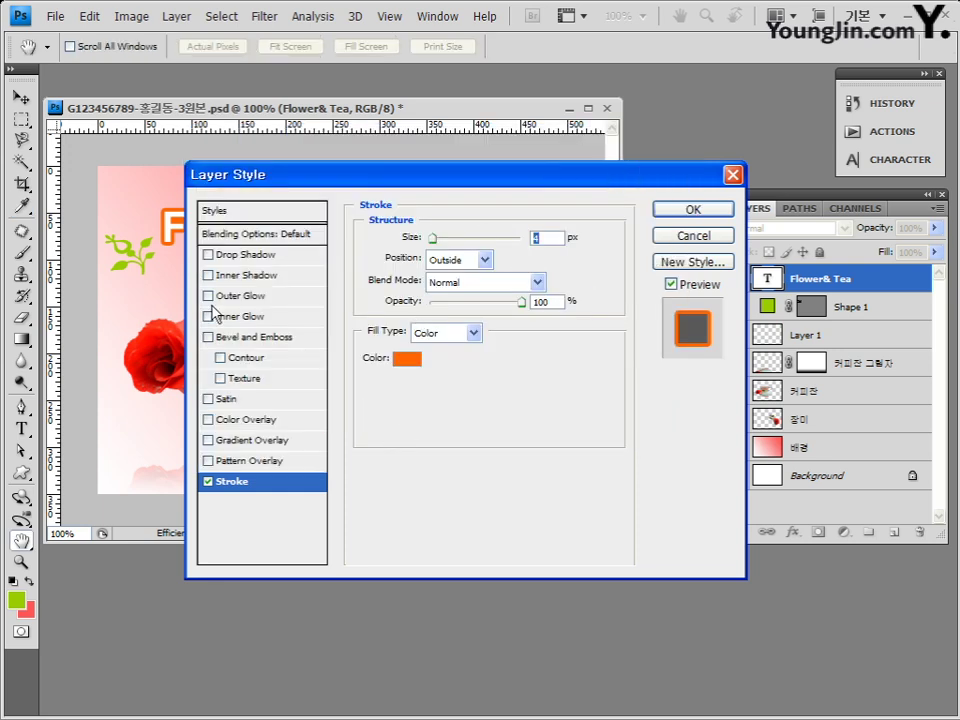
Add a Drop Shadow with 75% opacity to the "Flower& Tea" text layer and apply the layer styles
left_click(252, 258)
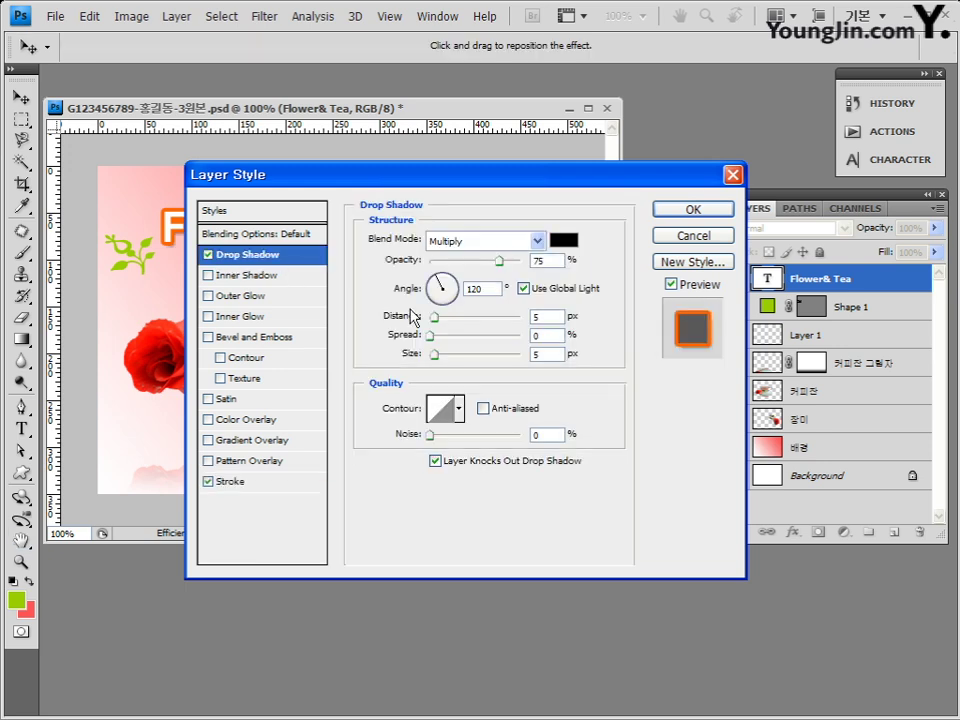
double_click(546, 261)
type("75")
left_click_drag(632, 178, 747, 187)
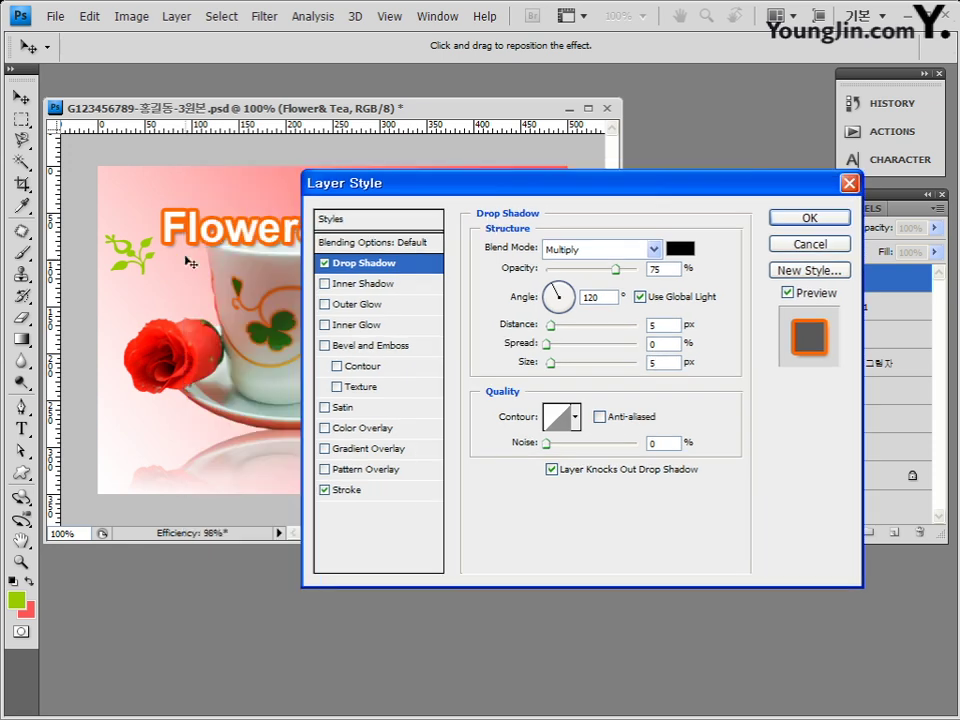
left_click_drag(510, 193, 482, 283)
left_click(780, 310)
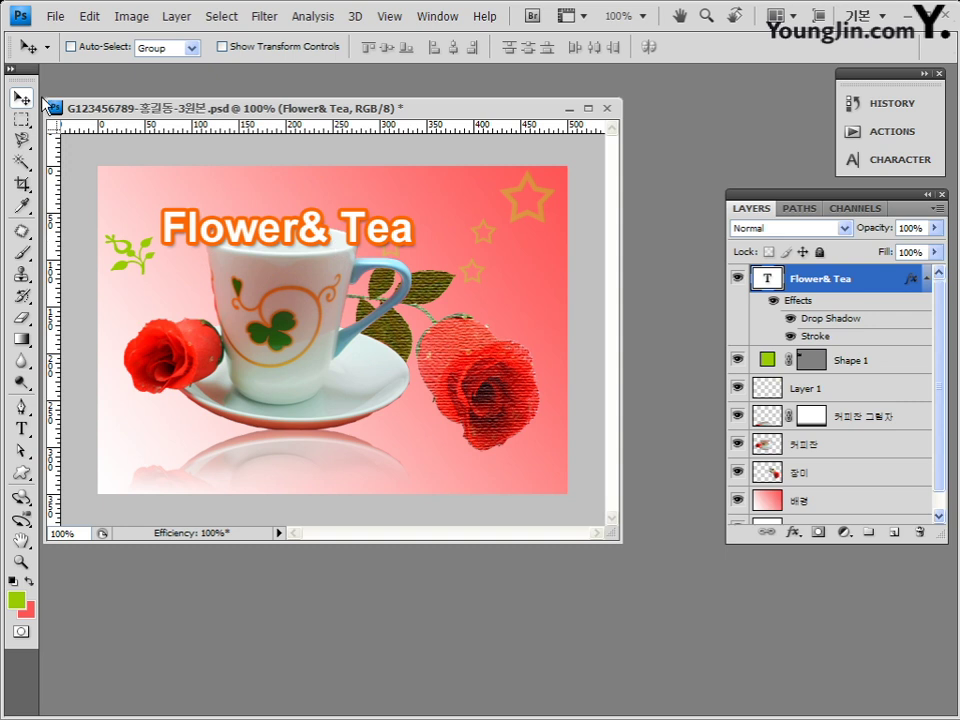
Rotate the "Flower& Tea" text by about -19.2° and move it slightly up and left, to about X 198.5 px, Y 61 px
left_click(89, 16)
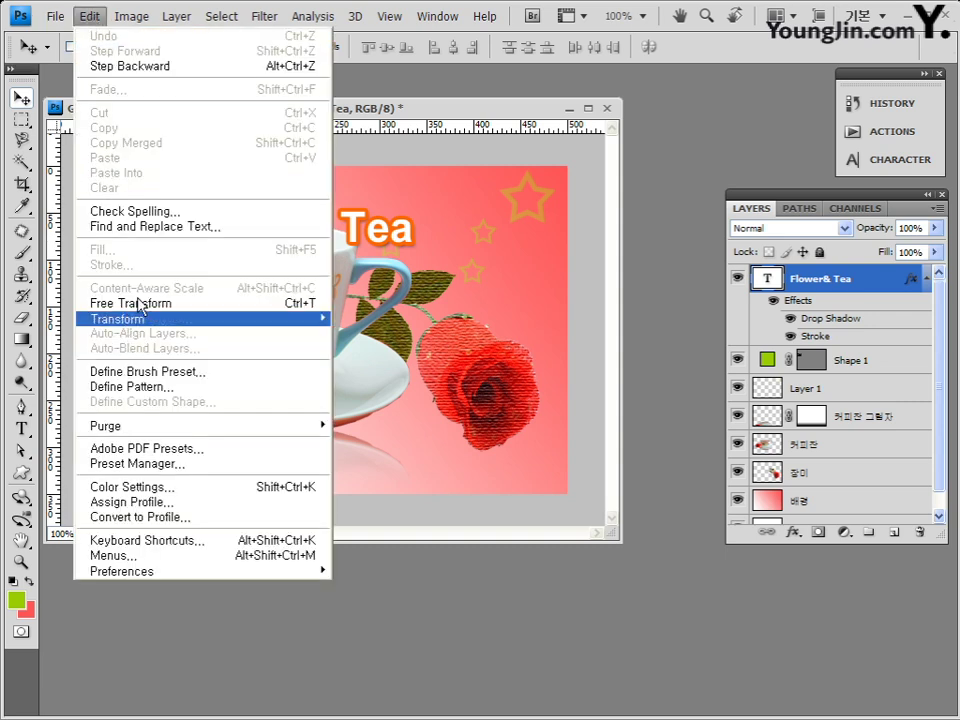
key("Escape")
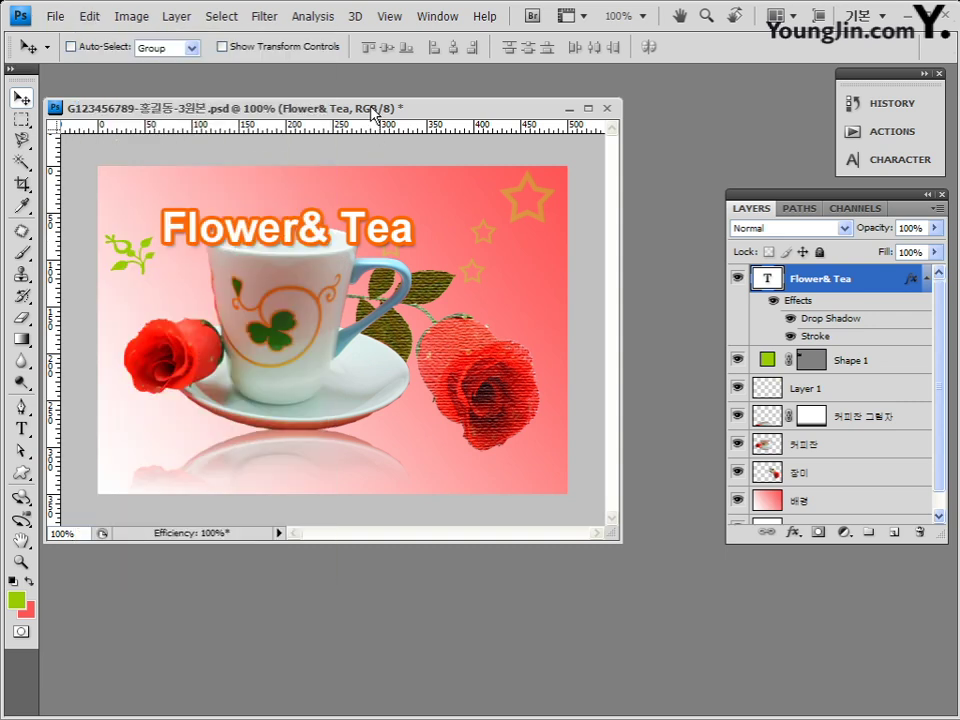
key("ctrl+t")
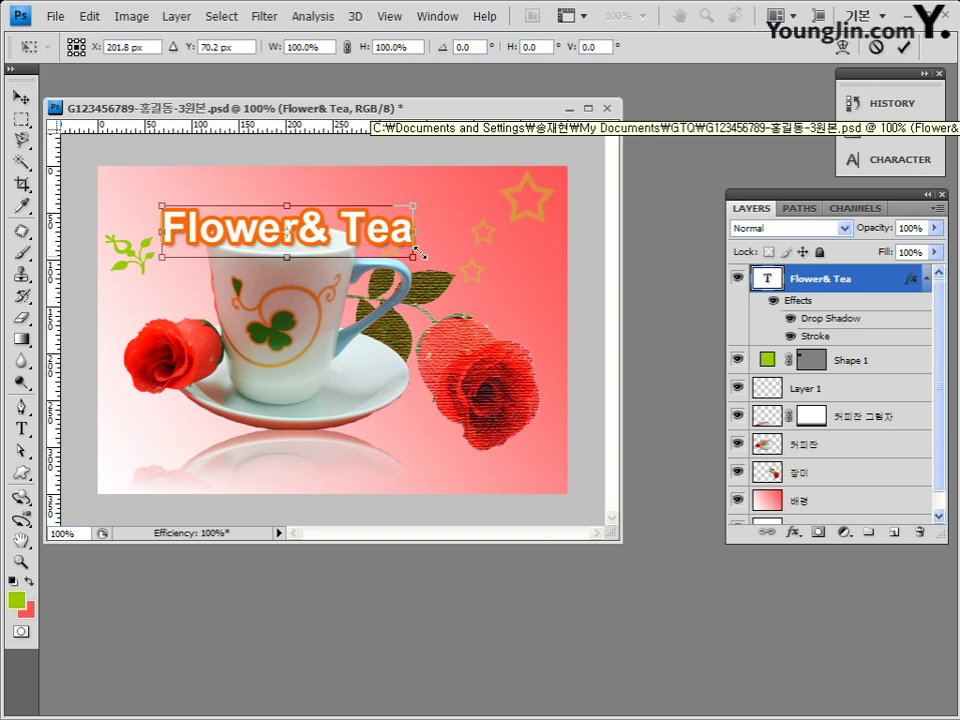
left_click_drag(432, 265, 448, 214)
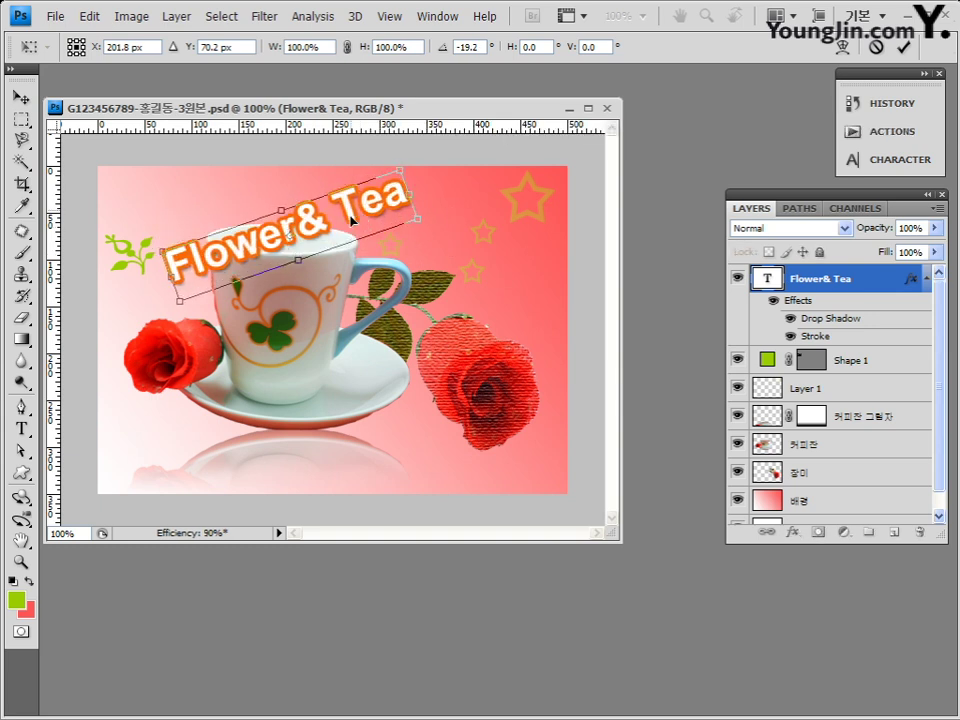
mouse_move(341, 219)
left_mouse_down()
mouse_move(318, 223)
mouse_move(358, 205)
mouse_move(350, 203)
left_mouse_up()
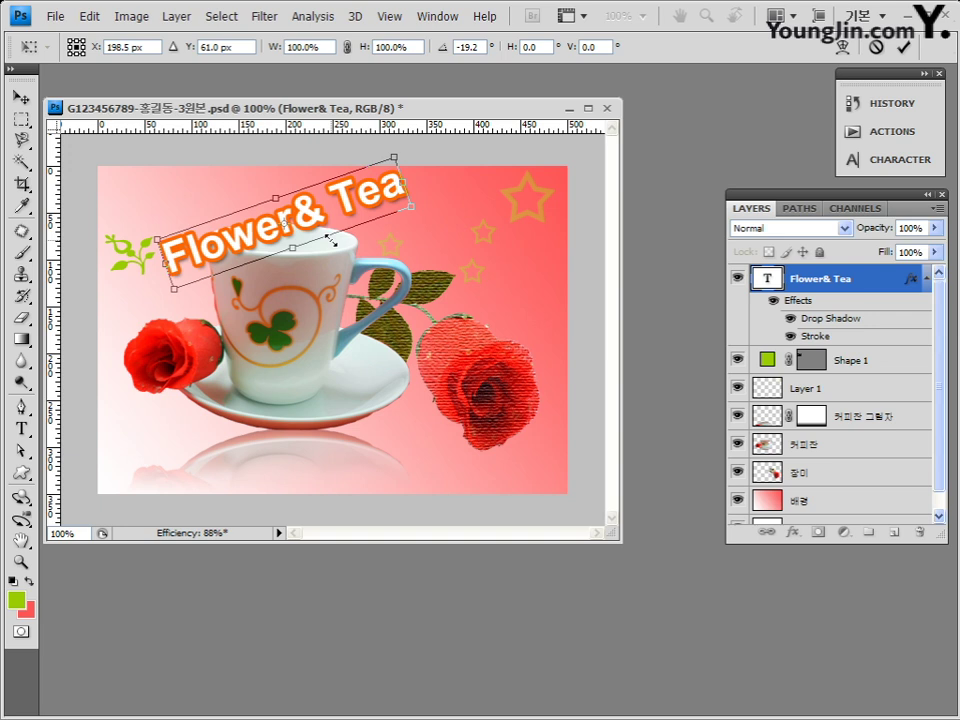
key("Return")
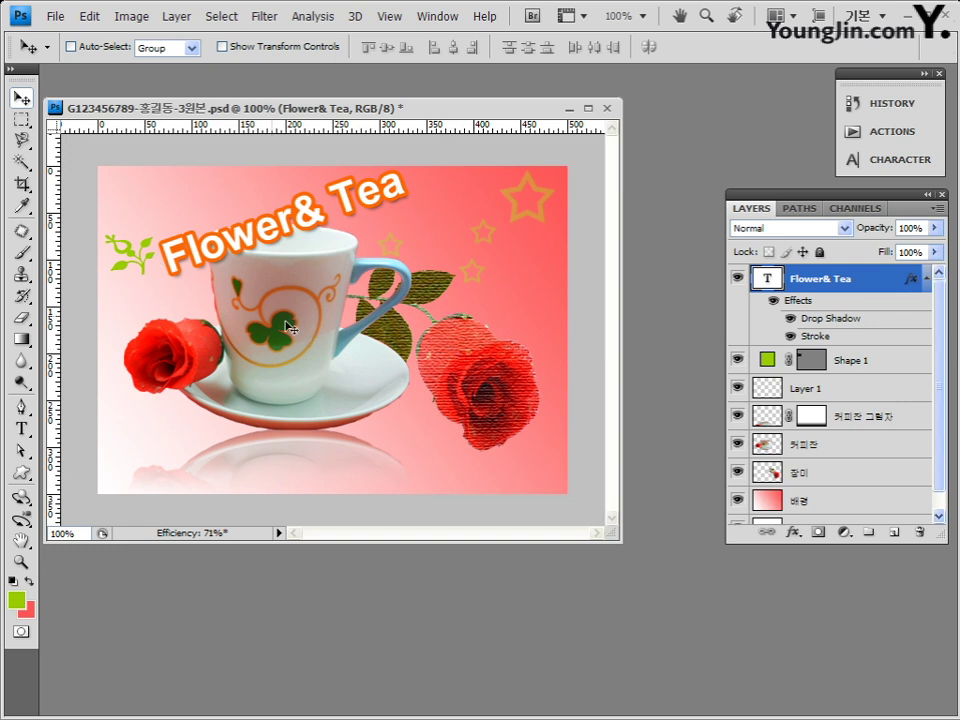
Move the cup layer (커피잔) down below the title and shift its reflection layer (커피잔 그림자) down to meet the saucer
left_click(845, 440)
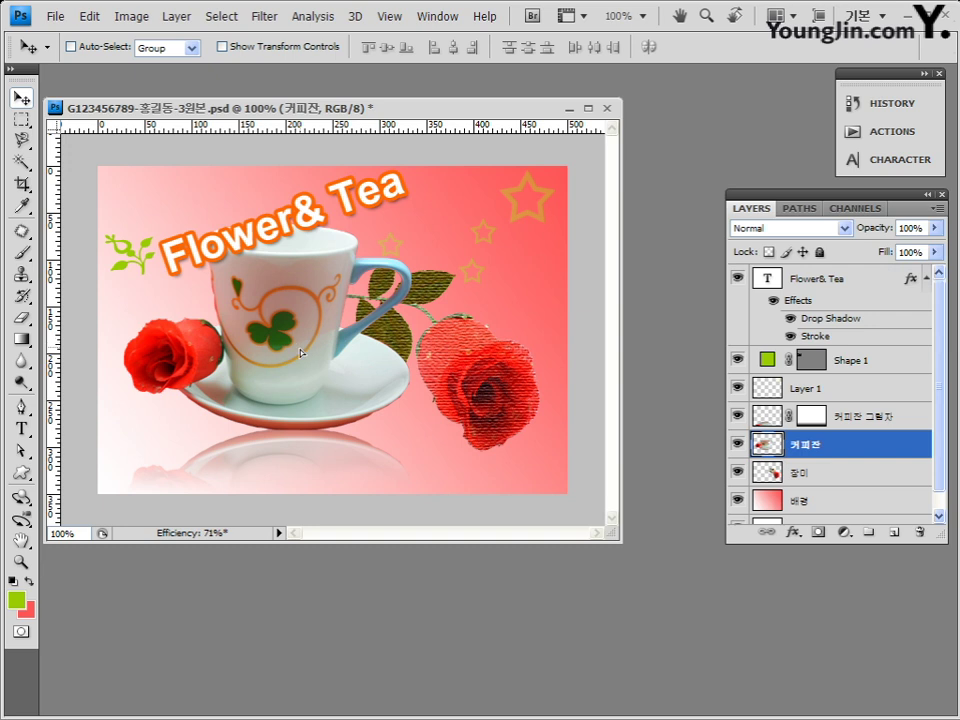
left_click_drag(300, 353, 300, 362)
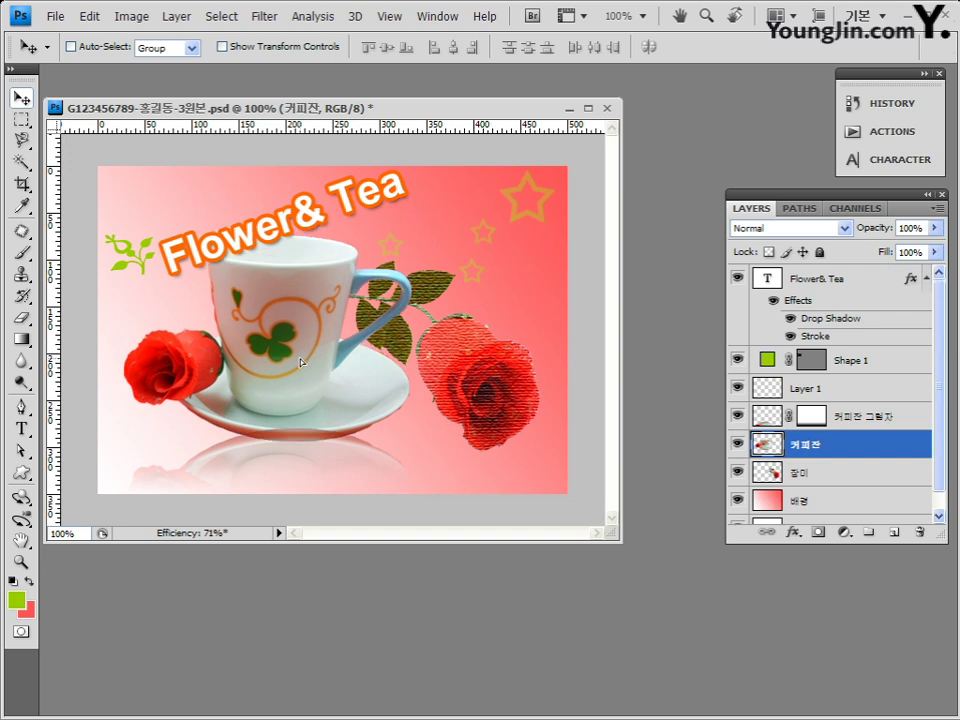
key("shift+Down")
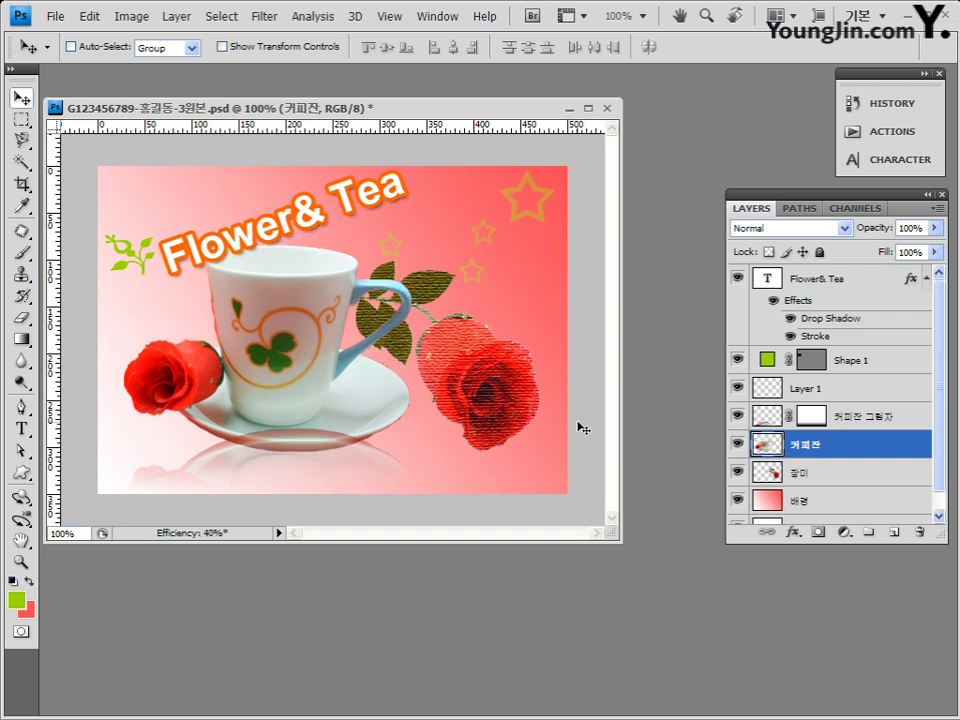
left_click(868, 421)
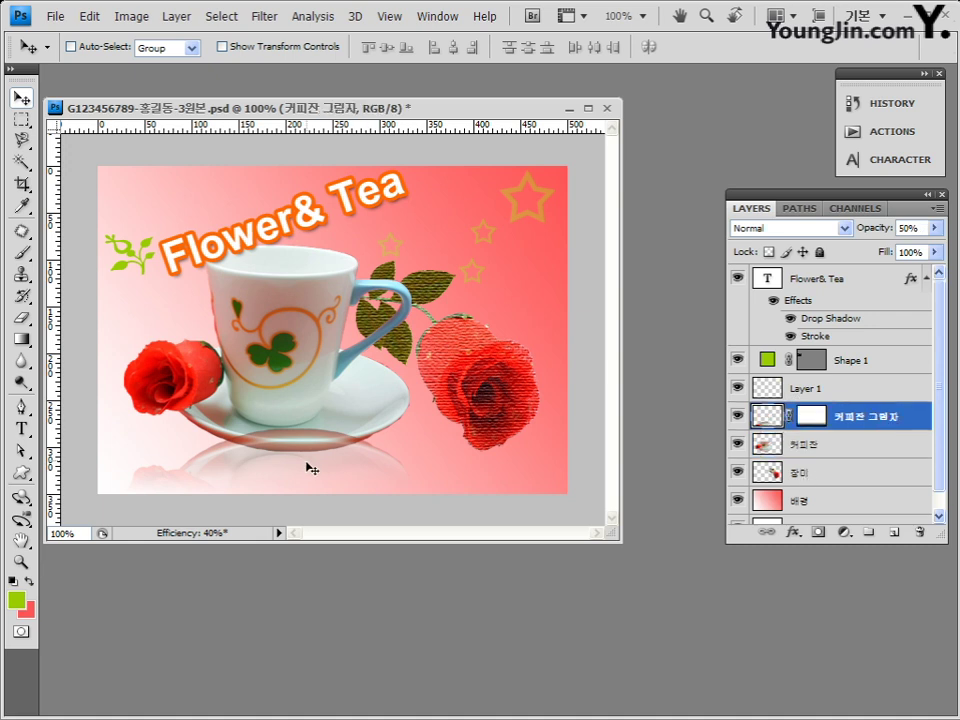
key("shift+Down")
key("shift+Down")
key("shift+Down")
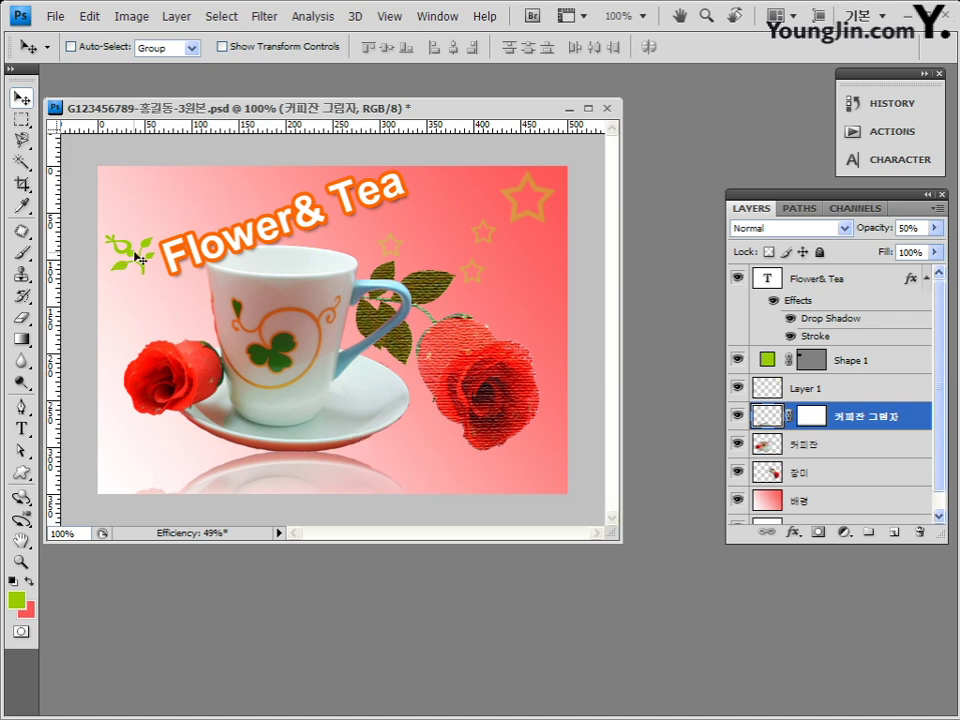
Move the green ornament, the texturized rose and the stars layers slightly down to match the lowered cup
left_click(851, 362)
left_click_drag(141, 264, 147, 277)
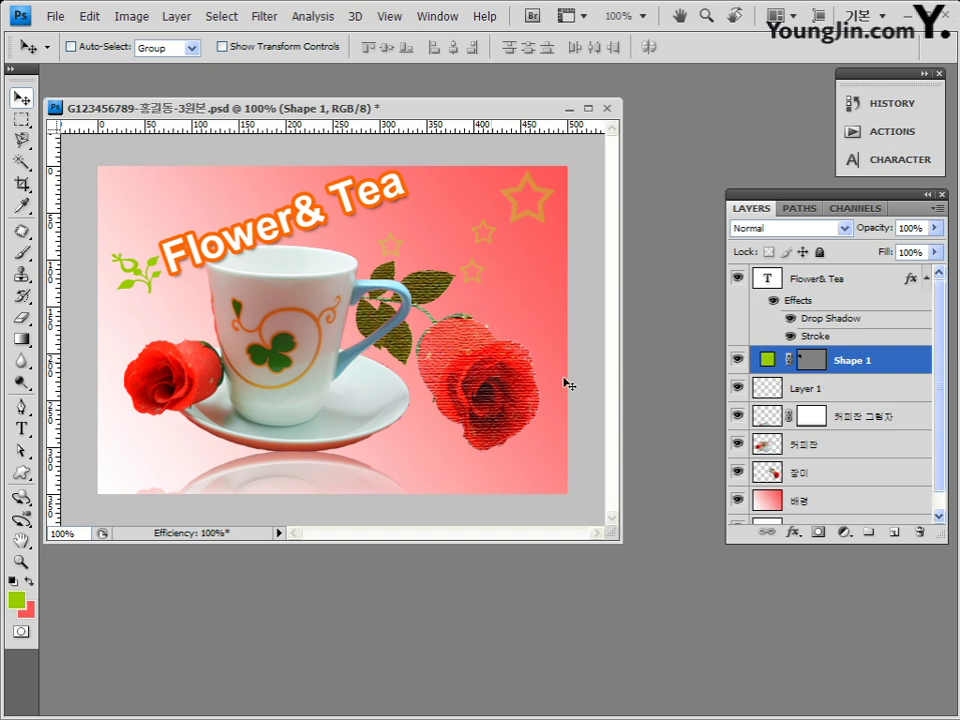
left_click(826, 473)
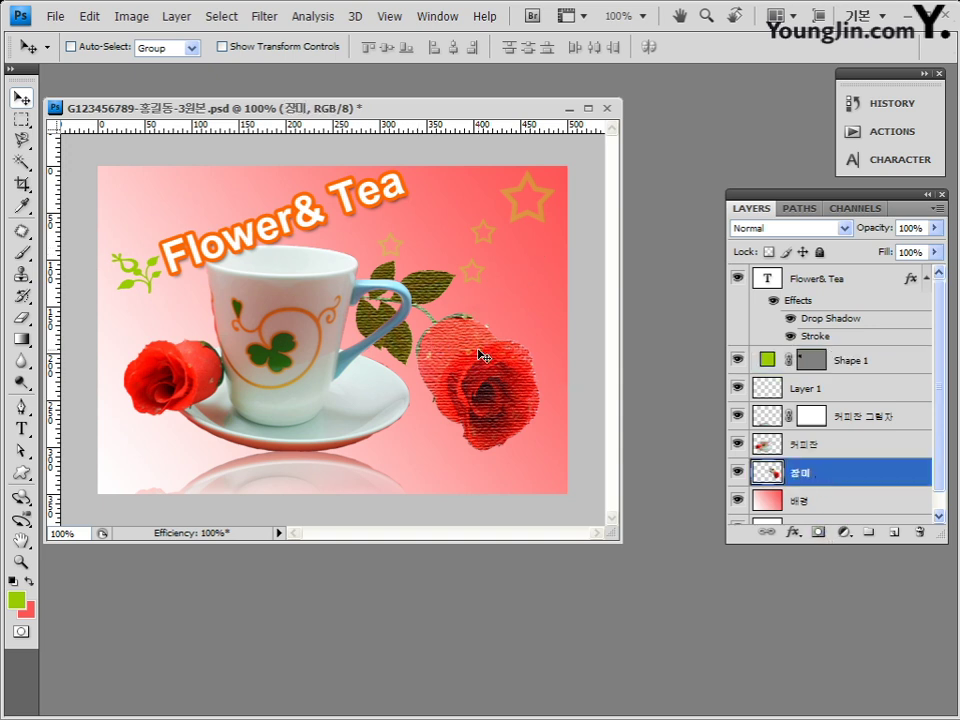
left_click_drag(478, 360, 478, 374)
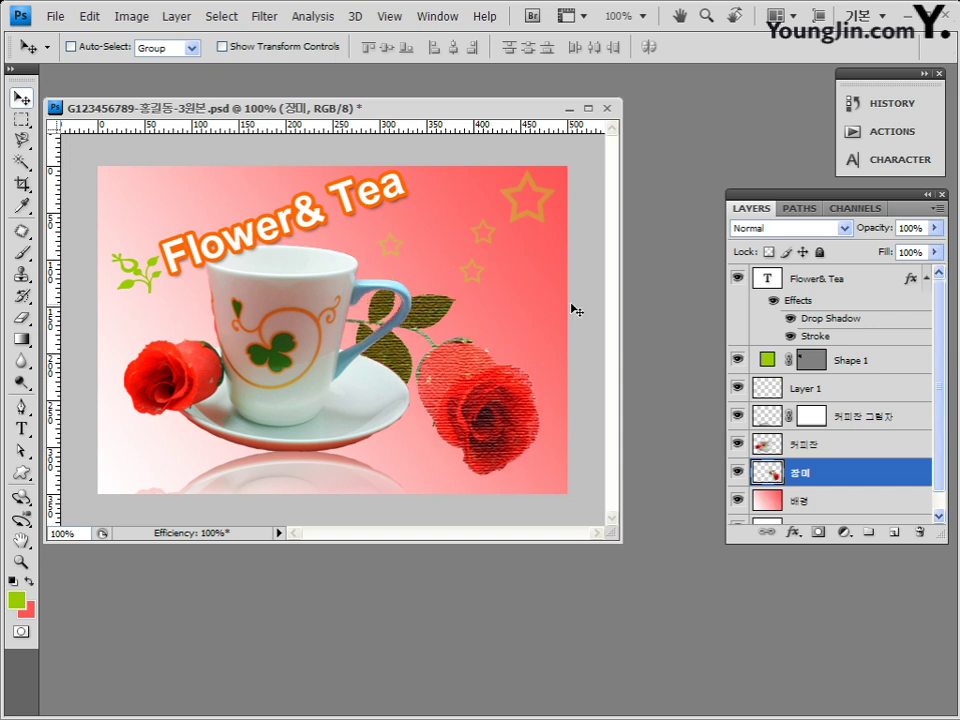
left_click(840, 389)
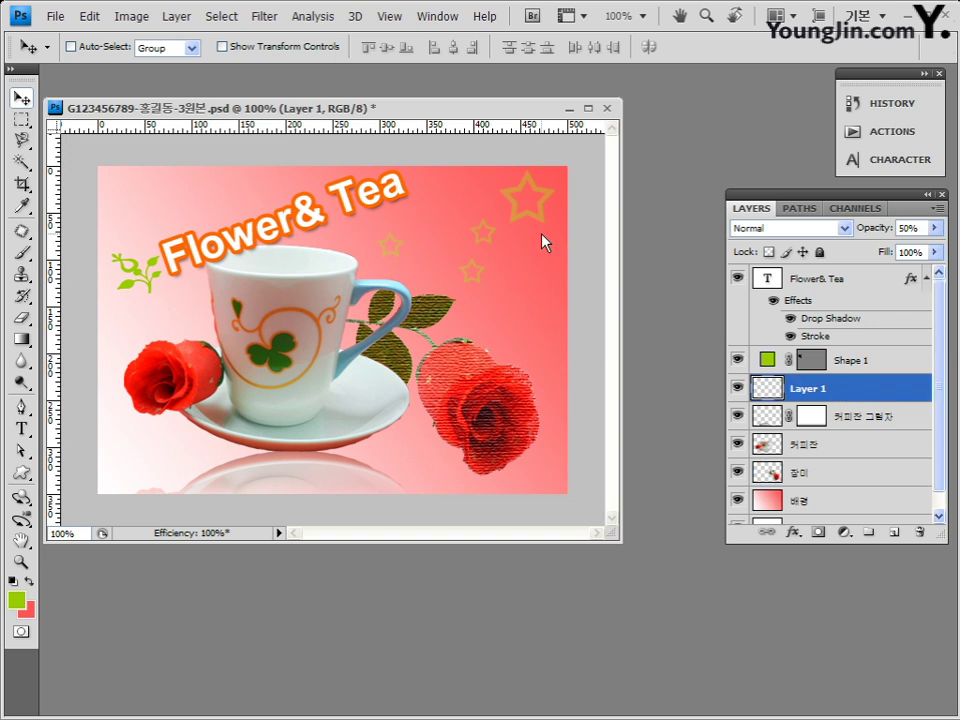
left_click_drag(524, 217, 520, 231)
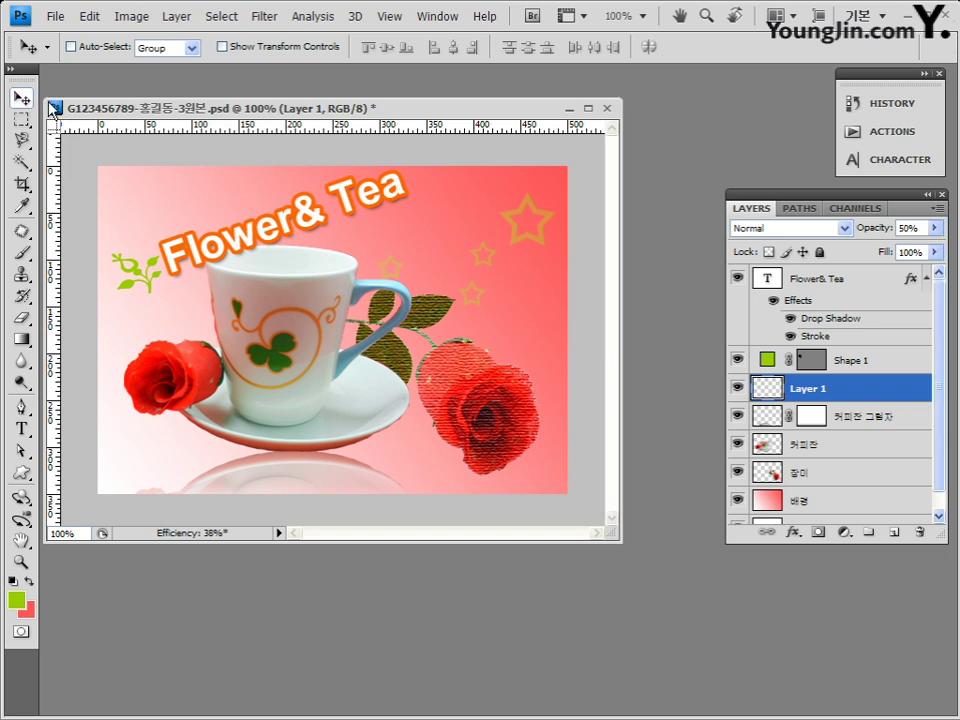
left_click(25, 123)
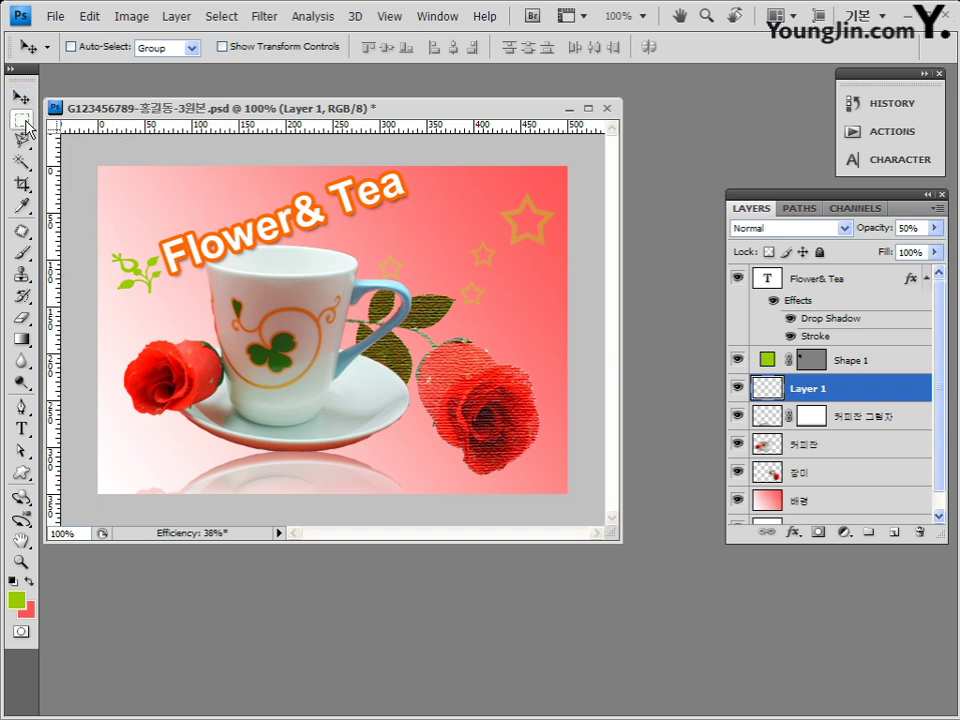
left_click_drag(338, 225, 492, 333)
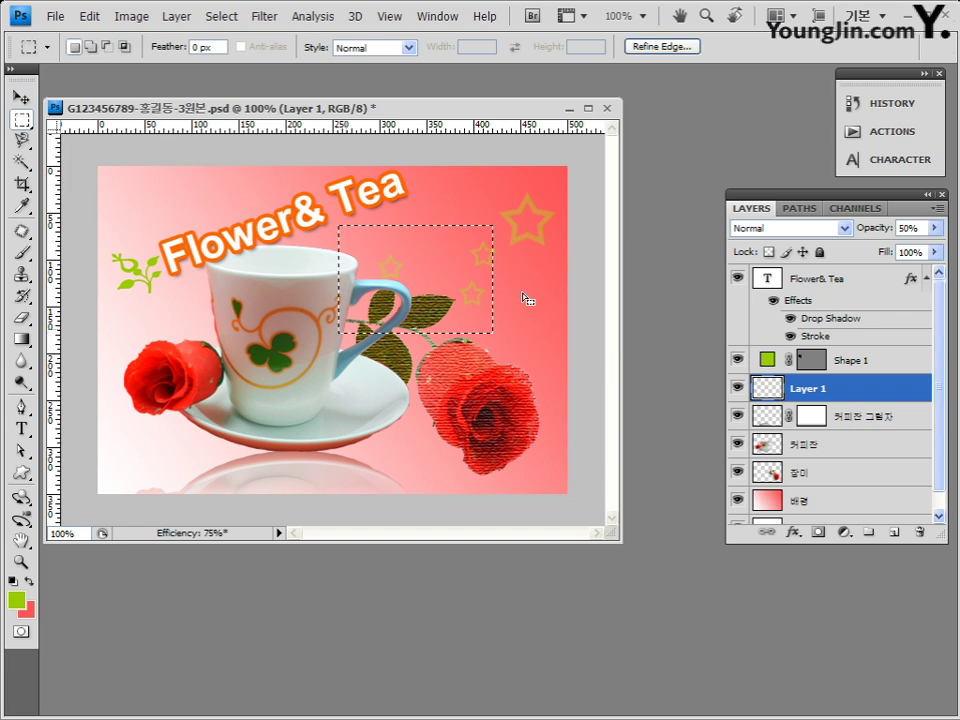
key("ctrl+d")
left_click(21, 97)
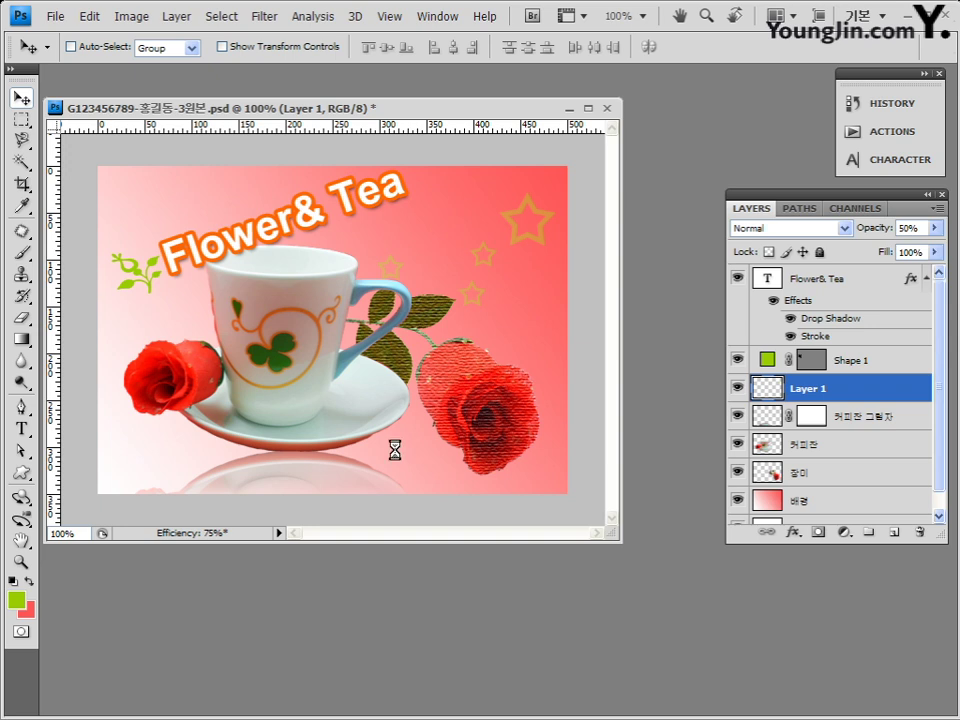
Save the PSD and save a JPEG copy at Maximum quality 12 with "원본" removed from its file name
left_click(56, 16)
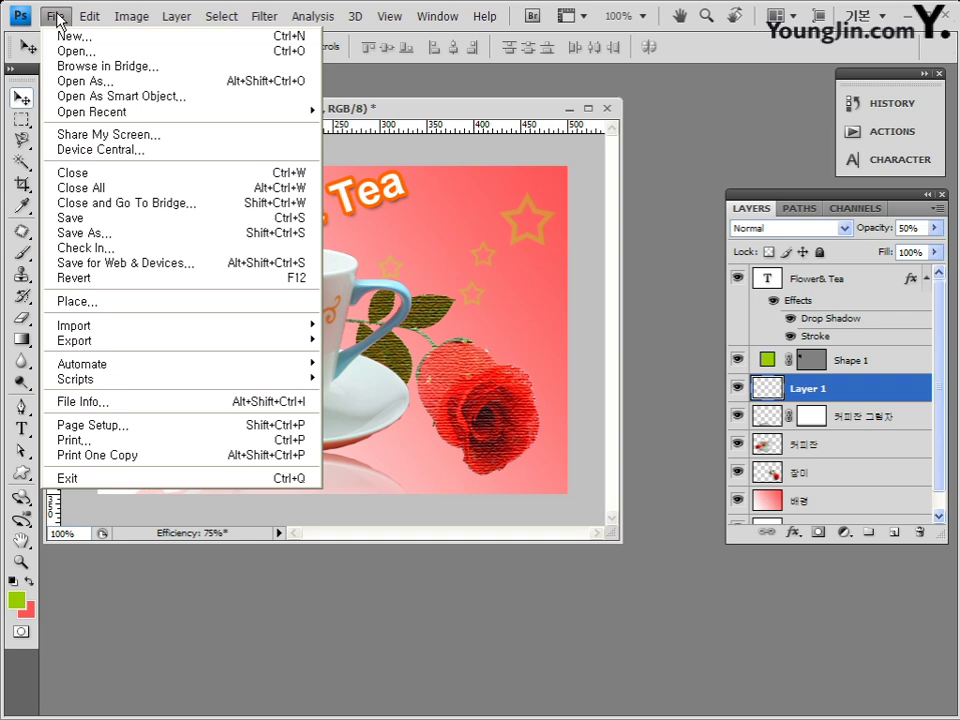
left_click(70, 218)
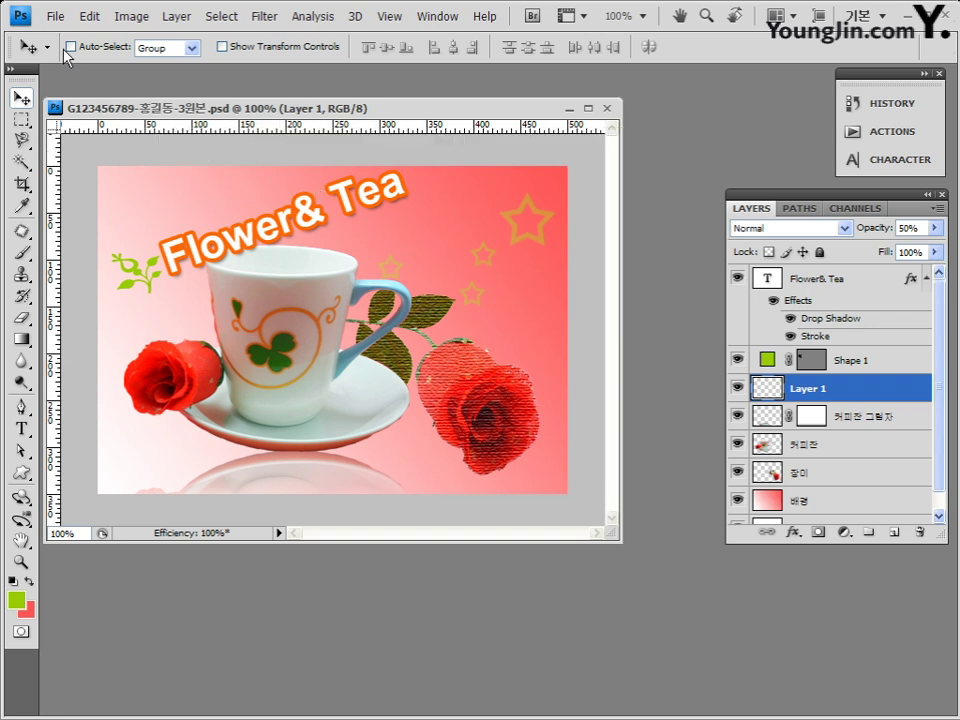
left_click(55, 16)
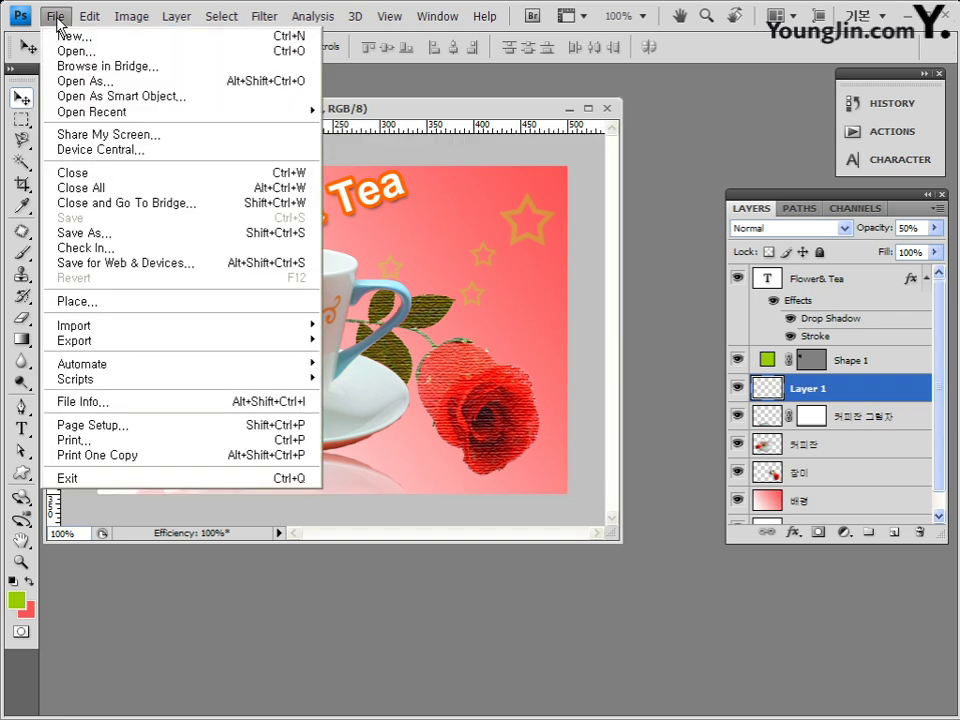
left_click(117, 241)
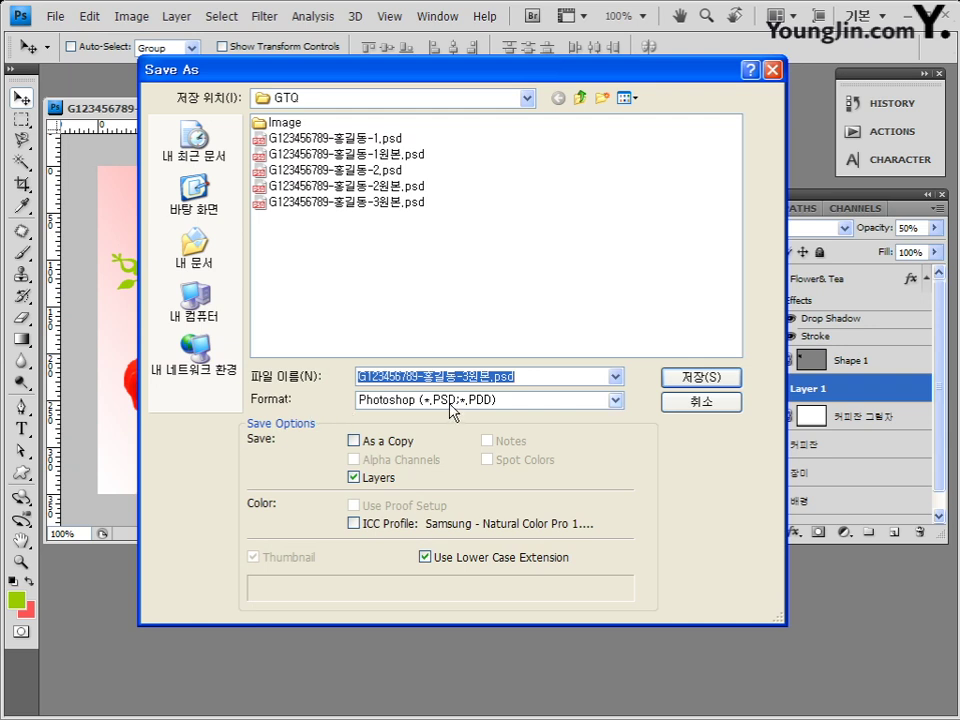
left_click(450, 400)
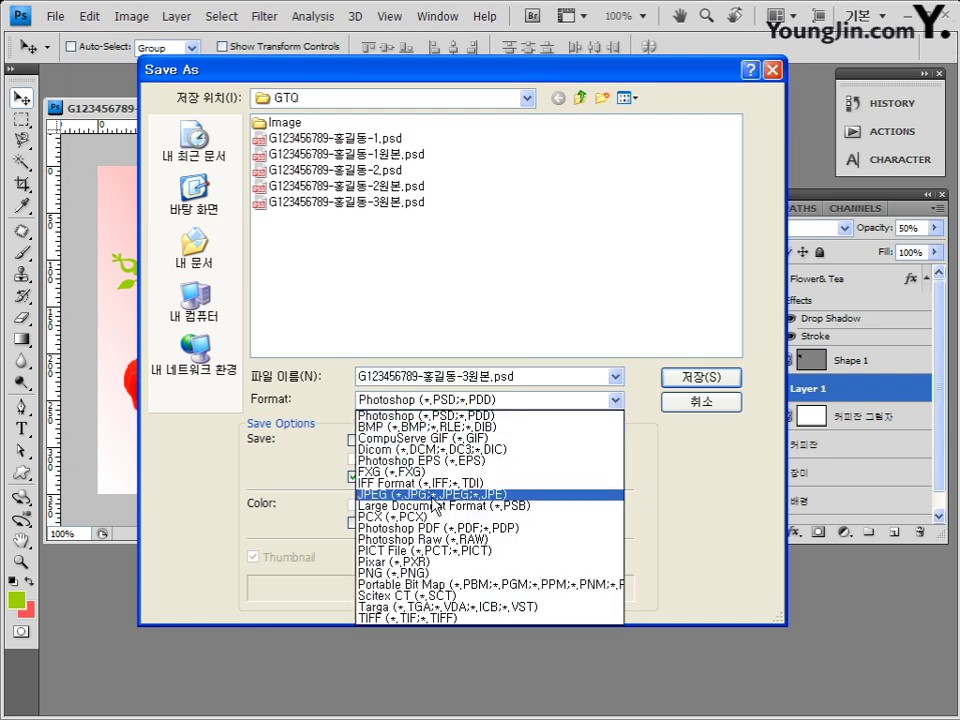
left_click(432, 495)
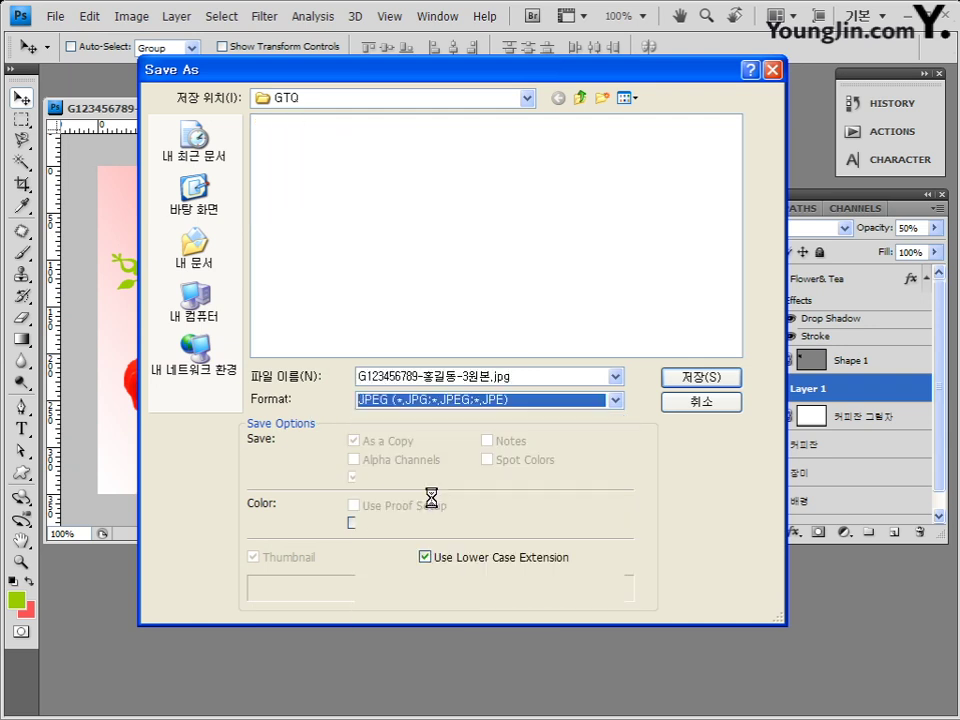
double_click(476, 376)
left_click_drag(467, 376, 493, 375)
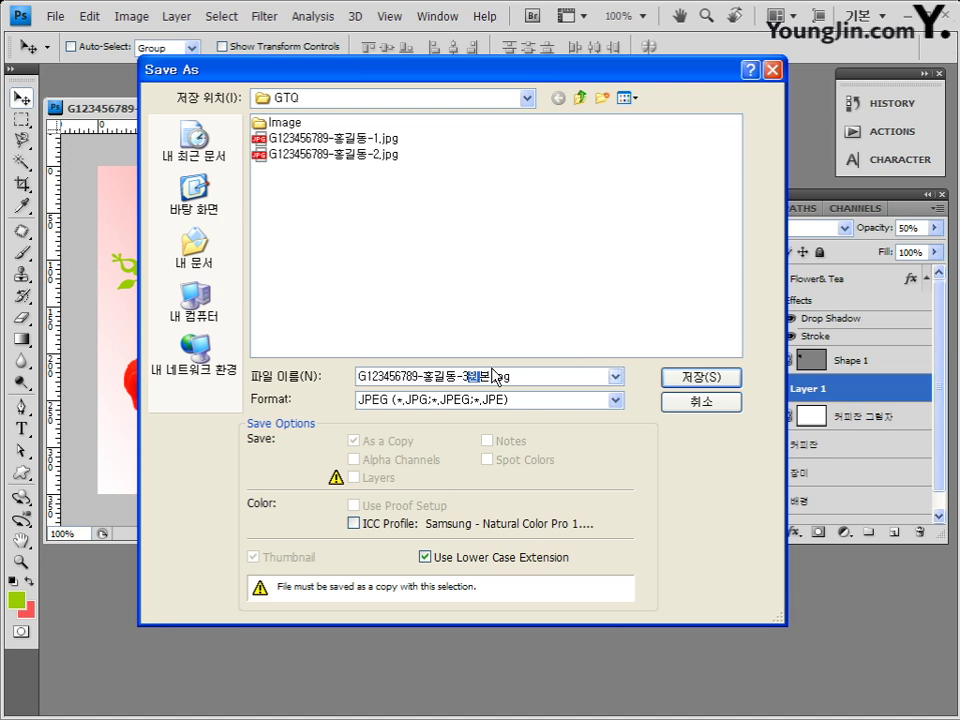
key("Delete")
left_click(686, 377)
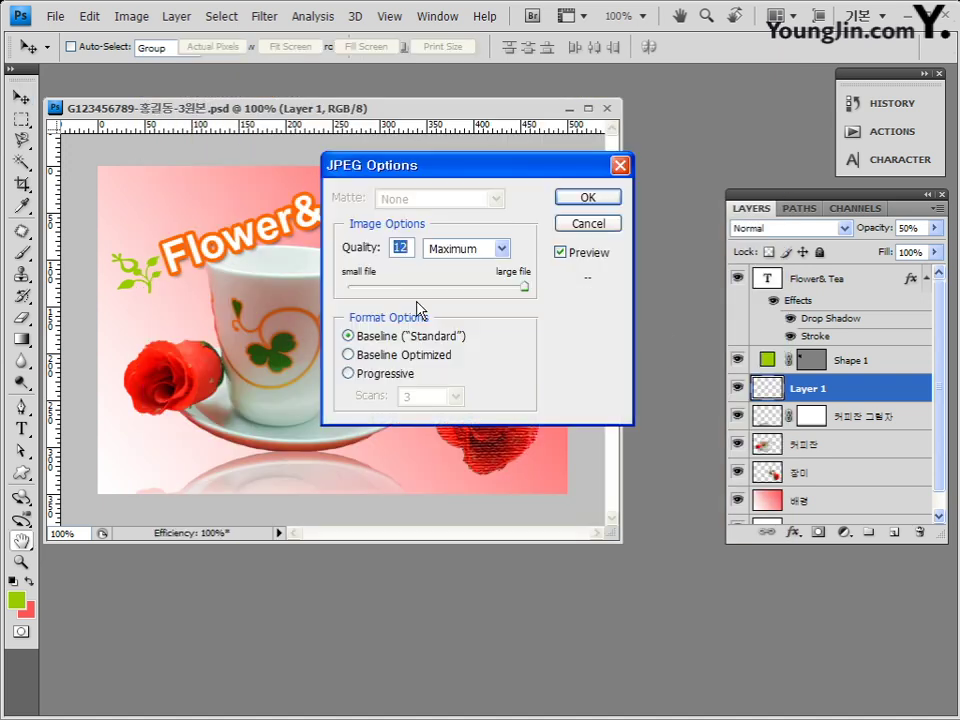
left_click(588, 199)
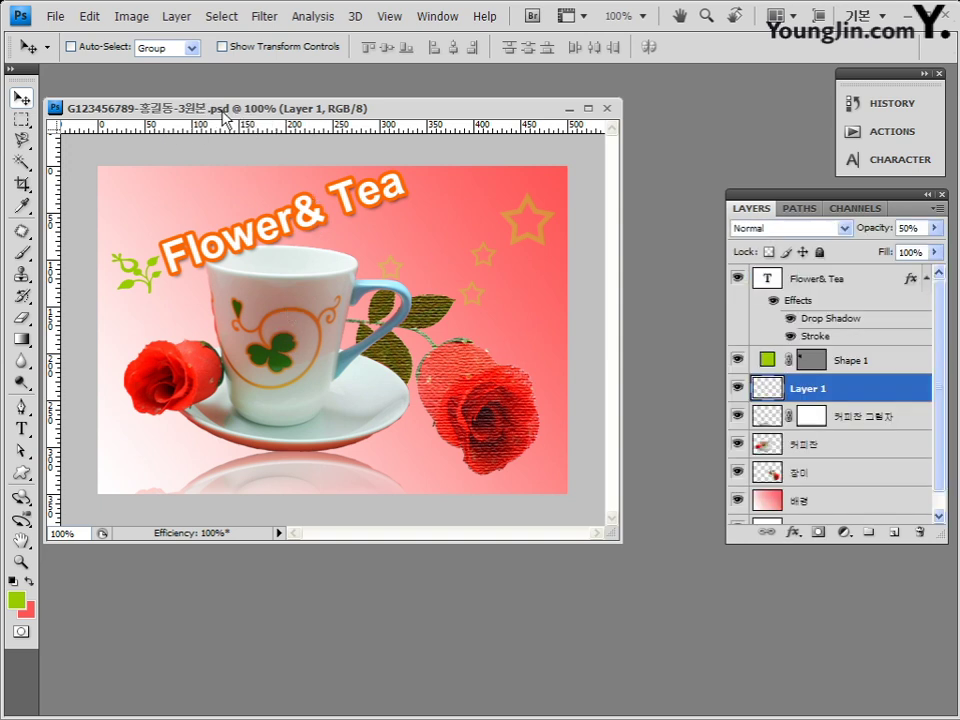
Resize the image to 50 × 35 pixels with proportions constrained and Scale Styles off
left_click(147, 21)
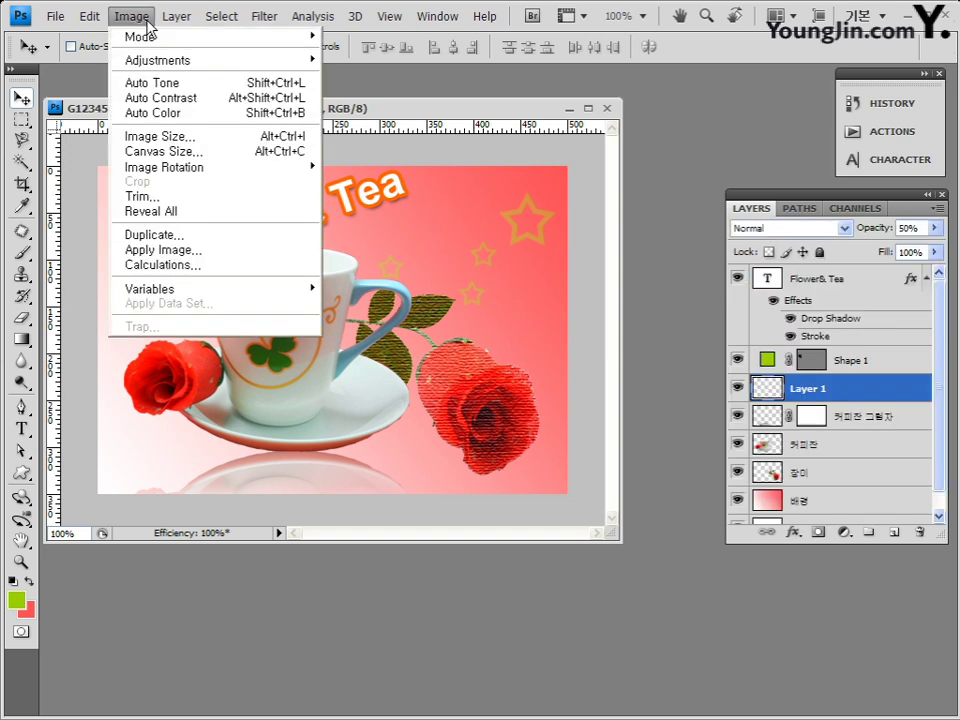
left_click(171, 137)
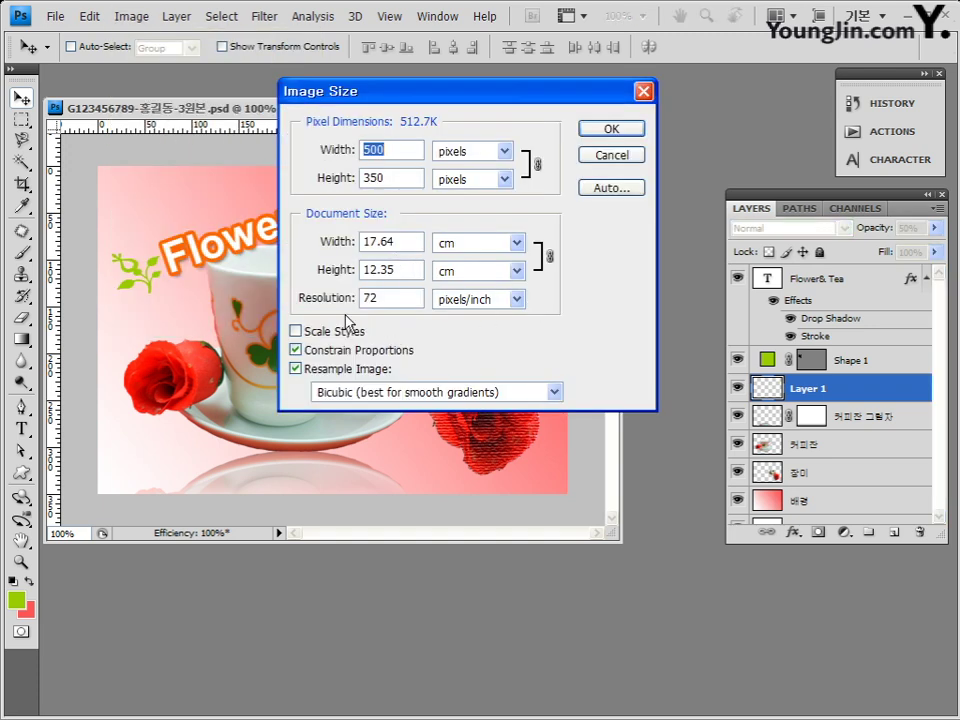
left_click(295, 331)
left_click(295, 331)
left_click(402, 151)
key("BackSpace")
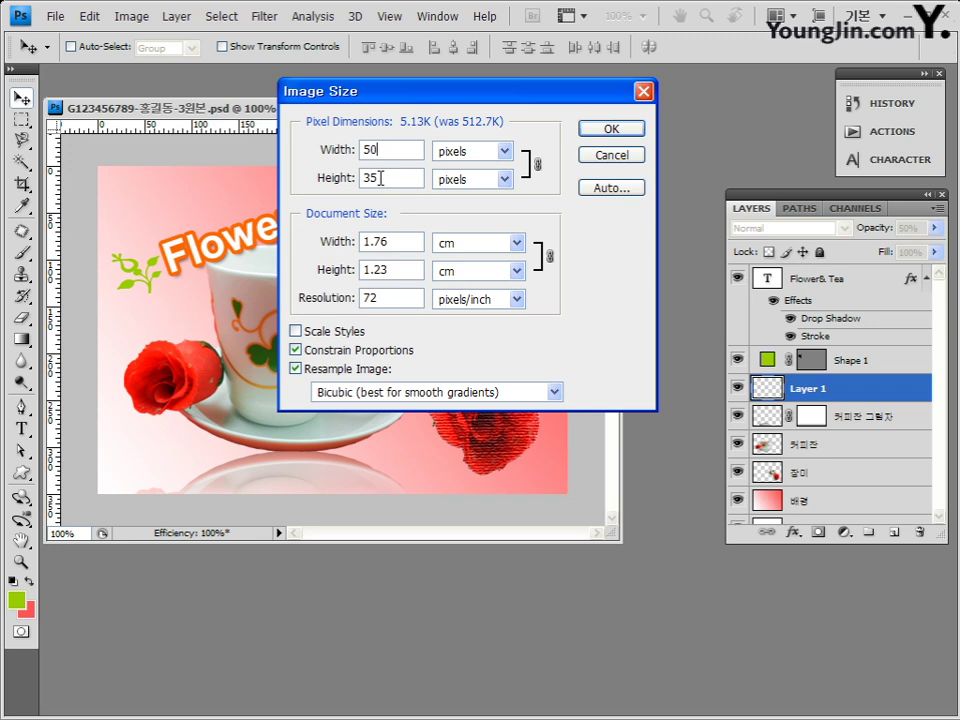
left_click(612, 130)
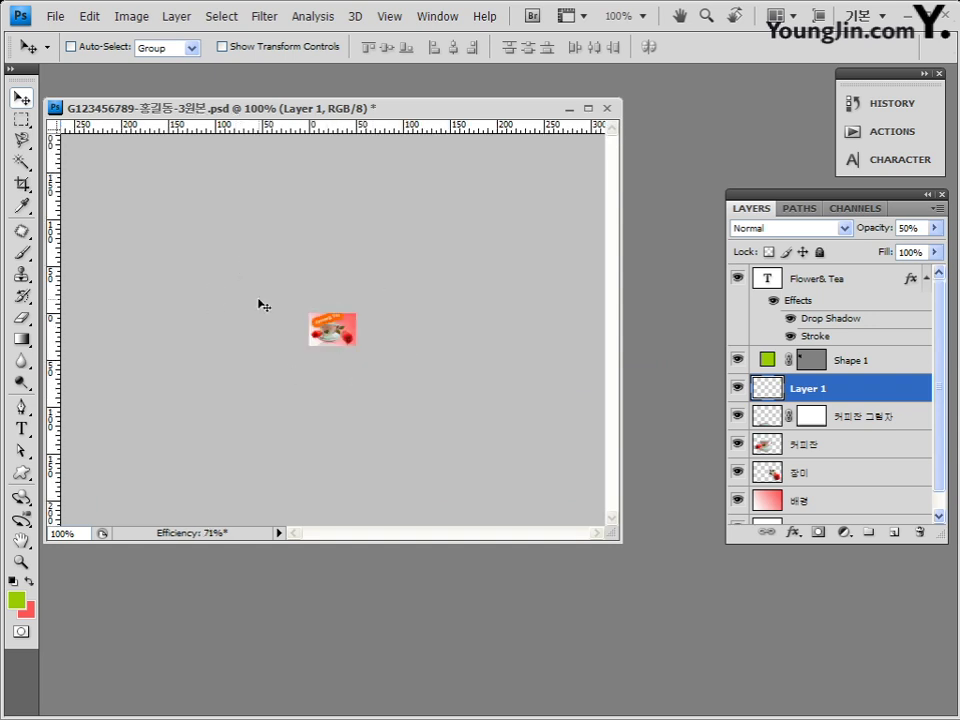
Save the resized image as a separate PSD with "원본" removed from its file name and Maximize compatibility on, and close the document
left_click(54, 16)
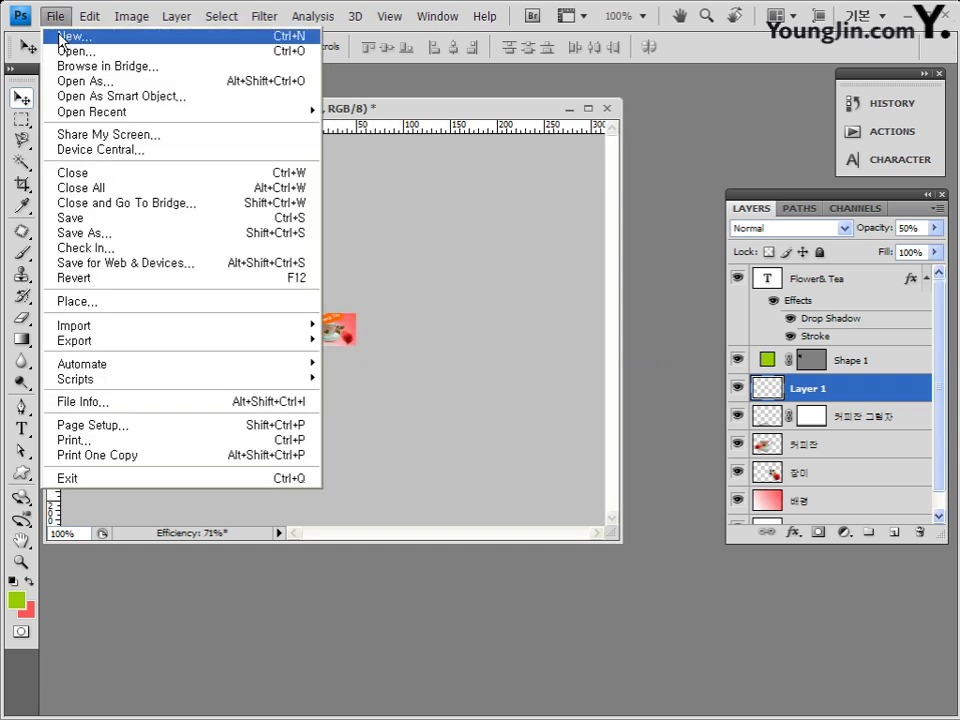
left_click(120, 234)
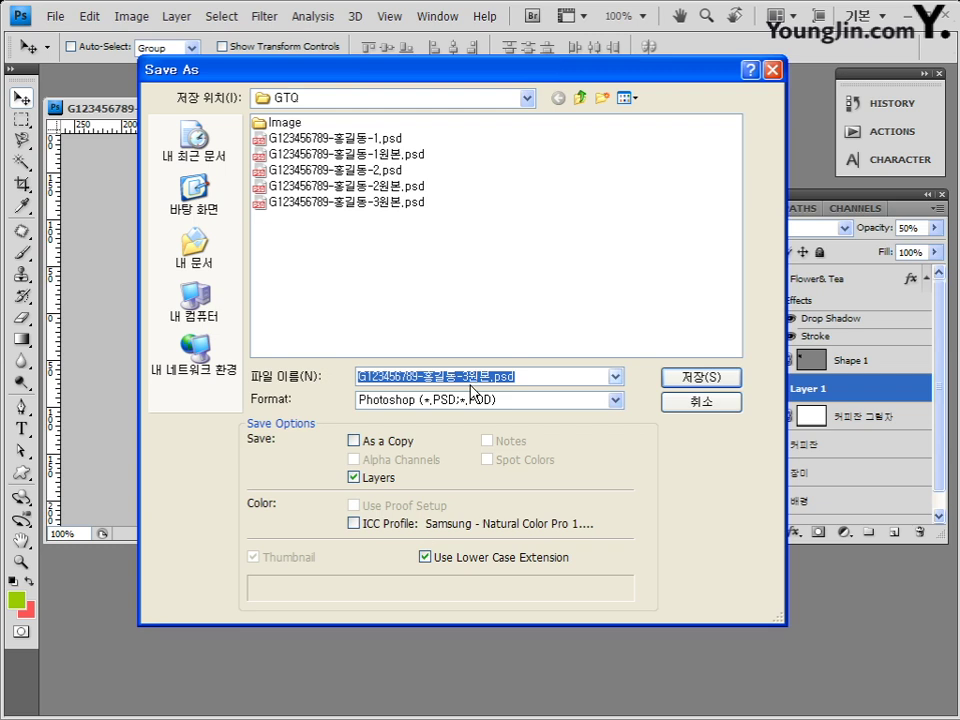
left_click(470, 379)
key("Delete")
key("Delete")
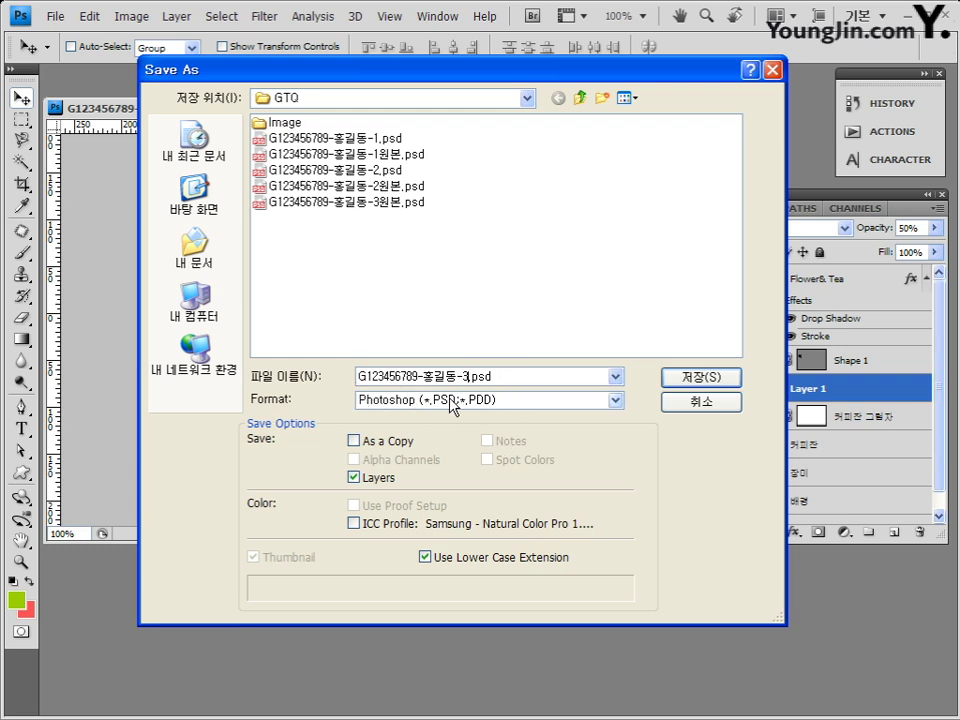
left_click(716, 379)
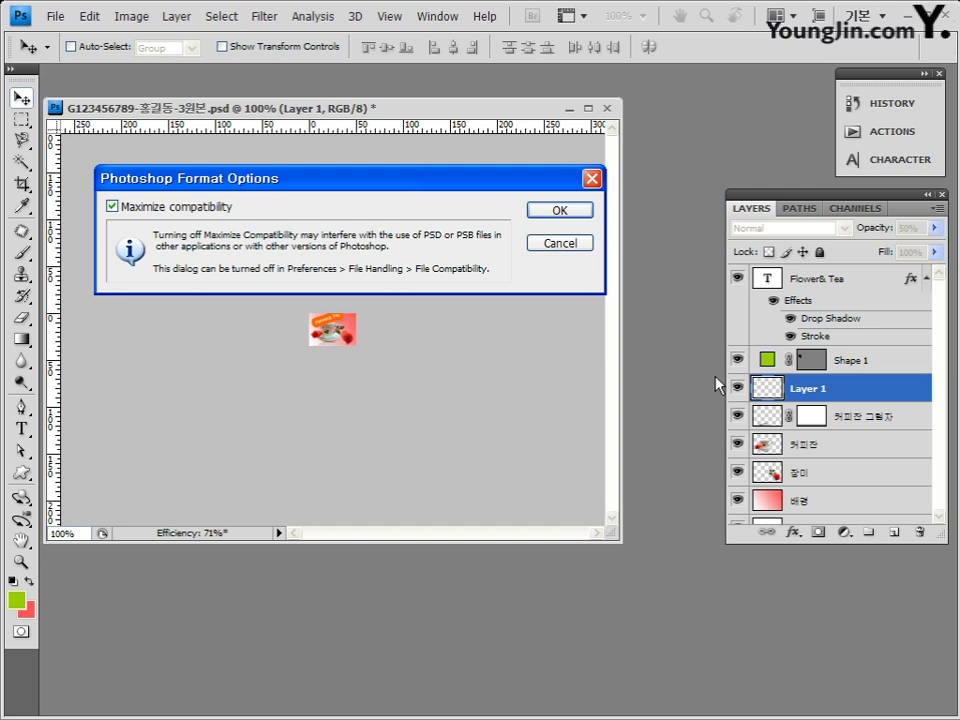
left_click(585, 212)
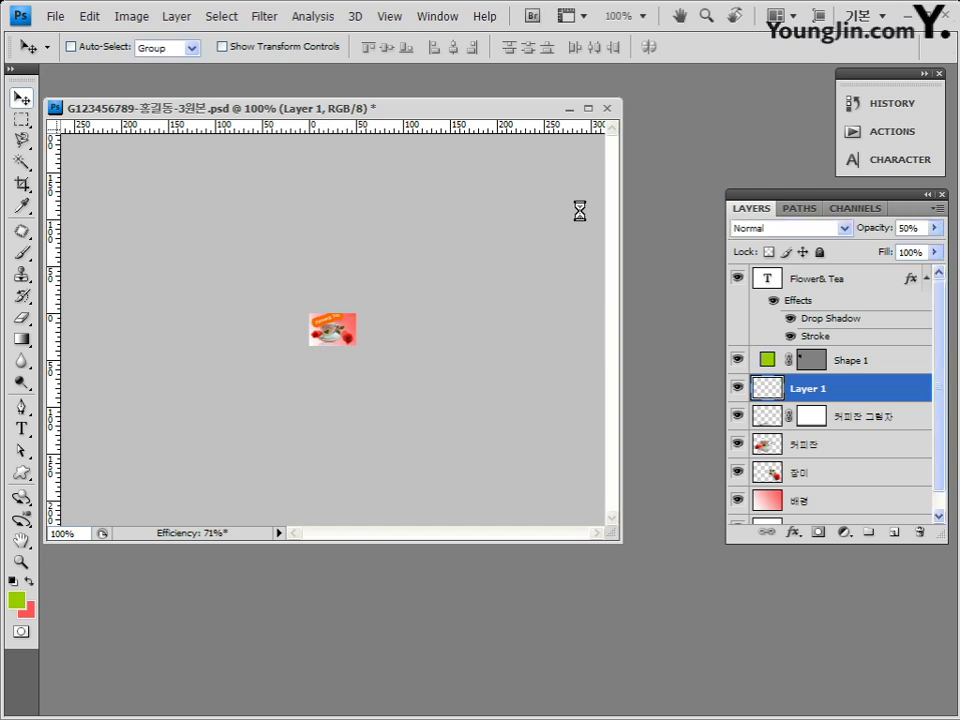
left_click(607, 109)
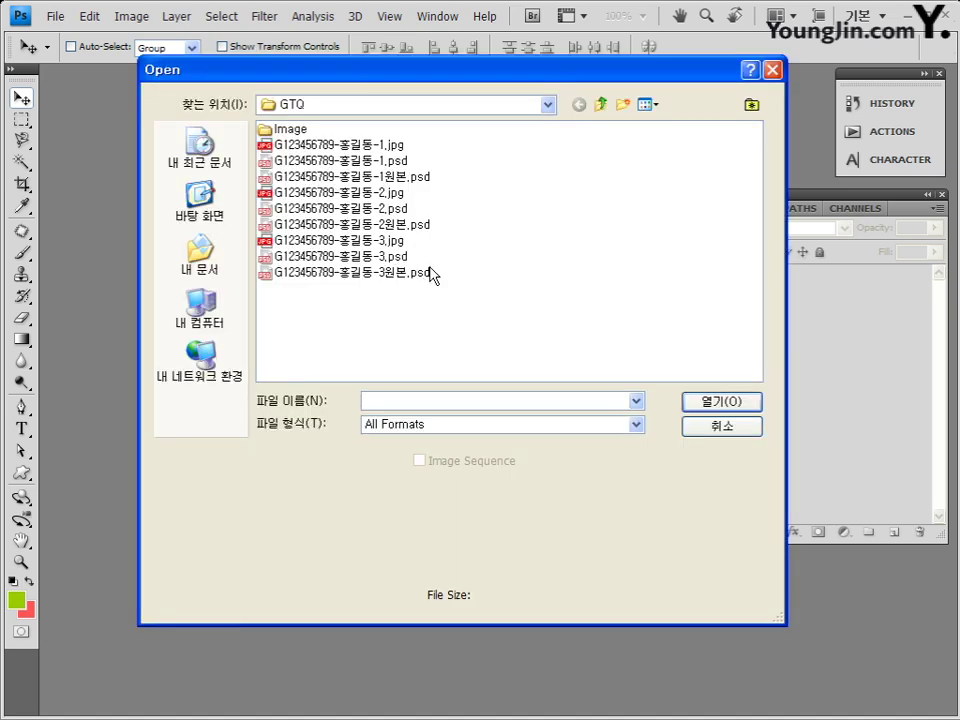
Check the saved number 3 files (JPEG, small PSD and 원본 PSD) in the GTQ folder without opening any of them
left_click(392, 257)
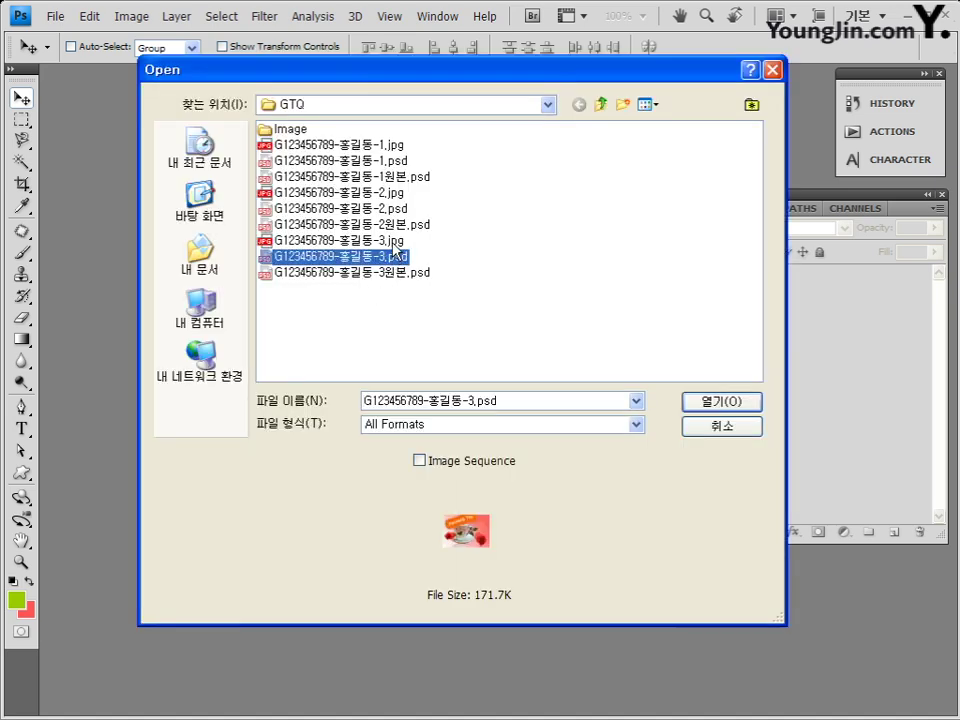
left_click(392, 241)
left_click(392, 257)
left_click(392, 241)
left_click(392, 257)
left_click(390, 241, "ctrl")
left_click(405, 272)
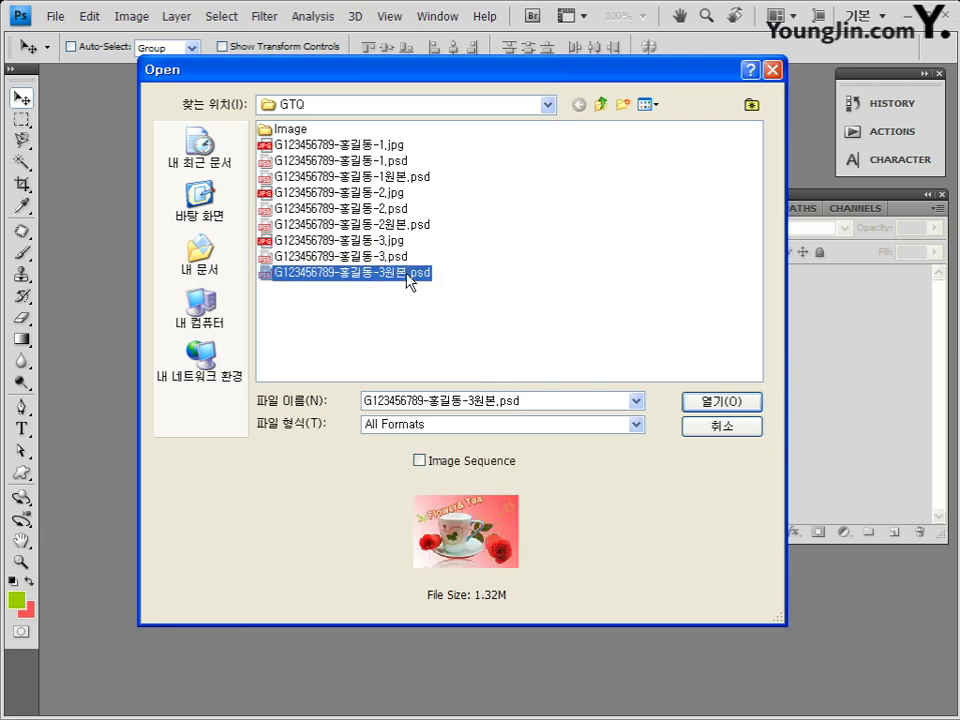
left_click(392, 257)
left_click(392, 241, "ctrl")
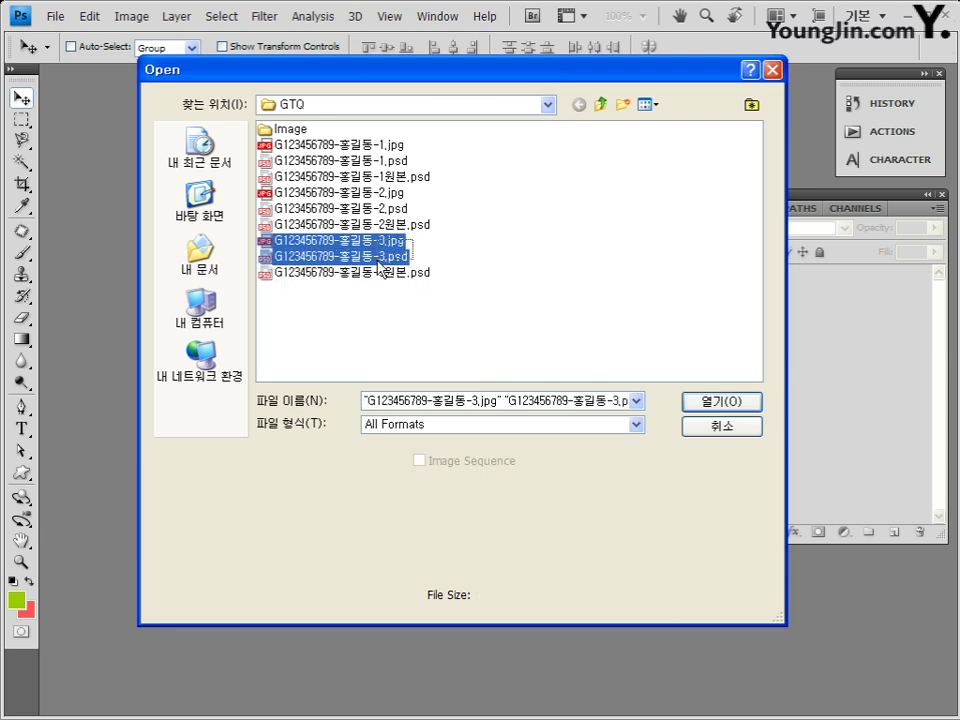
left_click(710, 430)
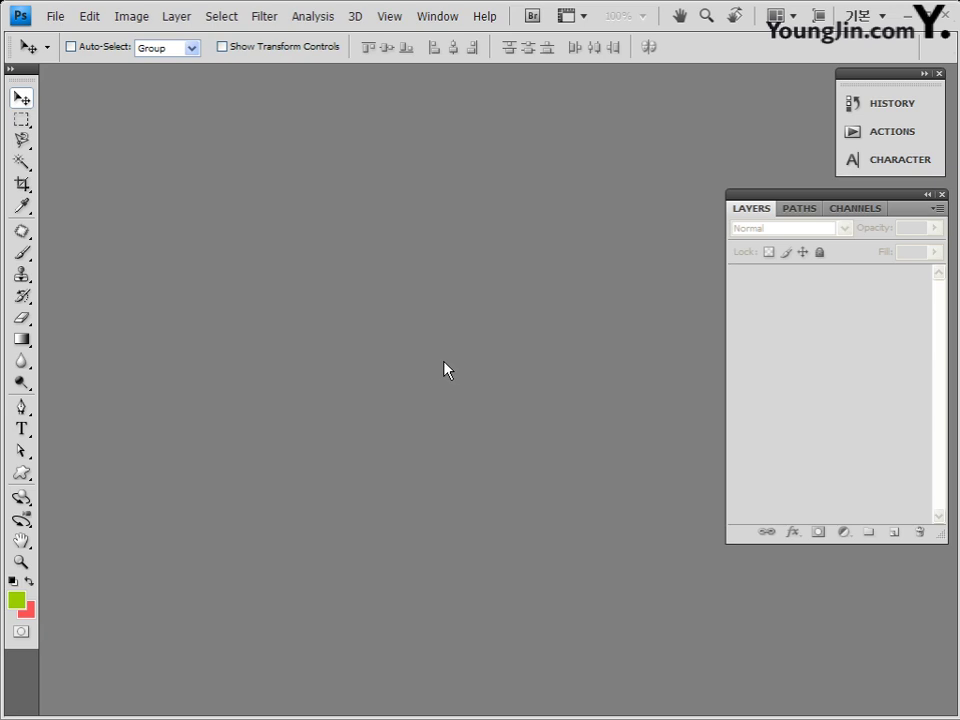